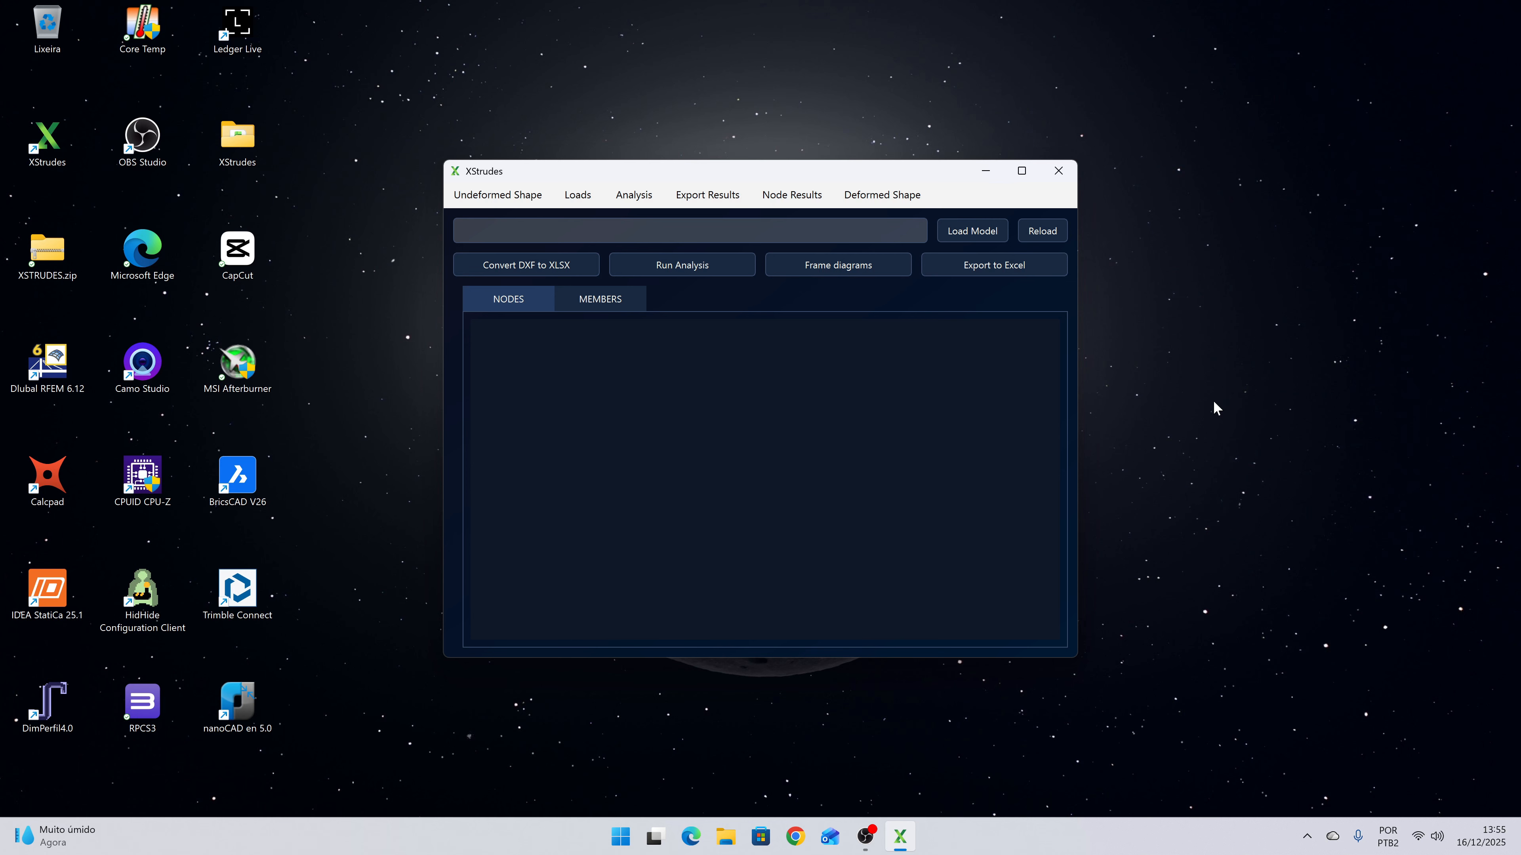
# Launch BricsCAD V26 and minimize its window to return to the desktop.
pyautogui.doubleClick(259, 478)
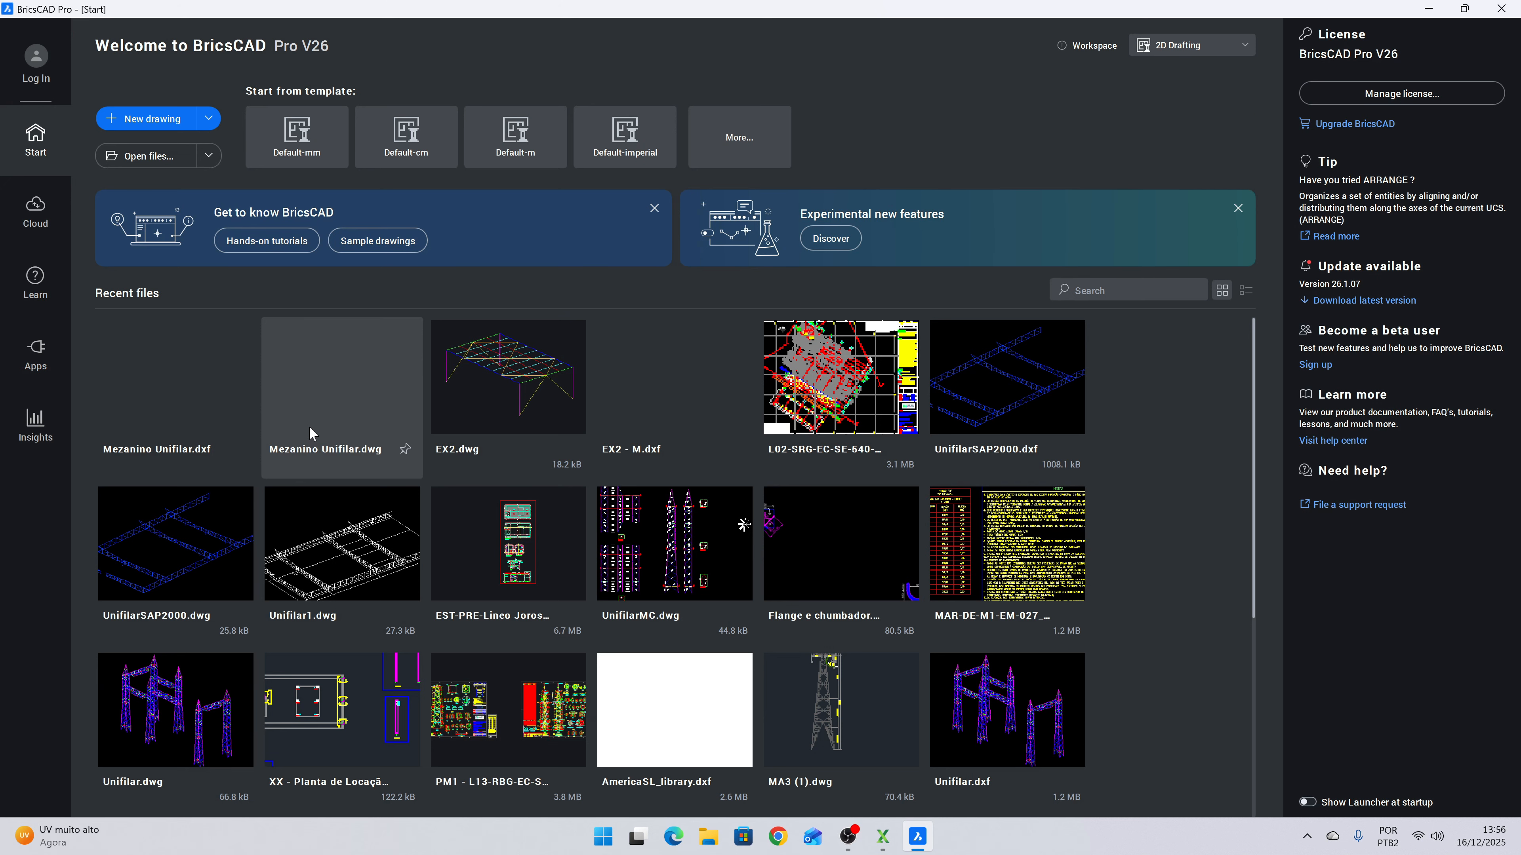
pyautogui.click(1419, 14)
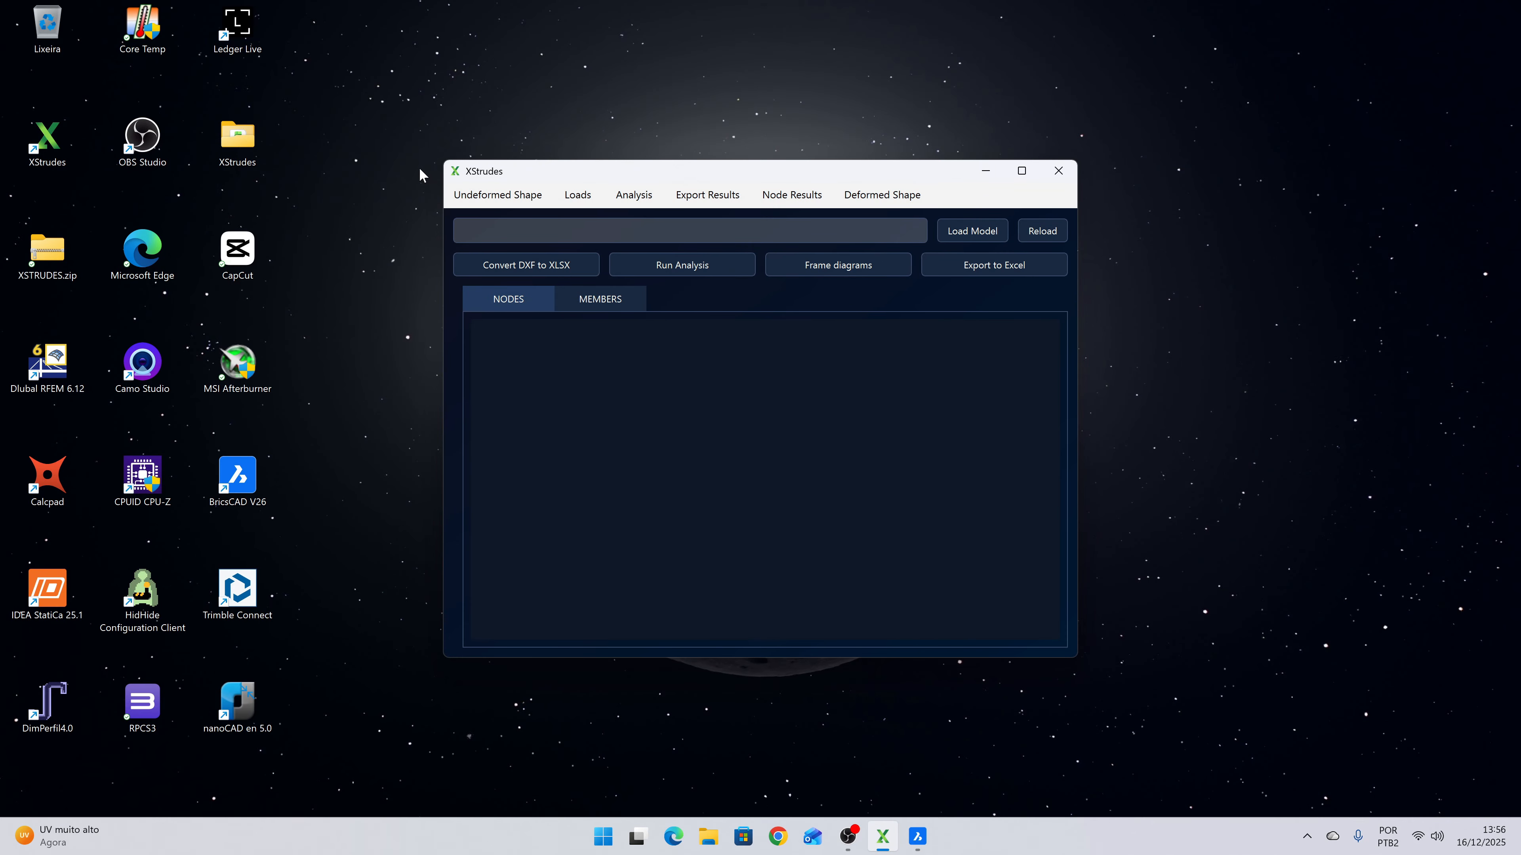
pyautogui.click(245, 707)
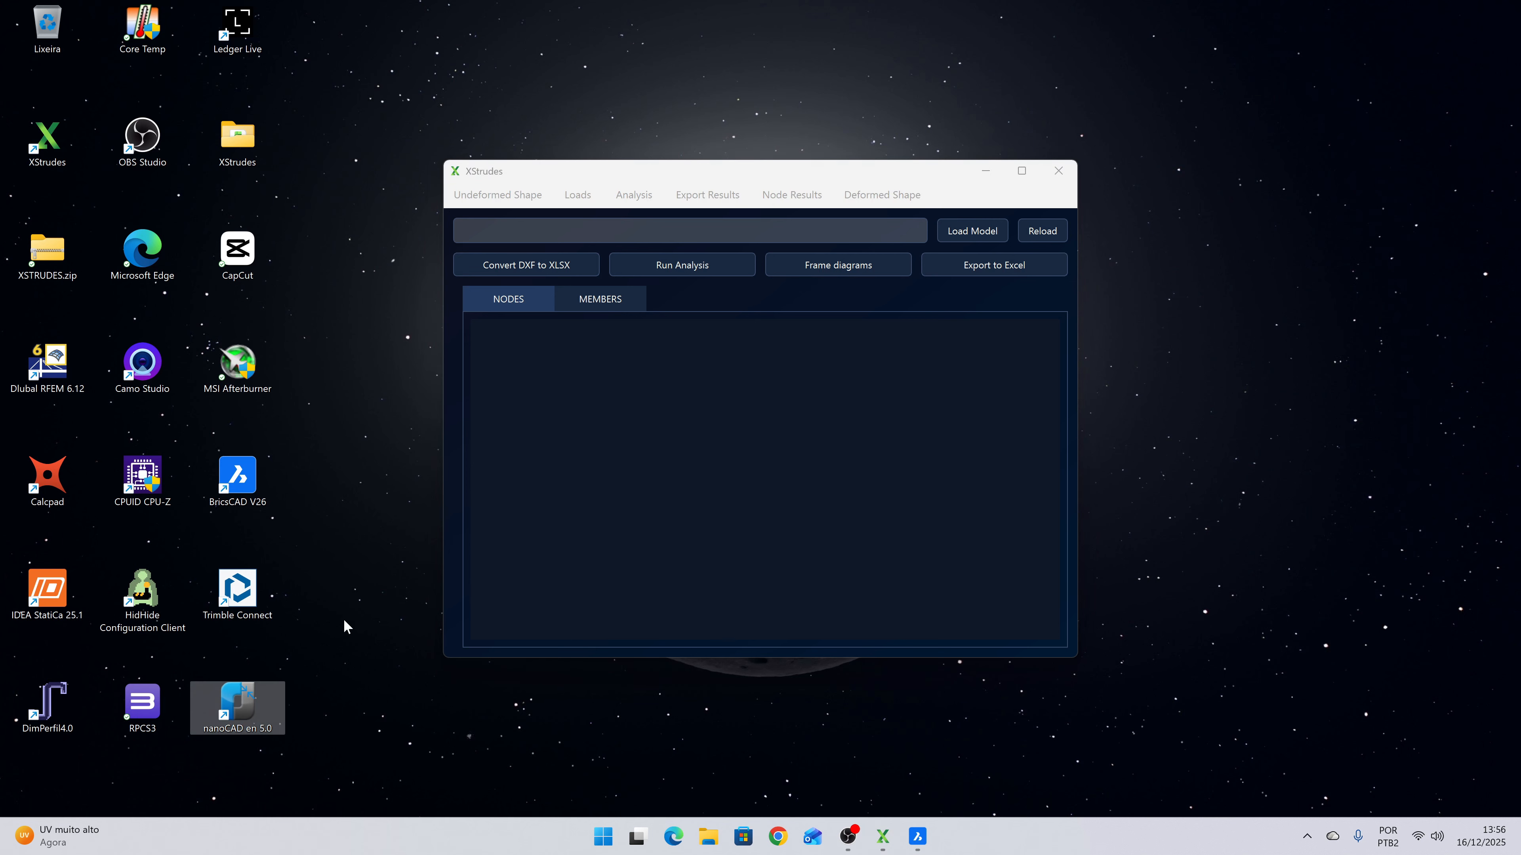
pyautogui.click(312, 693)
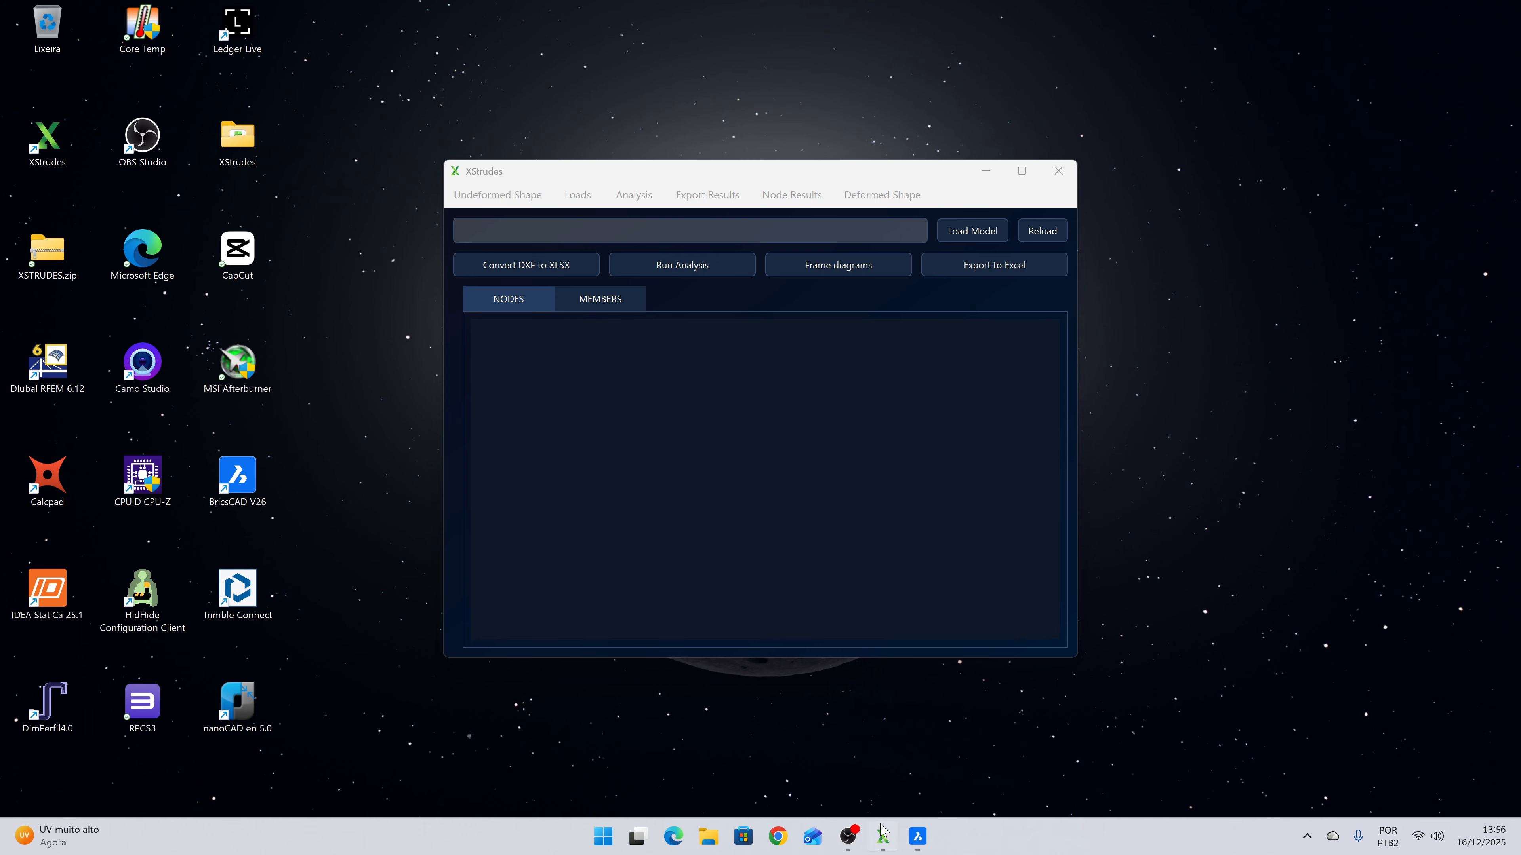
# Switch to BricsCAD, start a drawing from the Default-cm template and set an isometric view.
pyautogui.click(916, 839)
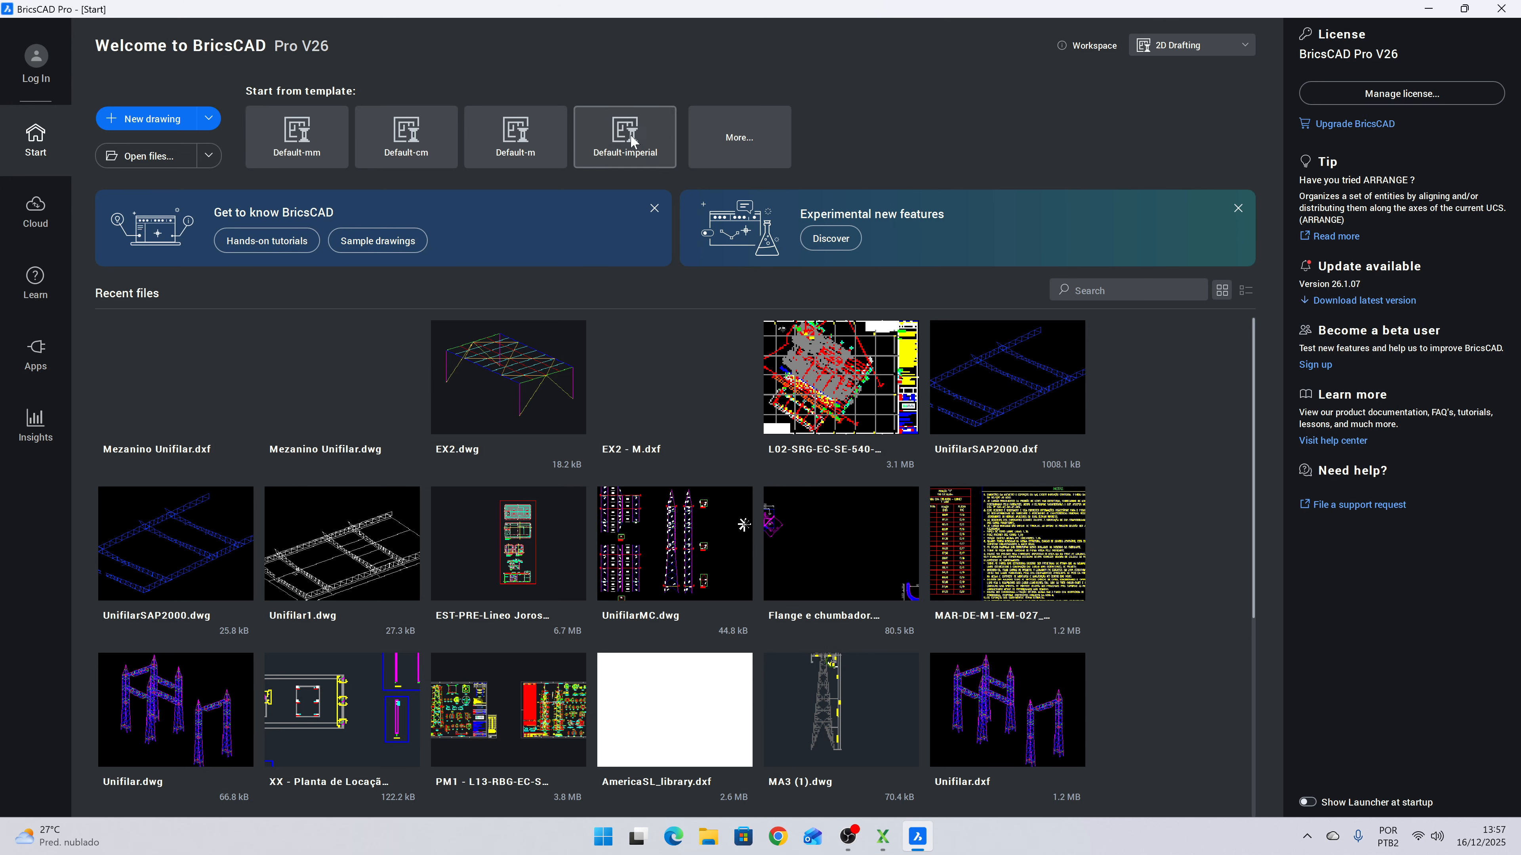
pyautogui.click(417, 138)
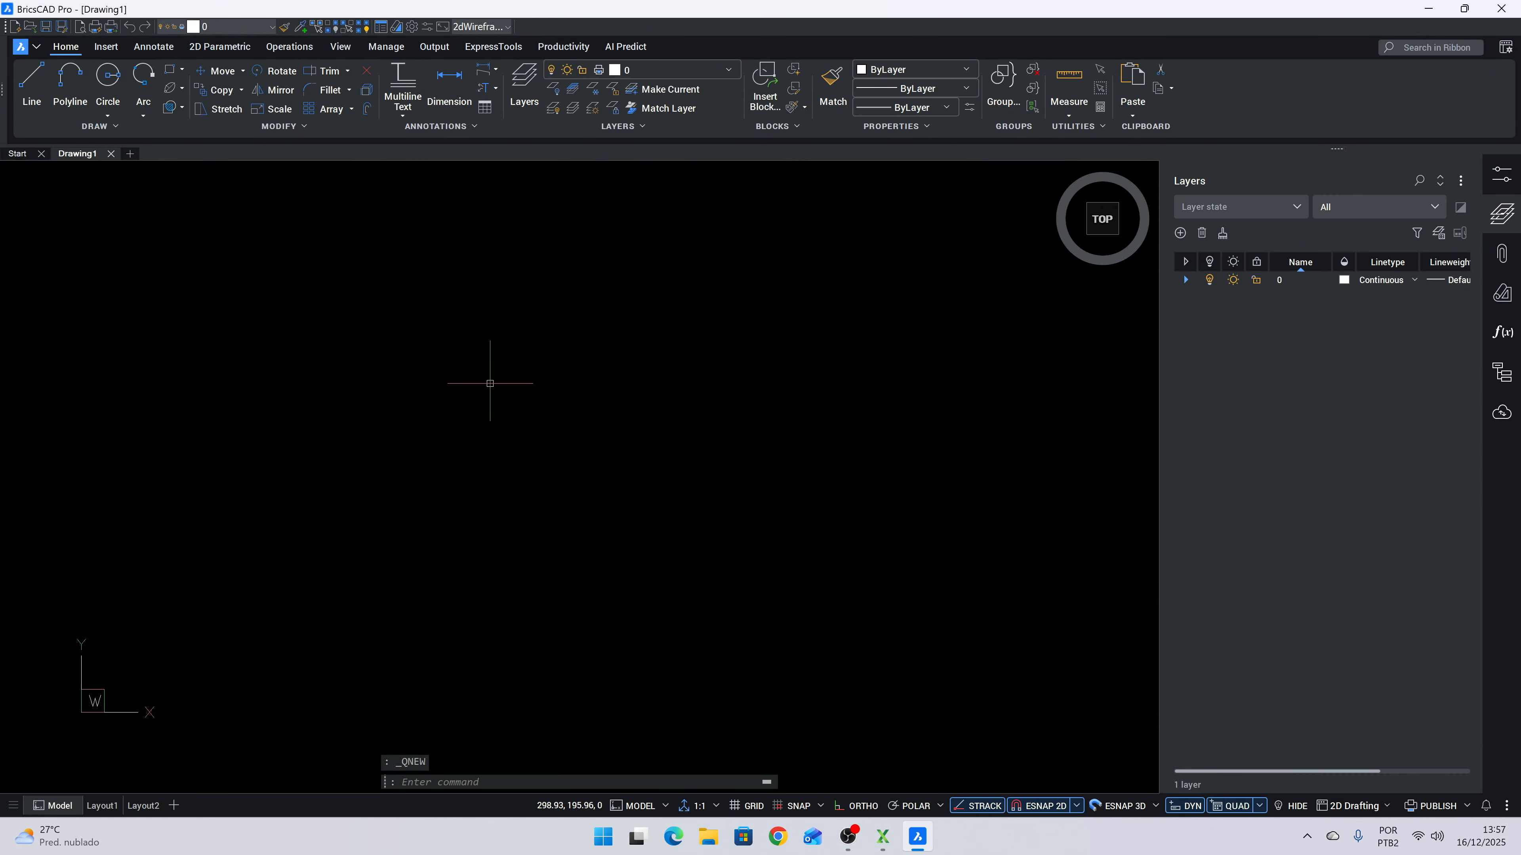
pyautogui.click(1091, 231)
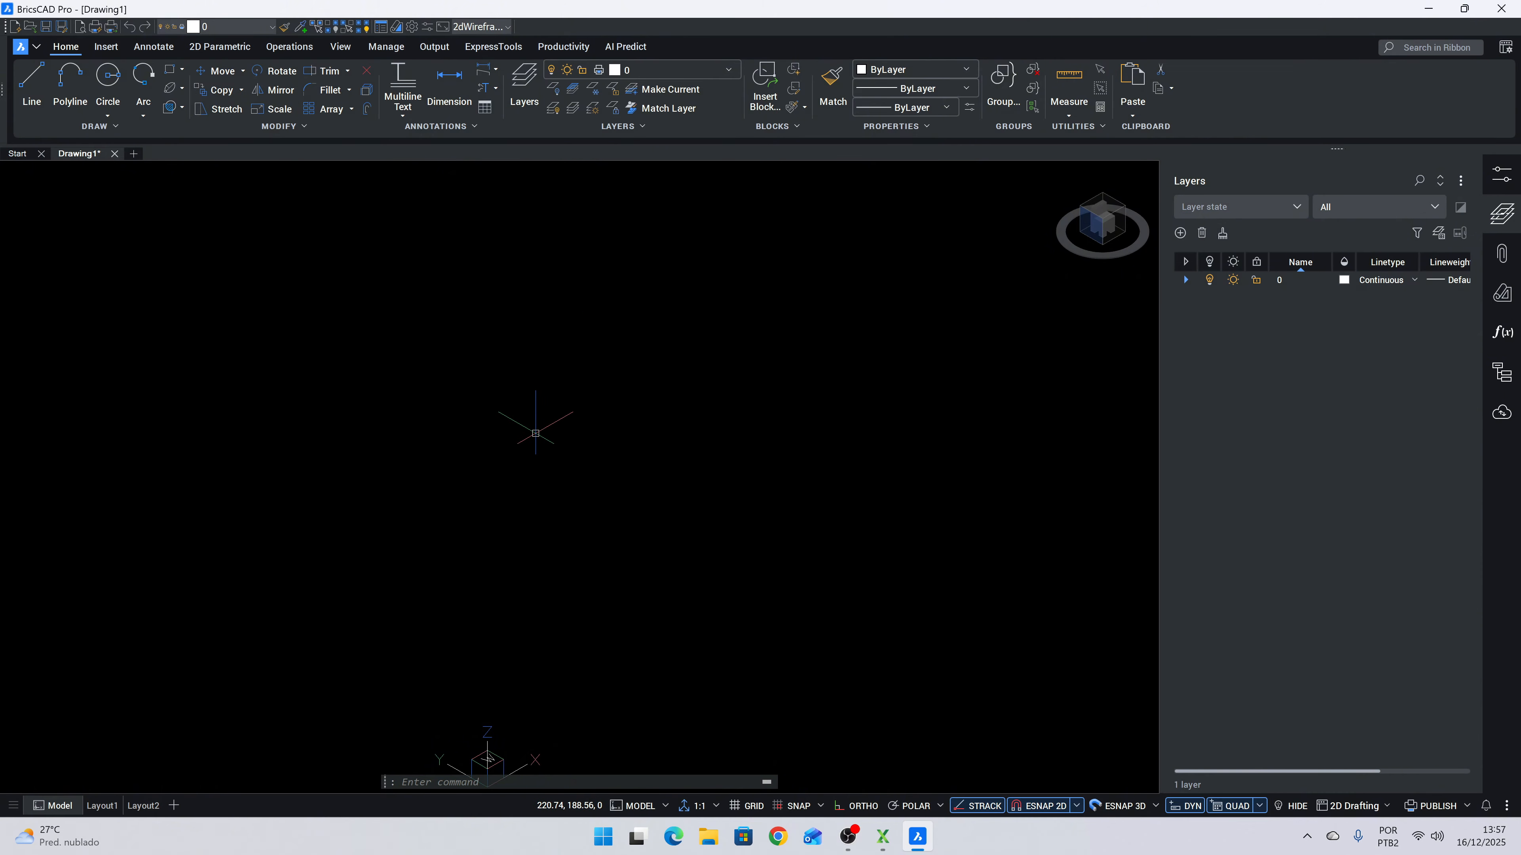
pyautogui.scroll(-2, 533, 468)
pyautogui.moveTo(532, 495); pyautogui.dragTo(585, 396, button='middle')
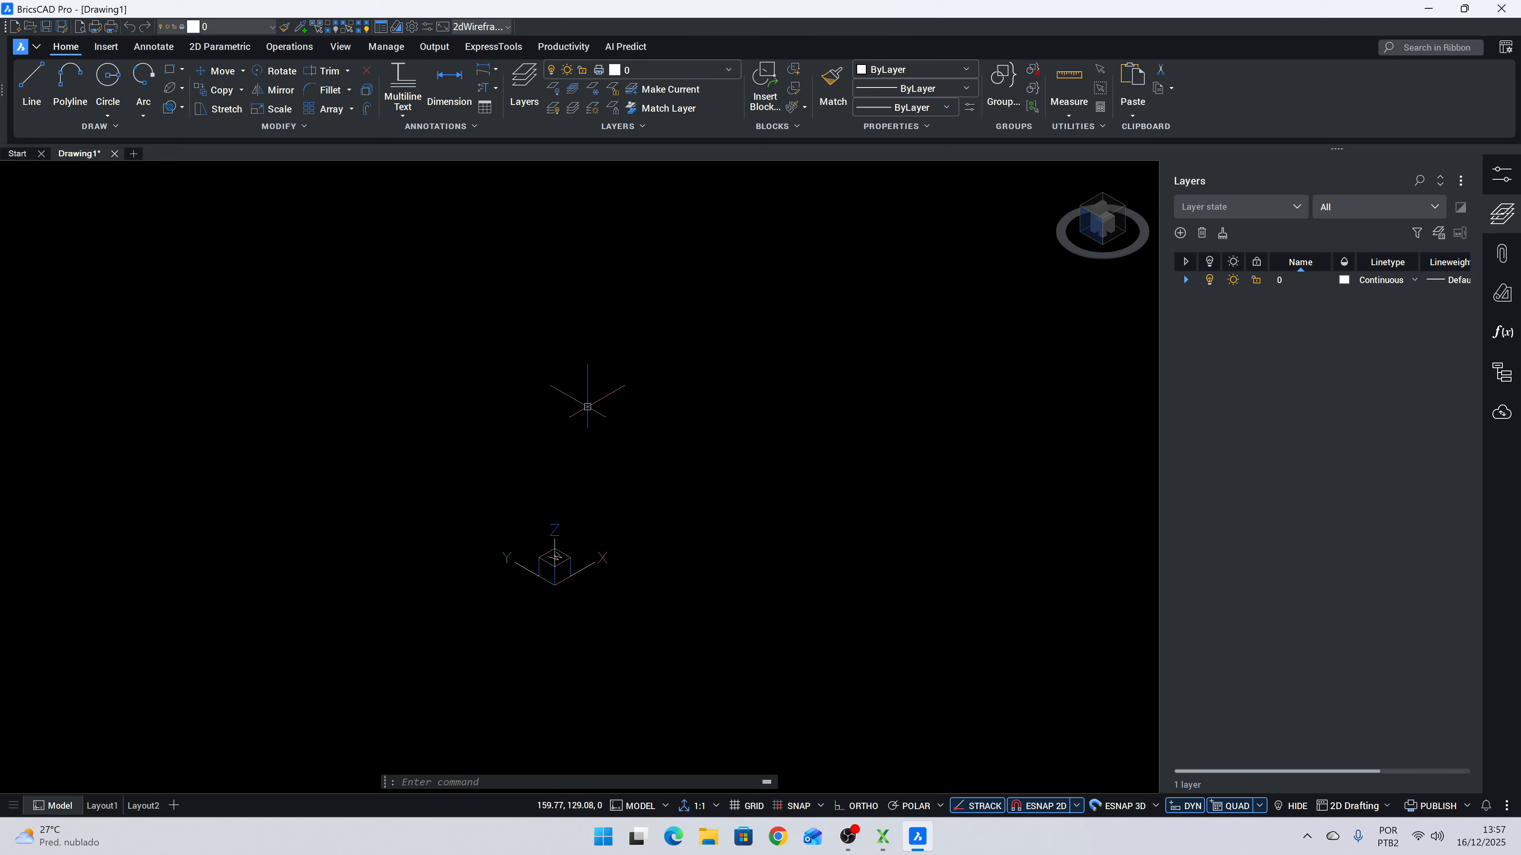
# Draw a vertical line 300 cm high from the origin 0,0 along the Z axis, with Ortho on.
pyautogui.write('l')
pyautogui.press('Return')
pyautogui.write('0,0')
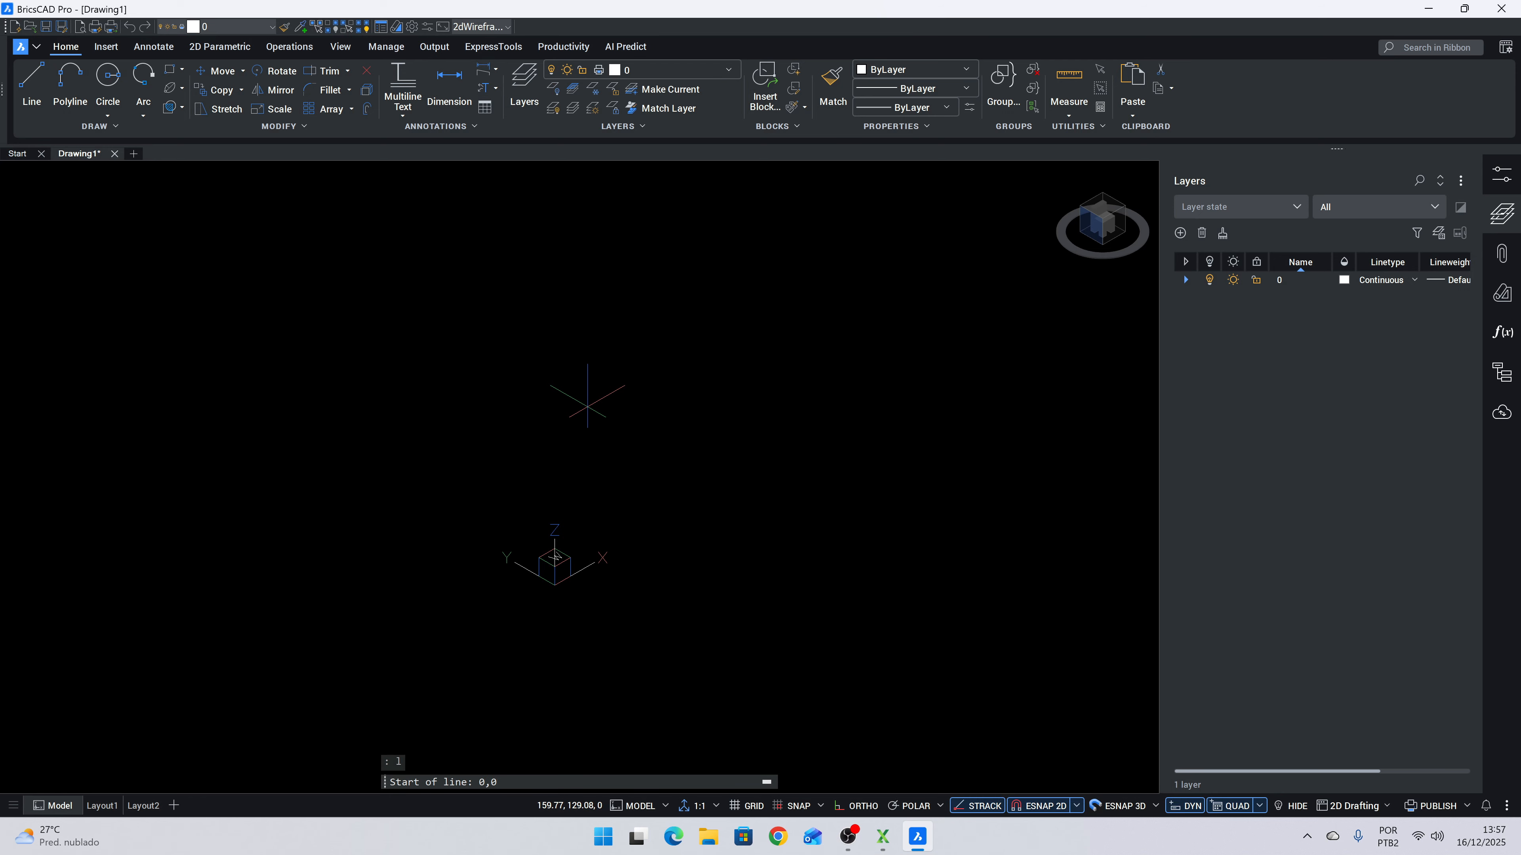
pyautogui.press('Return')
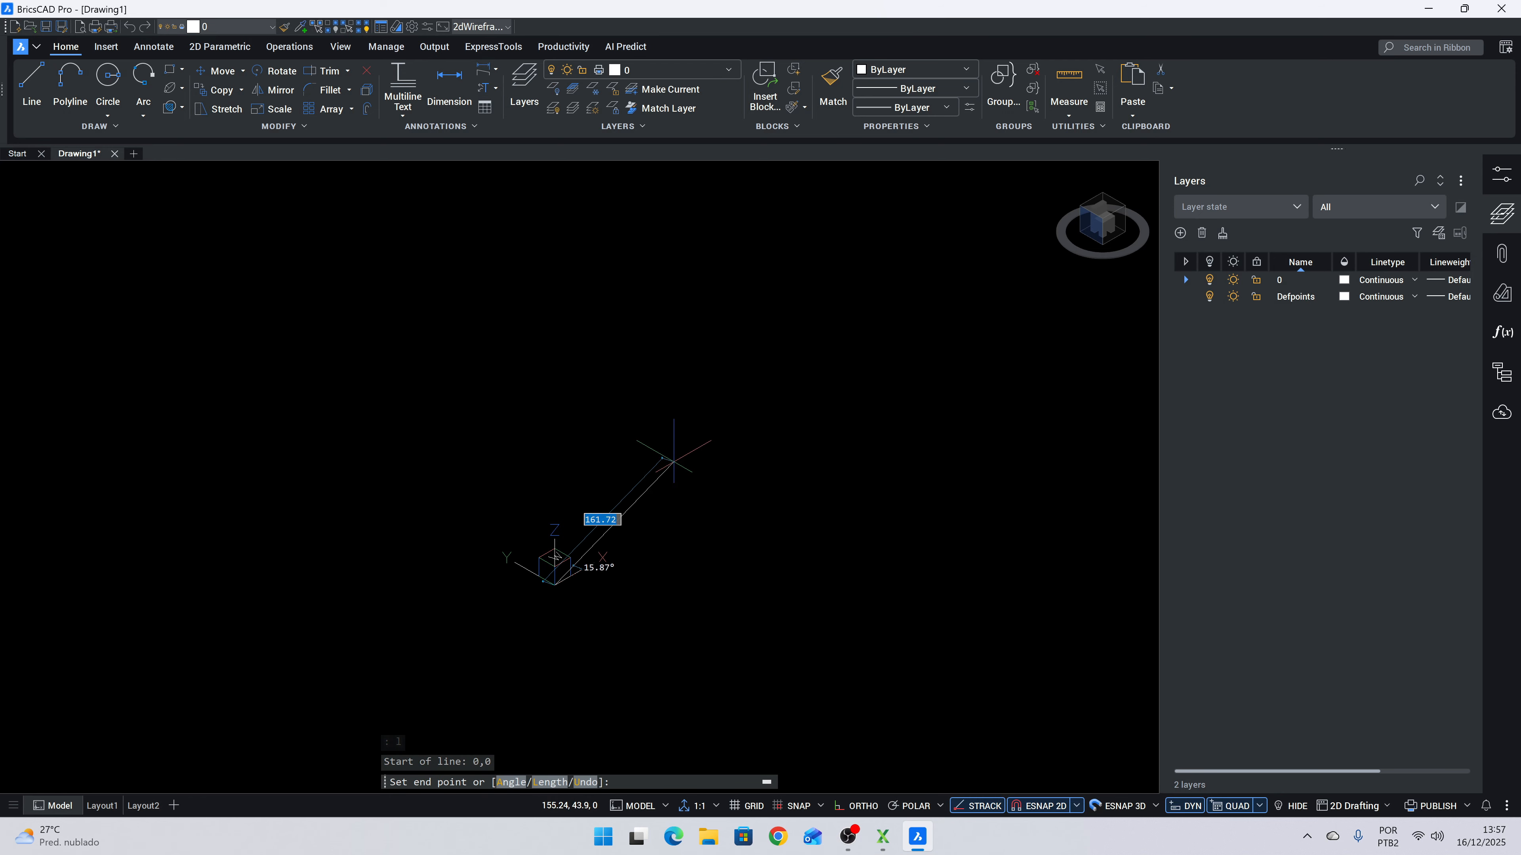
pyautogui.press('F8')
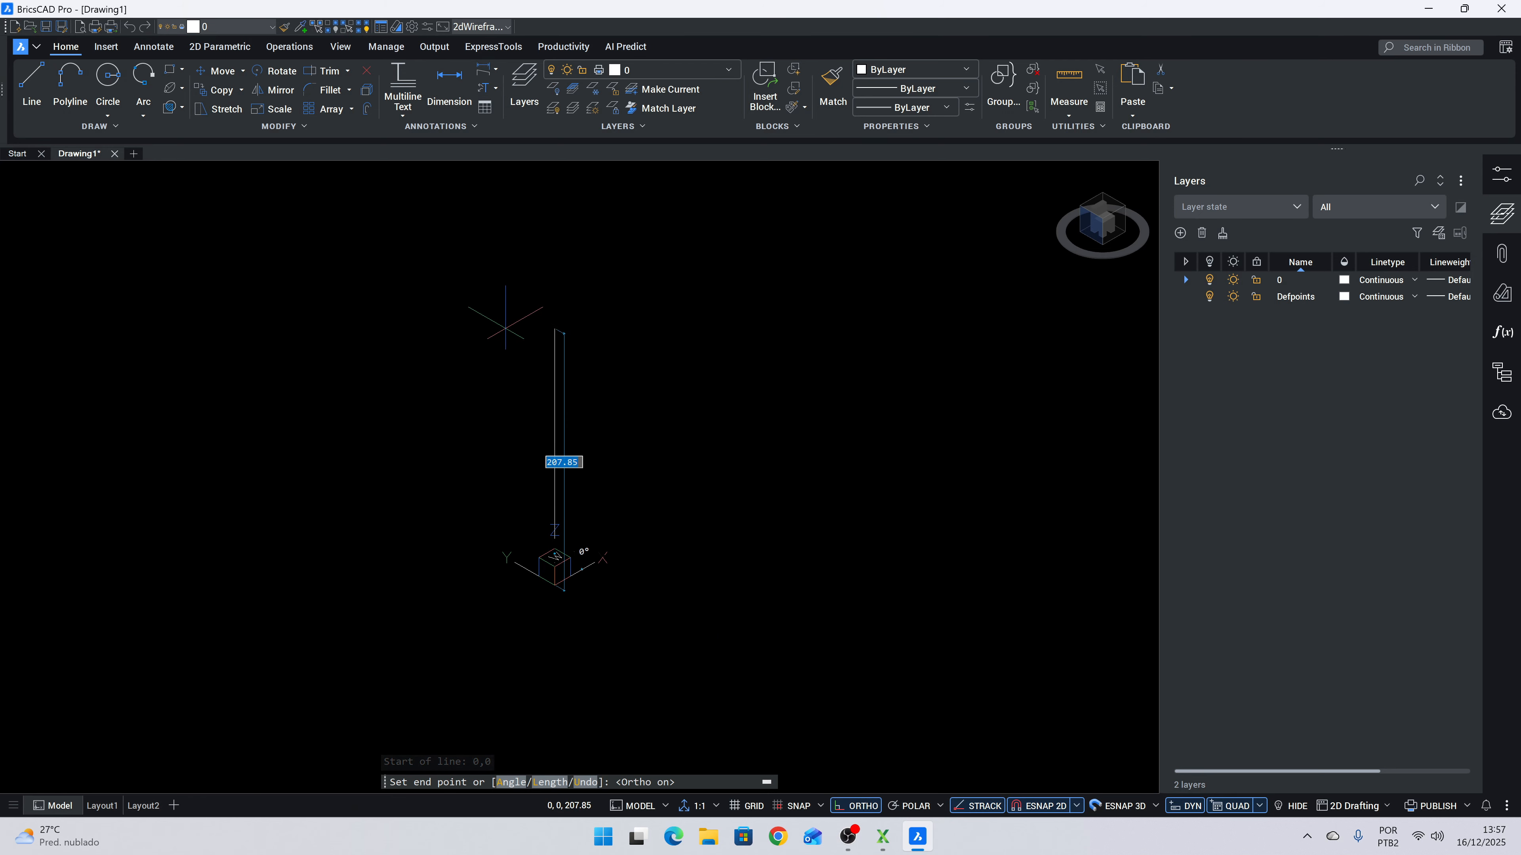
pyautogui.write('300')
pyautogui.press('Return')
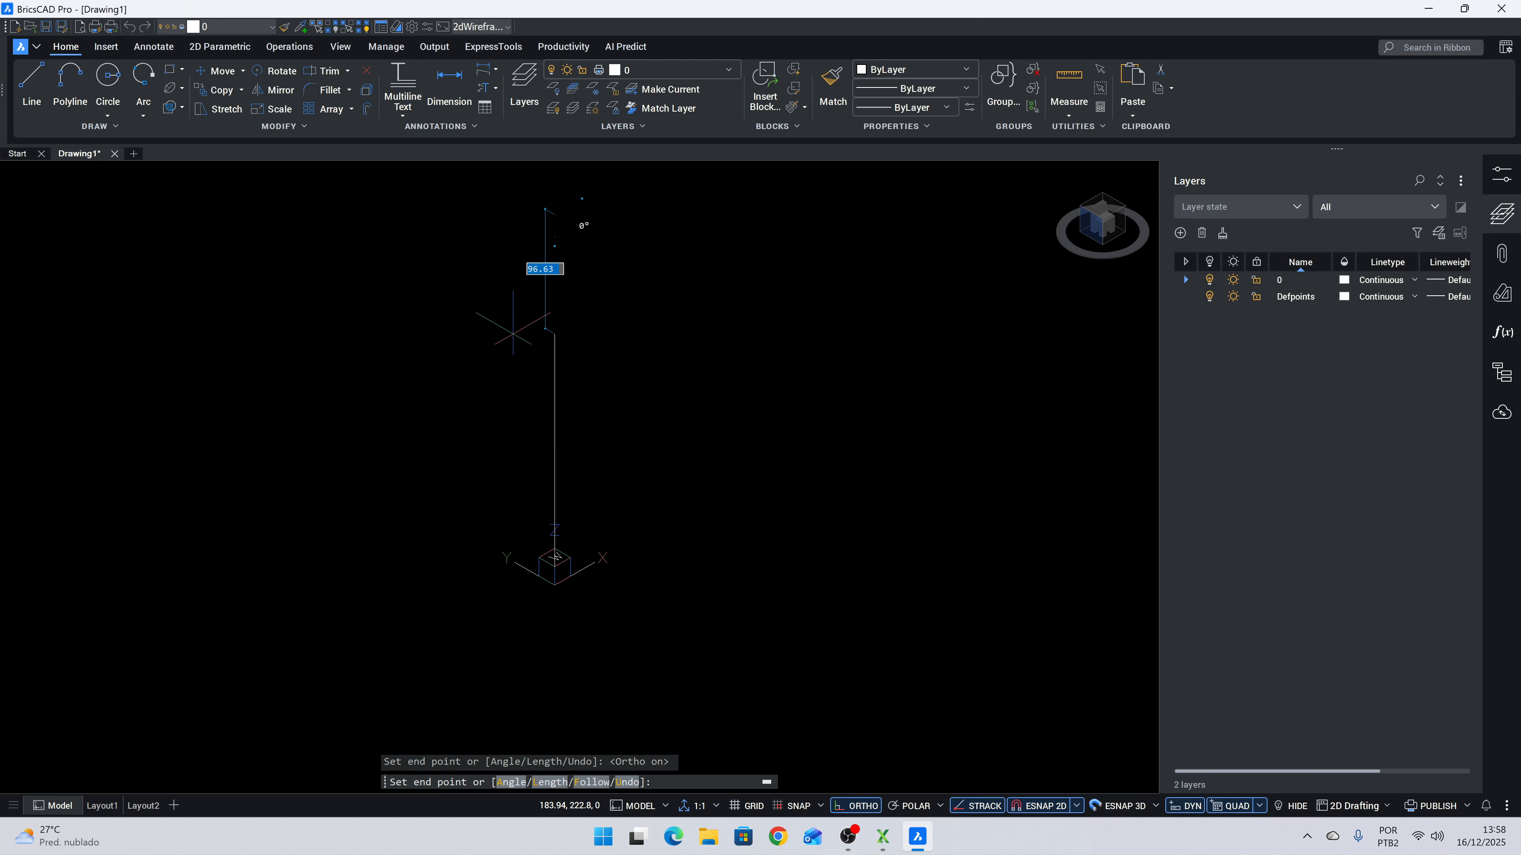
pyautogui.press('Escape')
# Copy the vertical column line 600 cm along the positive X axis.
pyautogui.scroll(-3, 658, 343)
pyautogui.moveTo(666, 331); pyautogui.dragTo(656, 424, button='middle')
pyautogui.moveTo(657, 424); pyautogui.dragTo(543, 425)
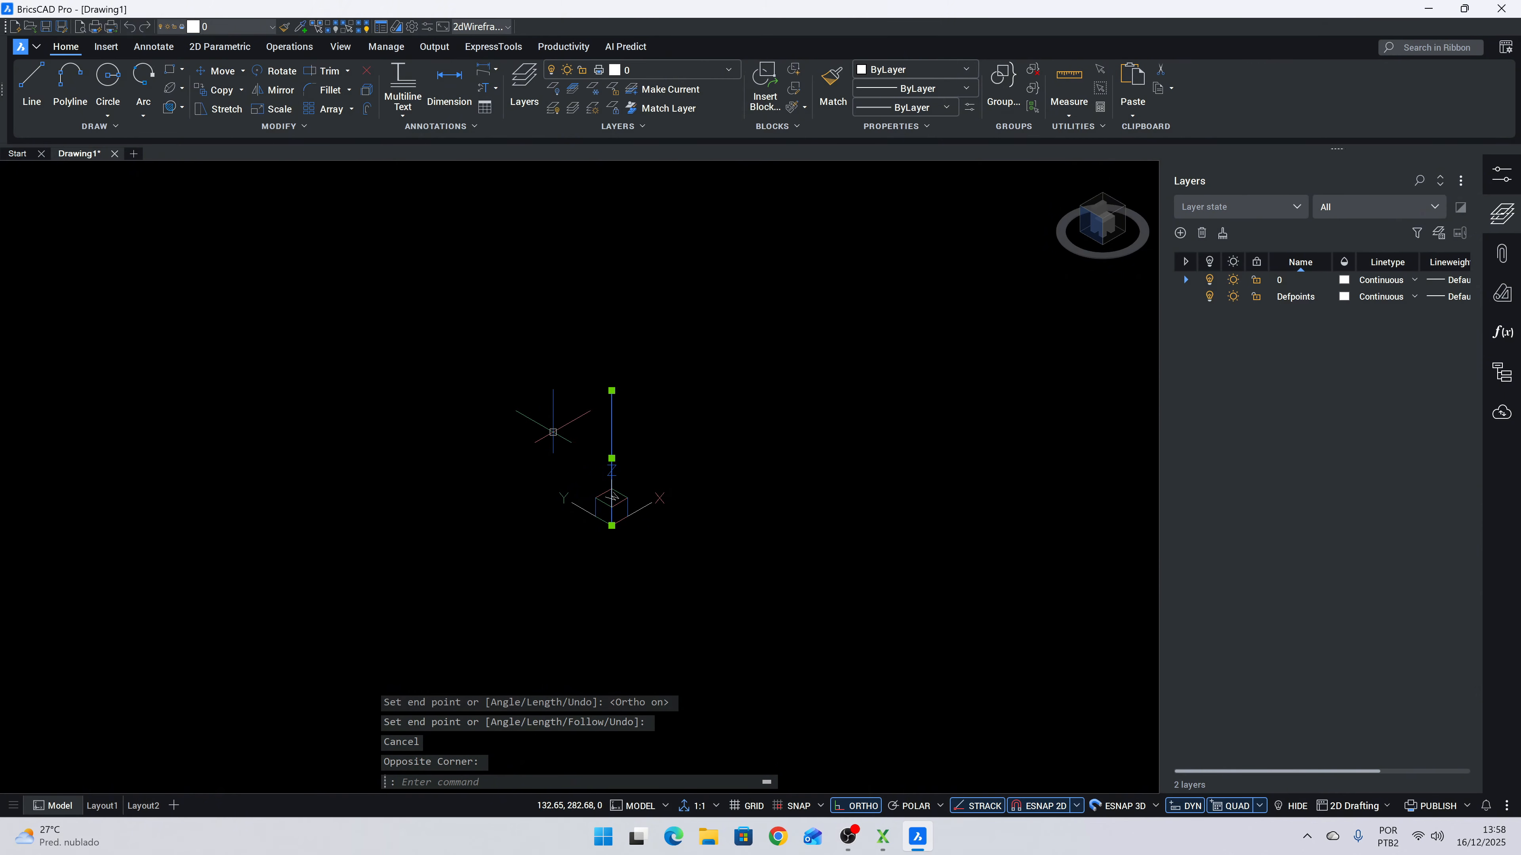
pyautogui.write('cp')
pyautogui.press('Return')
pyautogui.click(685, 544)
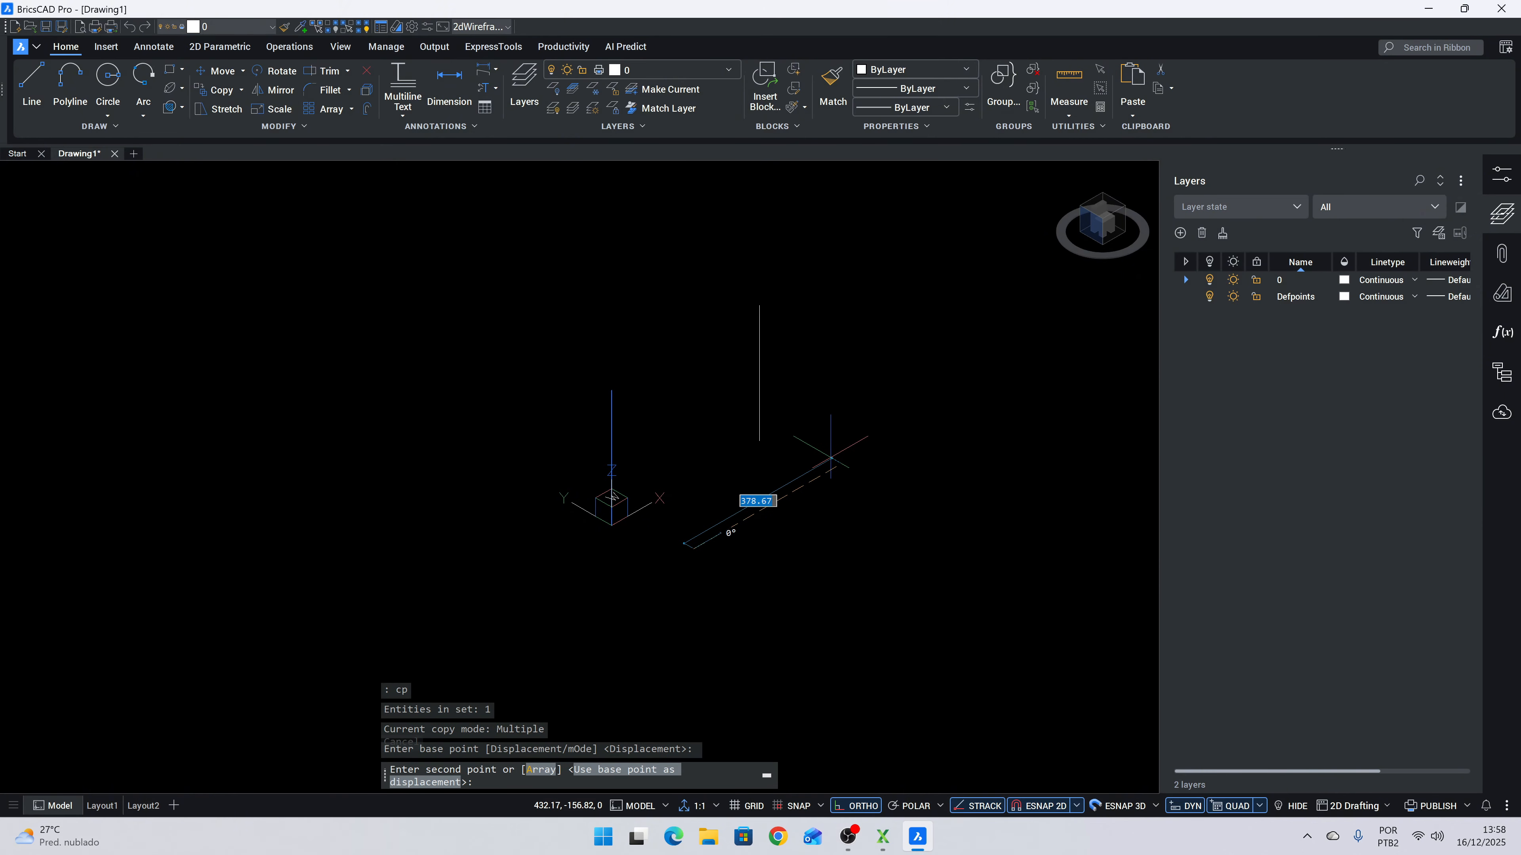
pyautogui.write('600')
pyautogui.press('Return')
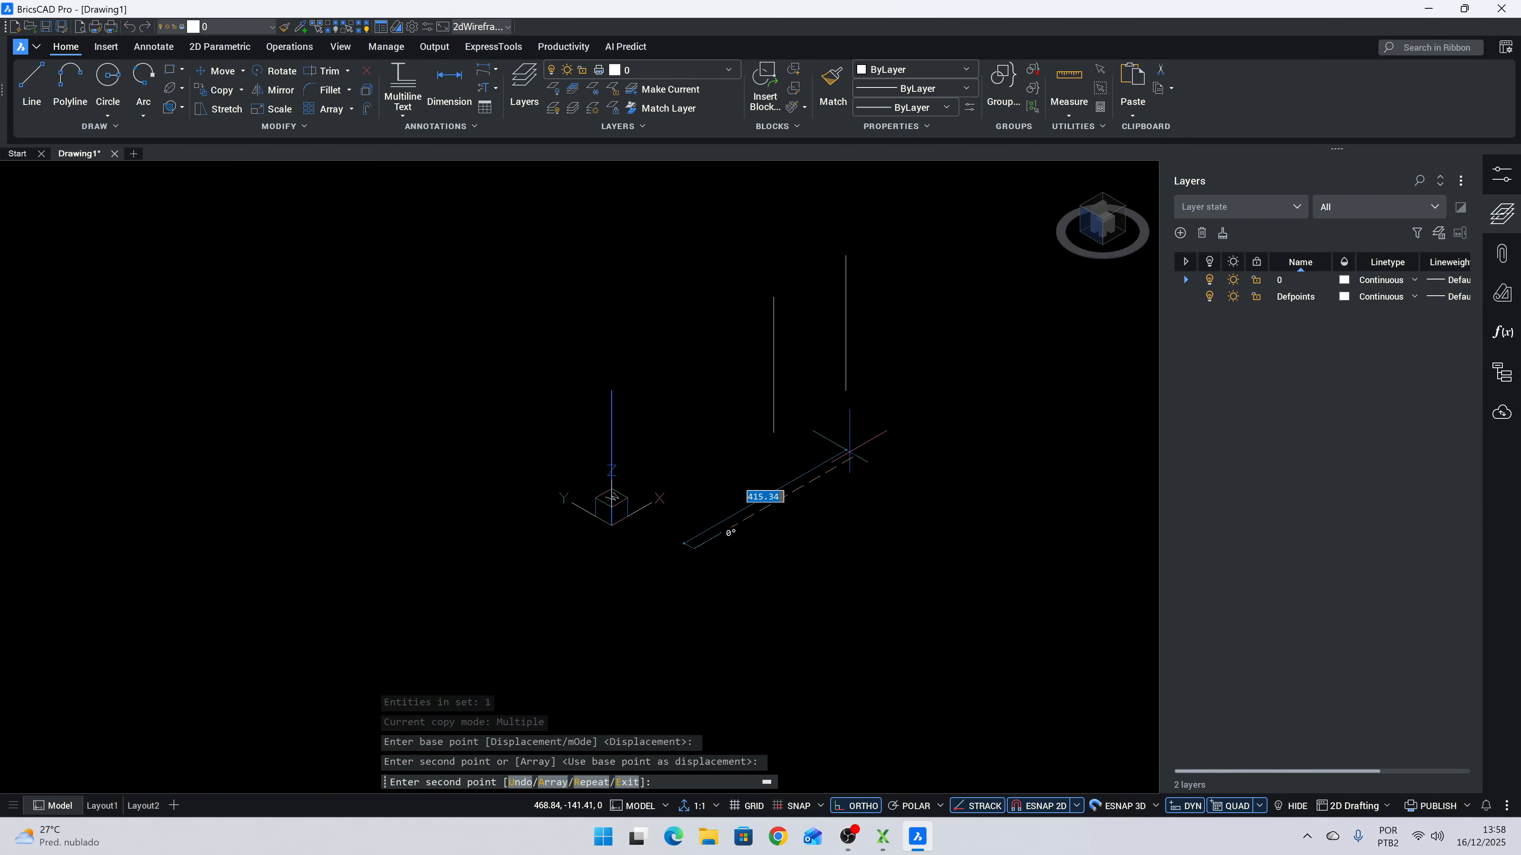
pyautogui.press('Escape')
# Copy both column lines 1000 cm along the positive Y axis.
pyautogui.scroll(-3, 878, 524)
pyautogui.click(915, 611)
pyautogui.click(657, 348)
pyautogui.write('cp')
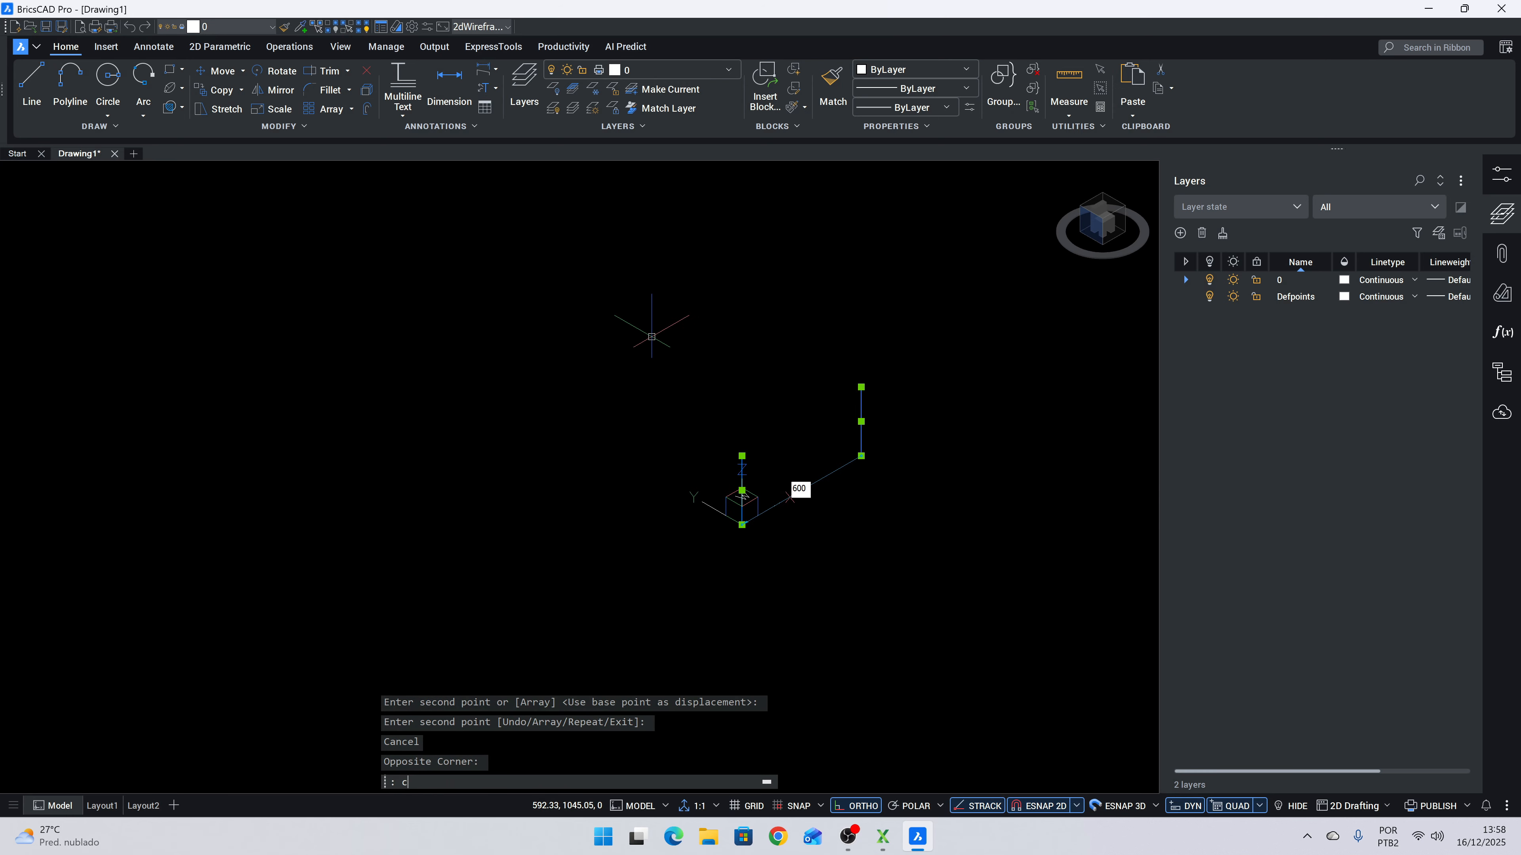
pyautogui.press('Return')
pyautogui.click(647, 460)
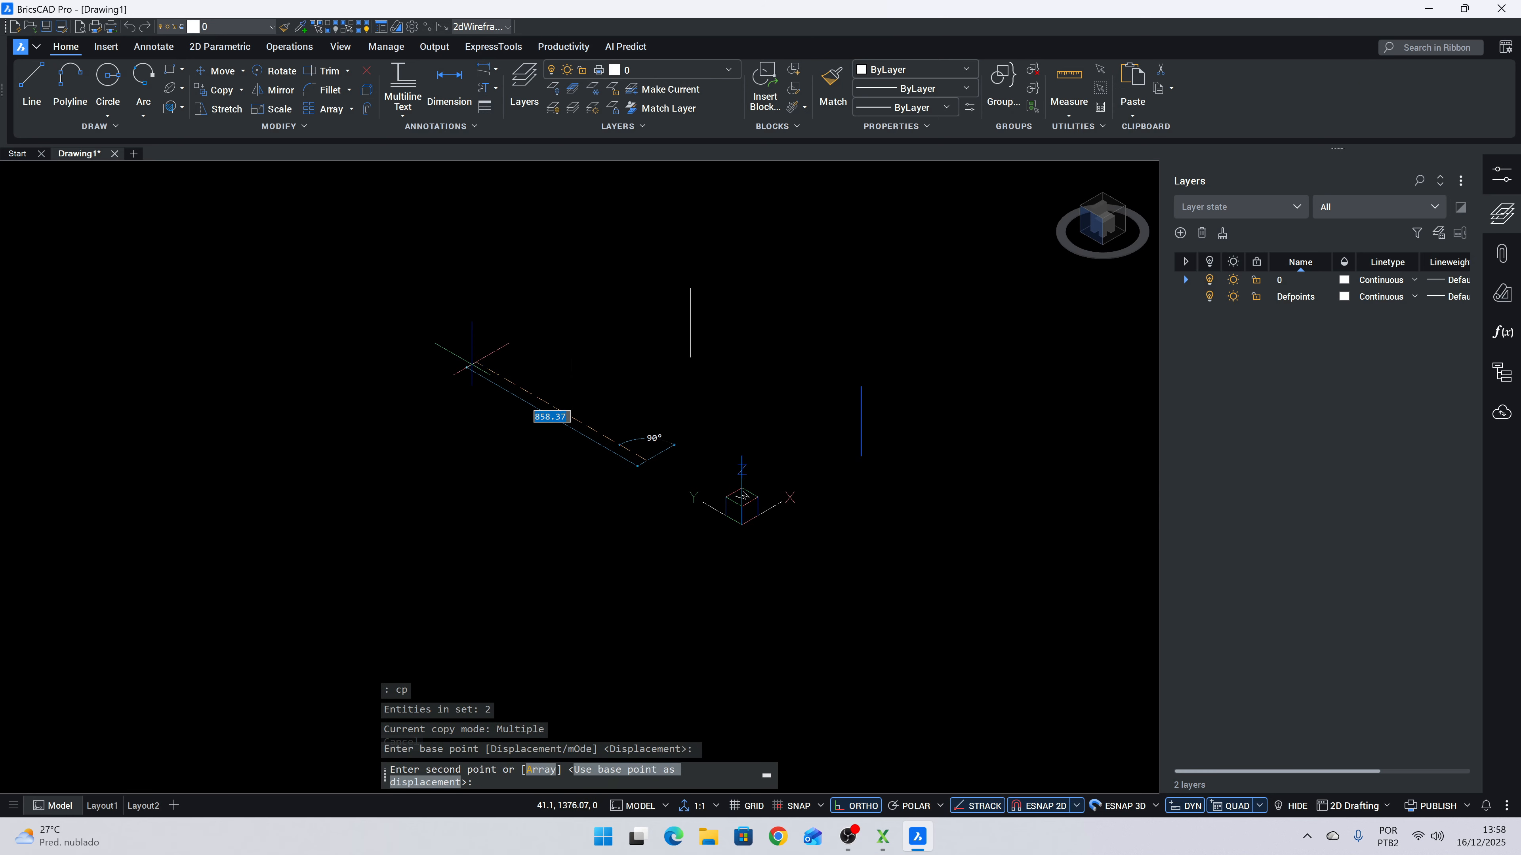
pyautogui.write('1000')
pyautogui.press('Return')
pyautogui.press('Escape')
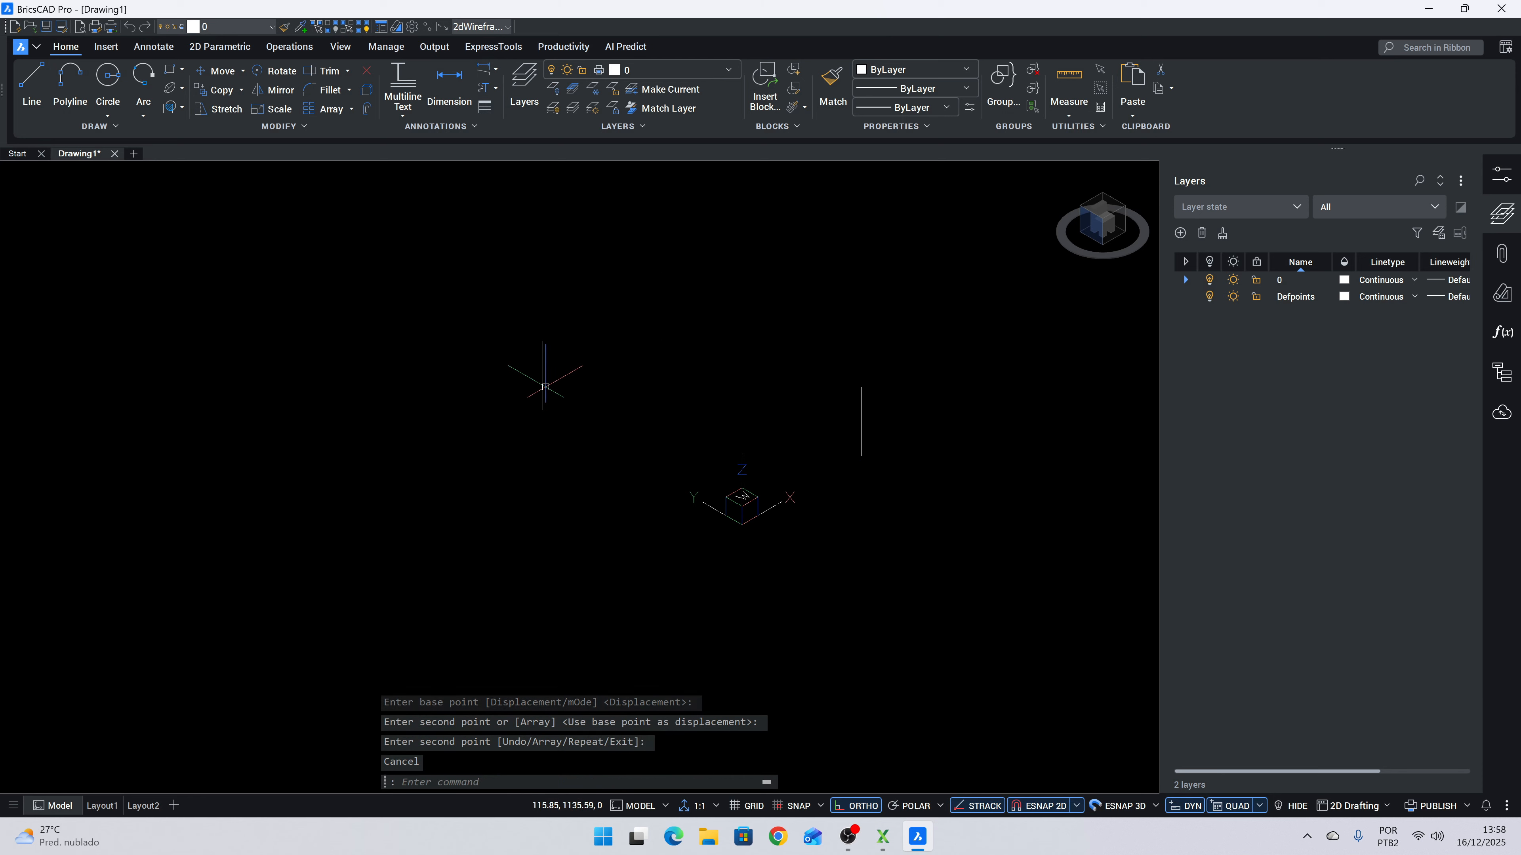
# Draw two parallel beam lines along the Y axis, each joining the tops of a pair of columns.
pyautogui.scroll(2, 669, 377)
pyautogui.moveTo(710, 384); pyautogui.dragTo(682, 432, button='middle')
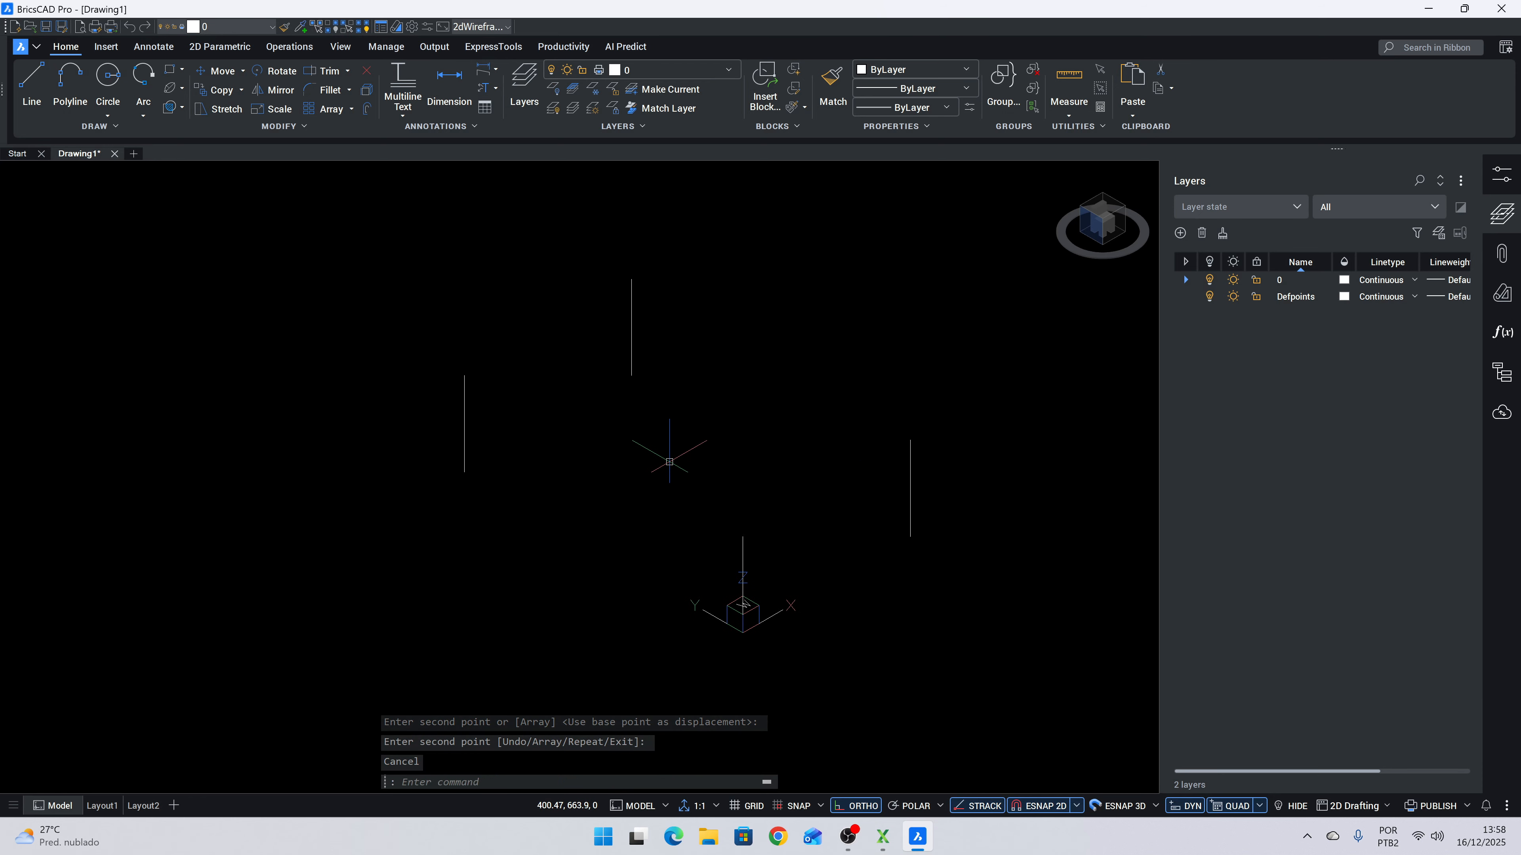
pyautogui.write('l')
pyautogui.press('Return')
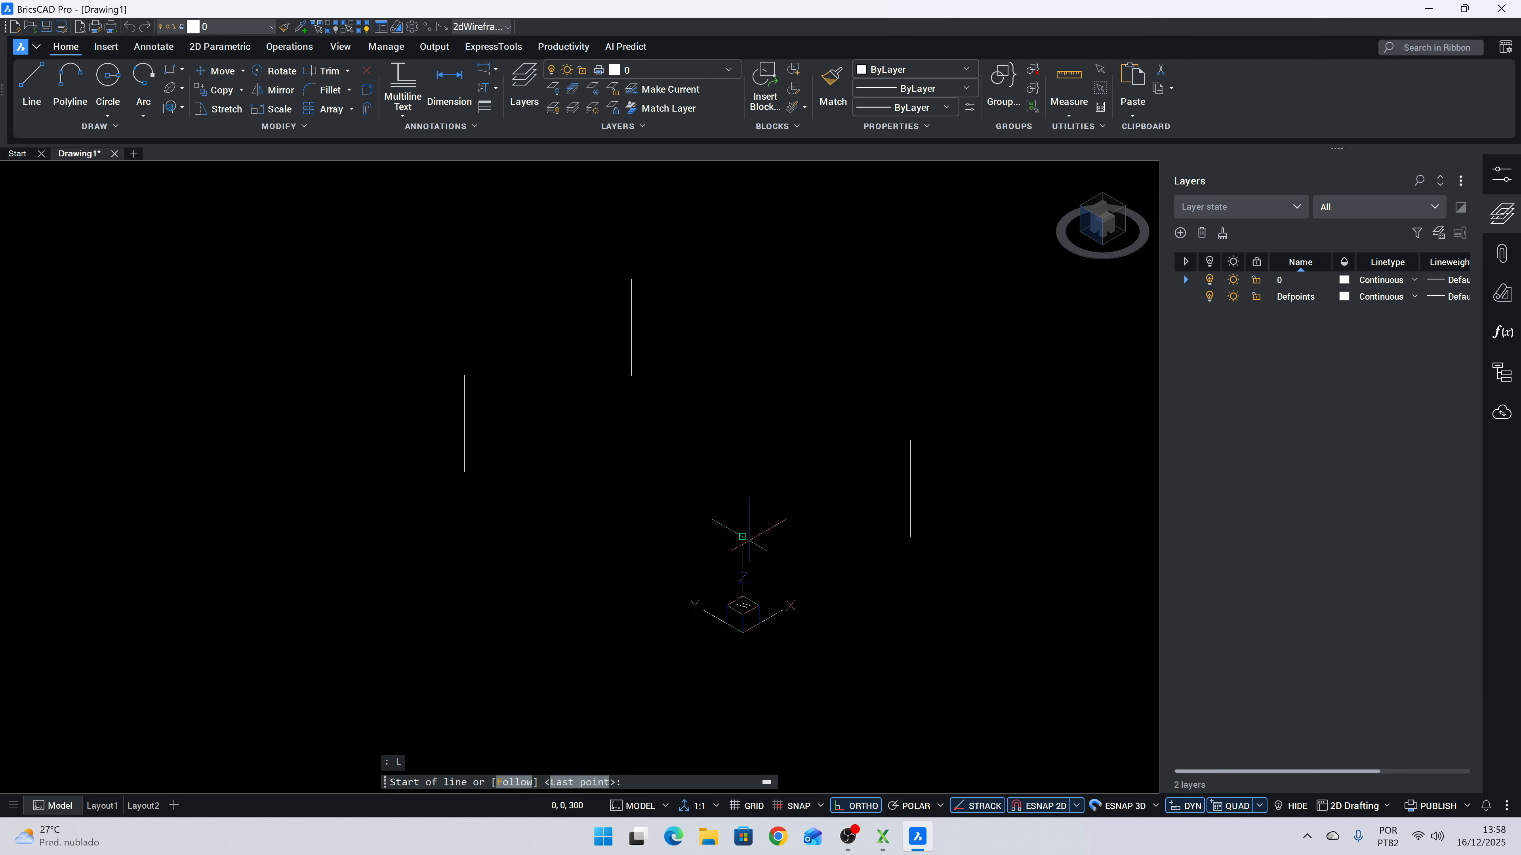
pyautogui.click(742, 537)
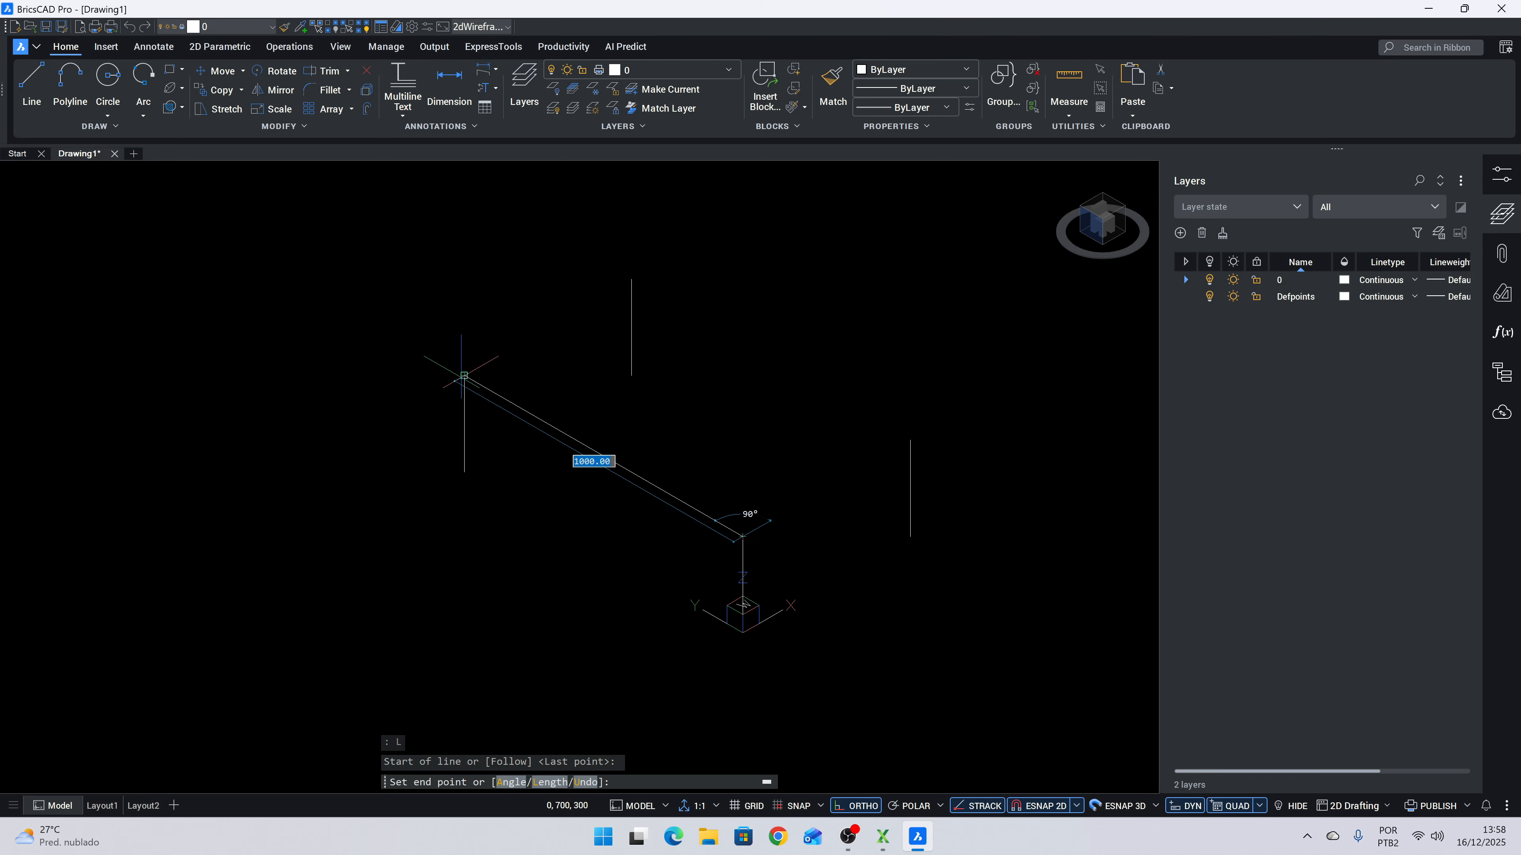
pyautogui.click(464, 376)
pyautogui.press('Return')
pyautogui.press('Return')
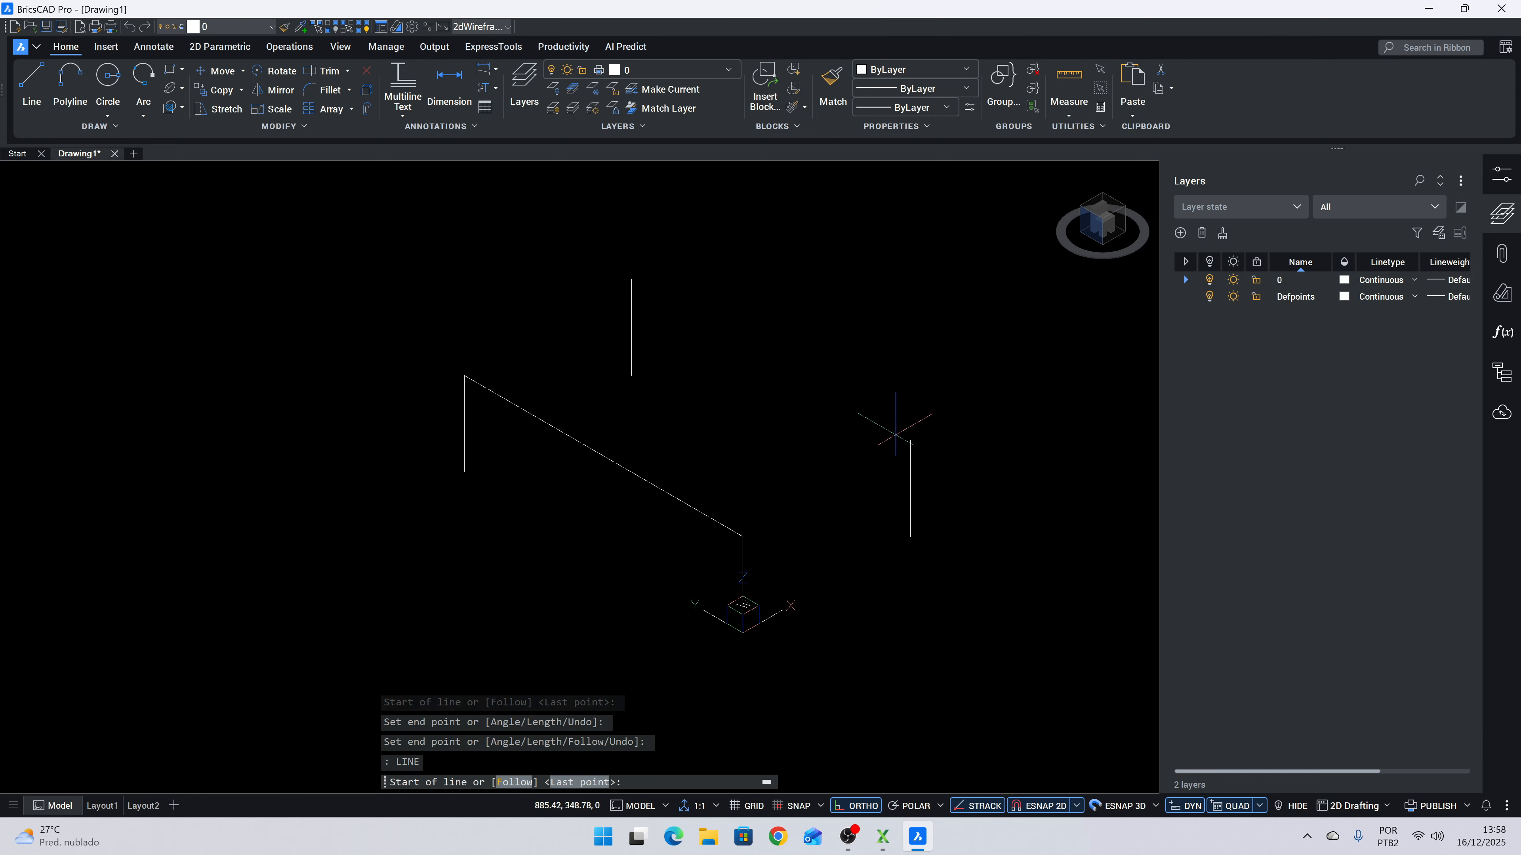
pyautogui.click(910, 441)
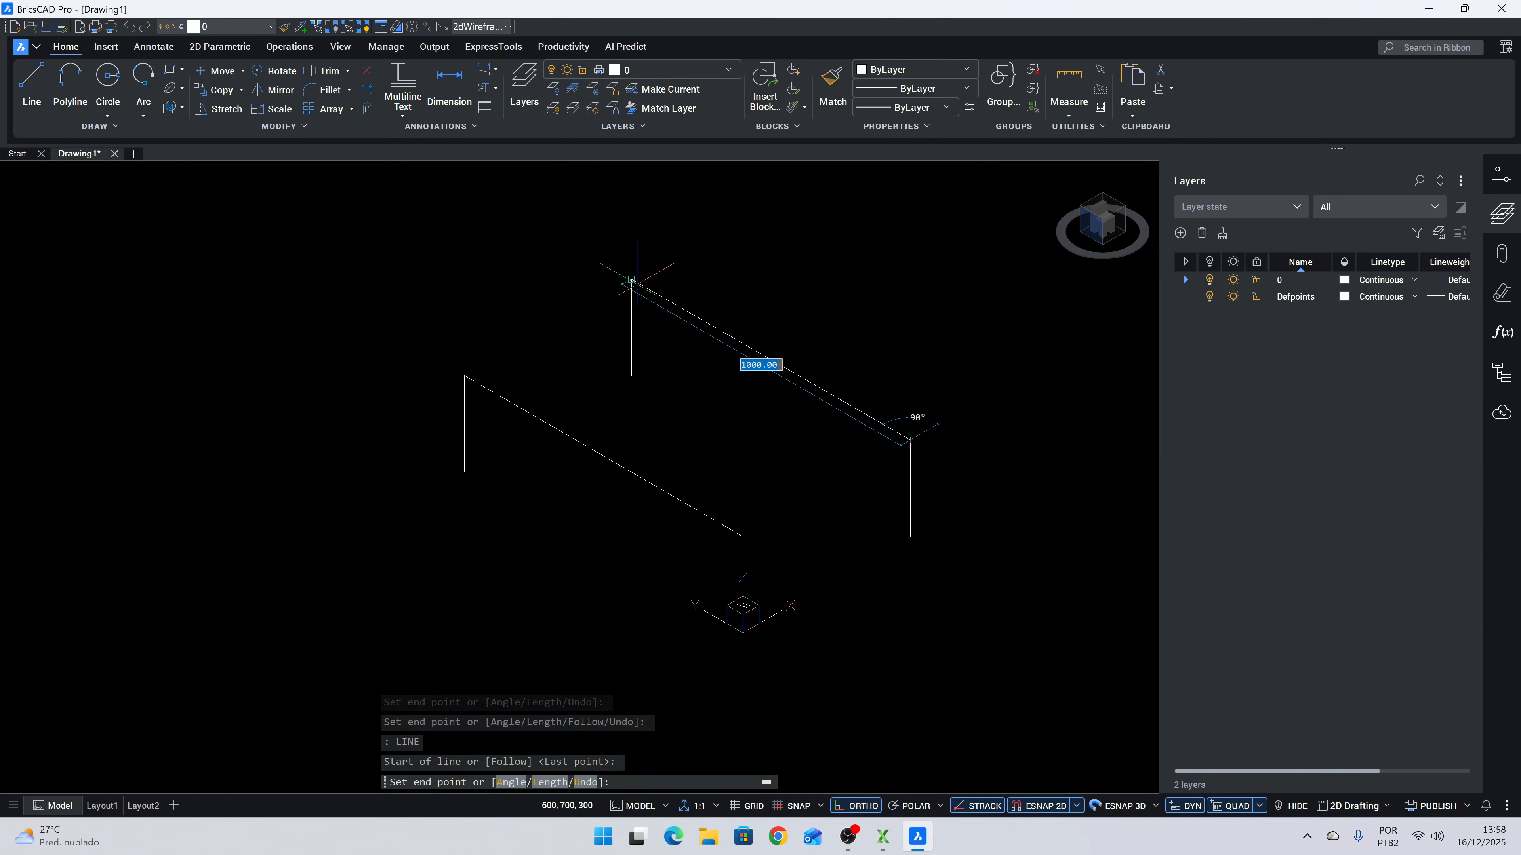
pyautogui.click(631, 279)
pyautogui.press('Return')
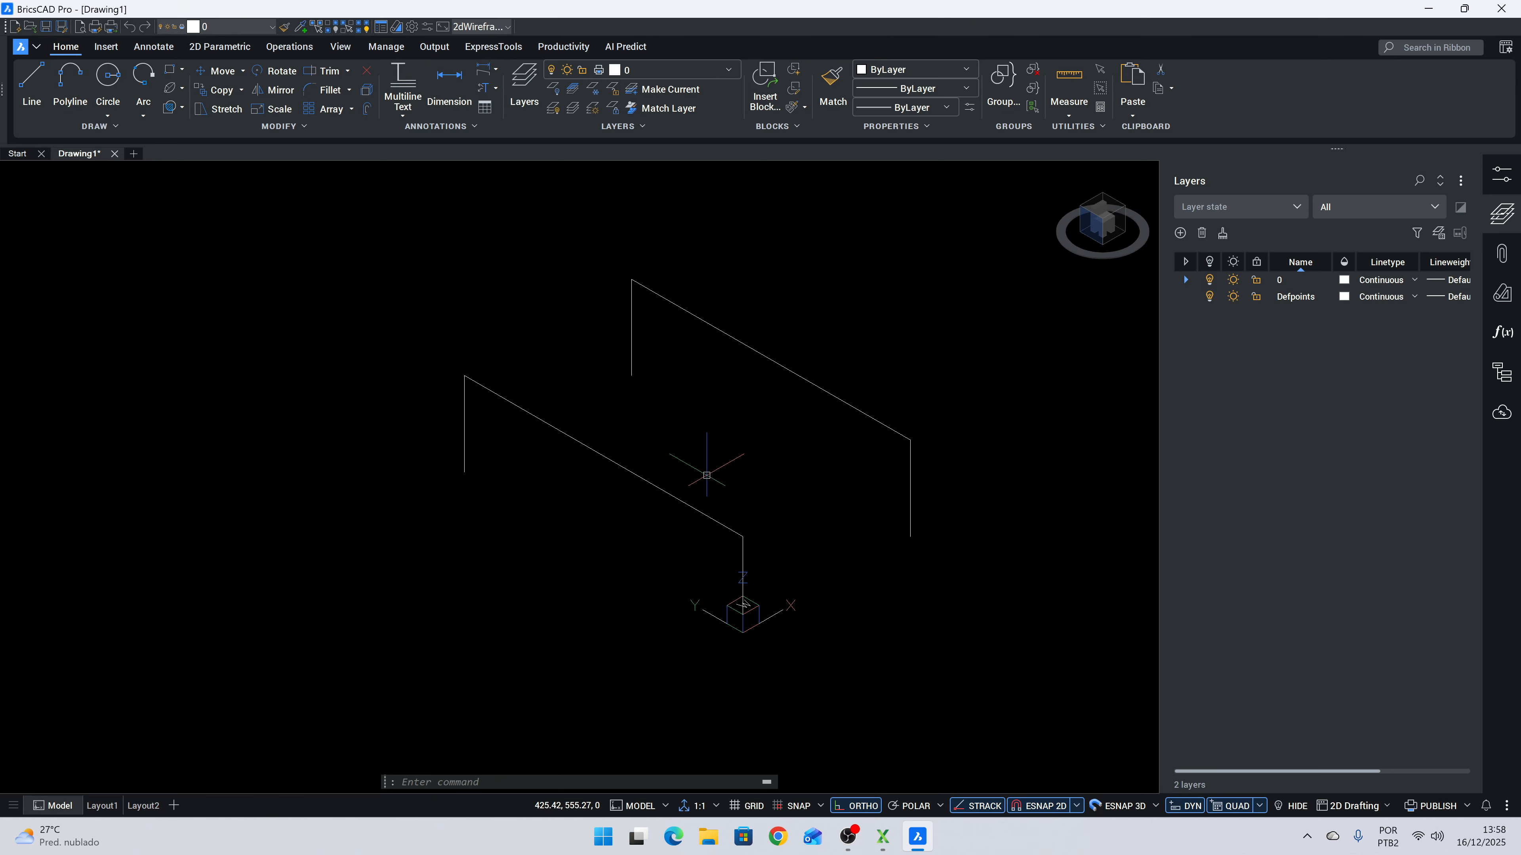
# Highlight the four columns and one of the long beams to review the members, and clear the selection.
pyautogui.moveTo(756, 599); pyautogui.dragTo(686, 571)
pyautogui.moveTo(923, 516); pyautogui.dragTo(856, 488)
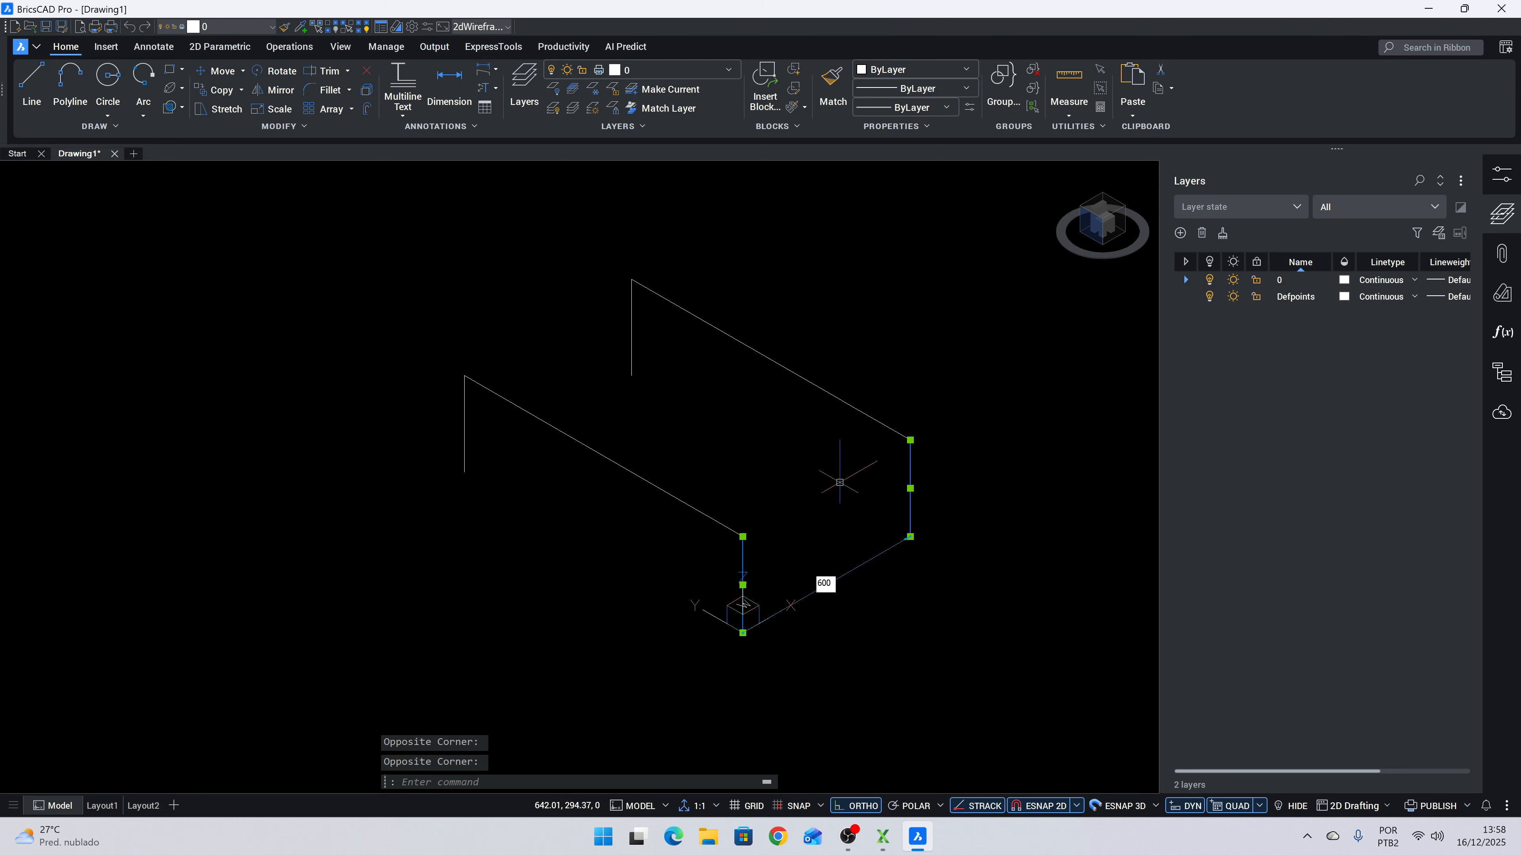
pyautogui.moveTo(662, 362); pyautogui.dragTo(622, 360)
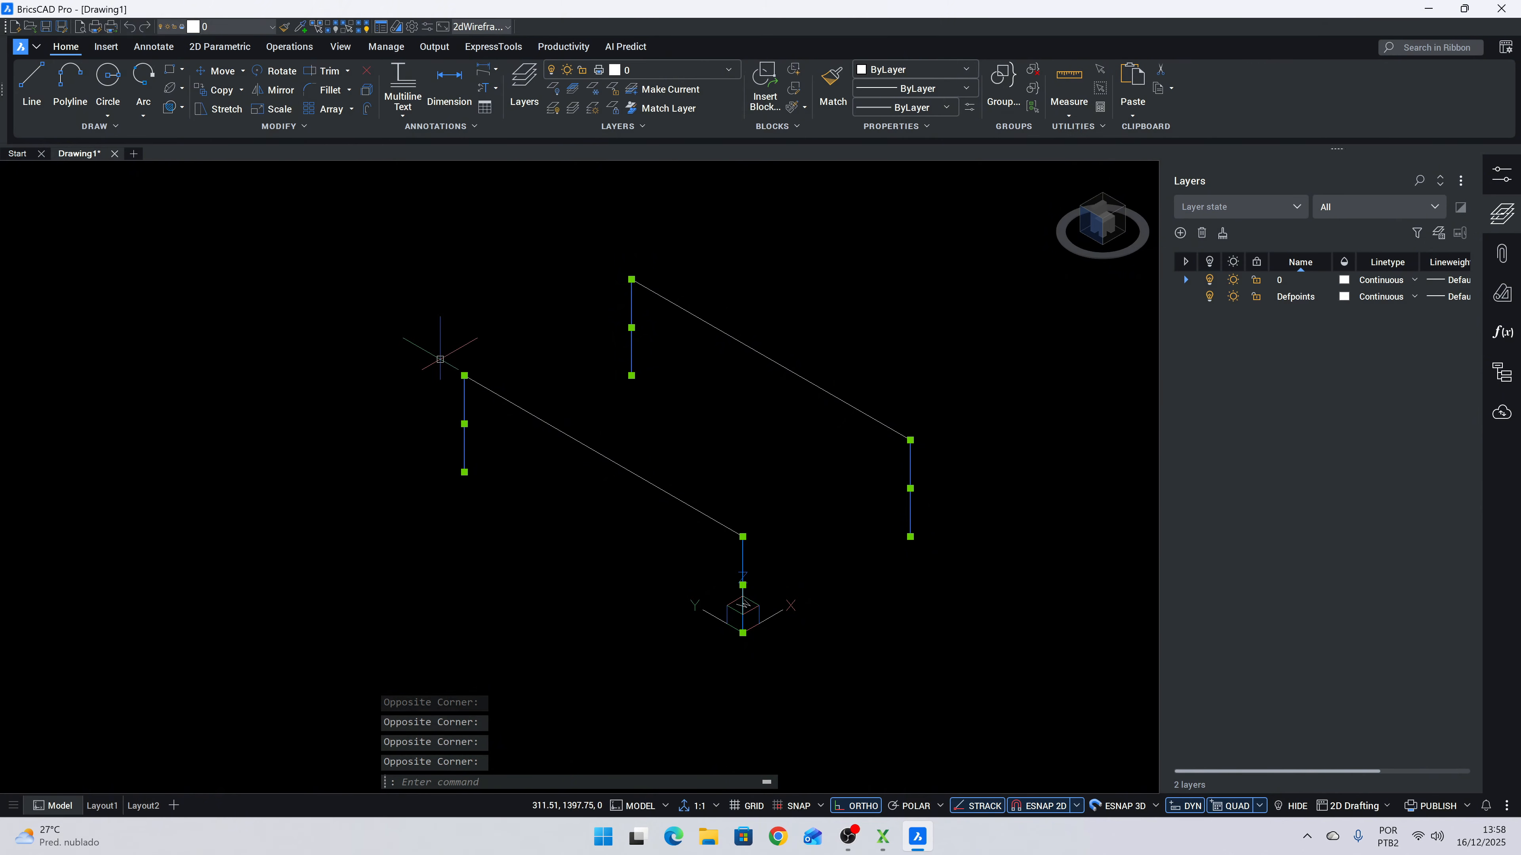
pyautogui.press('Escape')
pyautogui.moveTo(679, 502); pyautogui.dragTo(636, 452)
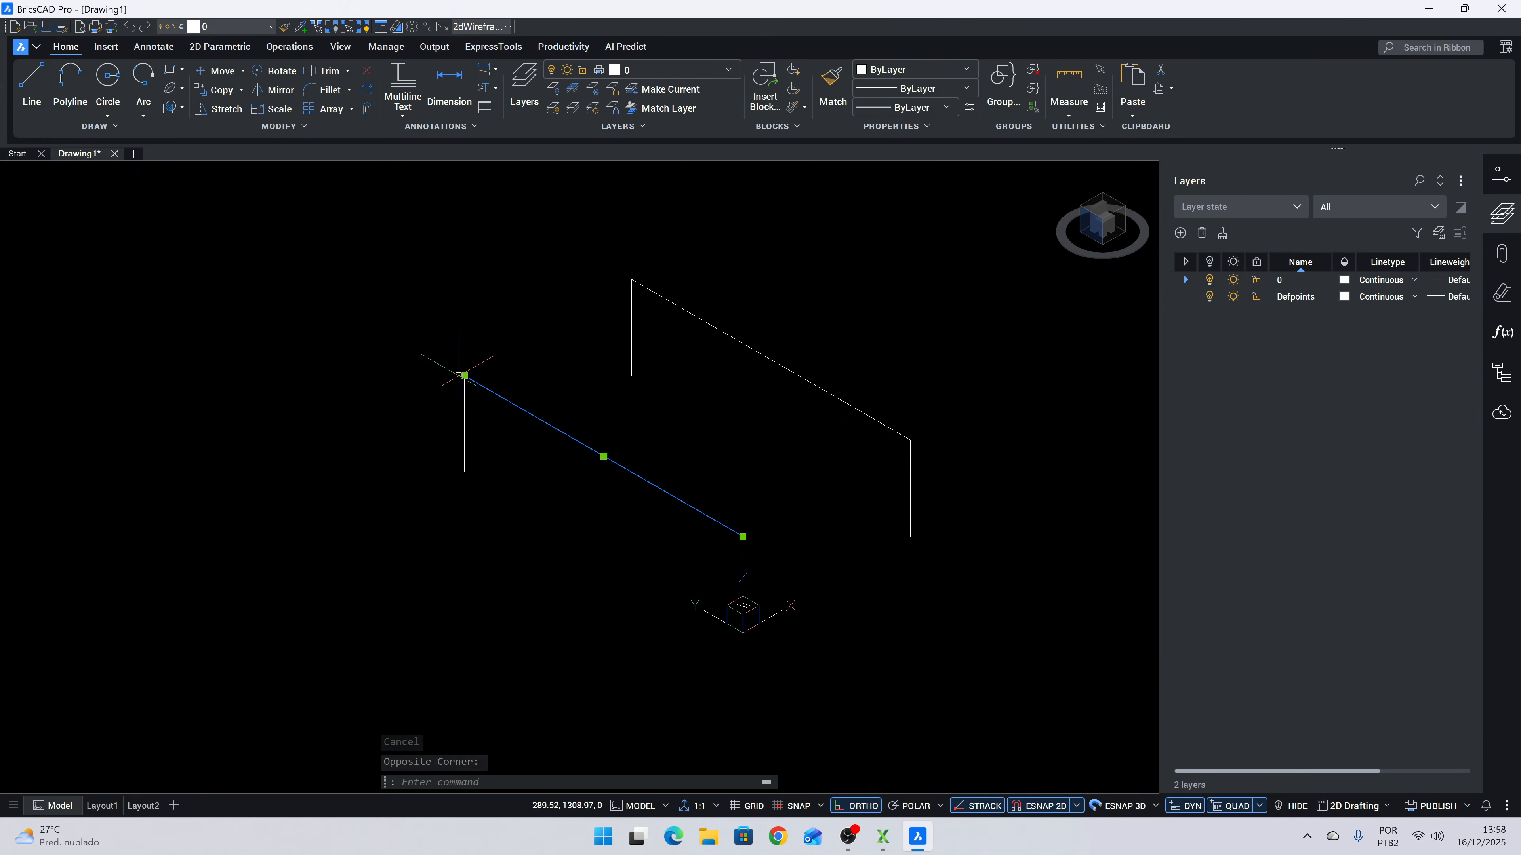
pyautogui.press('Escape')
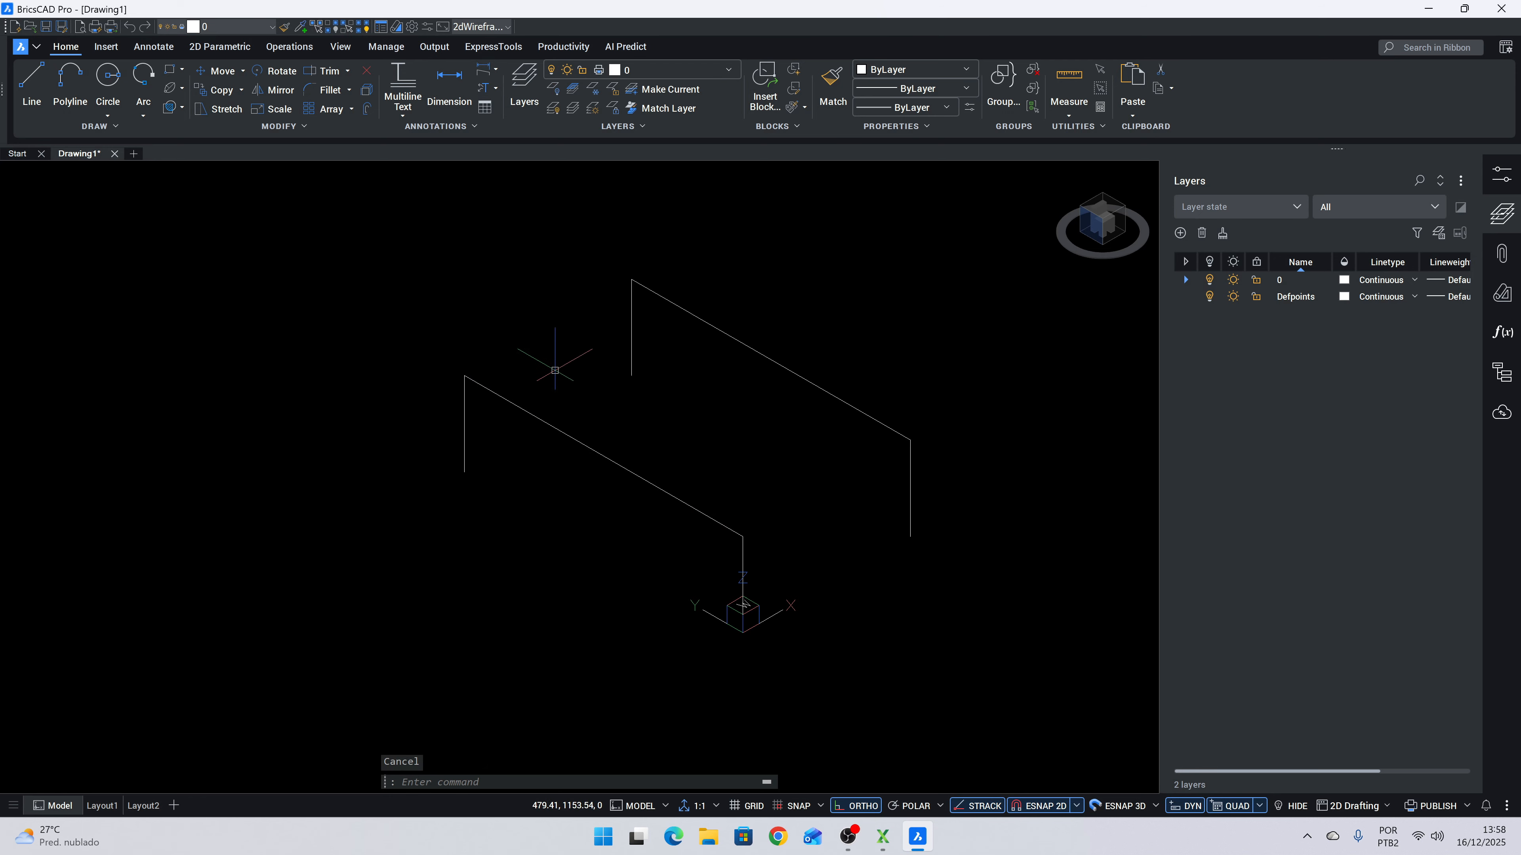
# Draw a cross beam along the X axis from the top of the column at the origin to the adjacent column's top.
pyautogui.write('l')
pyautogui.press('Return')
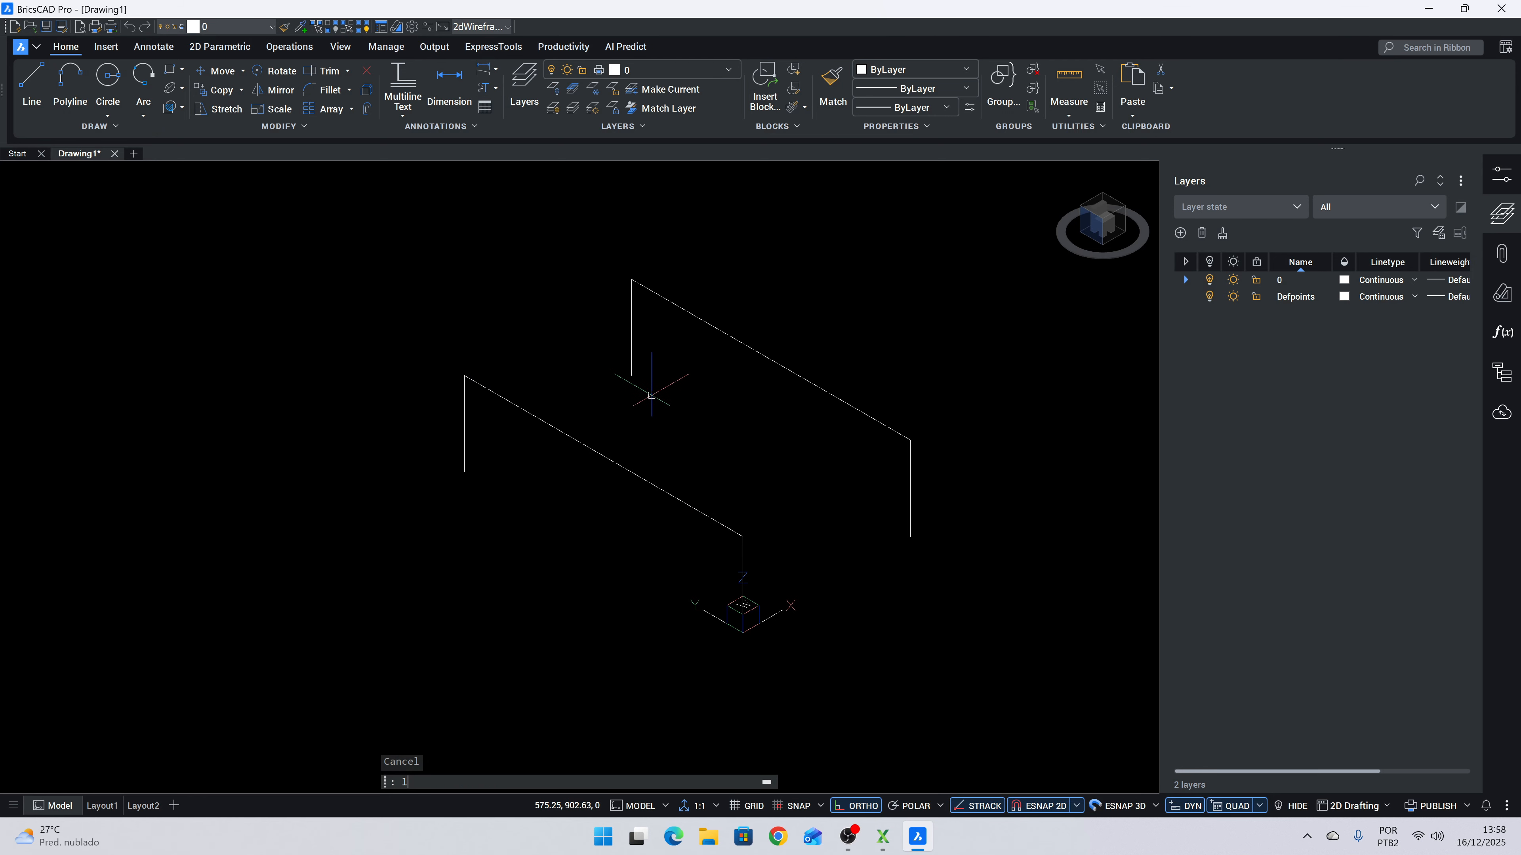
pyautogui.click(742, 536)
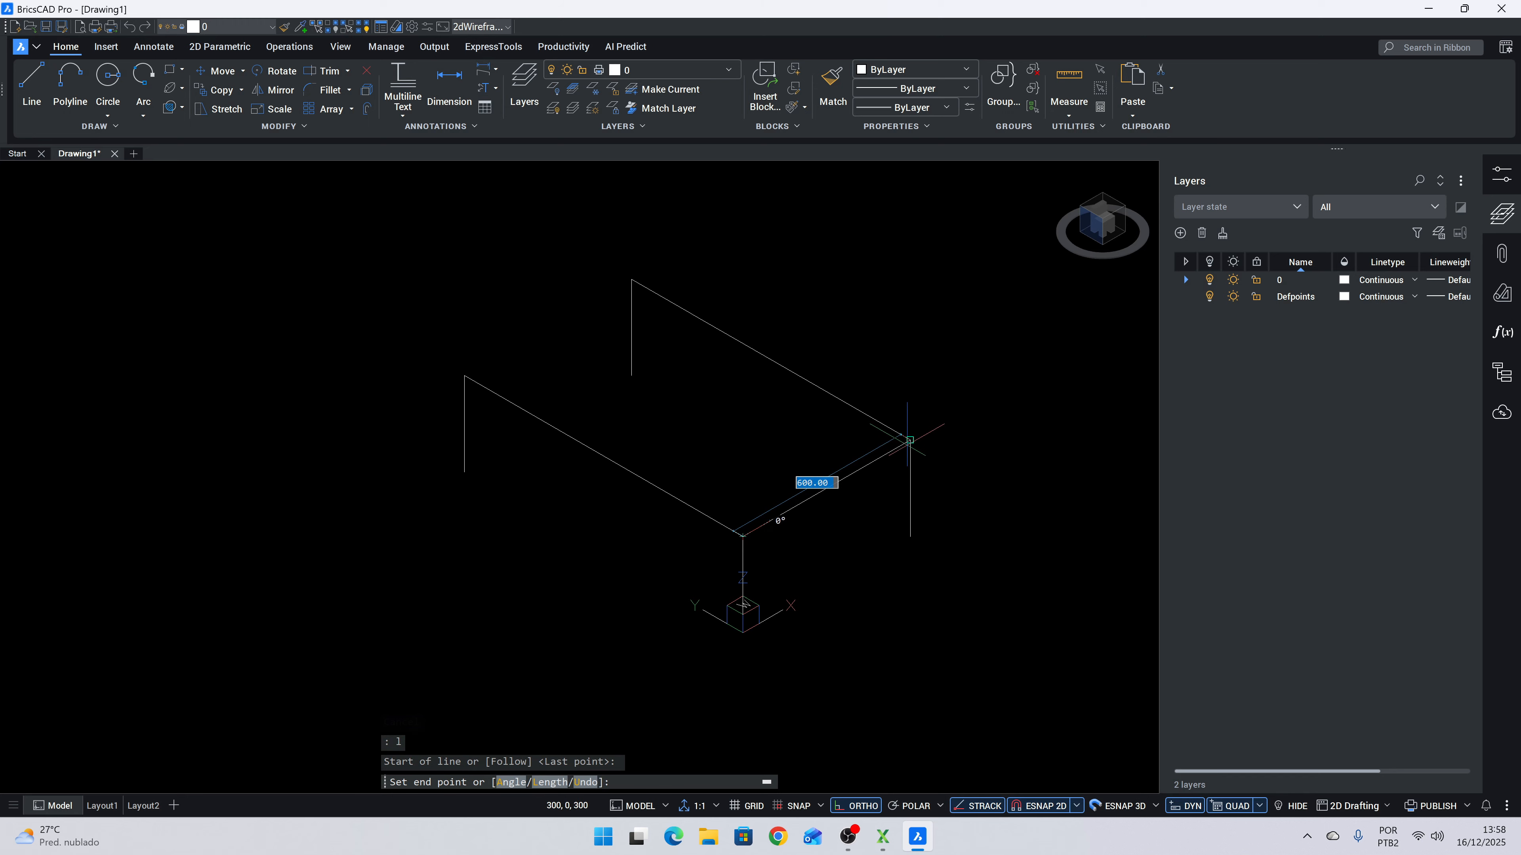
pyautogui.click(910, 440)
pyautogui.press('Escape')
# Copy the end cross beam along the positive Y axis to create the first intermediate beam between the long beams.
pyautogui.moveTo(833, 513); pyautogui.dragTo(788, 463)
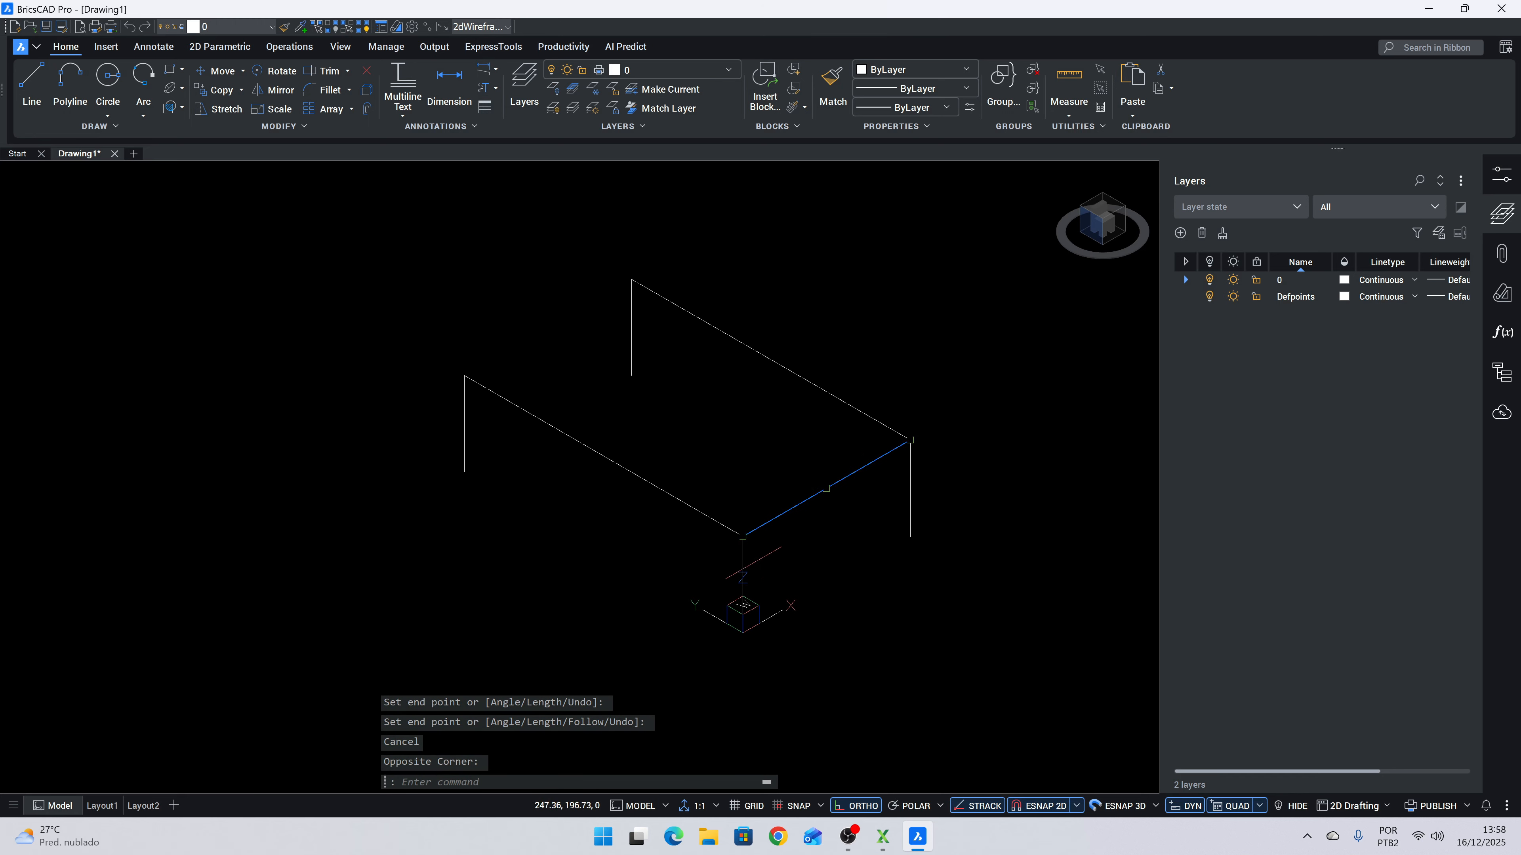
pyautogui.moveTo(862, 509); pyautogui.dragTo(801, 460)
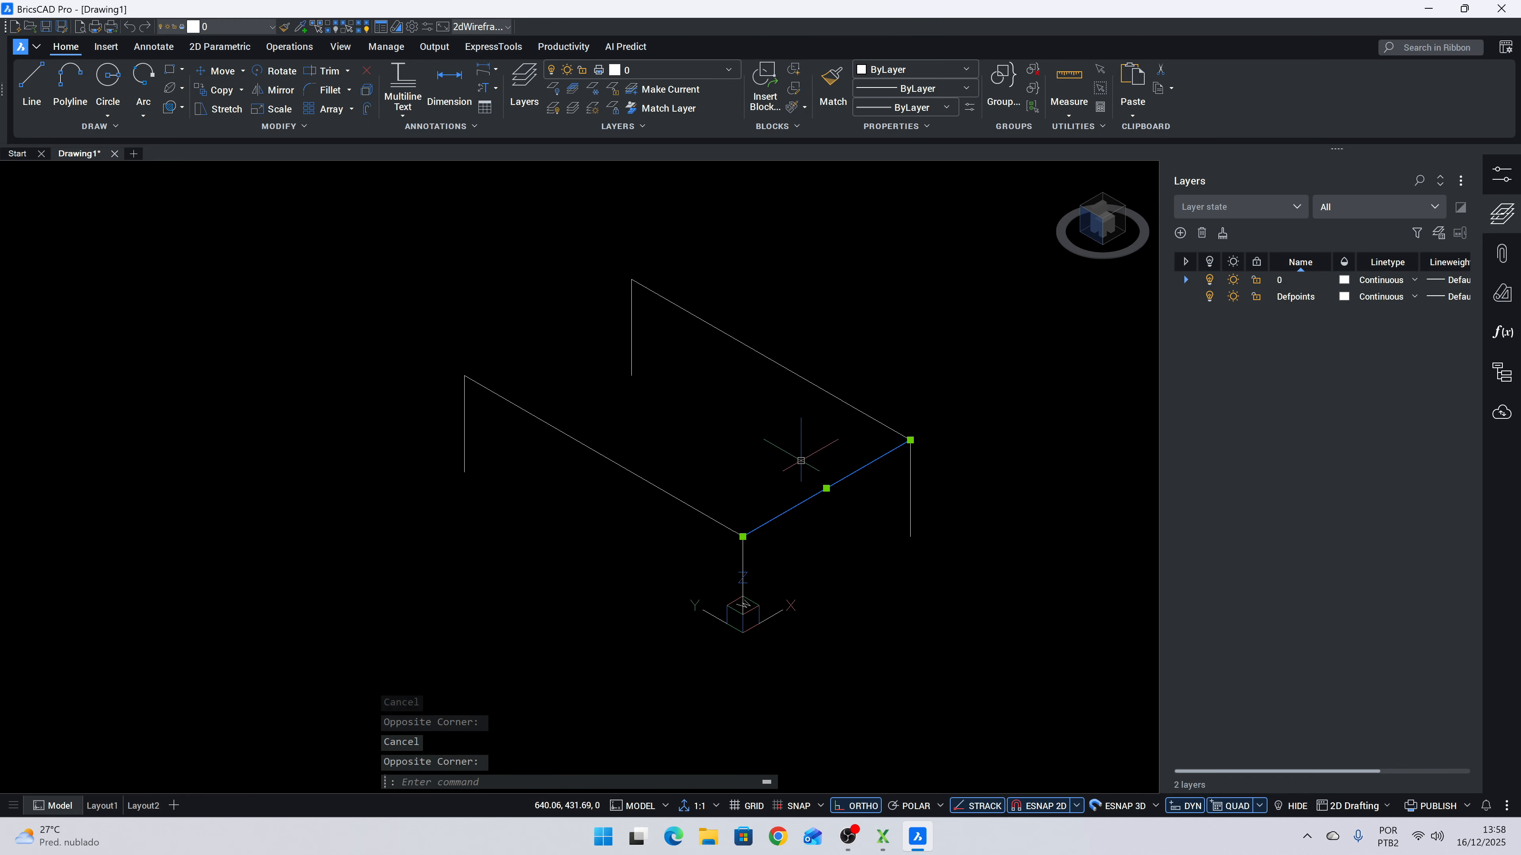
pyautogui.write('cp')
pyautogui.press('Return')
pyautogui.click(795, 471)
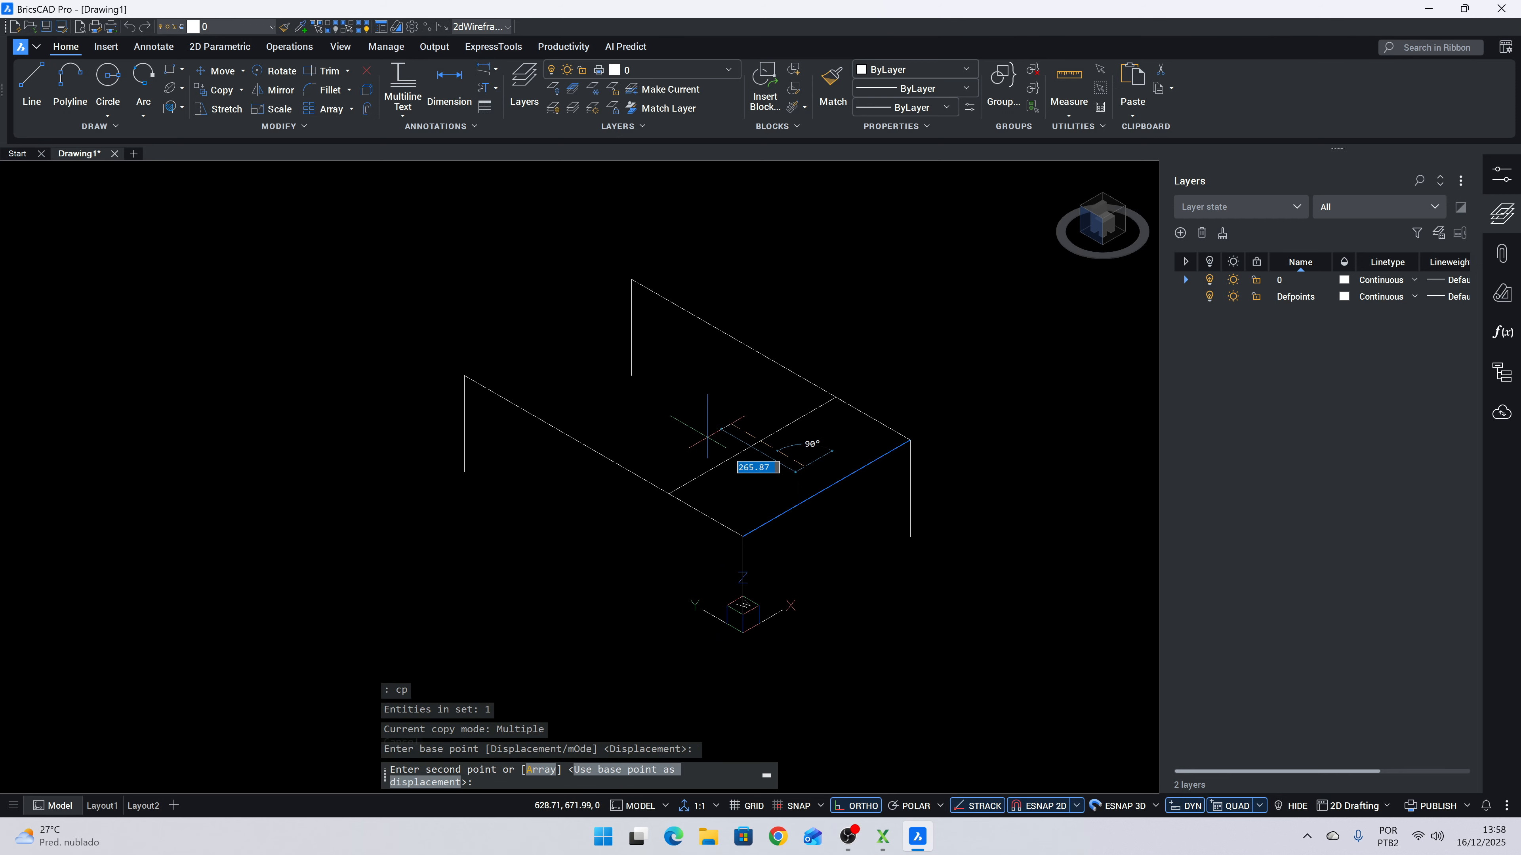
pyautogui.press('Return')
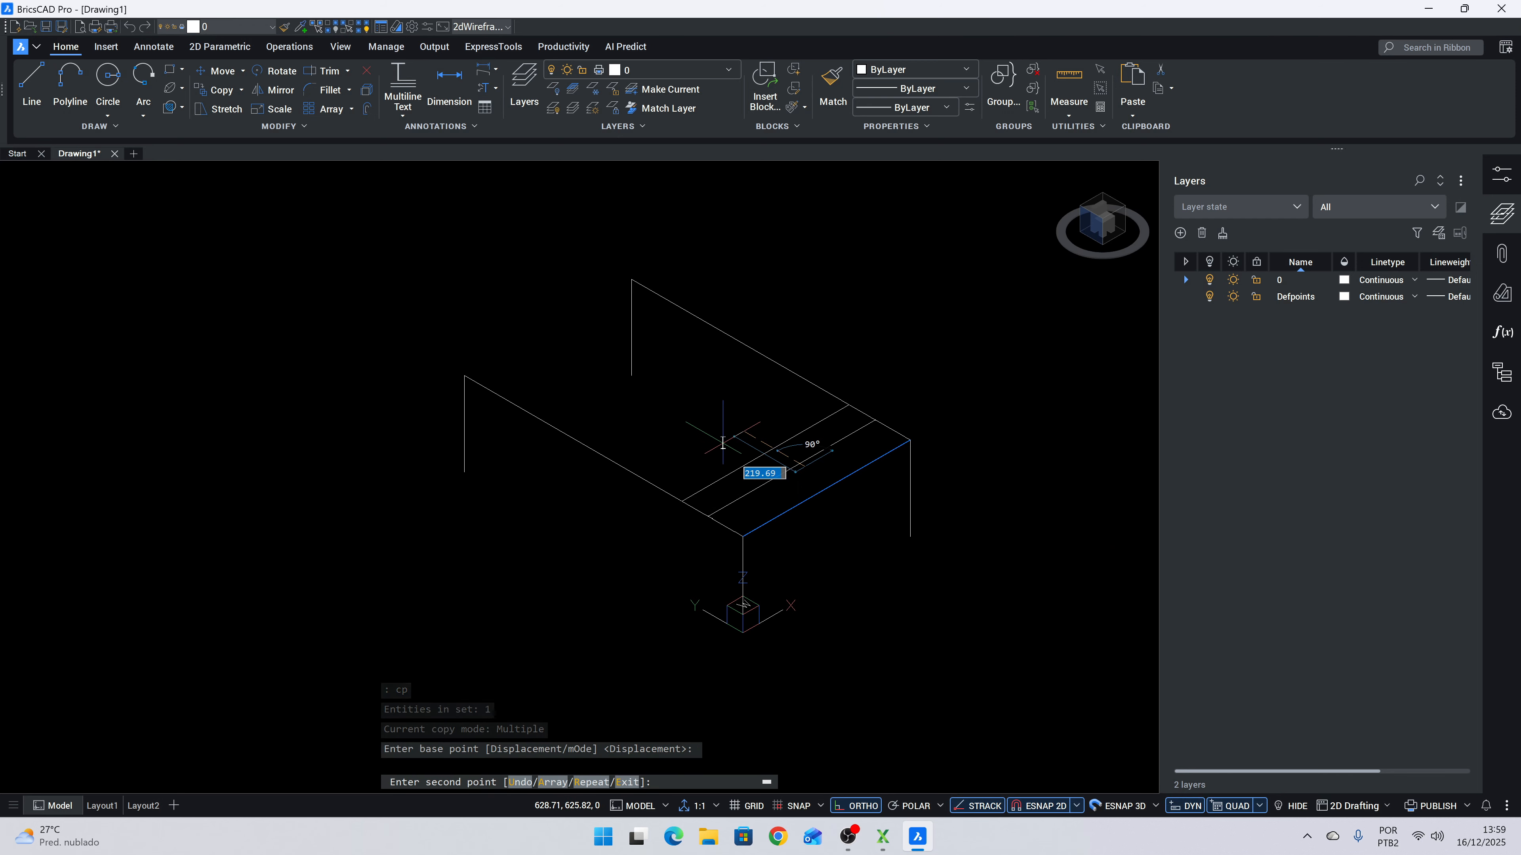
pyautogui.press('Escape')
# Copy the first intermediate cross beam along the positive Y axis at 125 cm spacing up to the far columns.
pyautogui.moveTo(791, 488); pyautogui.dragTo(750, 453)
pyautogui.write('cp')
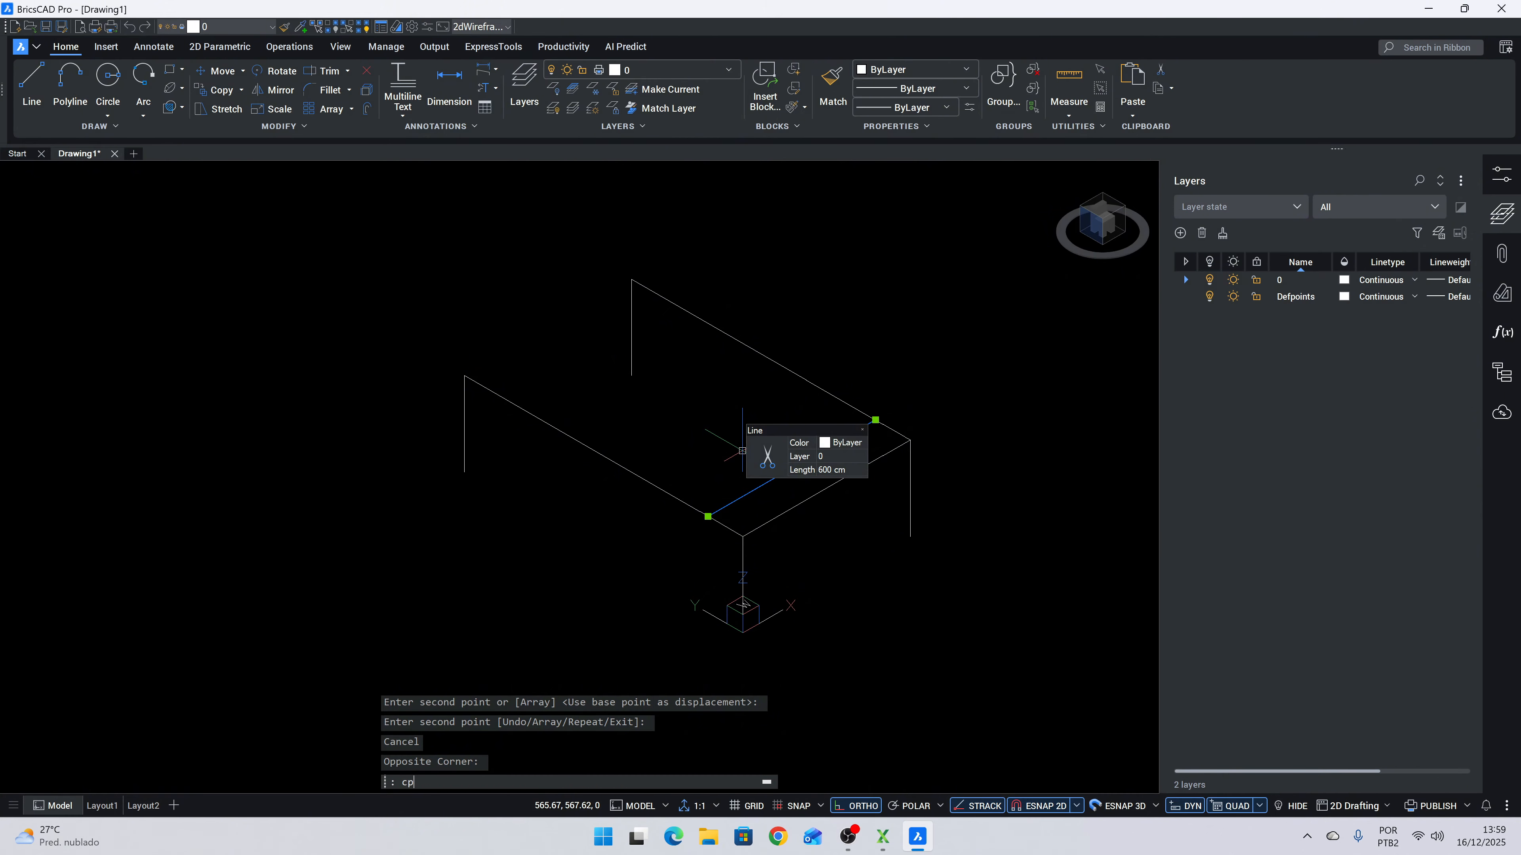
pyautogui.press('Return')
pyautogui.click(743, 536)
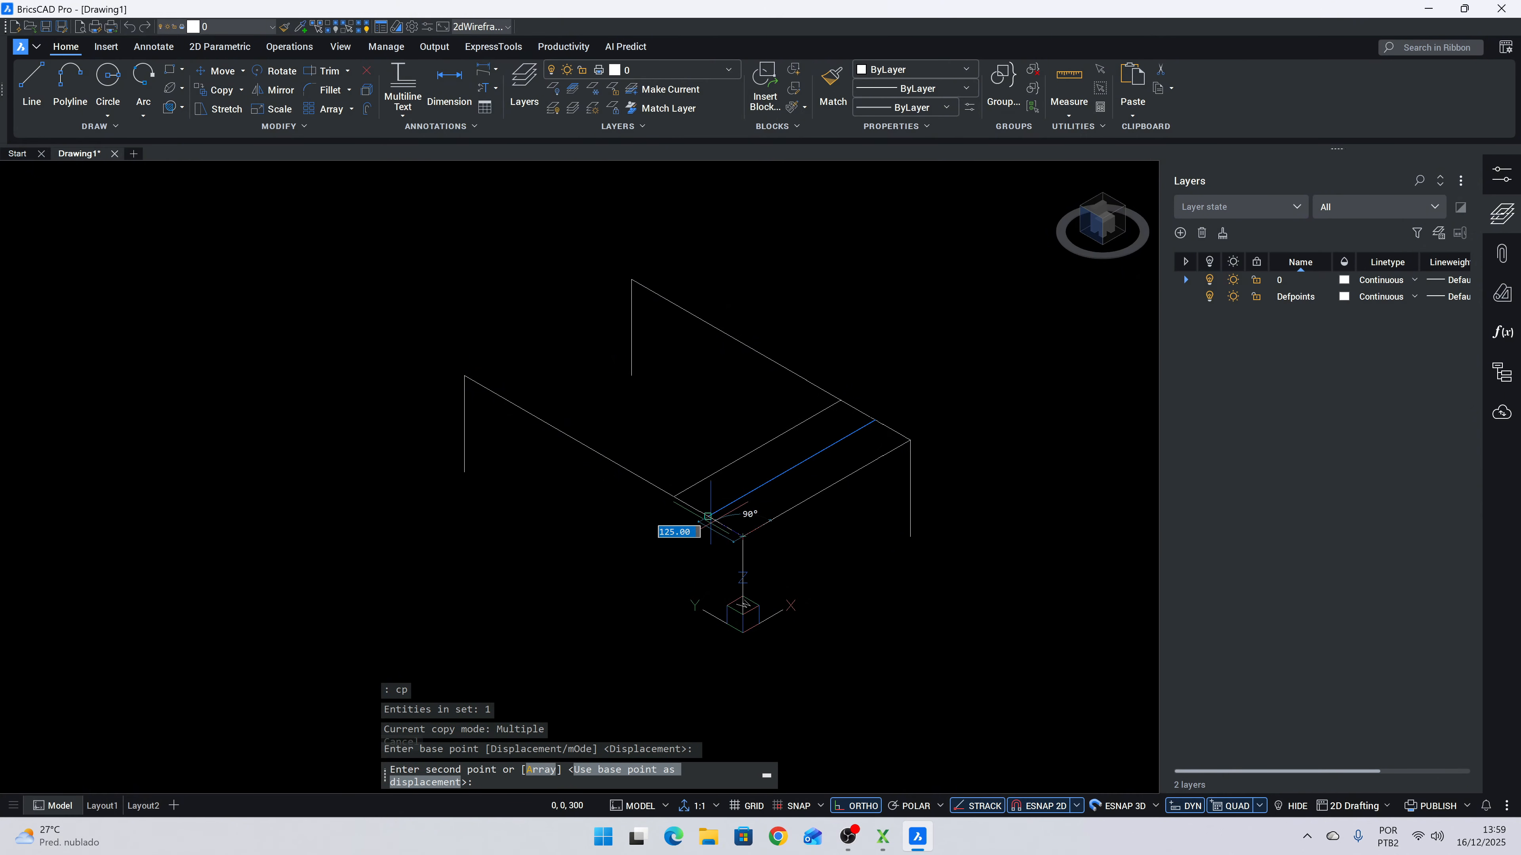
pyautogui.click(706, 518)
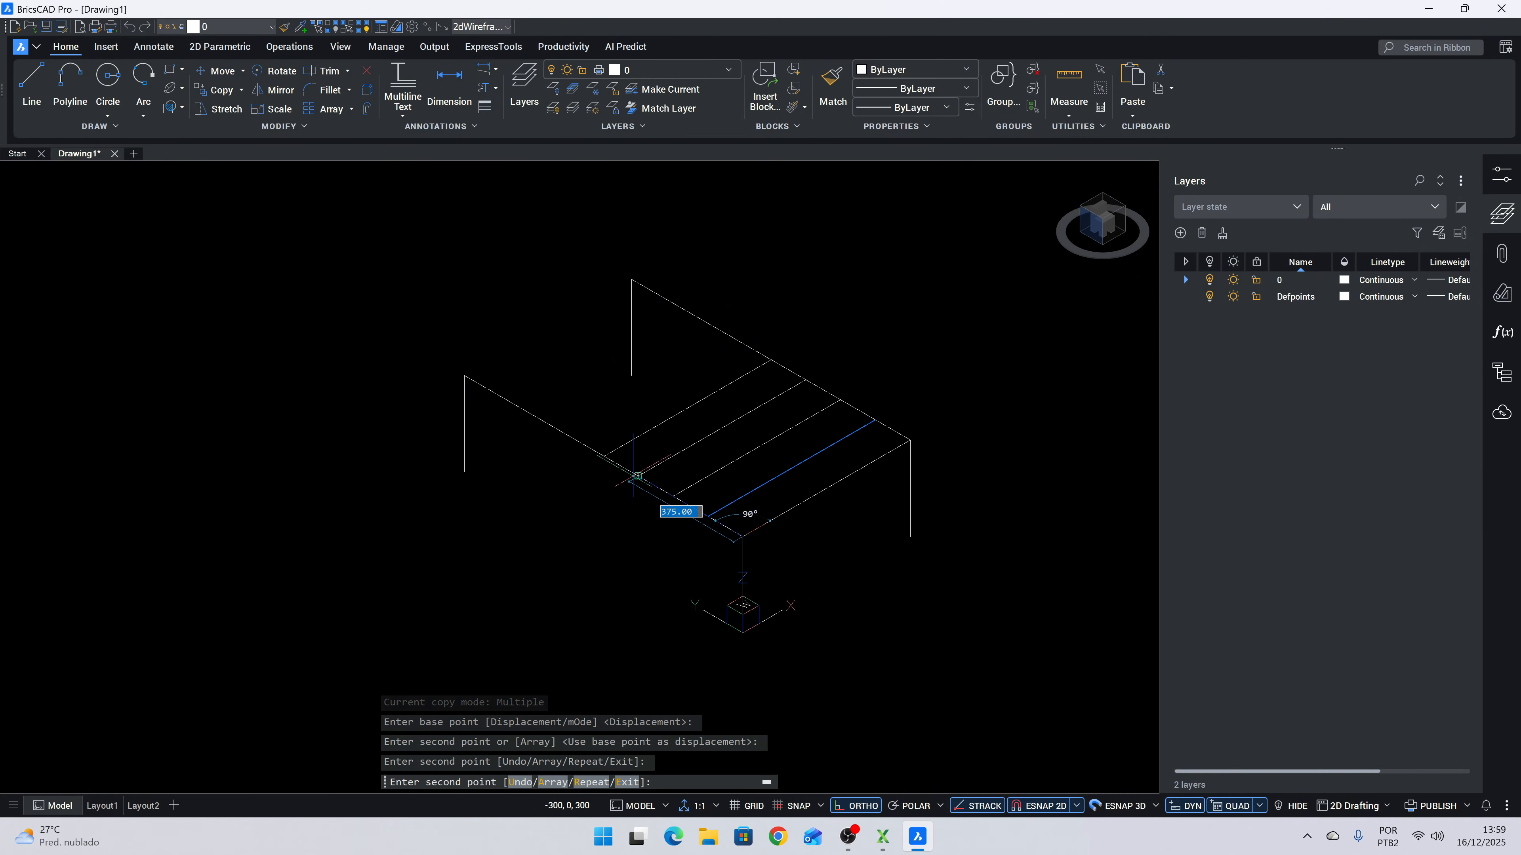
pyautogui.click(637, 477)
pyautogui.click(604, 456)
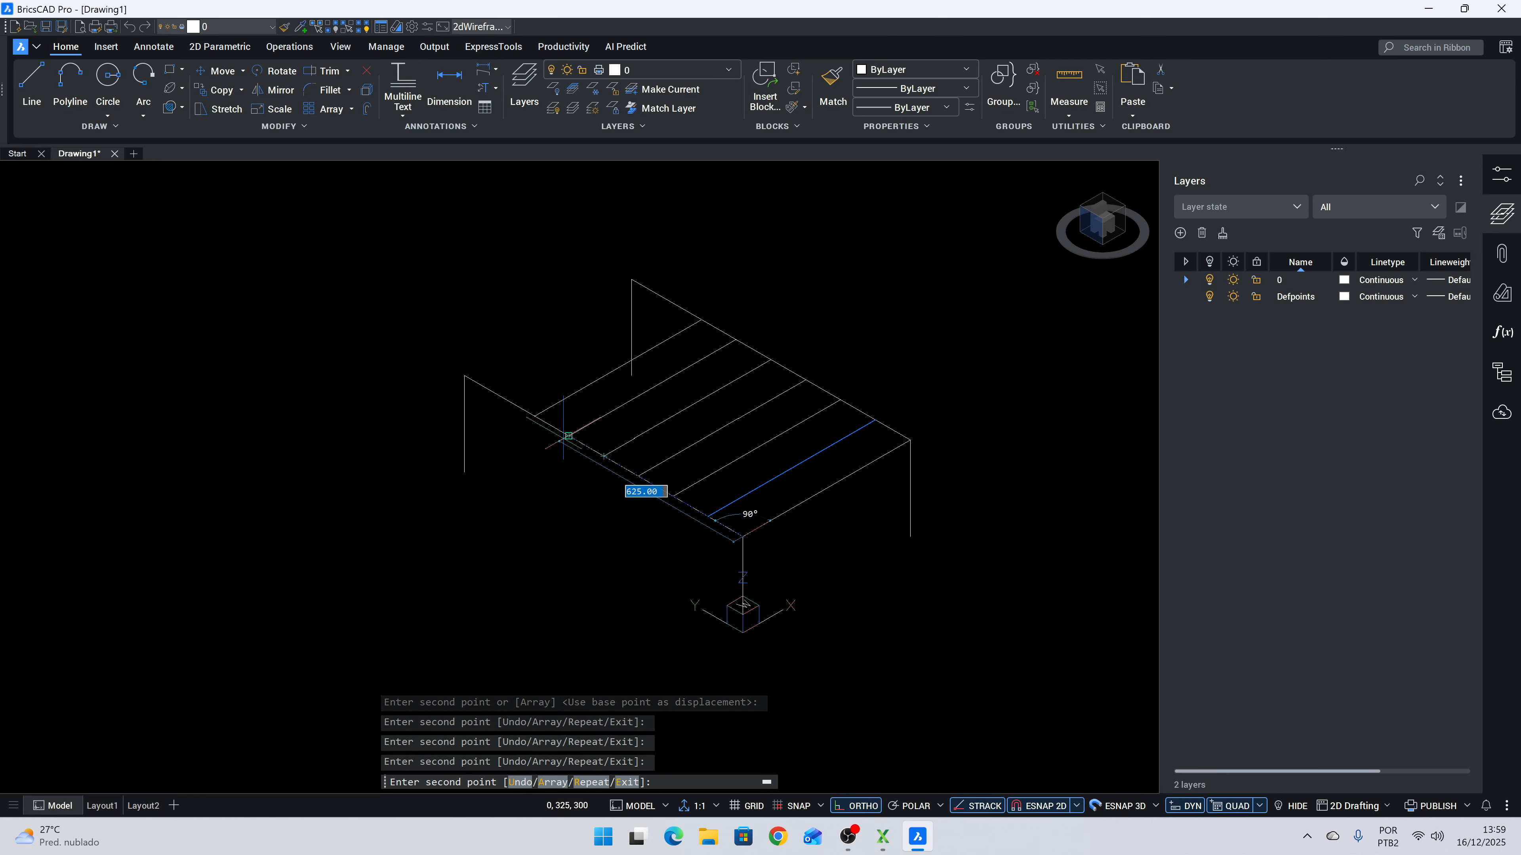
pyautogui.click(569, 435)
pyautogui.press('Escape')
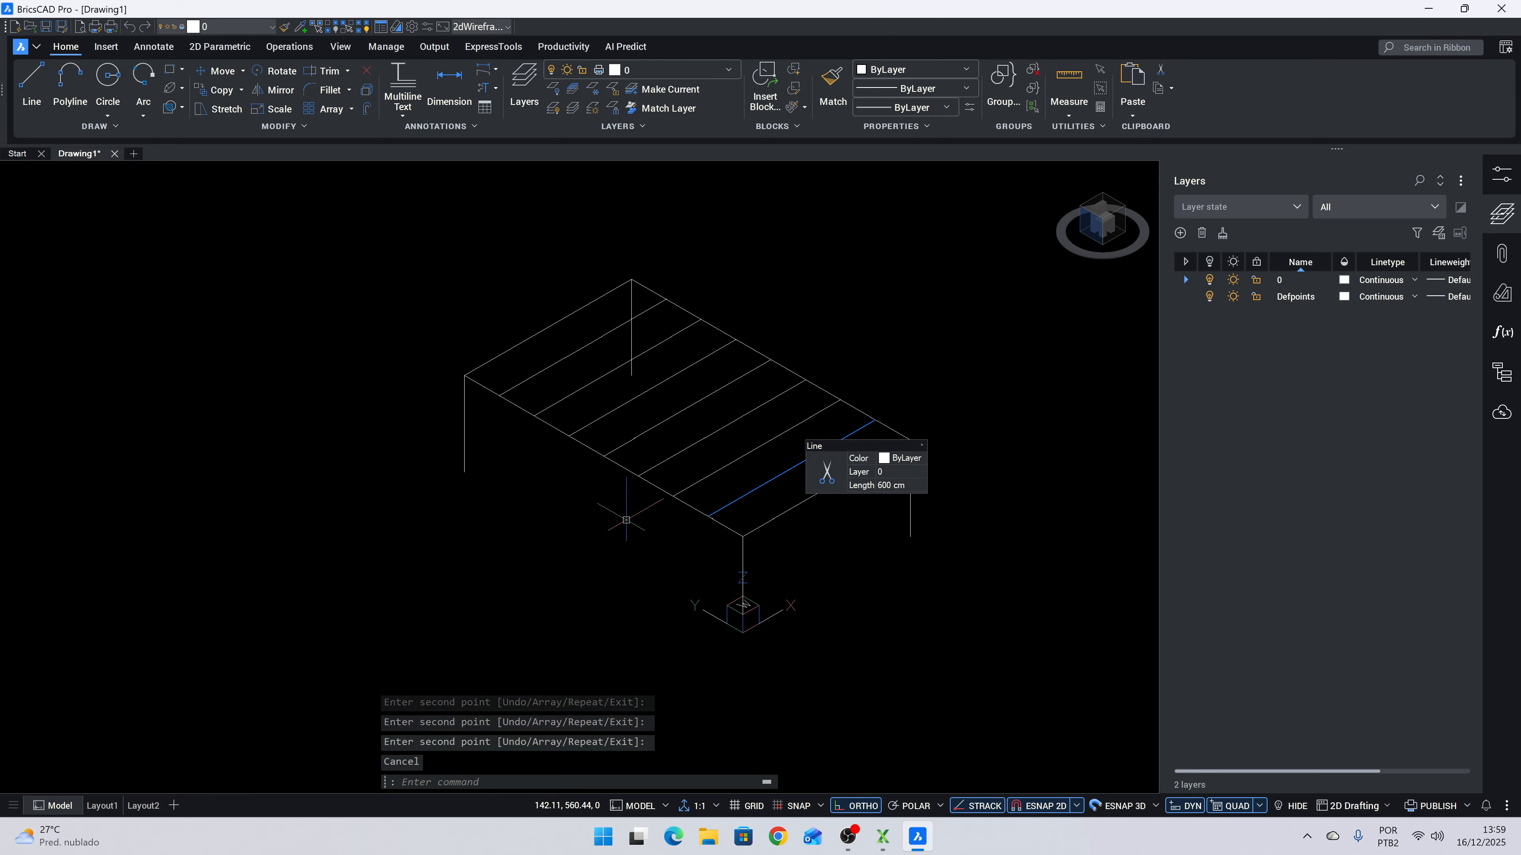
# Draw a central line along the Y axis through the midpoints of all cross beams, with one segment per bay.
pyautogui.write('l')
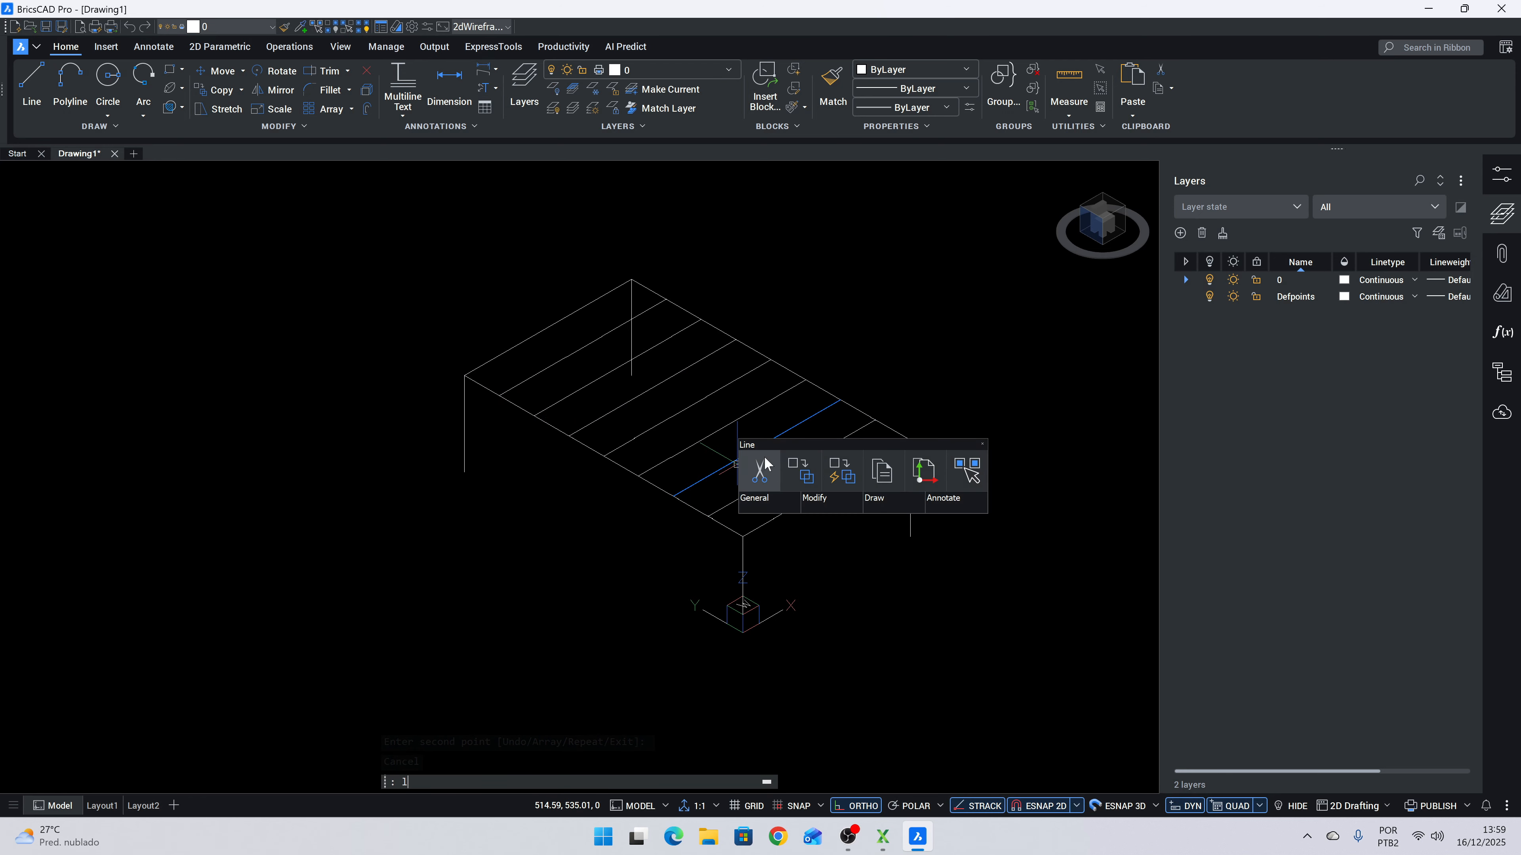
pyautogui.press('Return')
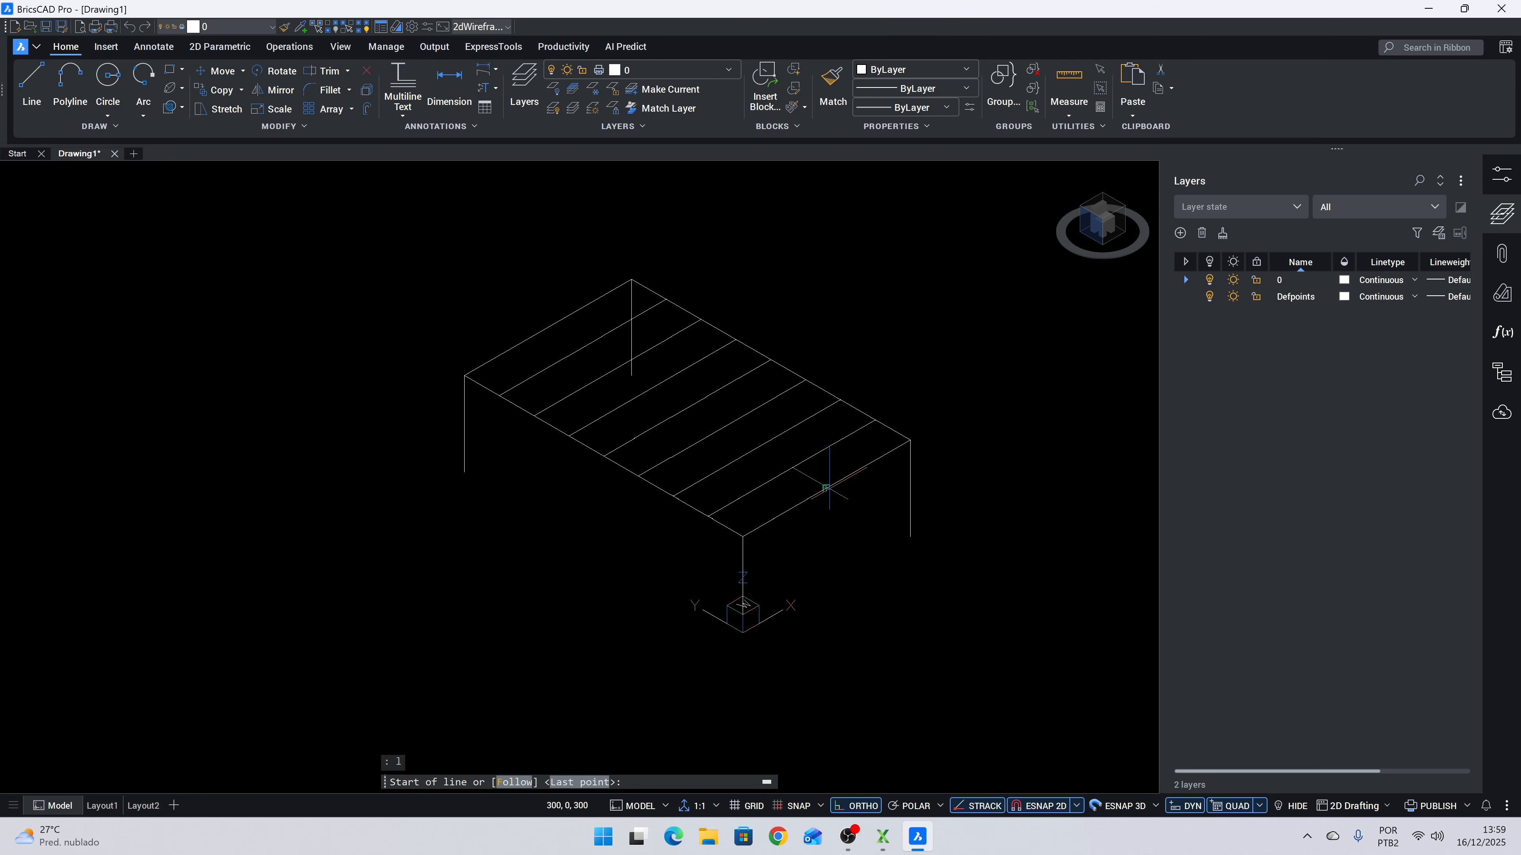
pyautogui.click(827, 488)
pyautogui.click(756, 448)
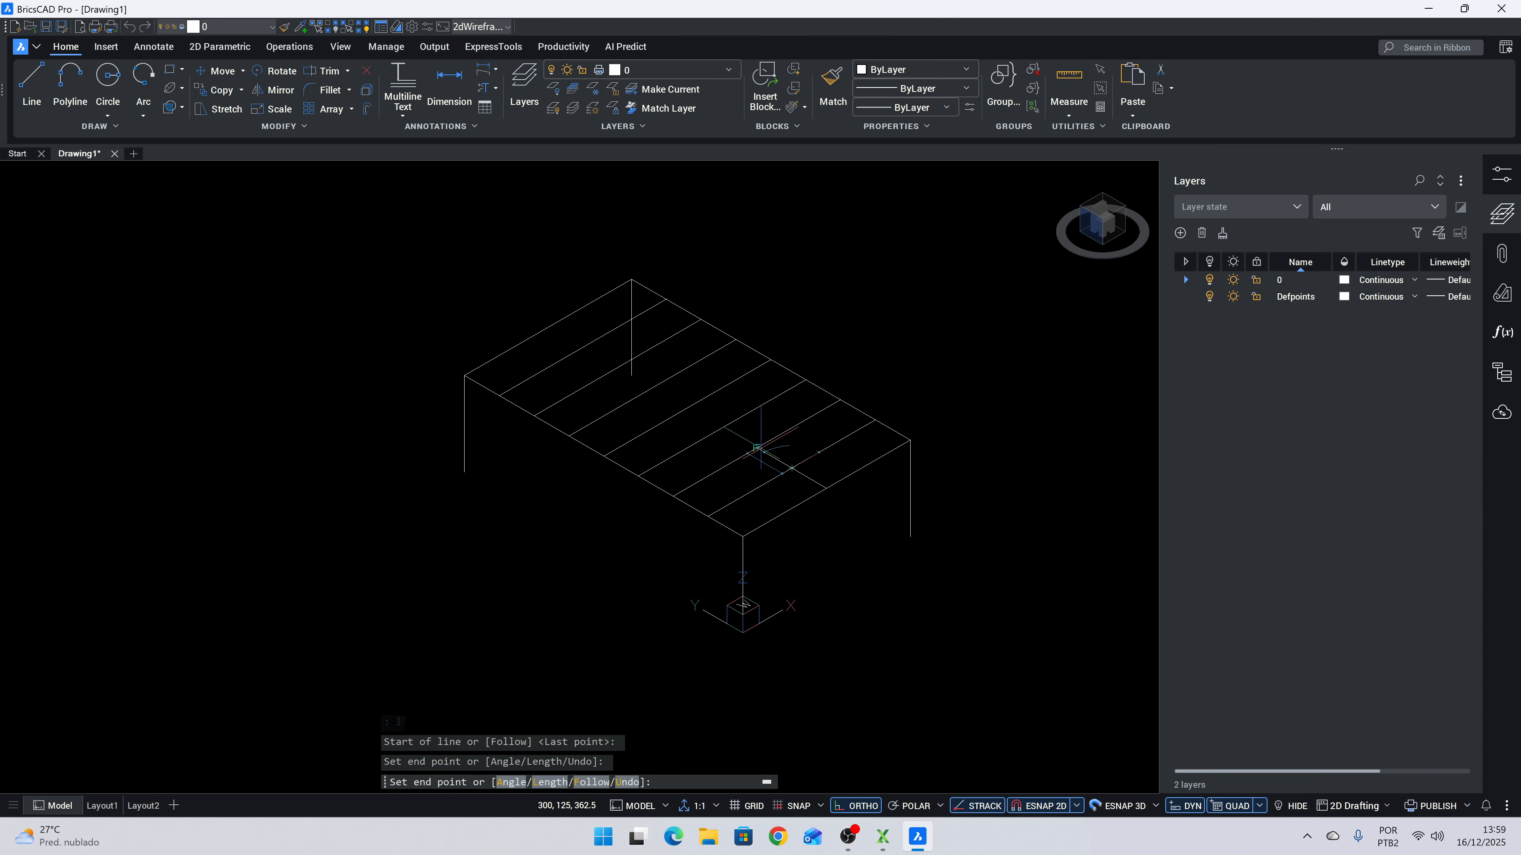
pyautogui.click(758, 448)
pyautogui.click(723, 428)
pyautogui.click(689, 408)
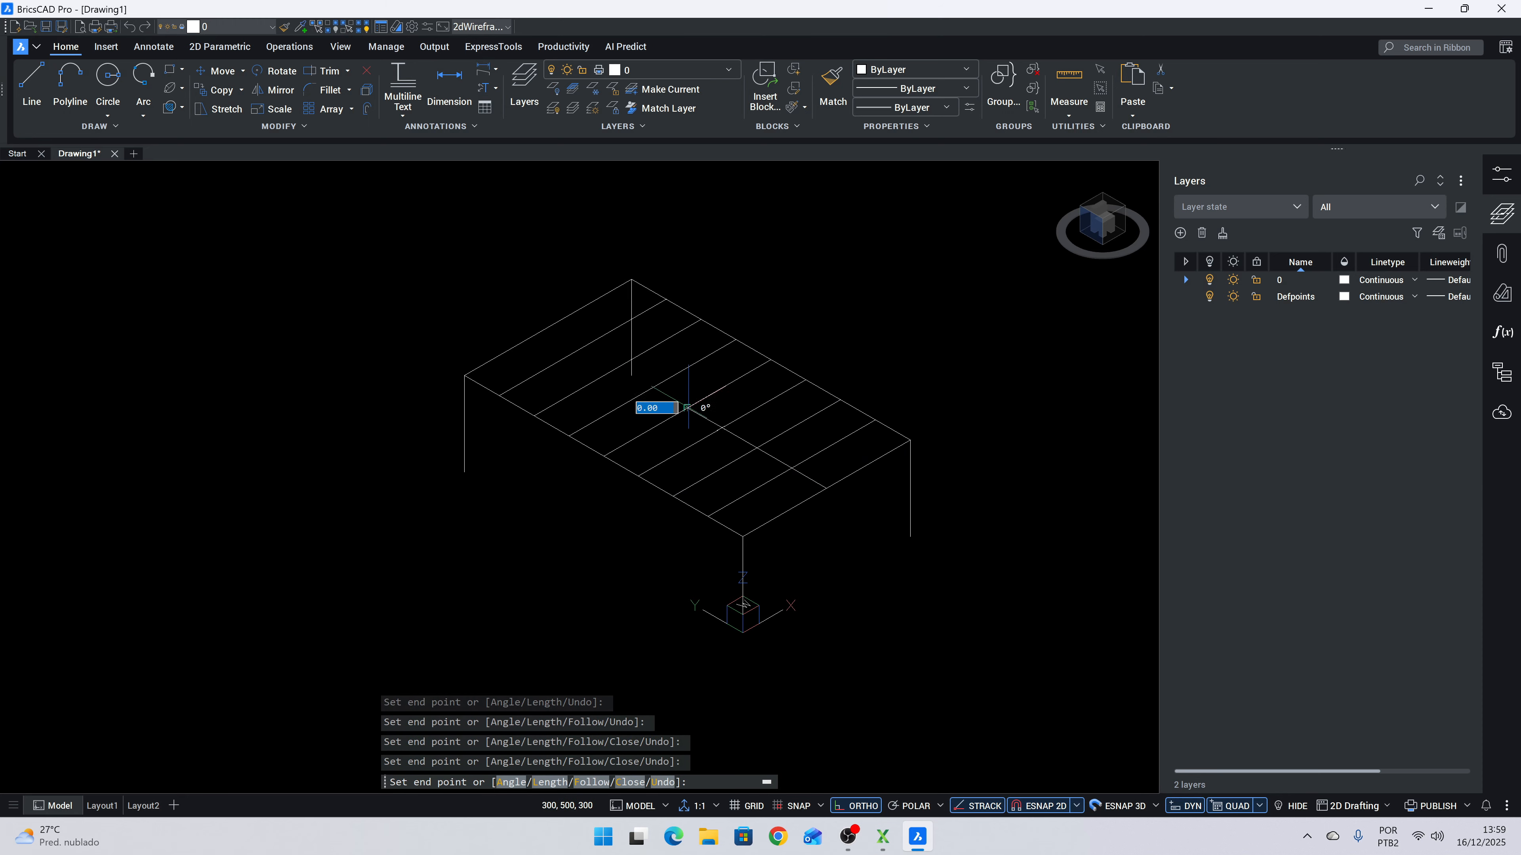
pyautogui.click(654, 388)
pyautogui.click(620, 369)
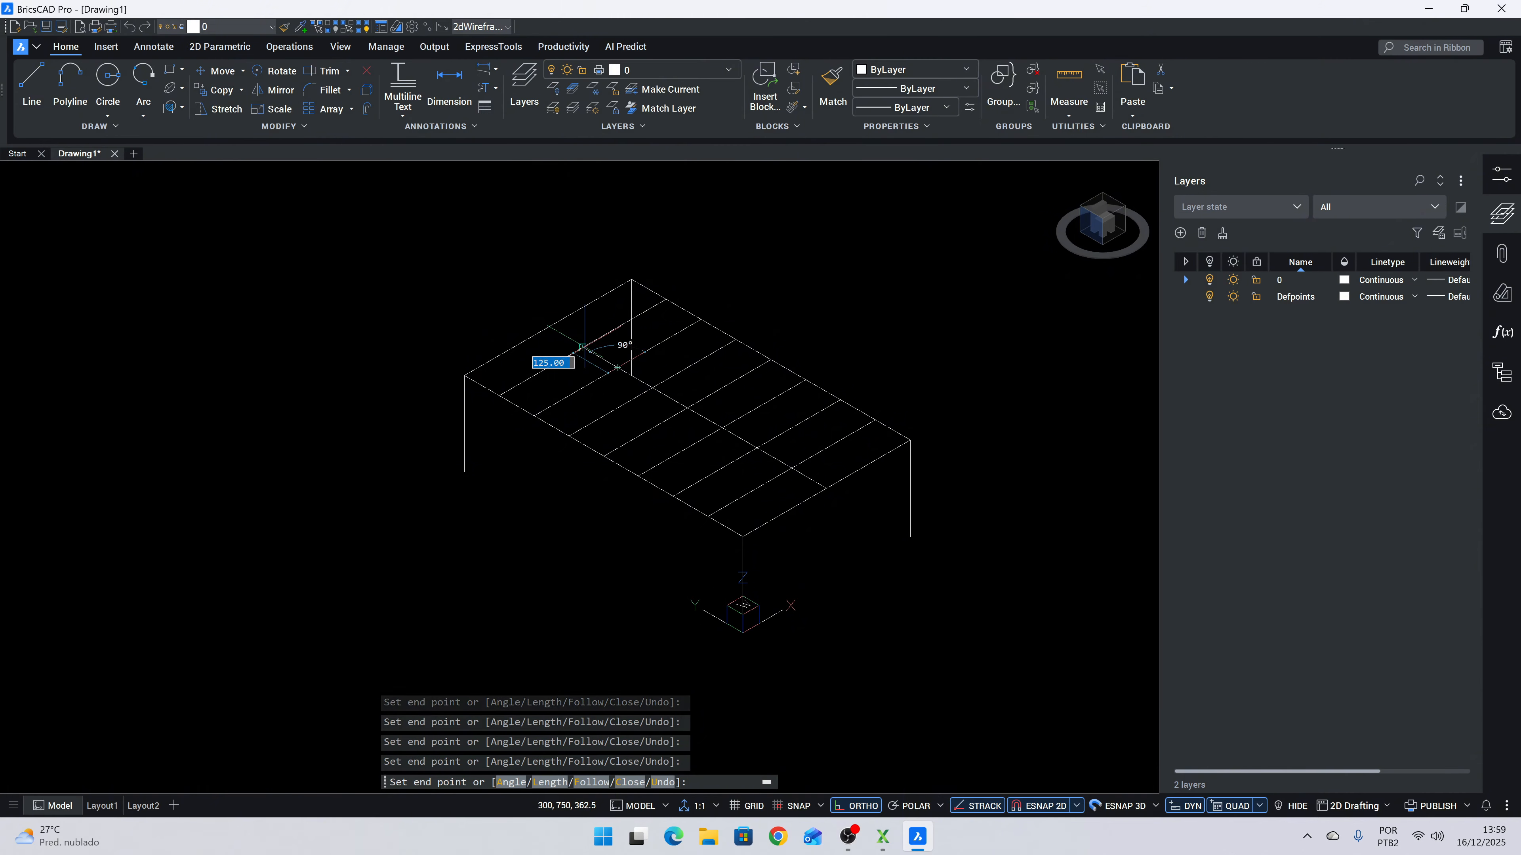
pyautogui.press('Escape')
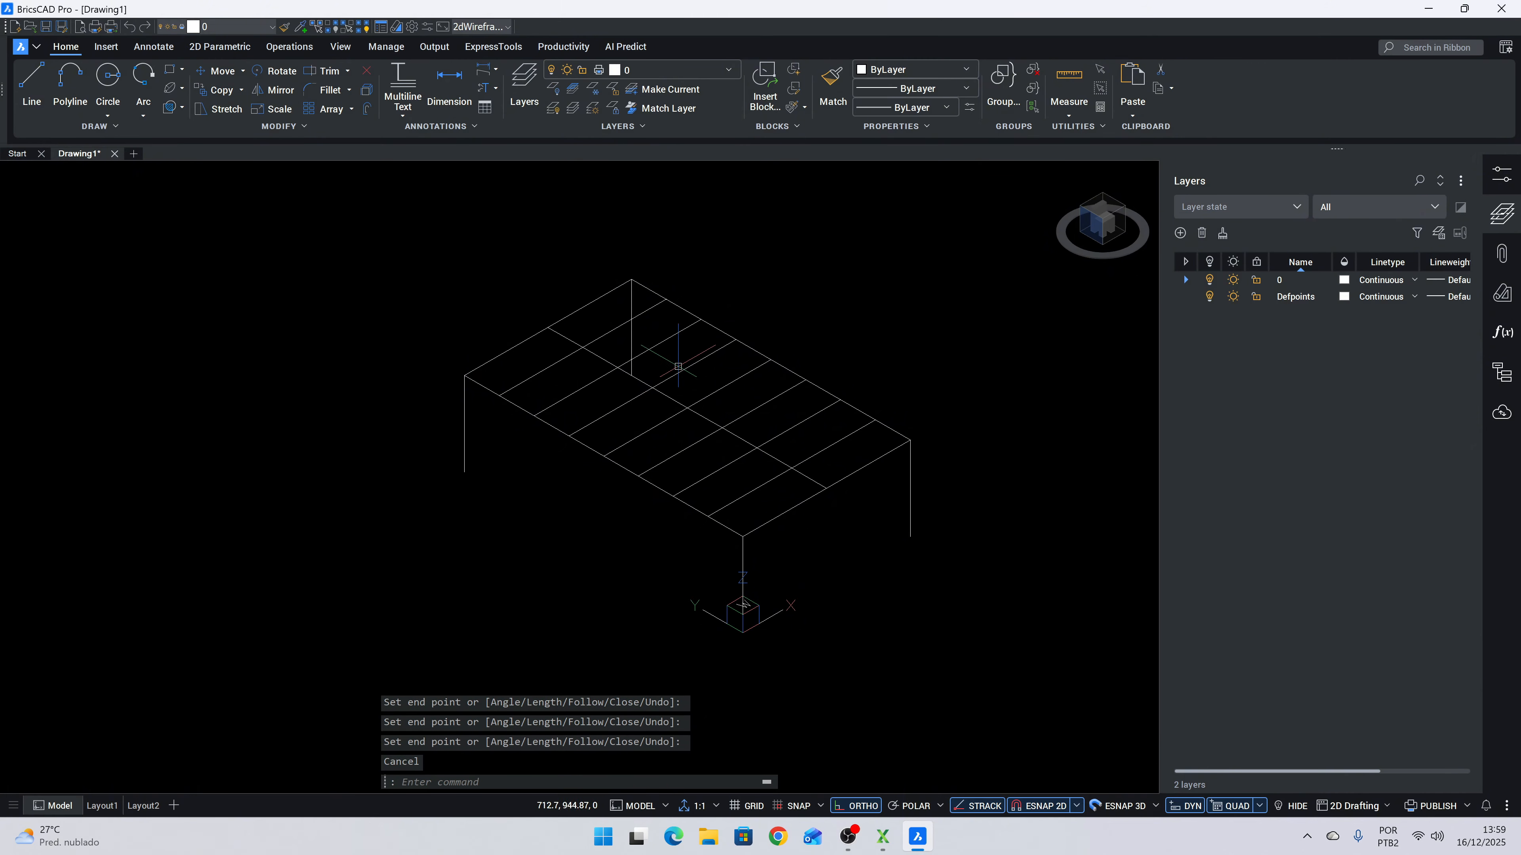
# Copy the eight central line segments 150 cm to each side along the X axis.
pyautogui.keyDown('shift'); pyautogui.moveTo(778, 473); pyautogui.dragTo(777, 571, button='middle'); pyautogui.keyUp('shift')
pyautogui.click(622, 255)
pyautogui.click(701, 452)
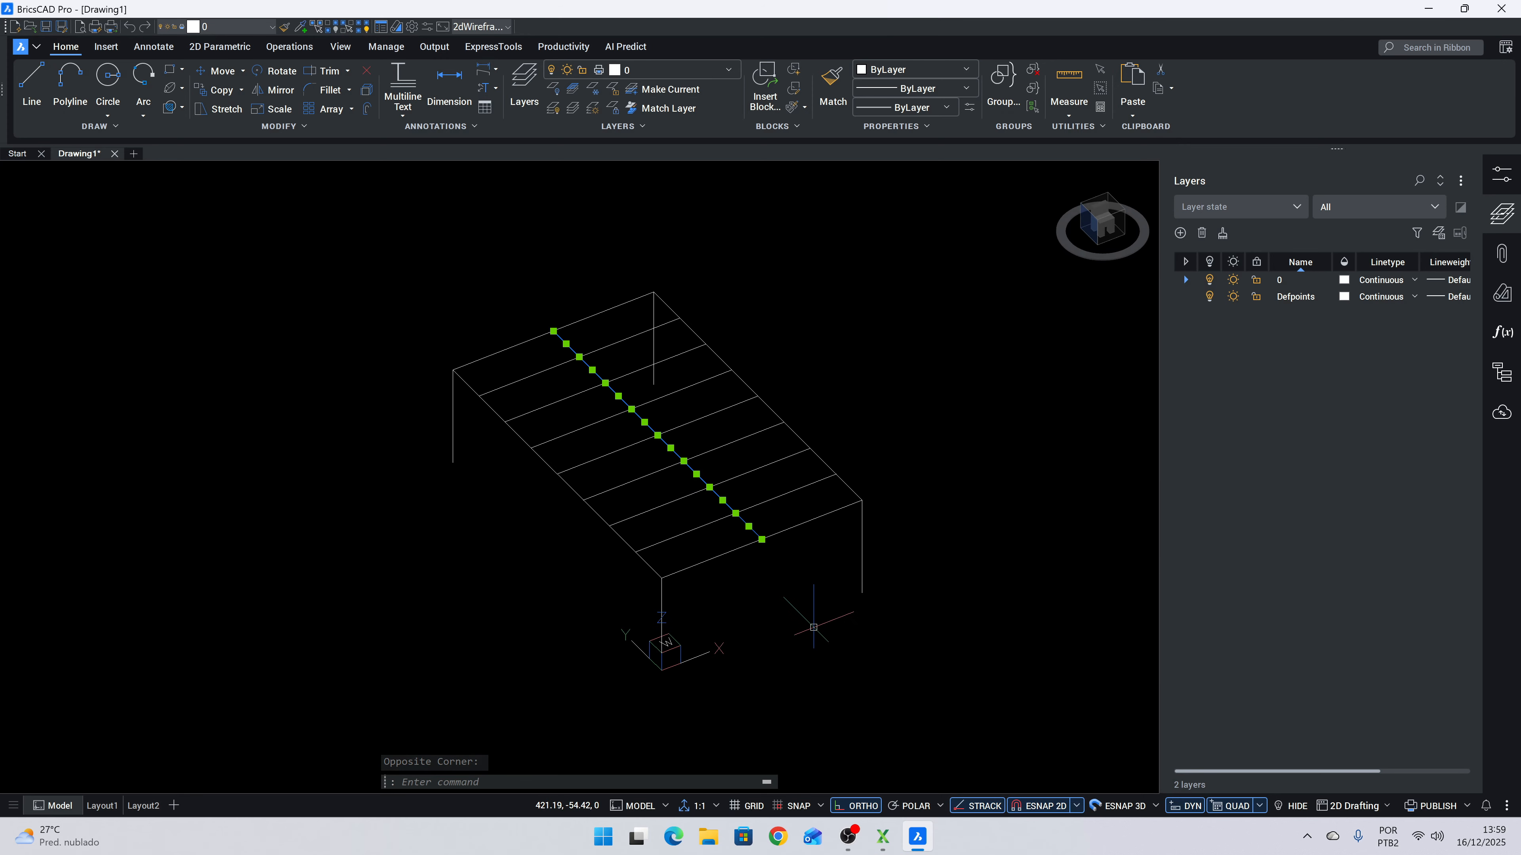
pyautogui.write('cp')
pyautogui.press('Return')
pyautogui.click(813, 627)
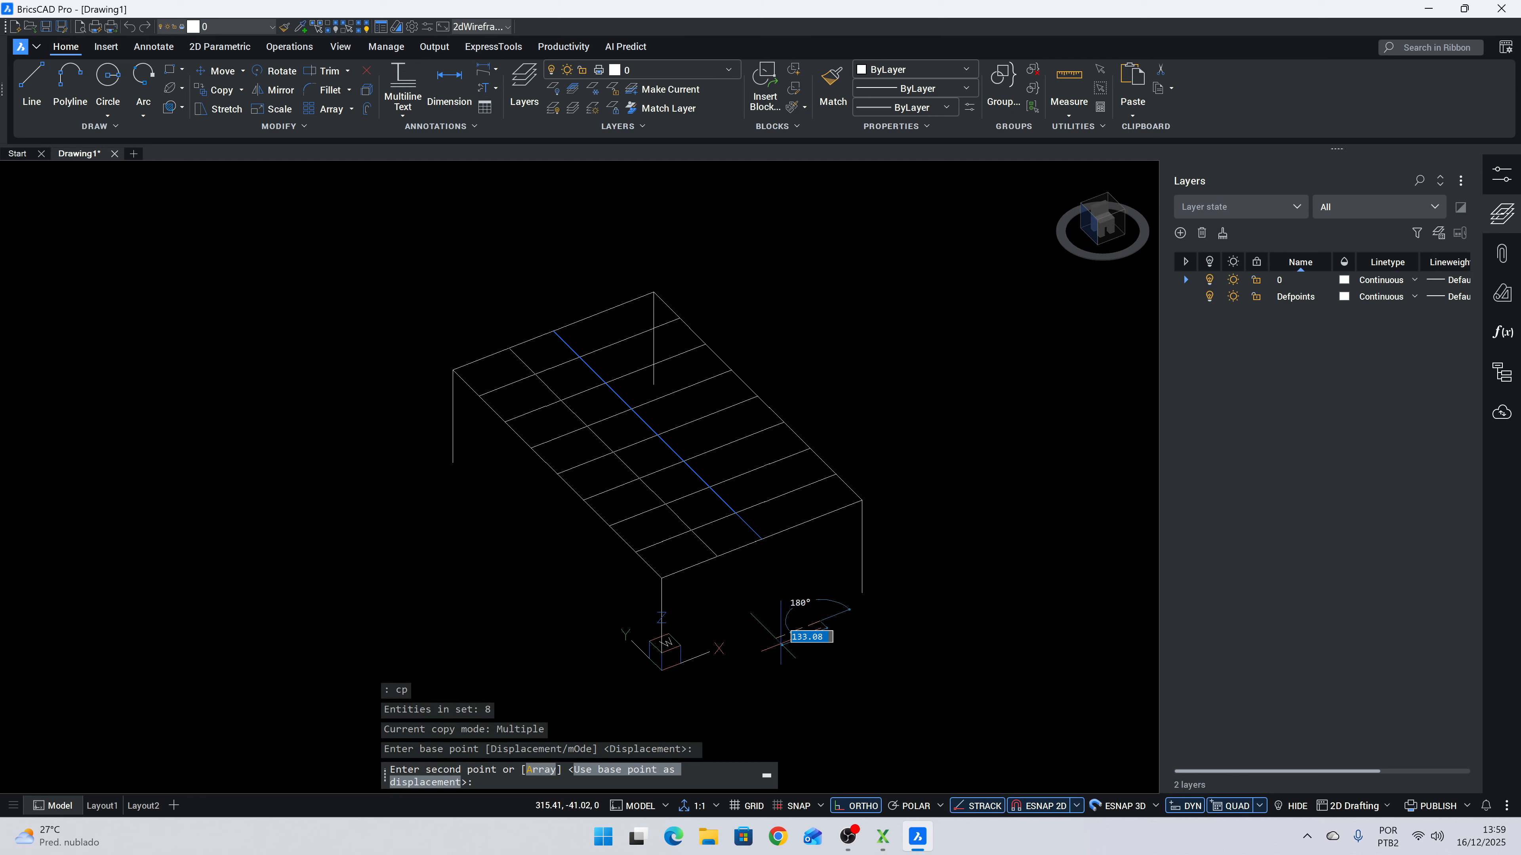
pyautogui.press('Return')
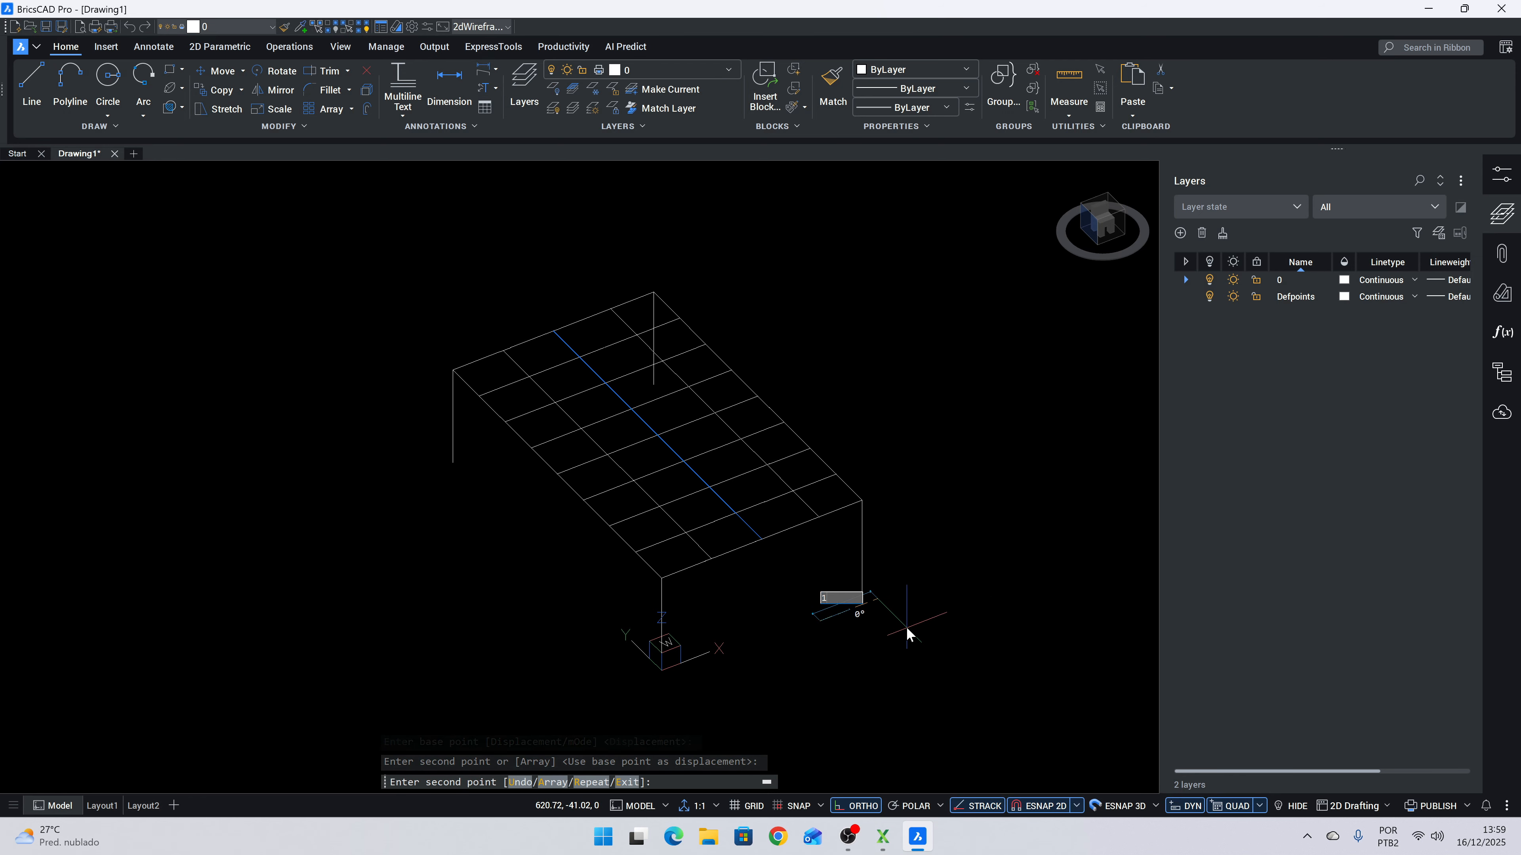
pyautogui.press('Escape')
# Highlight a column, a long beam and the end cross beam to review the members, and clear the selection.
pyautogui.keyDown('shift'); pyautogui.moveTo(693, 475); pyautogui.dragTo(724, 470, button='middle'); pyautogui.keyUp('shift')
pyautogui.scroll(2, 707, 450)
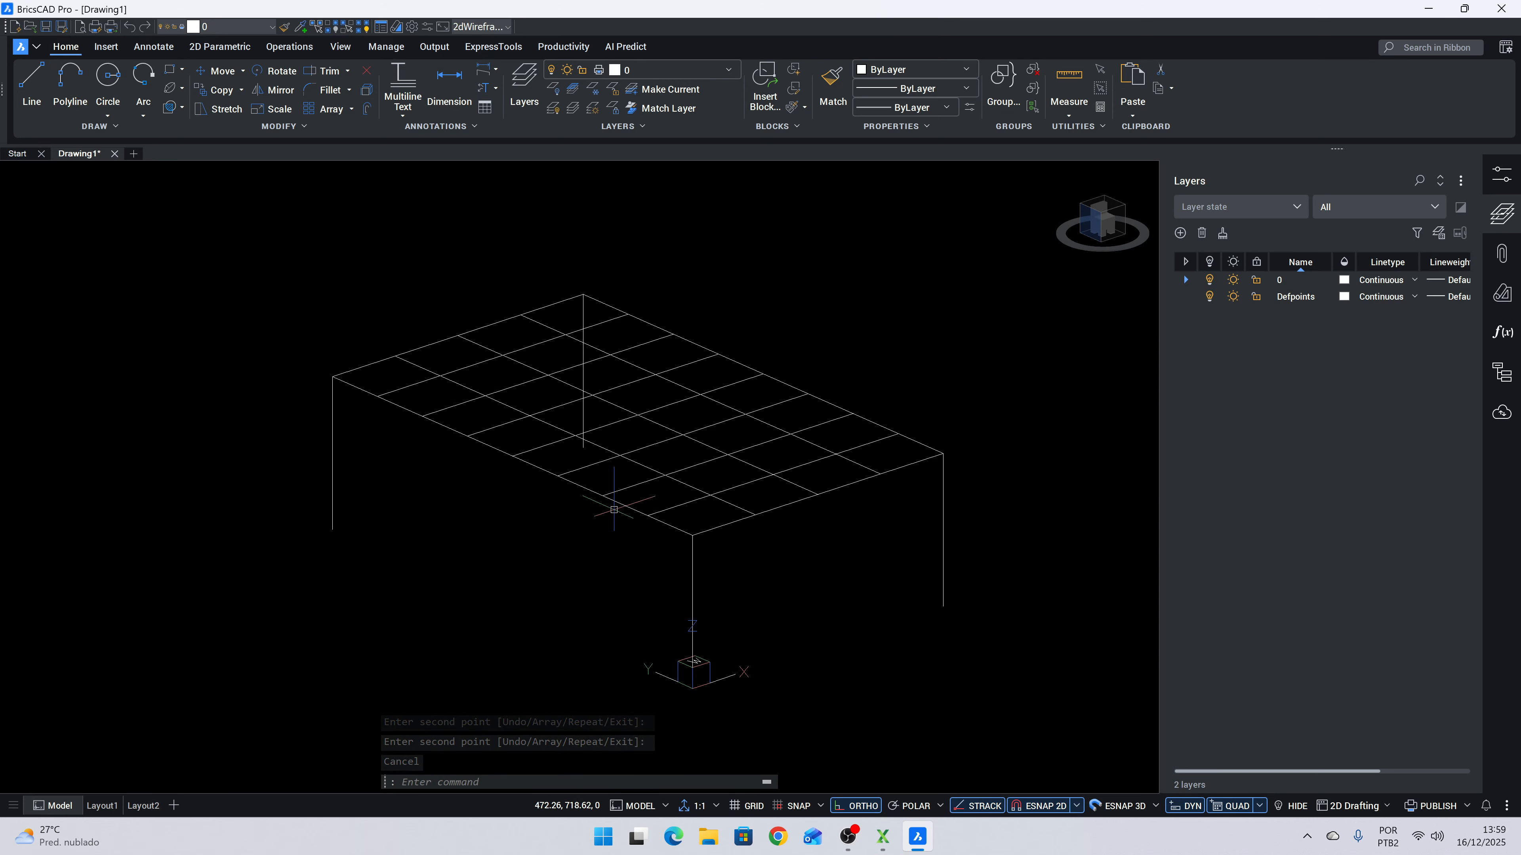
pyautogui.click(705, 597)
pyautogui.click(656, 574)
pyautogui.press('Escape')
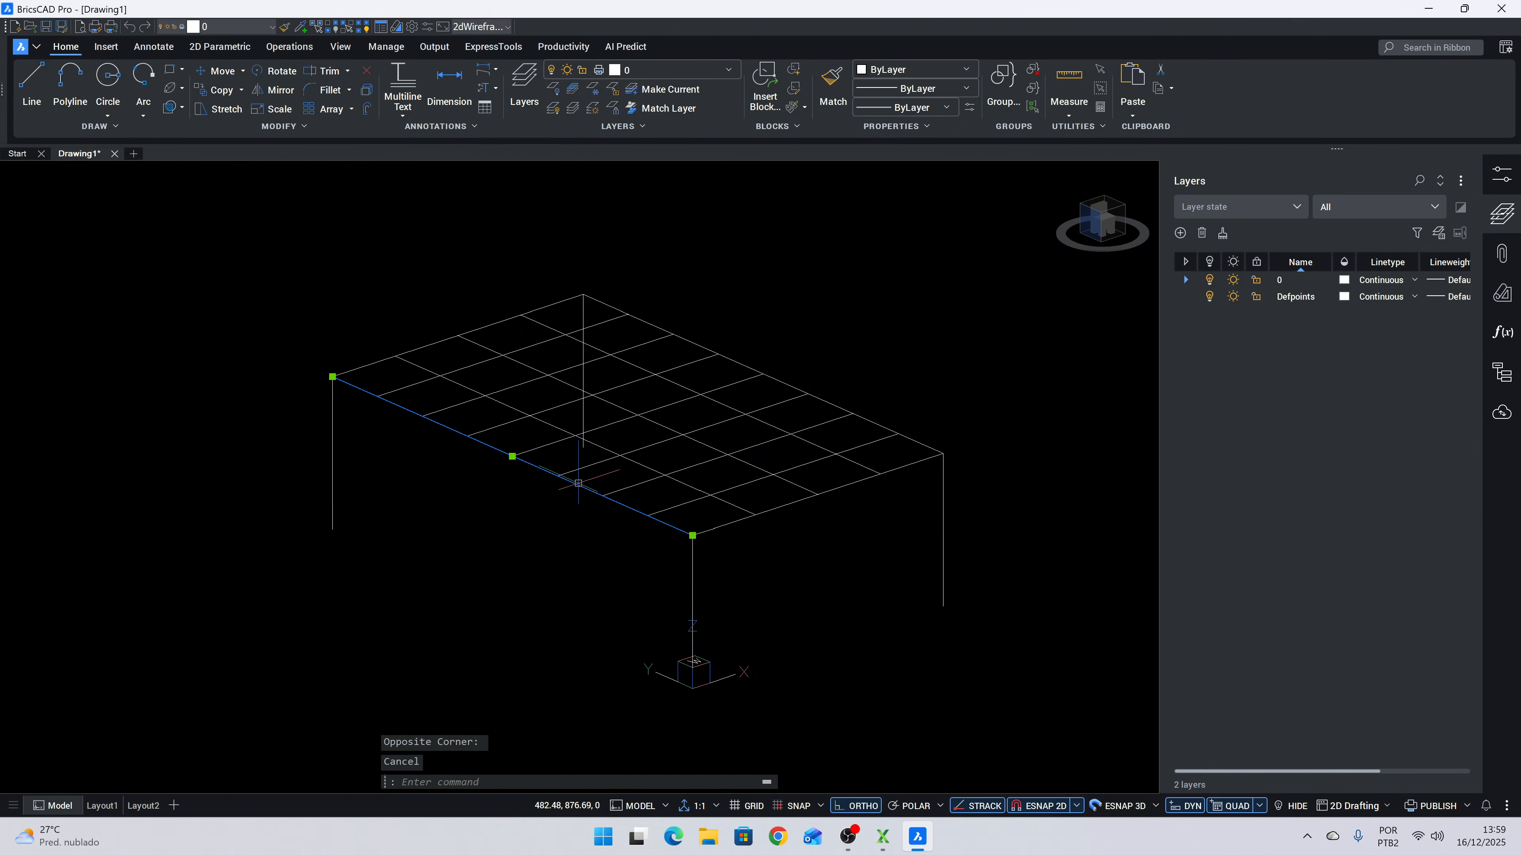
pyautogui.press('Escape')
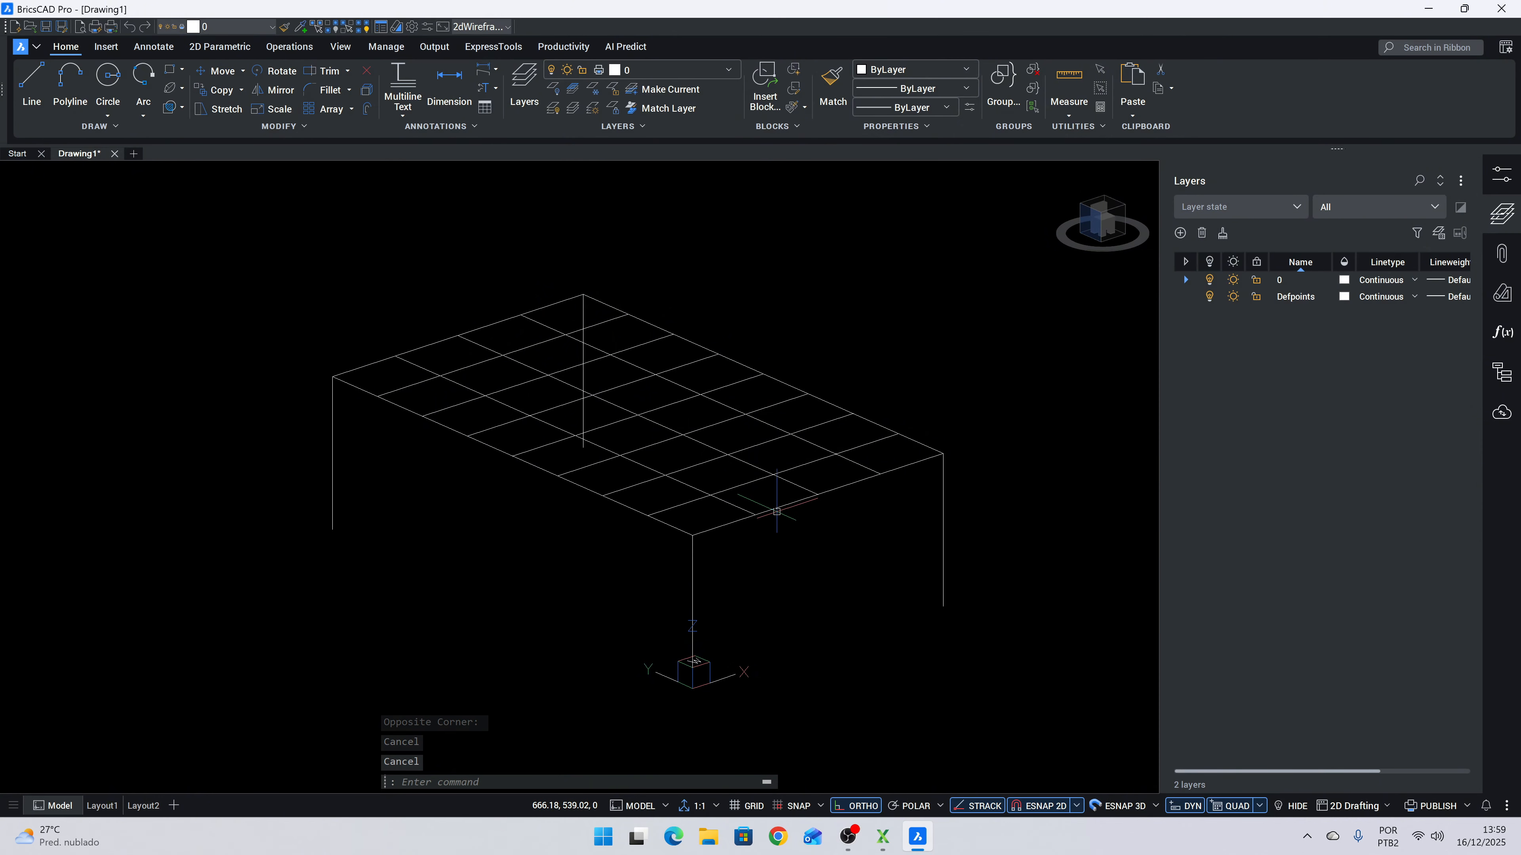
pyautogui.click(776, 510)
pyautogui.click(767, 502)
pyautogui.press('Escape')
pyautogui.press('Escape')
pyautogui.press('Escape')
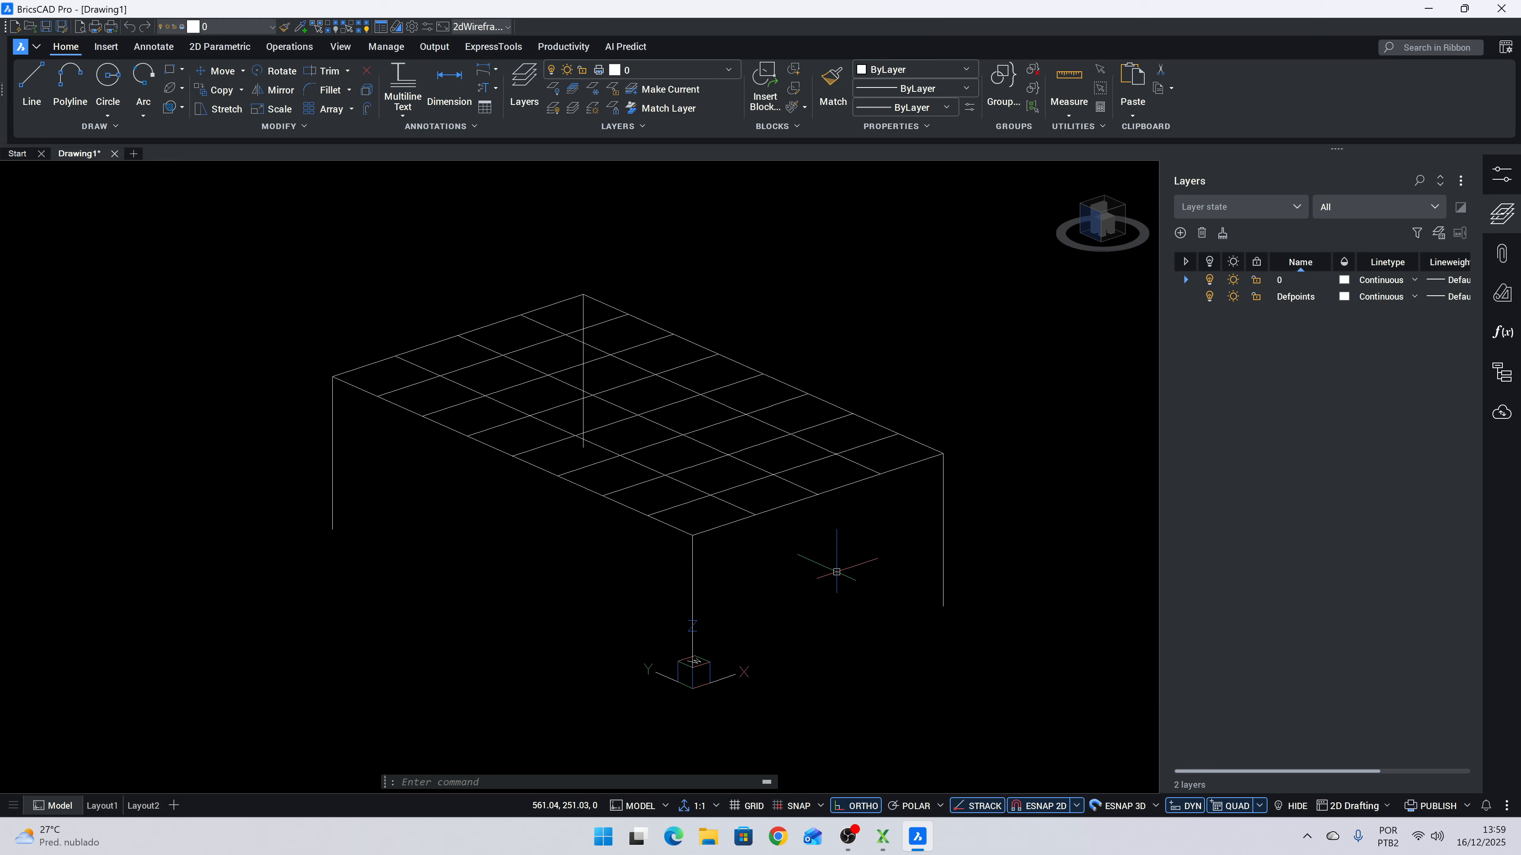
# Draw a diagonal brace from the base of the column at the origin to the midpoint of the end cross beam.
pyautogui.moveTo(775, 569)
pyautogui.keyDown('shift'); pyautogui.mouseDown(button='middle')
pyautogui.moveTo(720, 570)
pyautogui.moveTo(749, 583)
pyautogui.mouseUp(button='middle'); pyautogui.keyUp('shift')
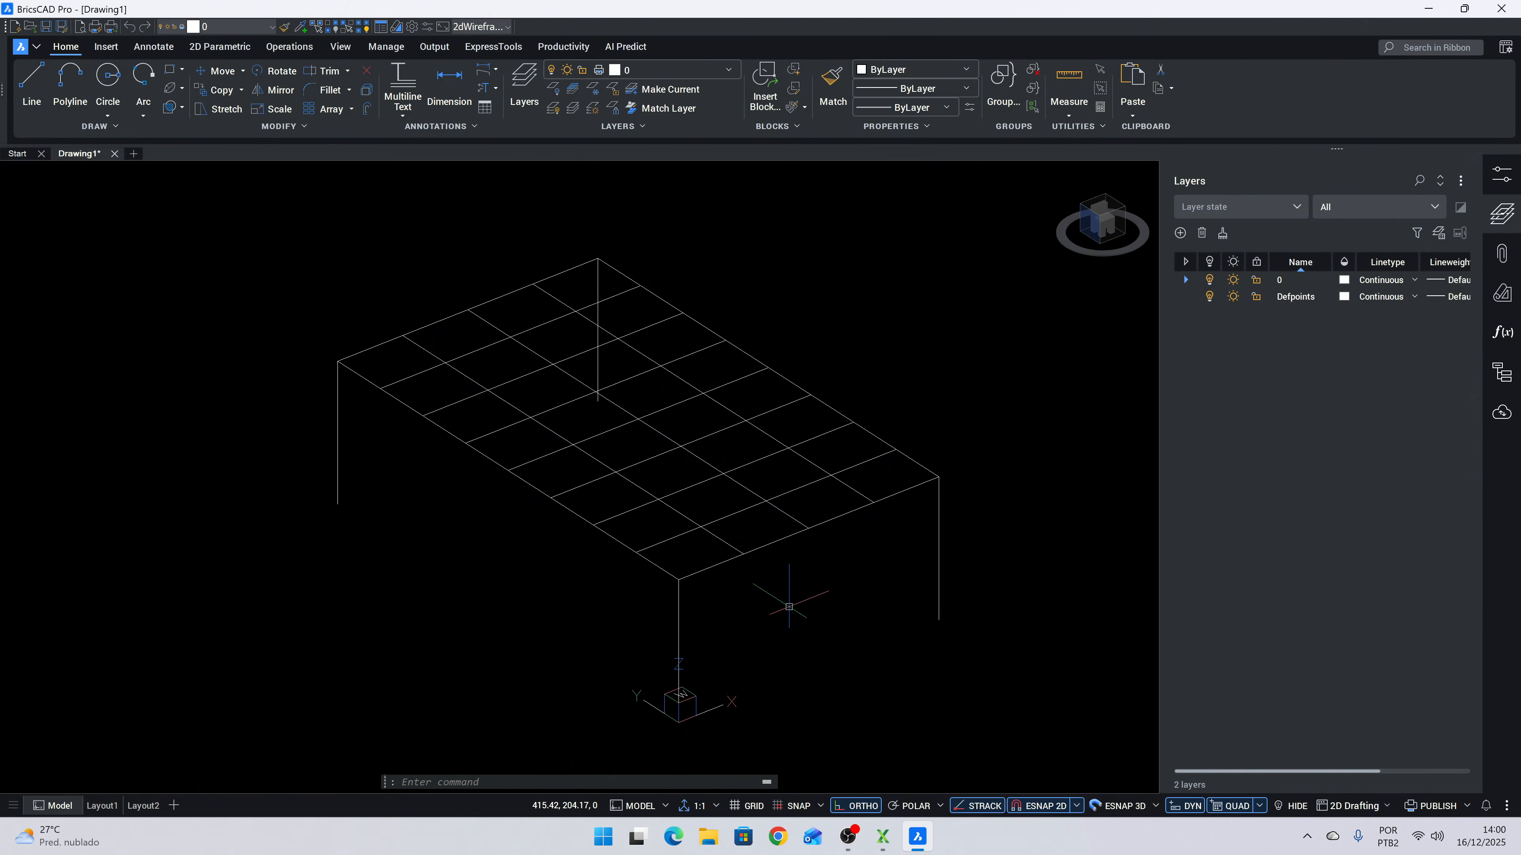
pyautogui.write('l')
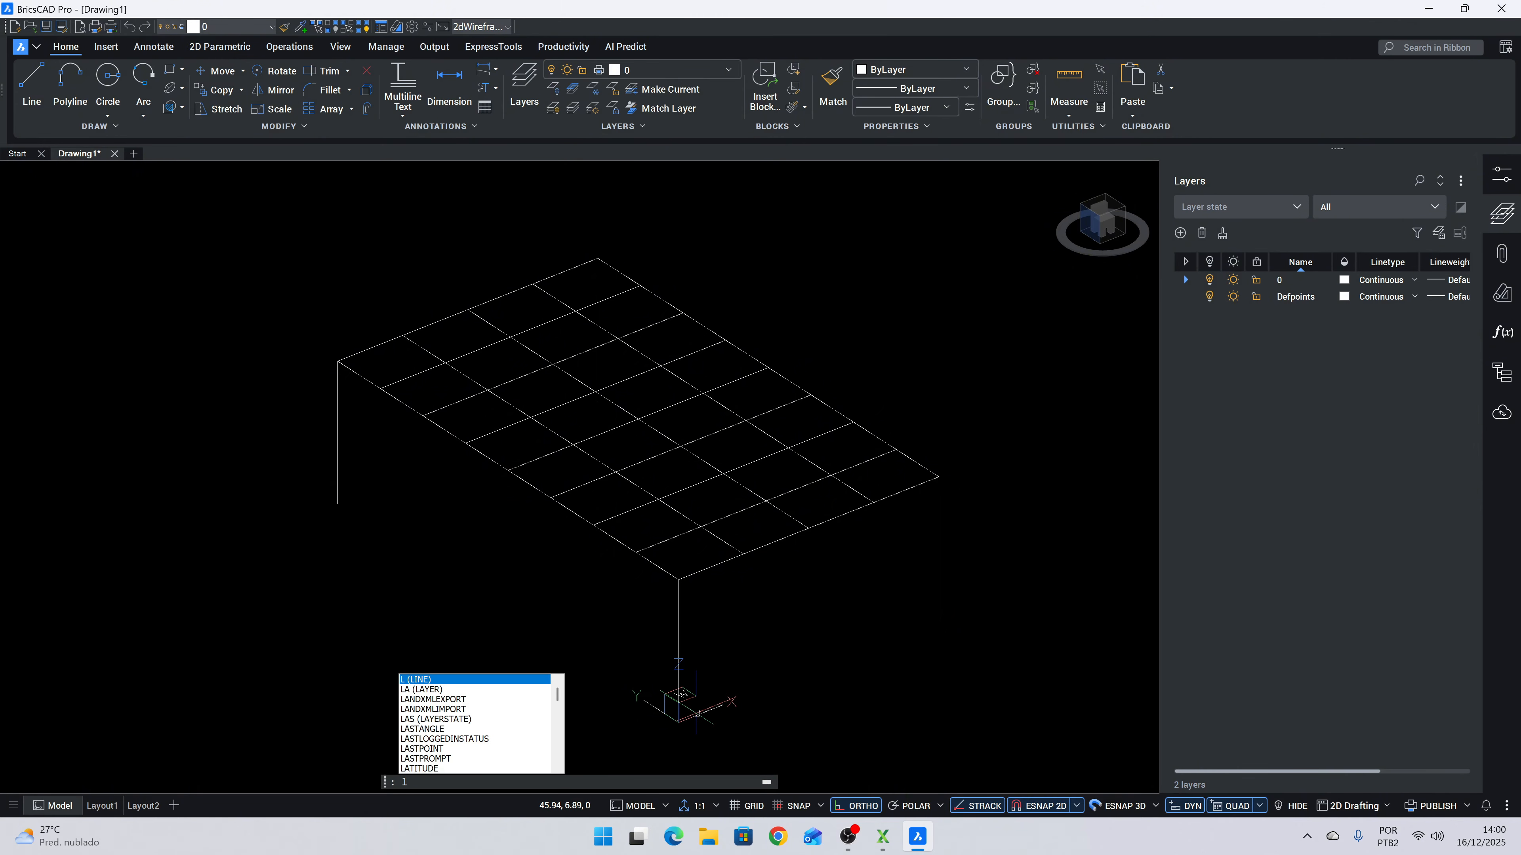
pyautogui.moveTo(817, 688); pyautogui.dragTo(727, 604, button='middle')
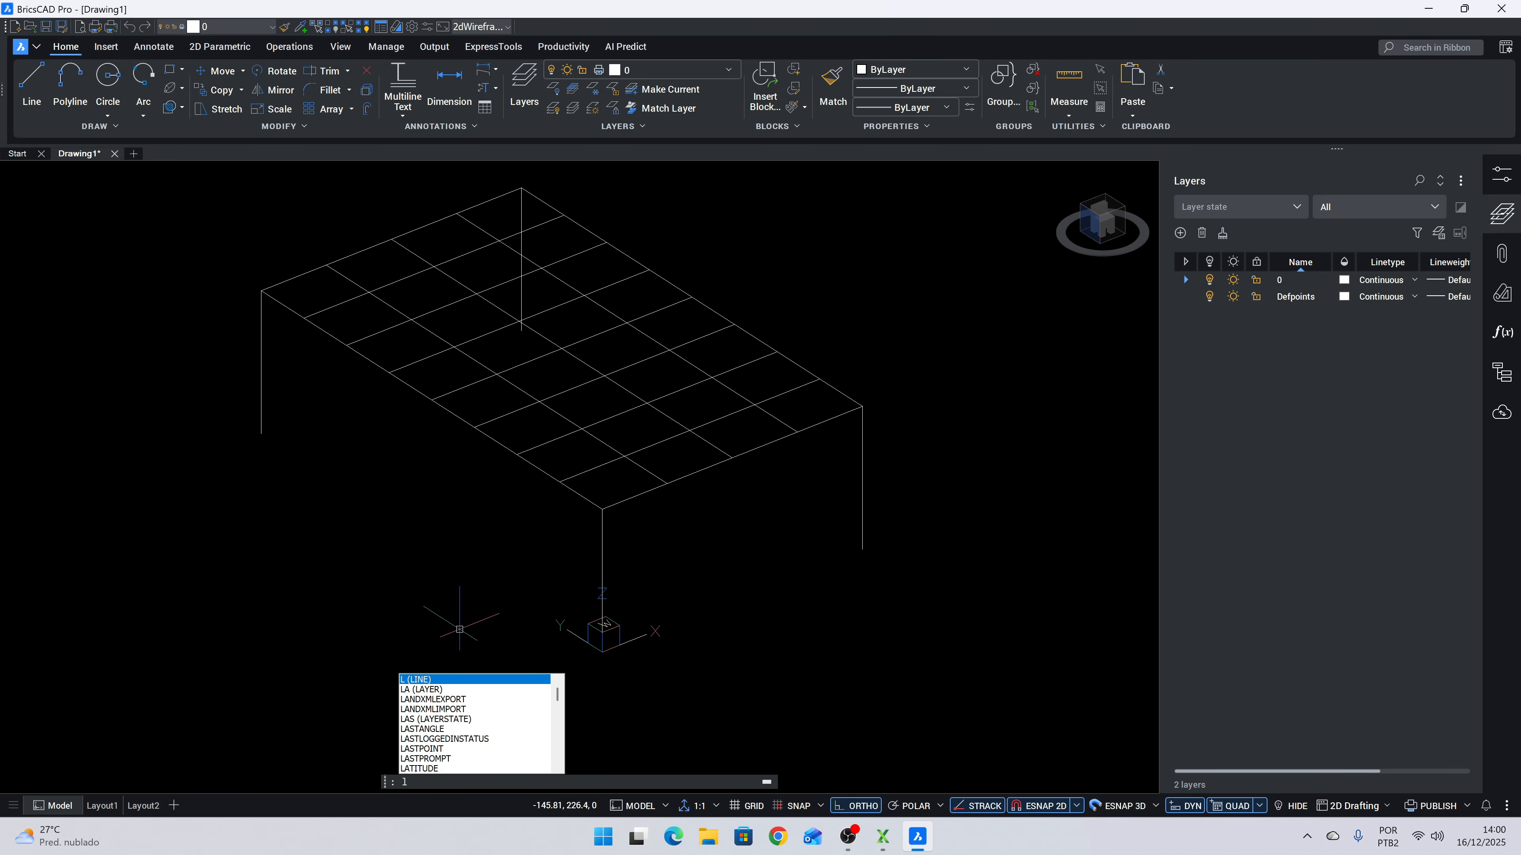
pyautogui.click(466, 679)
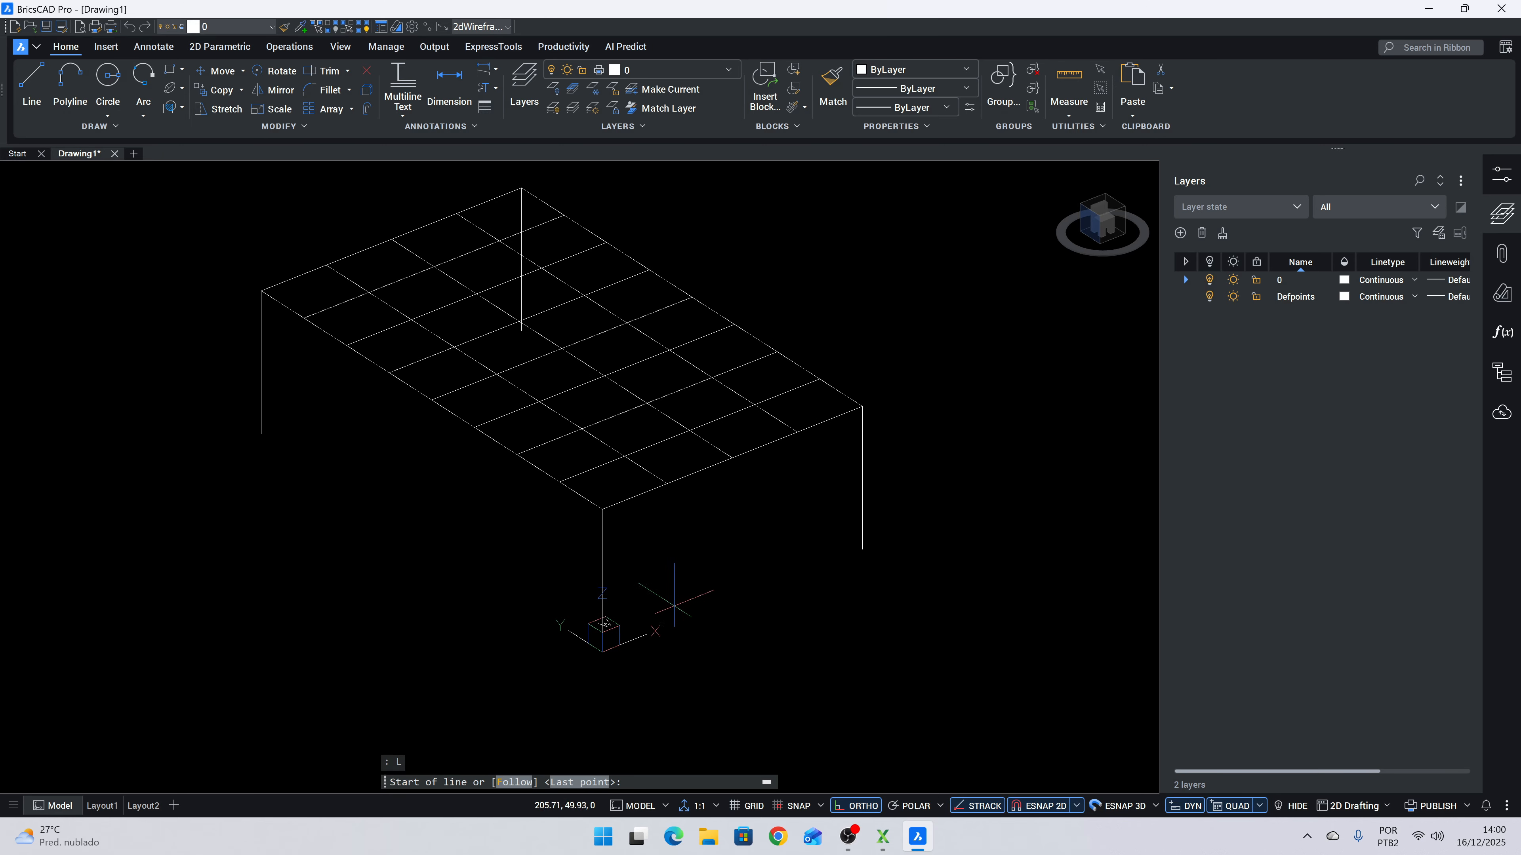
pyautogui.click(602, 652)
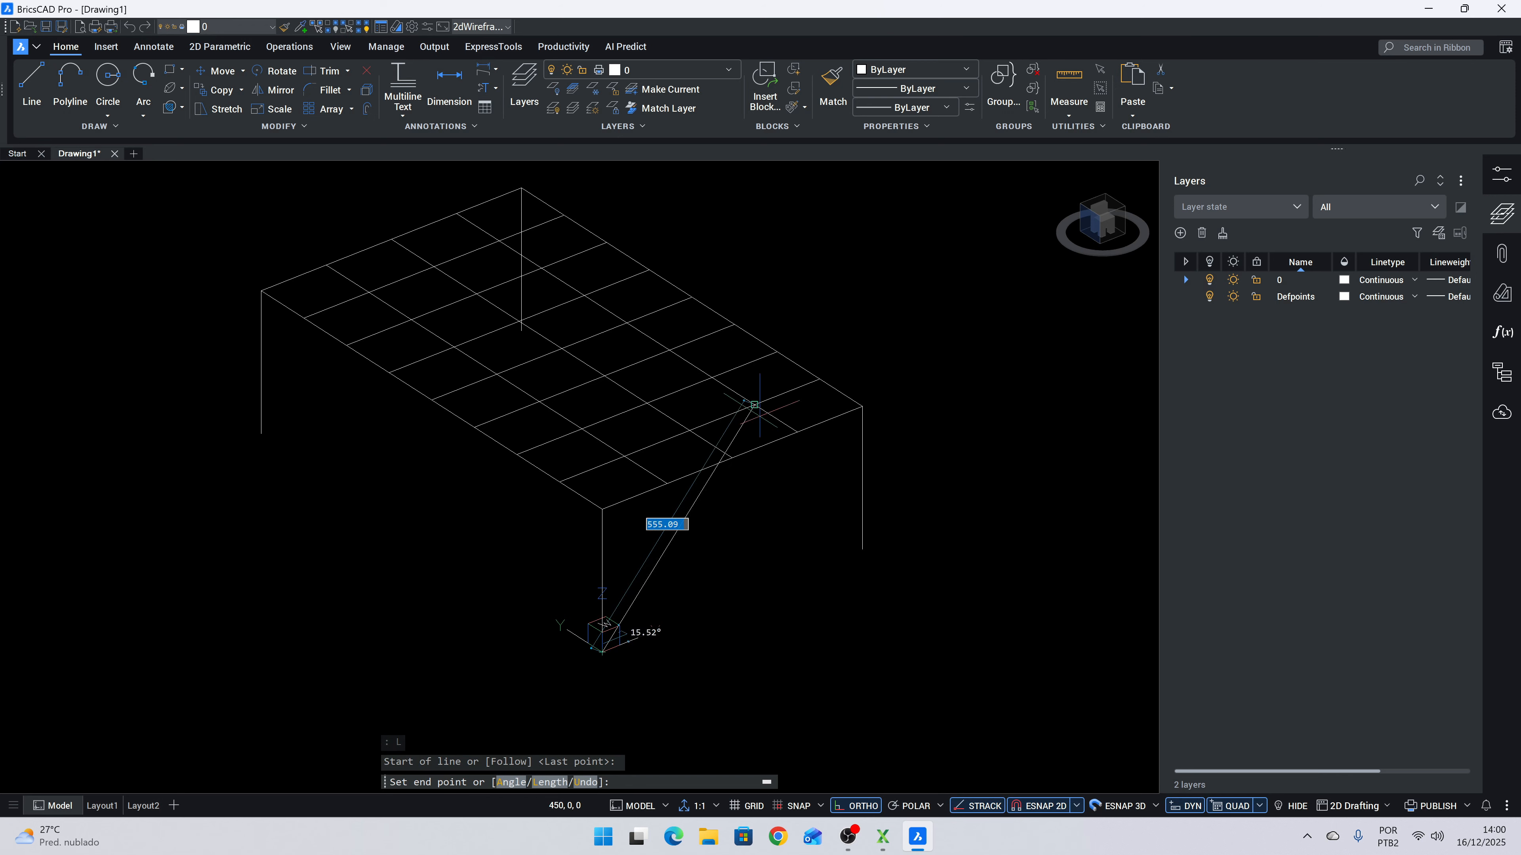
pyautogui.click(732, 458)
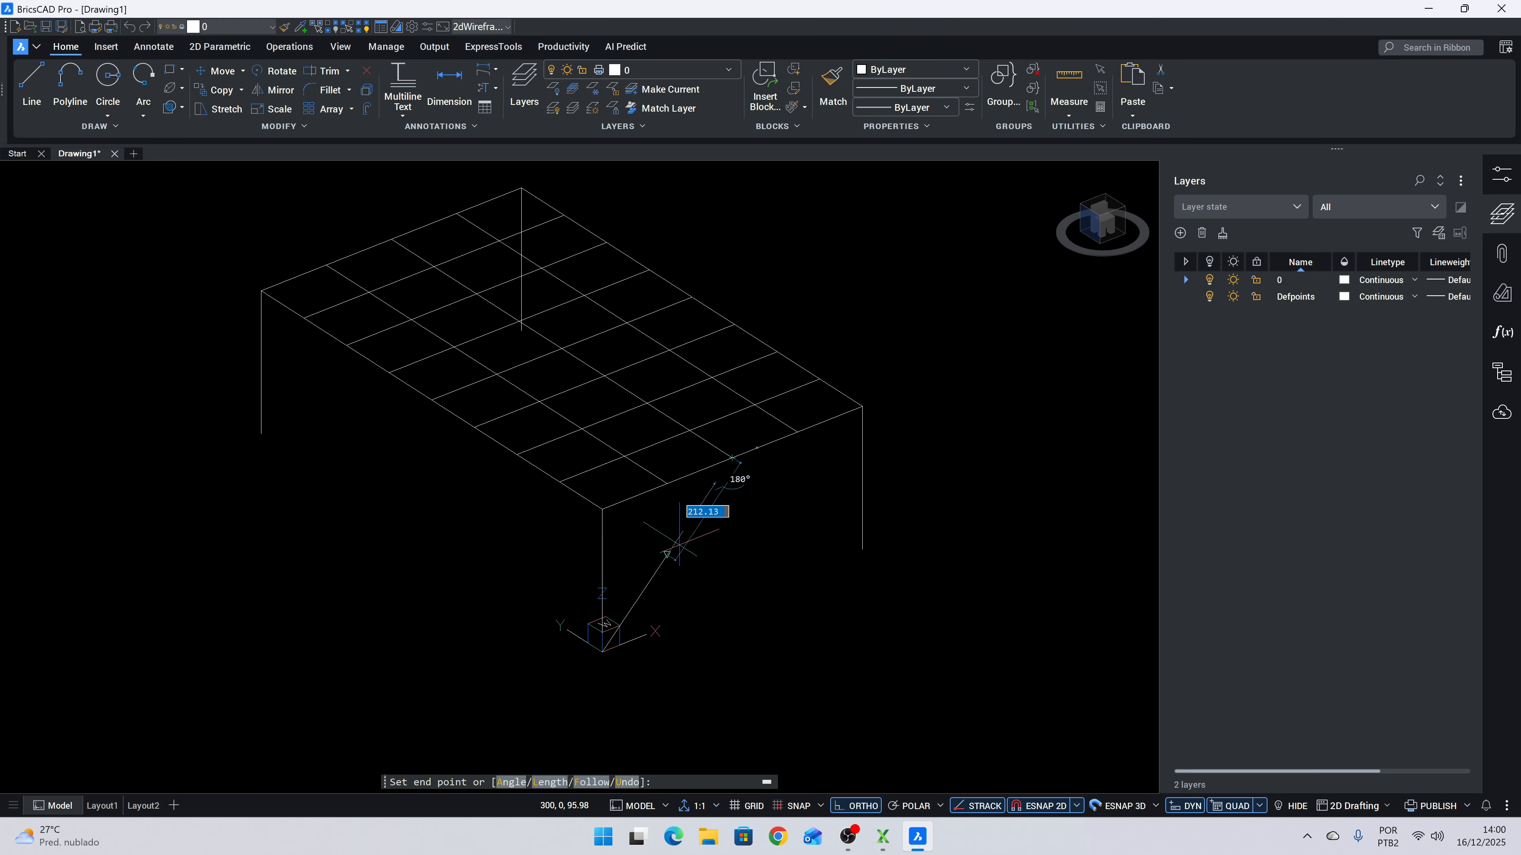
pyautogui.press('Return')
pyautogui.scroll(-4, 805, 570)
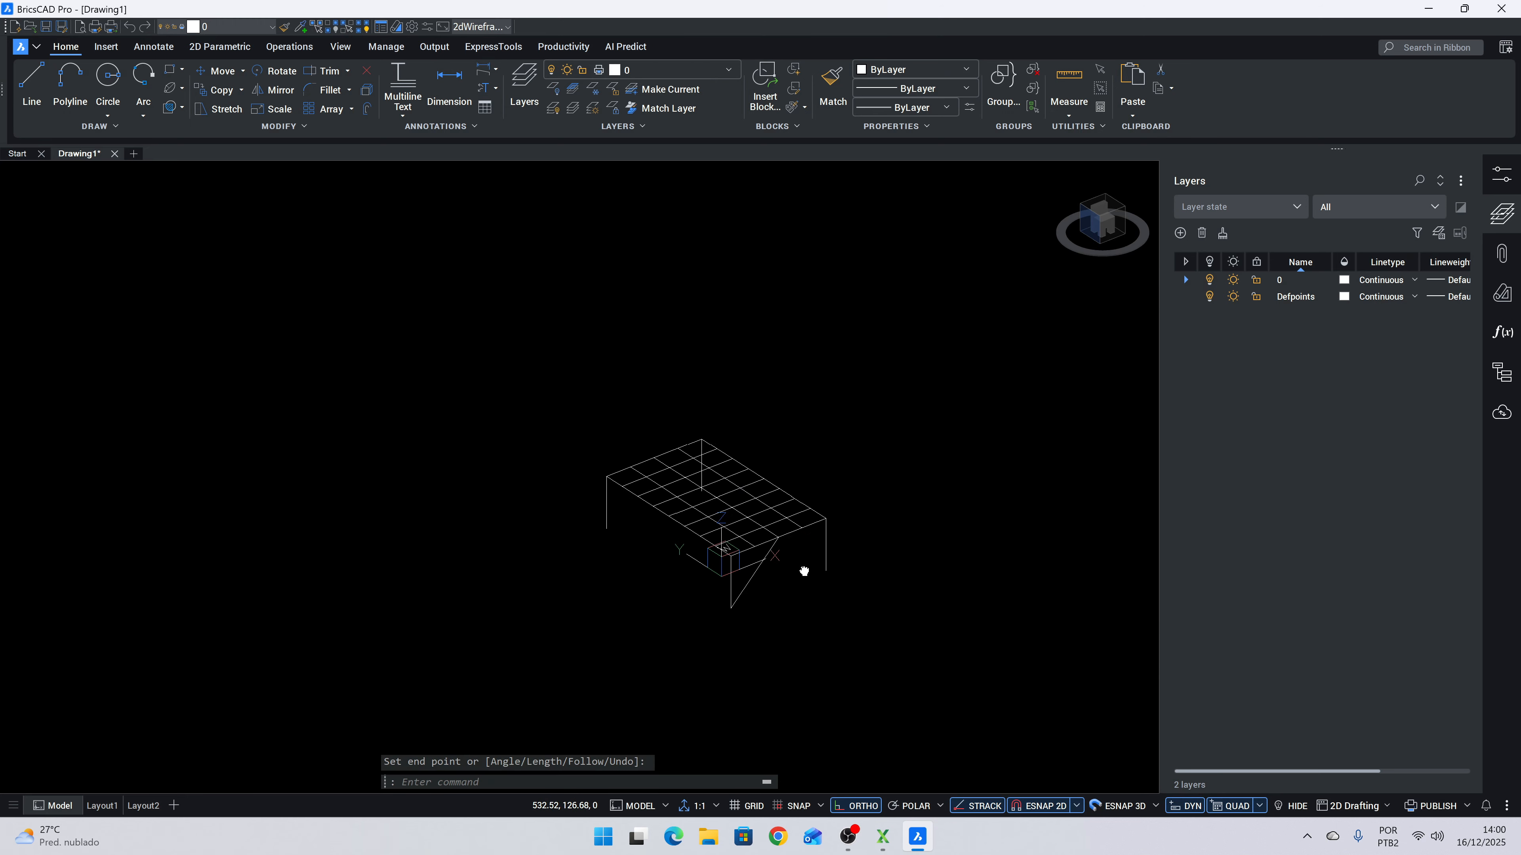
pyautogui.scroll(3, 805, 570)
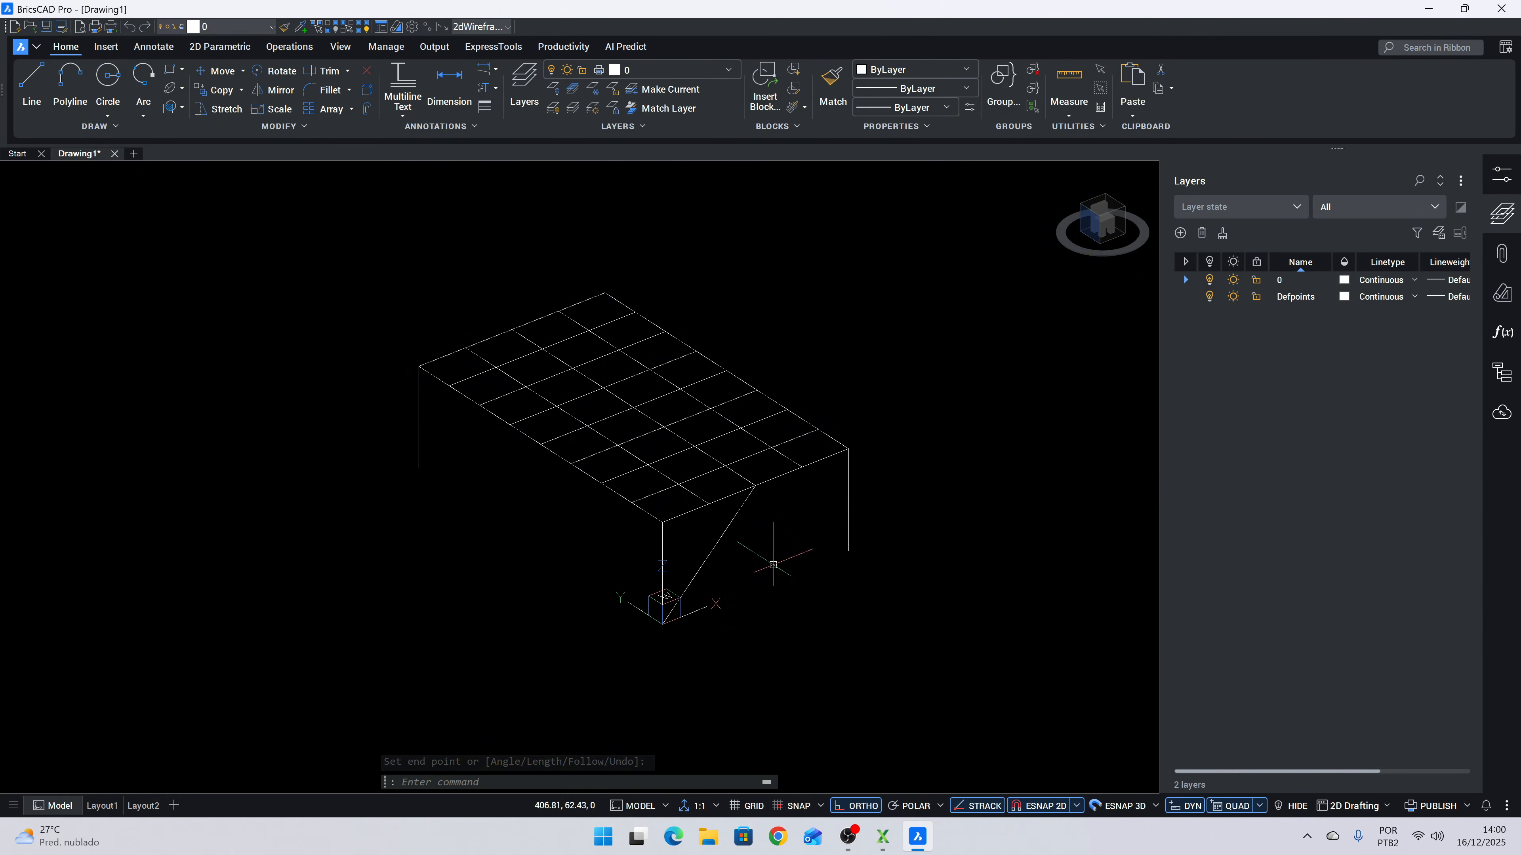
pyautogui.moveTo(770, 526); pyautogui.dragTo(811, 558, button='middle')
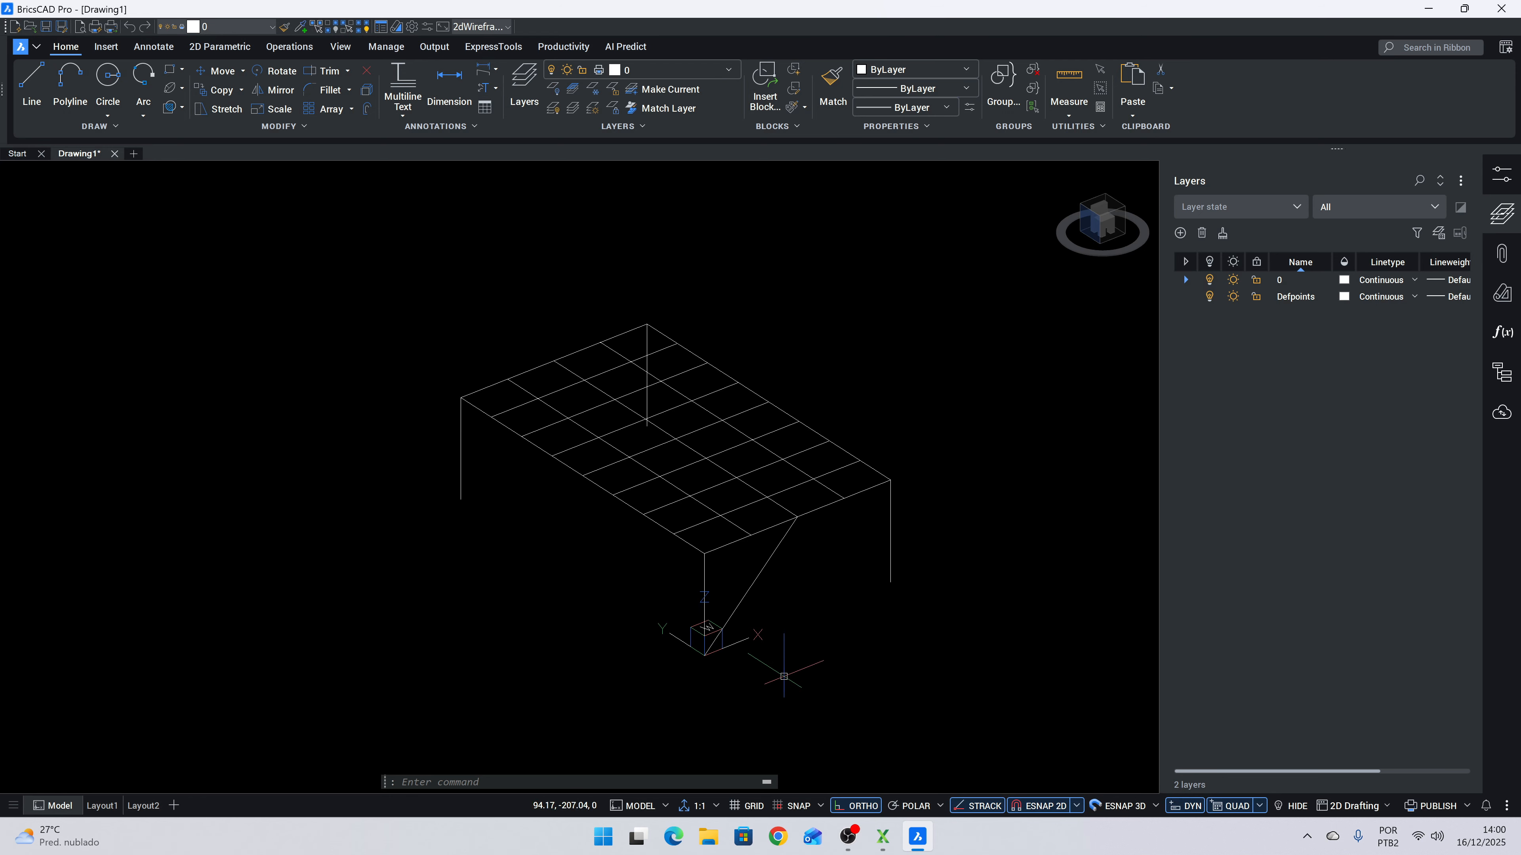
pyautogui.moveTo(842, 722); pyautogui.dragTo(758, 640, button='middle')
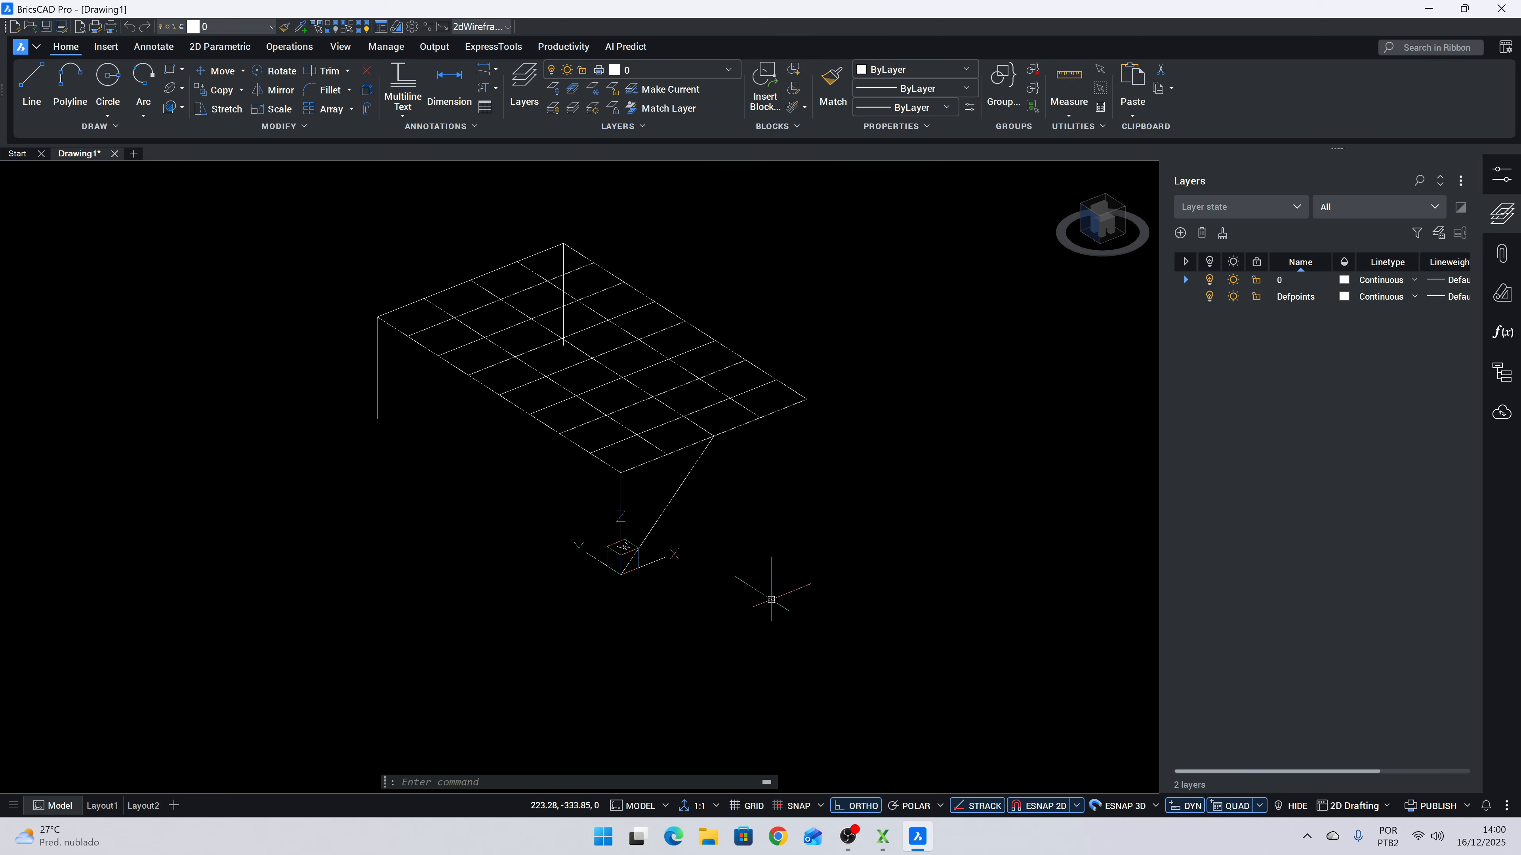
pyautogui.hotkey('alt', 'Tab')
pyautogui.hotkey('alt', 'Tab')
pyautogui.moveTo(764, 547); pyautogui.dragTo(844, 609, button='middle')
# Draw a second diagonal brace from the base of the adjacent column along X to the same end cross beam's midpoint.
pyautogui.write('L')
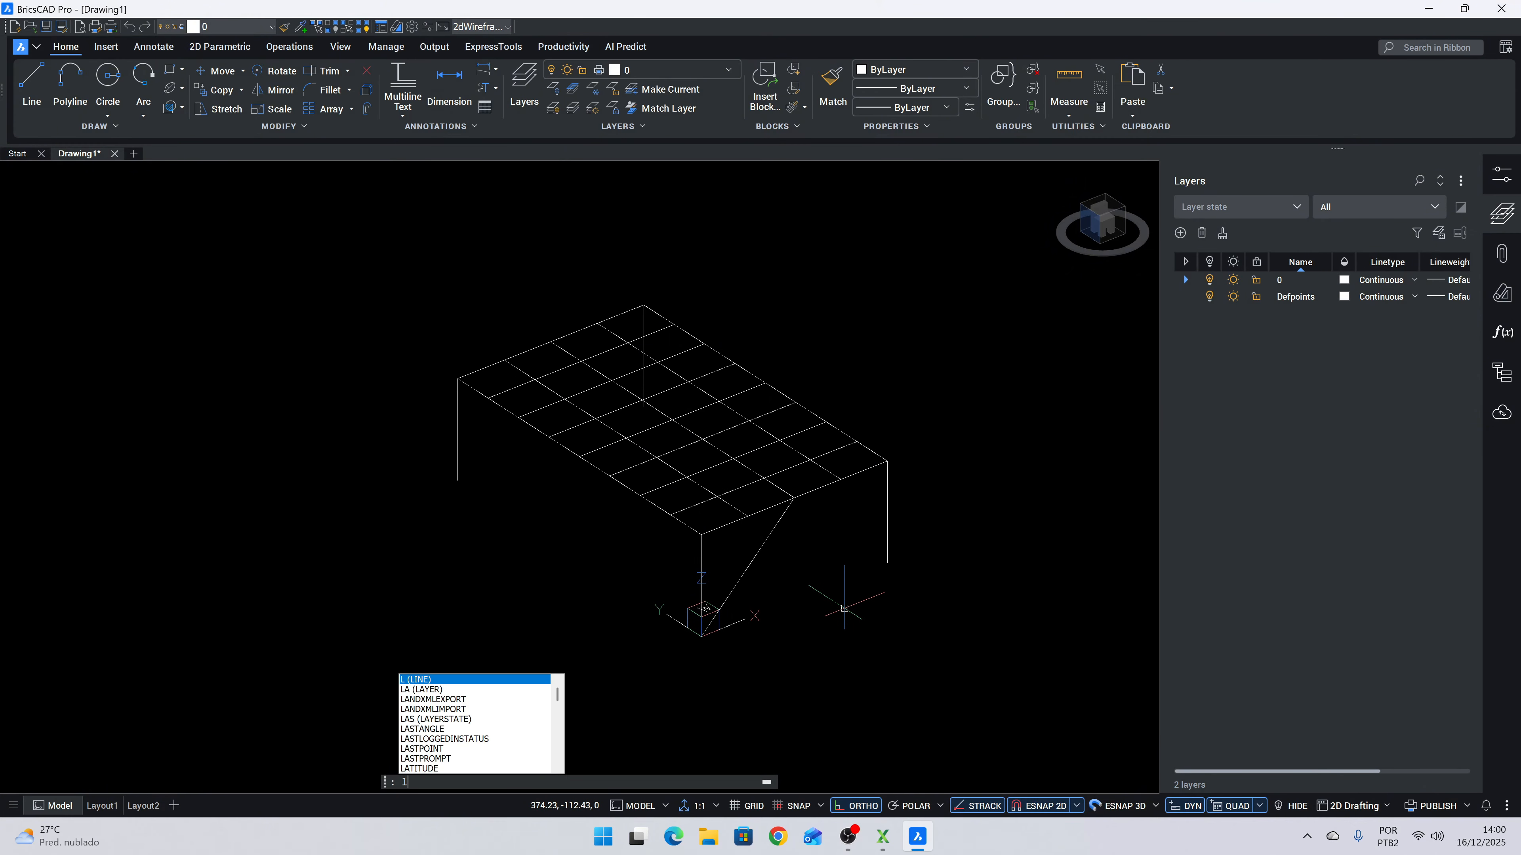
pyautogui.press('Return')
pyautogui.click(887, 563)
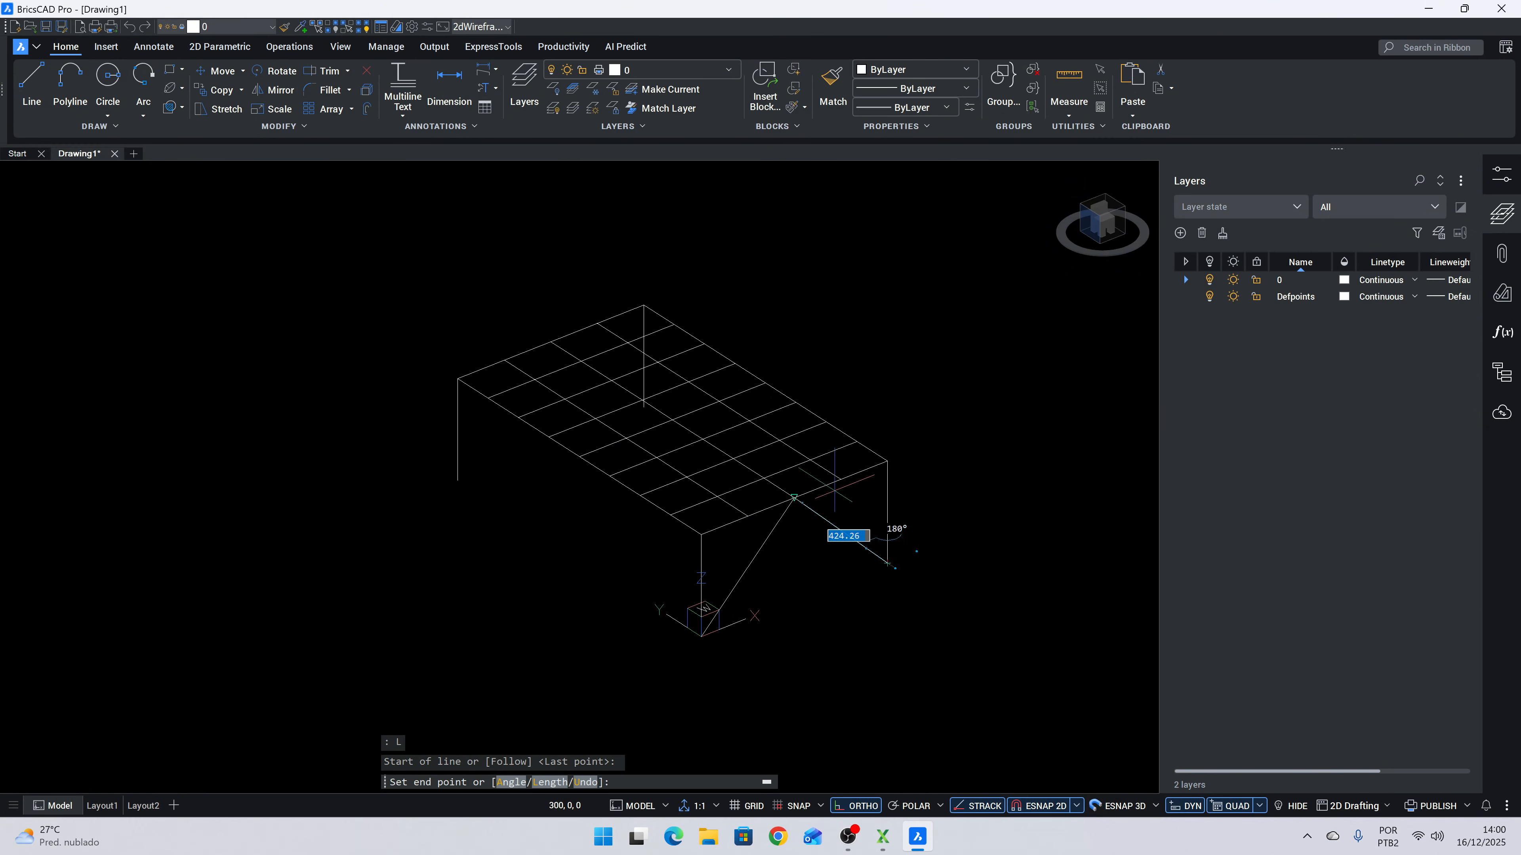
pyautogui.scroll(3, 815, 494)
pyautogui.click(766, 516)
pyautogui.press('Escape')
# Copy both diagonal braces 1000 cm along the Y axis from the origin column's base to the far column's base.
pyautogui.scroll(-3, 764, 544)
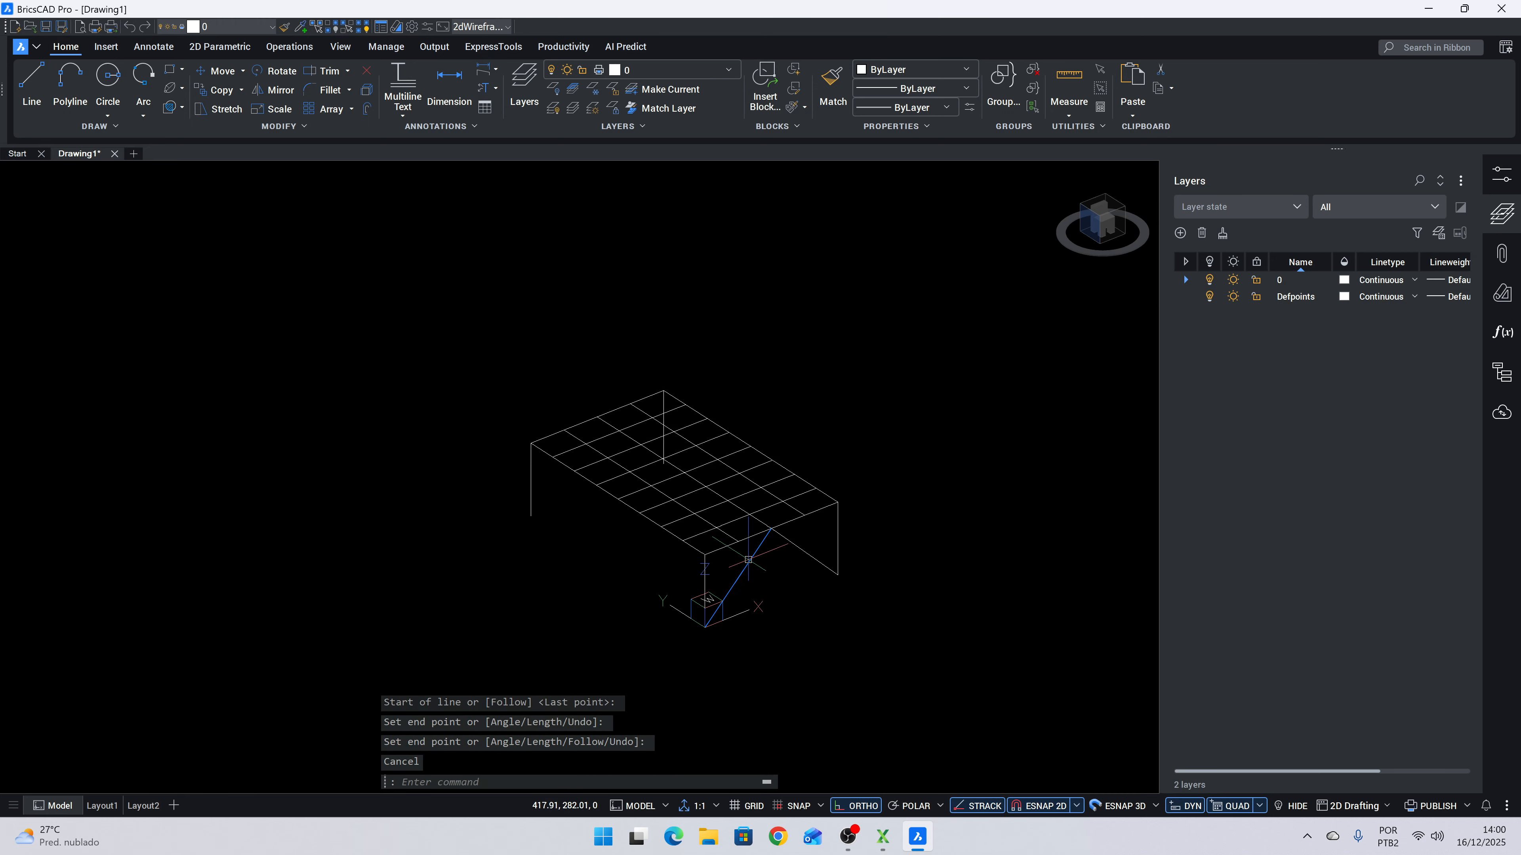
pyautogui.scroll(2, 735, 559)
pyautogui.click(774, 607)
pyautogui.click(722, 562)
pyautogui.write('cp')
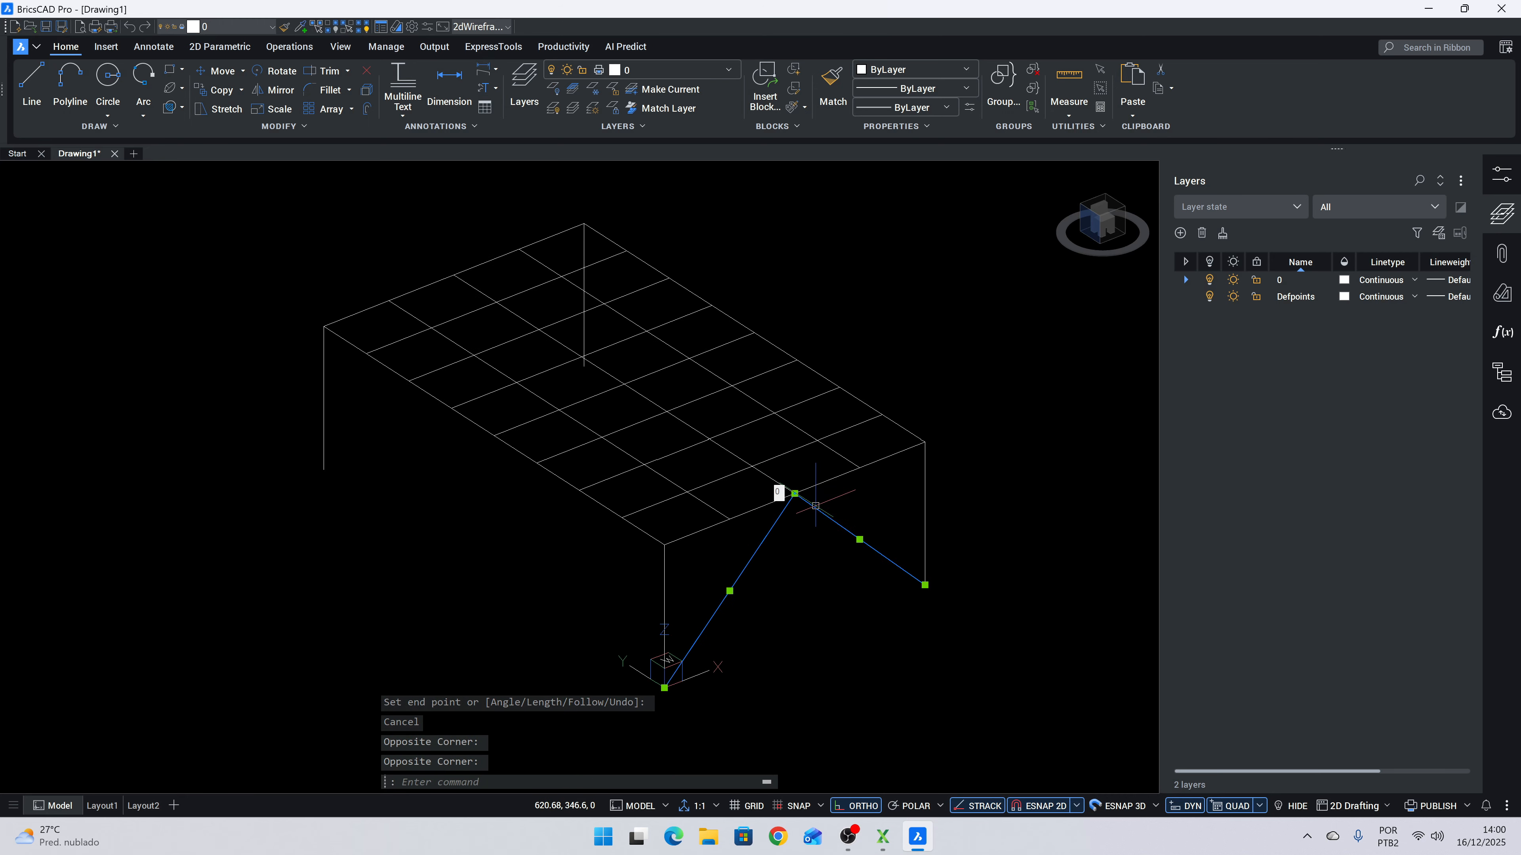
pyautogui.press('Return')
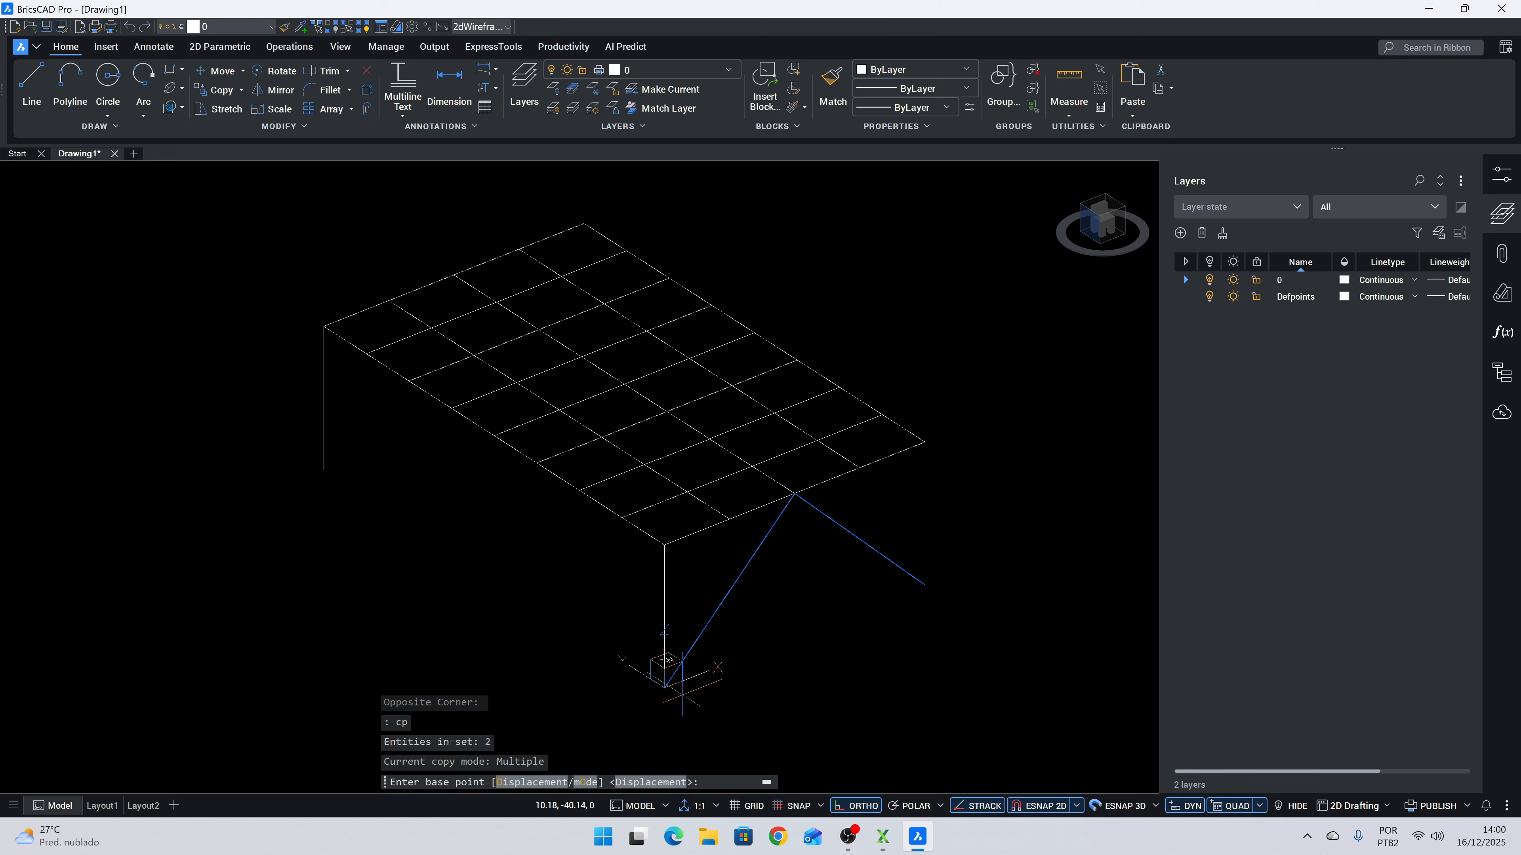
pyautogui.click(665, 688)
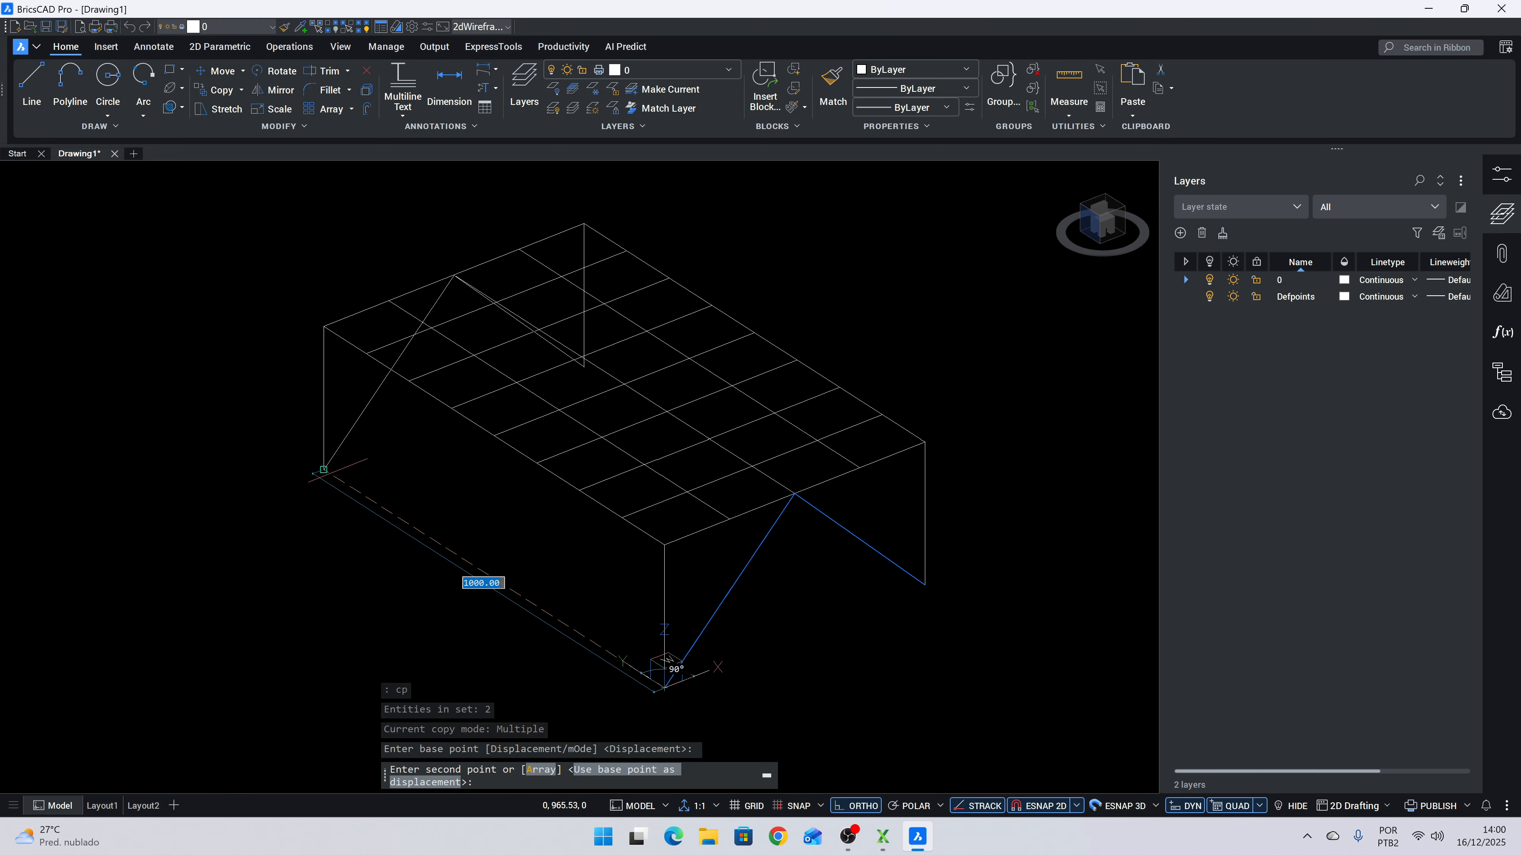
pyautogui.click(323, 469)
pyautogui.press('Escape')
pyautogui.keyDown('shift'); pyautogui.moveTo(633, 580); pyautogui.dragTo(410, 442, button='middle'); pyautogui.keyUp('shift')
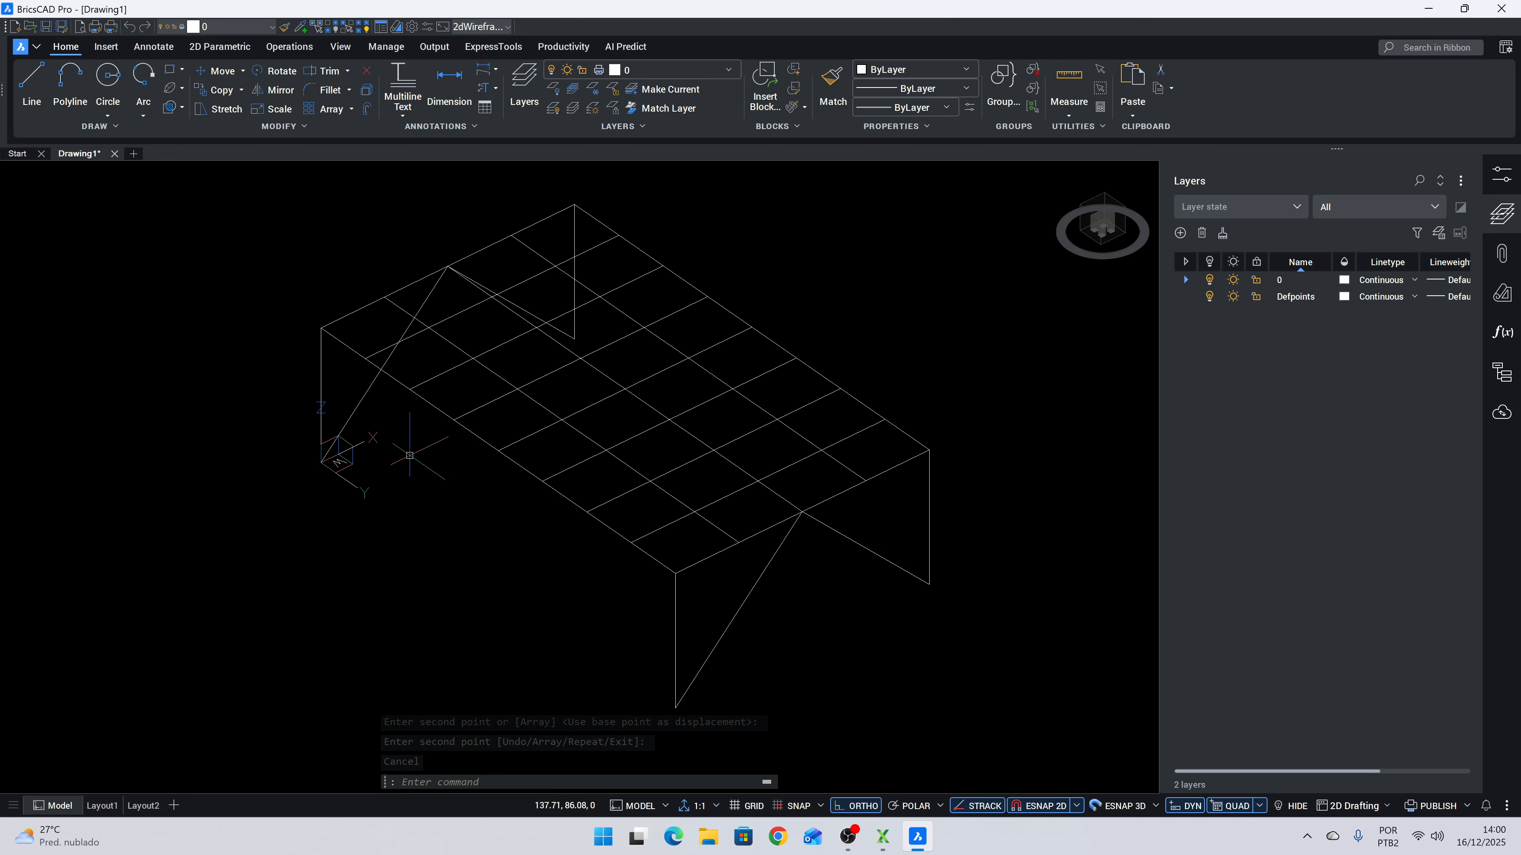
# Draw a zigzag roof brace from the far end beam's midpoint to the Y-axis long beam, through the roof centre, to the opposite long beam.
pyautogui.write('l')
pyautogui.press('Return')
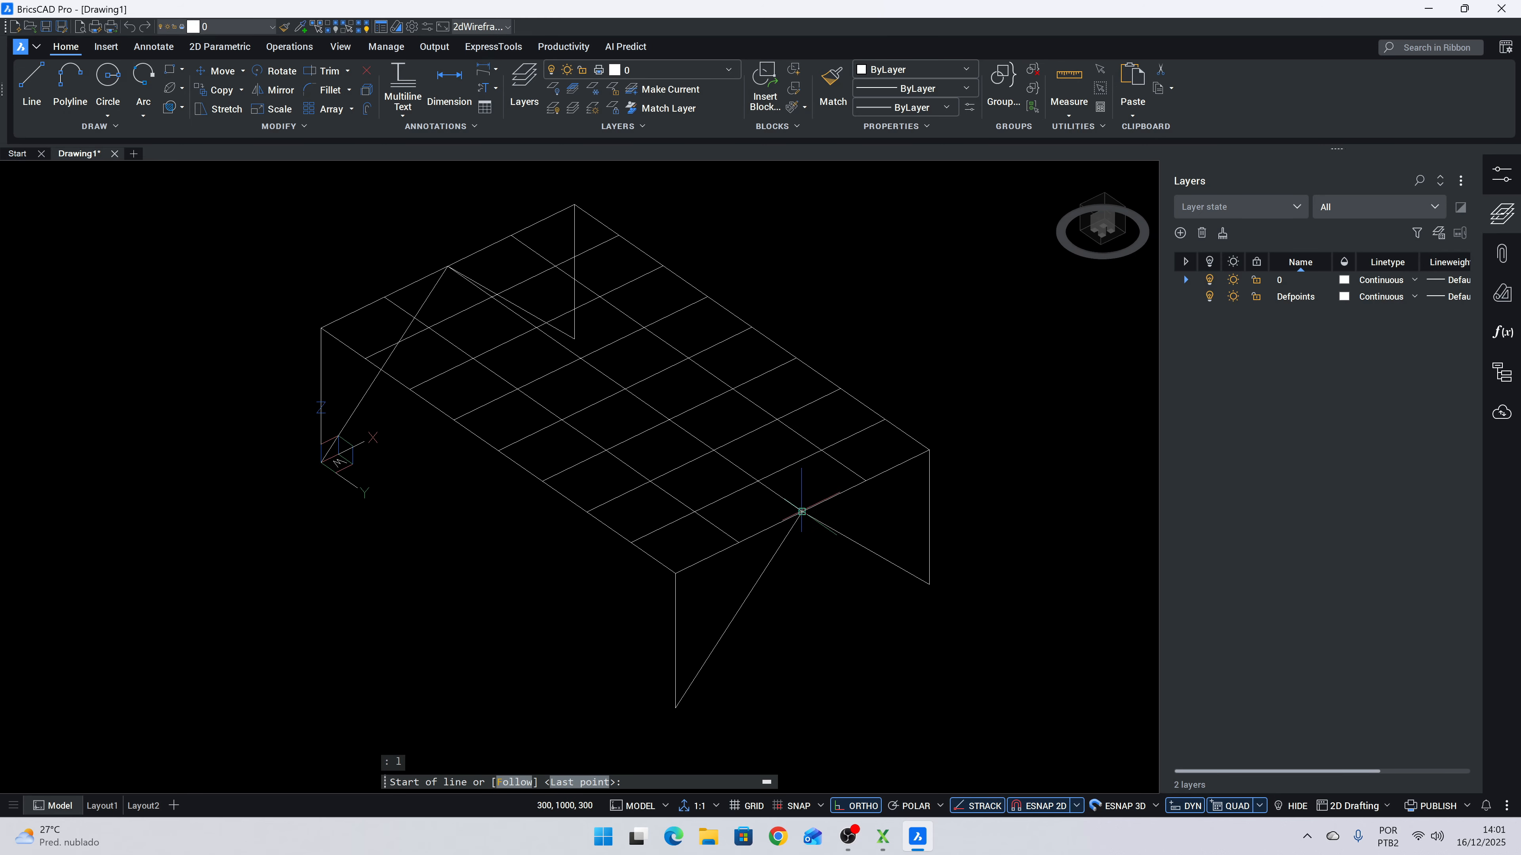
pyautogui.click(802, 512)
pyautogui.click(695, 512)
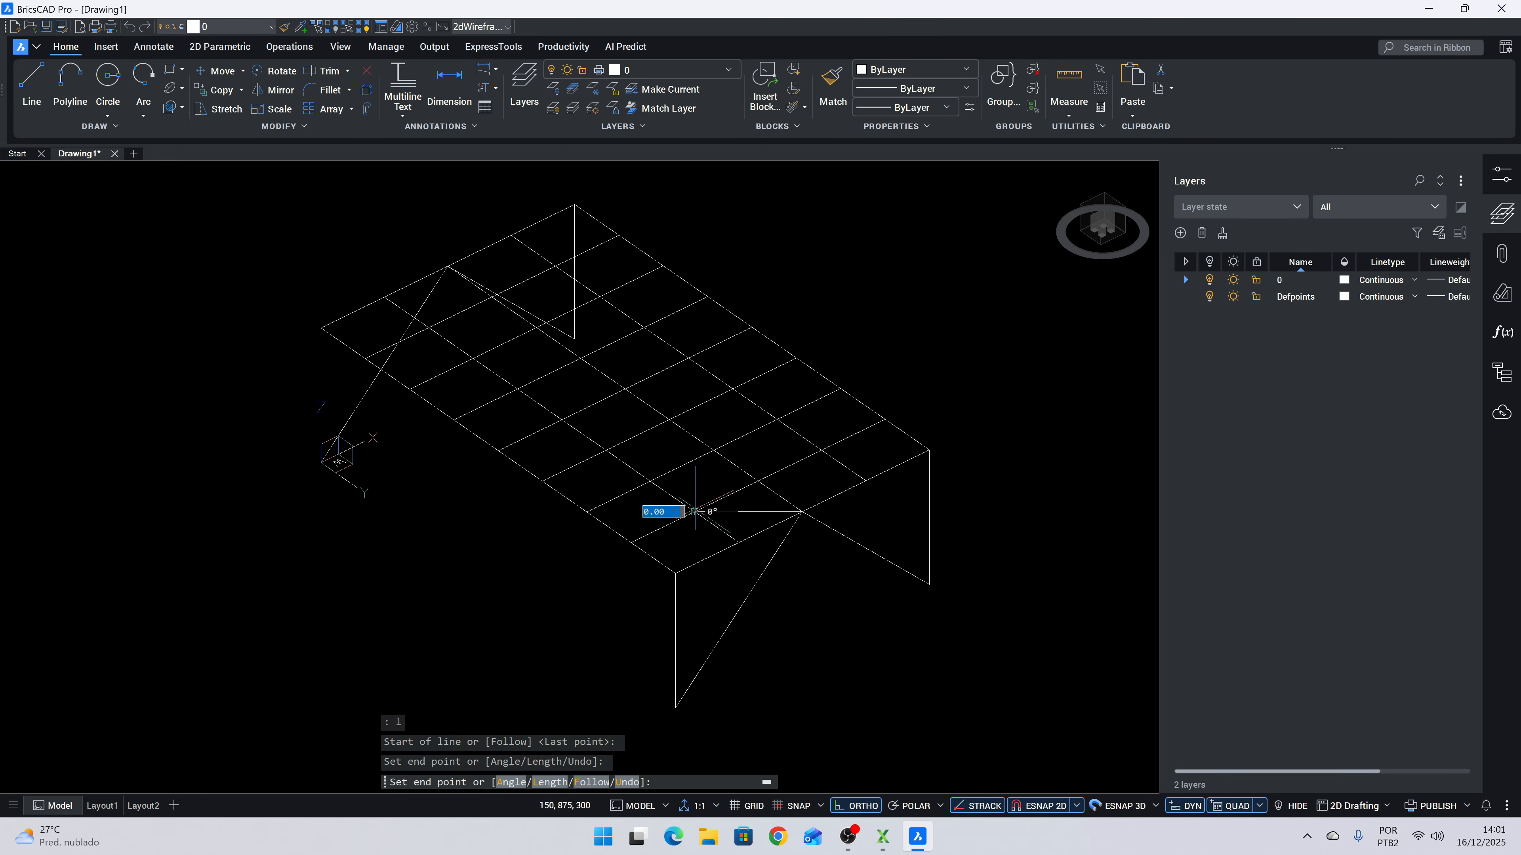
pyautogui.click(587, 512)
pyautogui.click(606, 449)
pyautogui.click(624, 388)
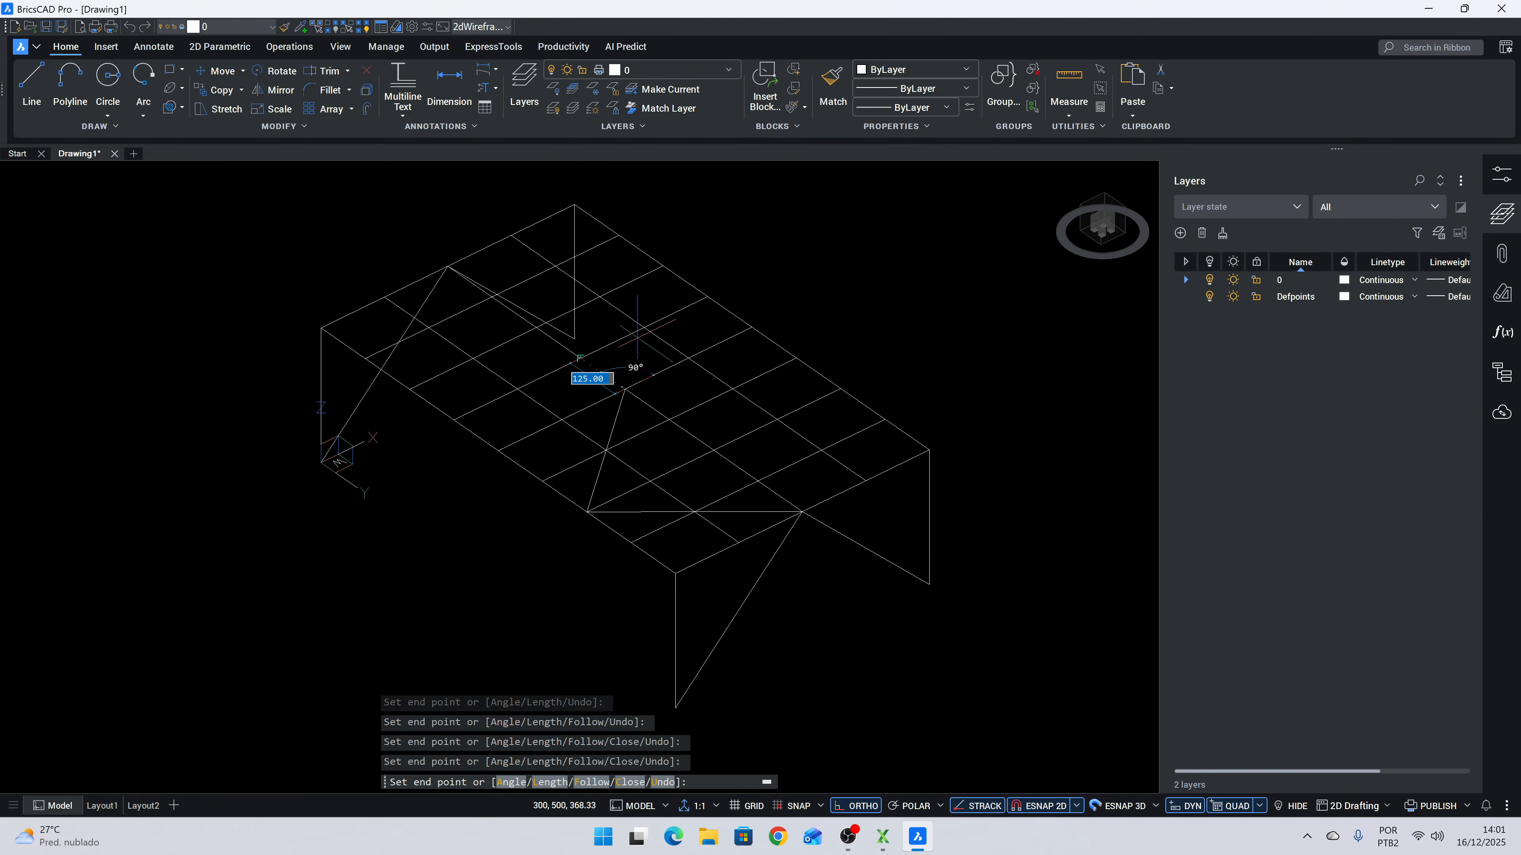
pyautogui.click(663, 270)
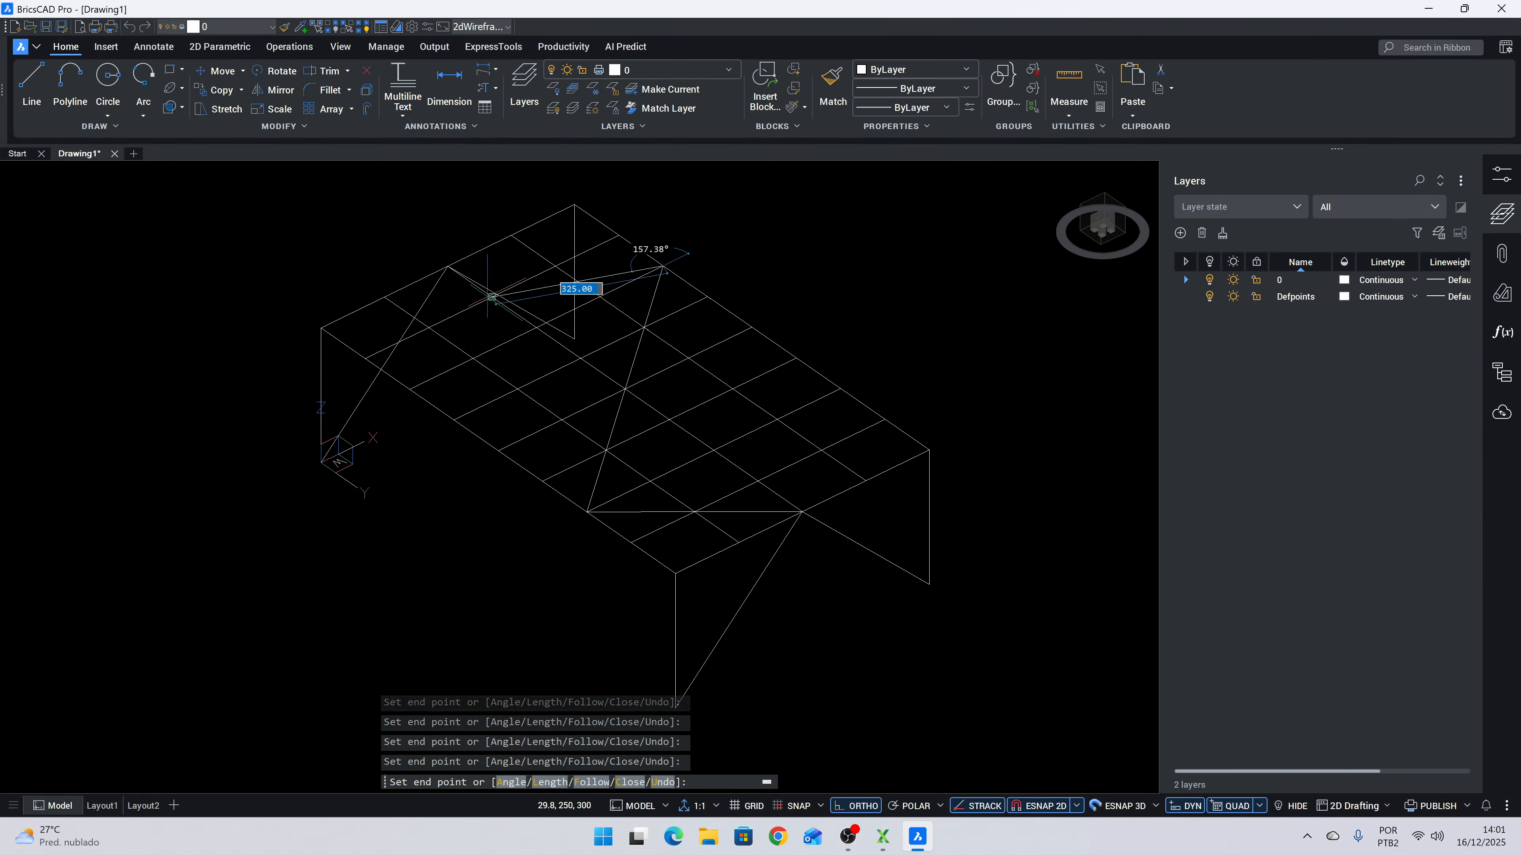
pyautogui.click(492, 297)
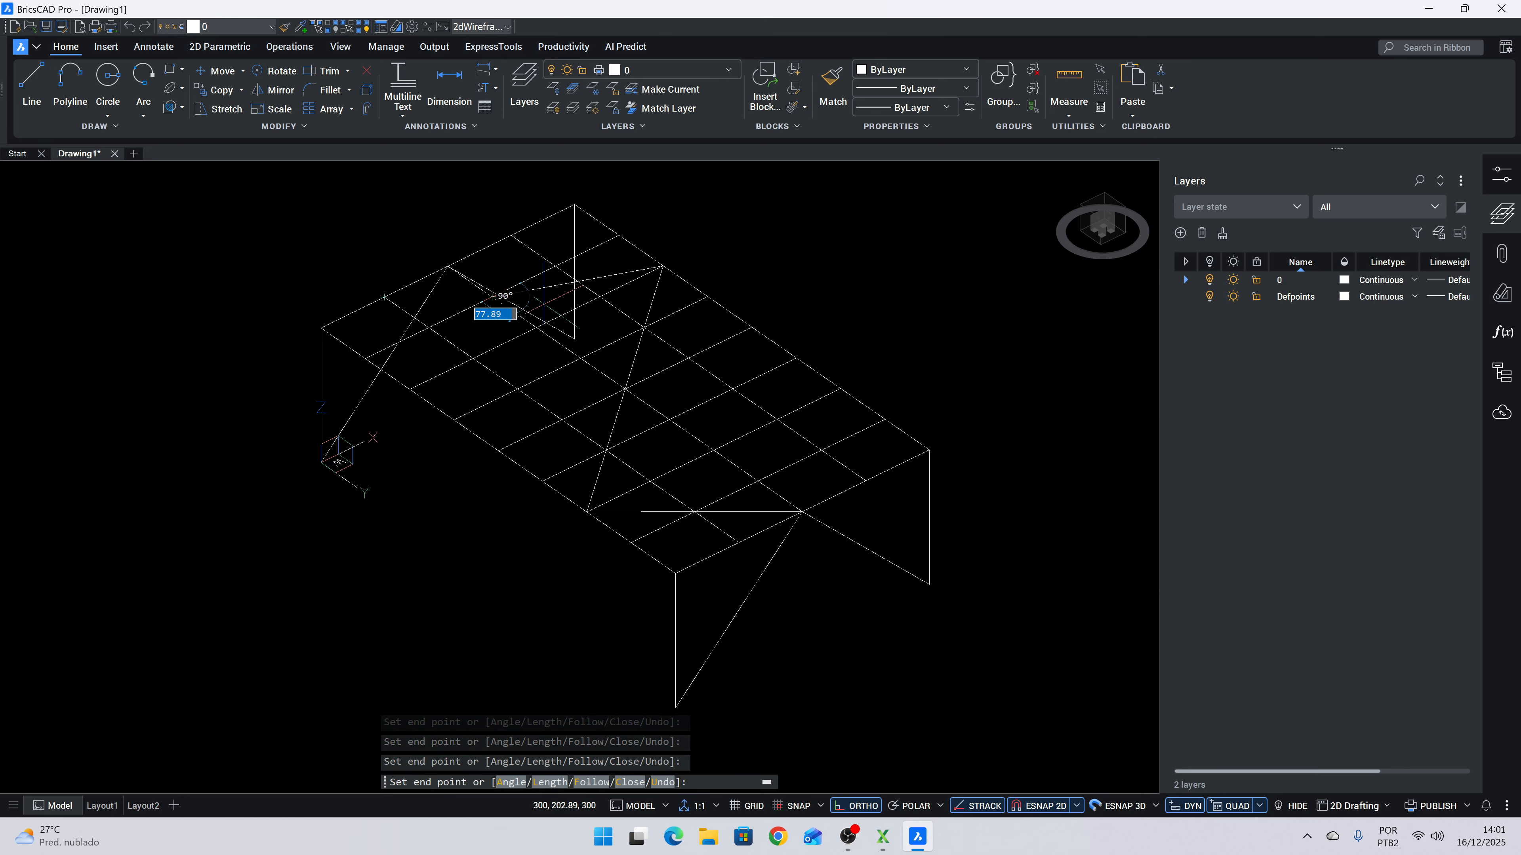
pyautogui.press('Escape')
pyautogui.press('Delete')
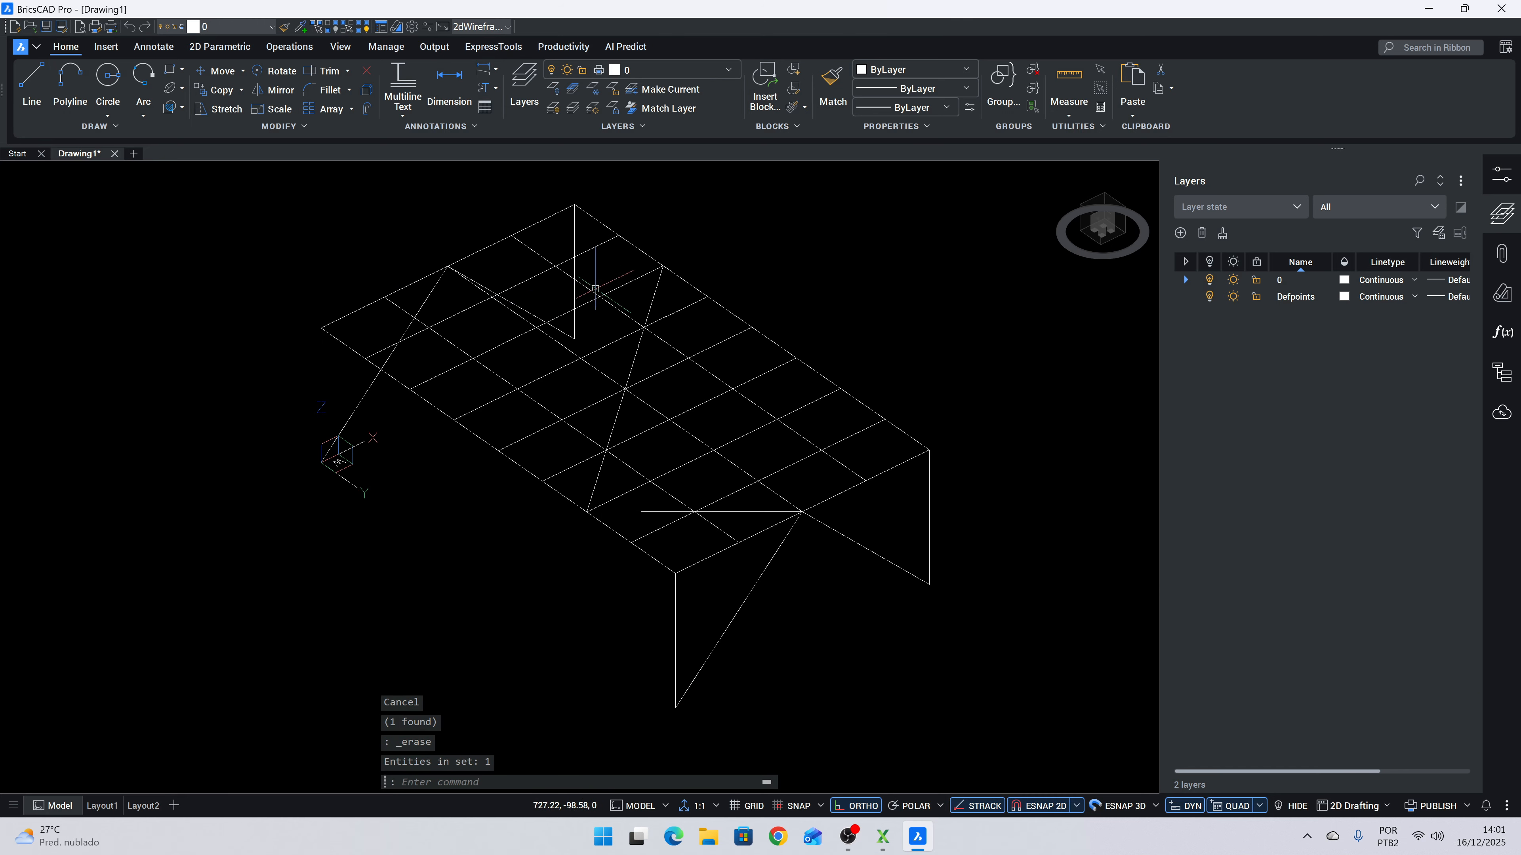
# Continue the roof brace from the opposite long beam through the grid intersection to the midpoint of the origin-side end beam.
pyautogui.write('l')
pyautogui.press('Return')
pyautogui.click(662, 265)
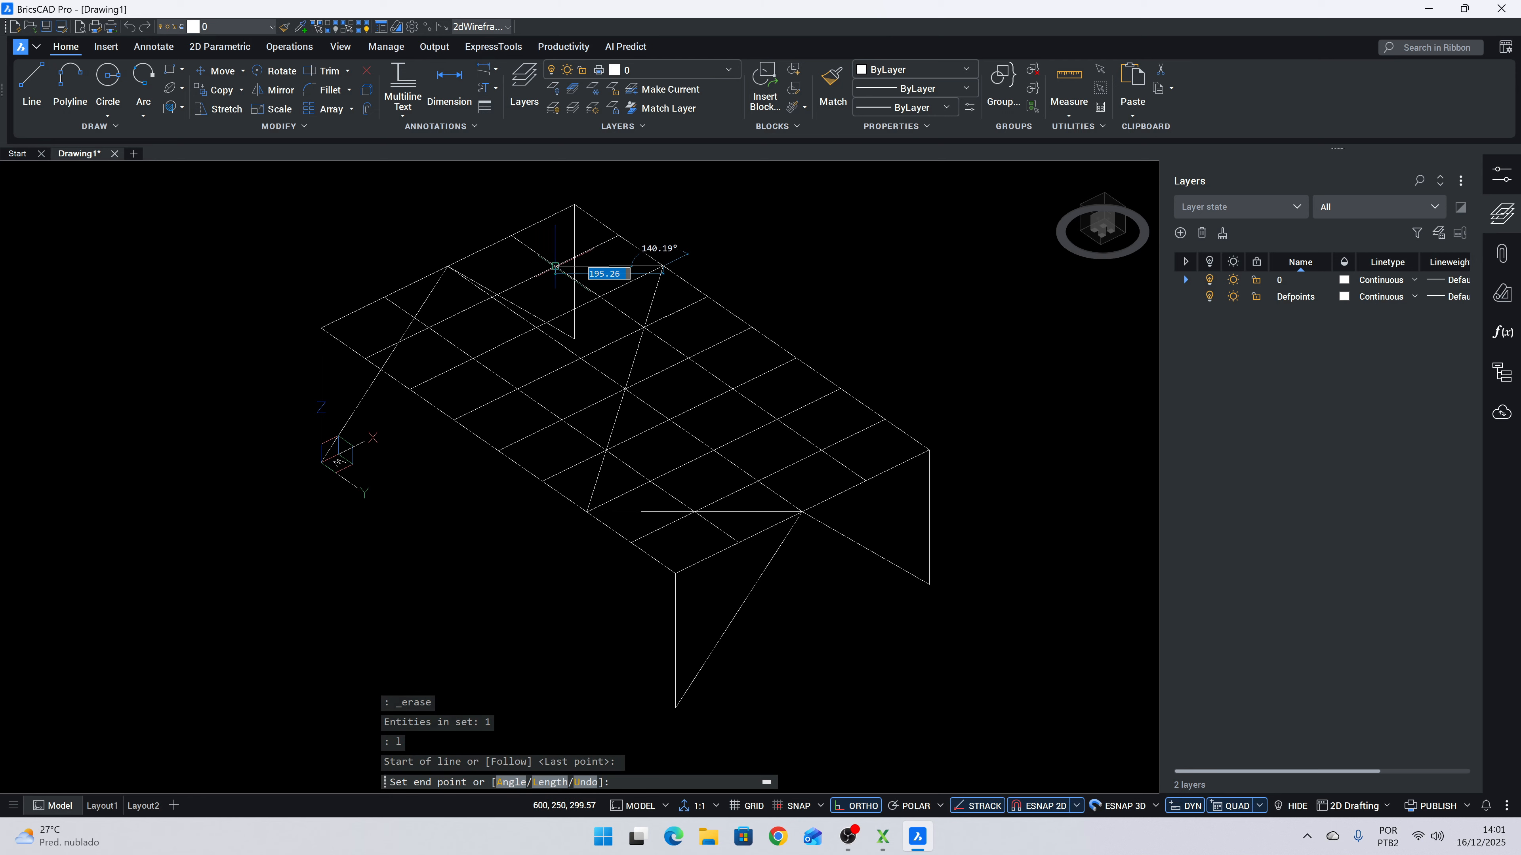
pyautogui.doubleClick(448, 266)
pyautogui.press('Escape')
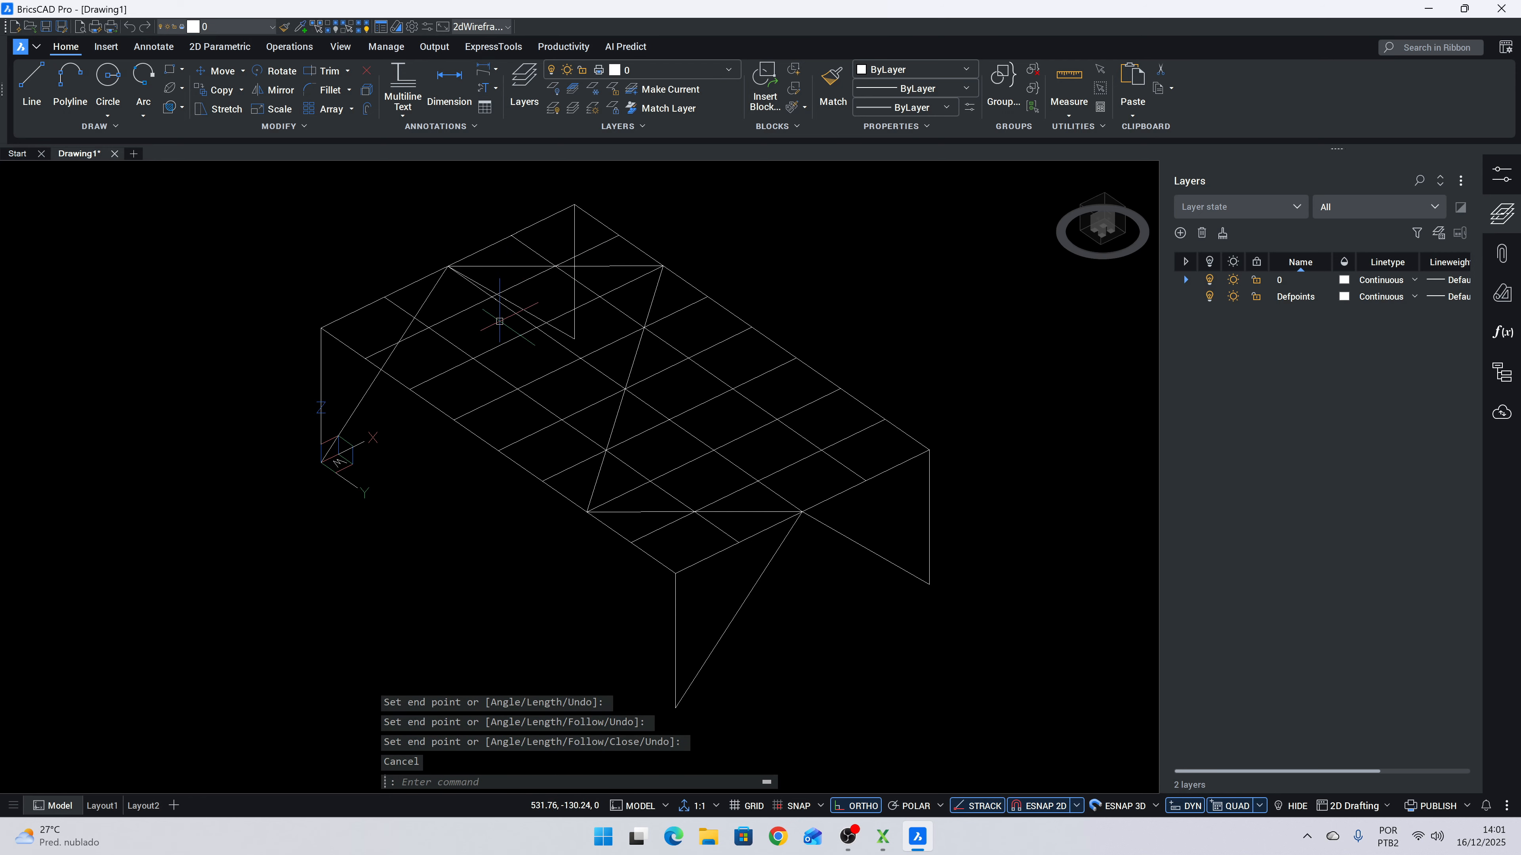
# Draw the mirrored roof brace between the end beams' midpoints, through the opposite long beam, the roof centre and the Y-axis long beam.
pyautogui.write('l')
pyautogui.press('Return')
pyautogui.click(800, 511)
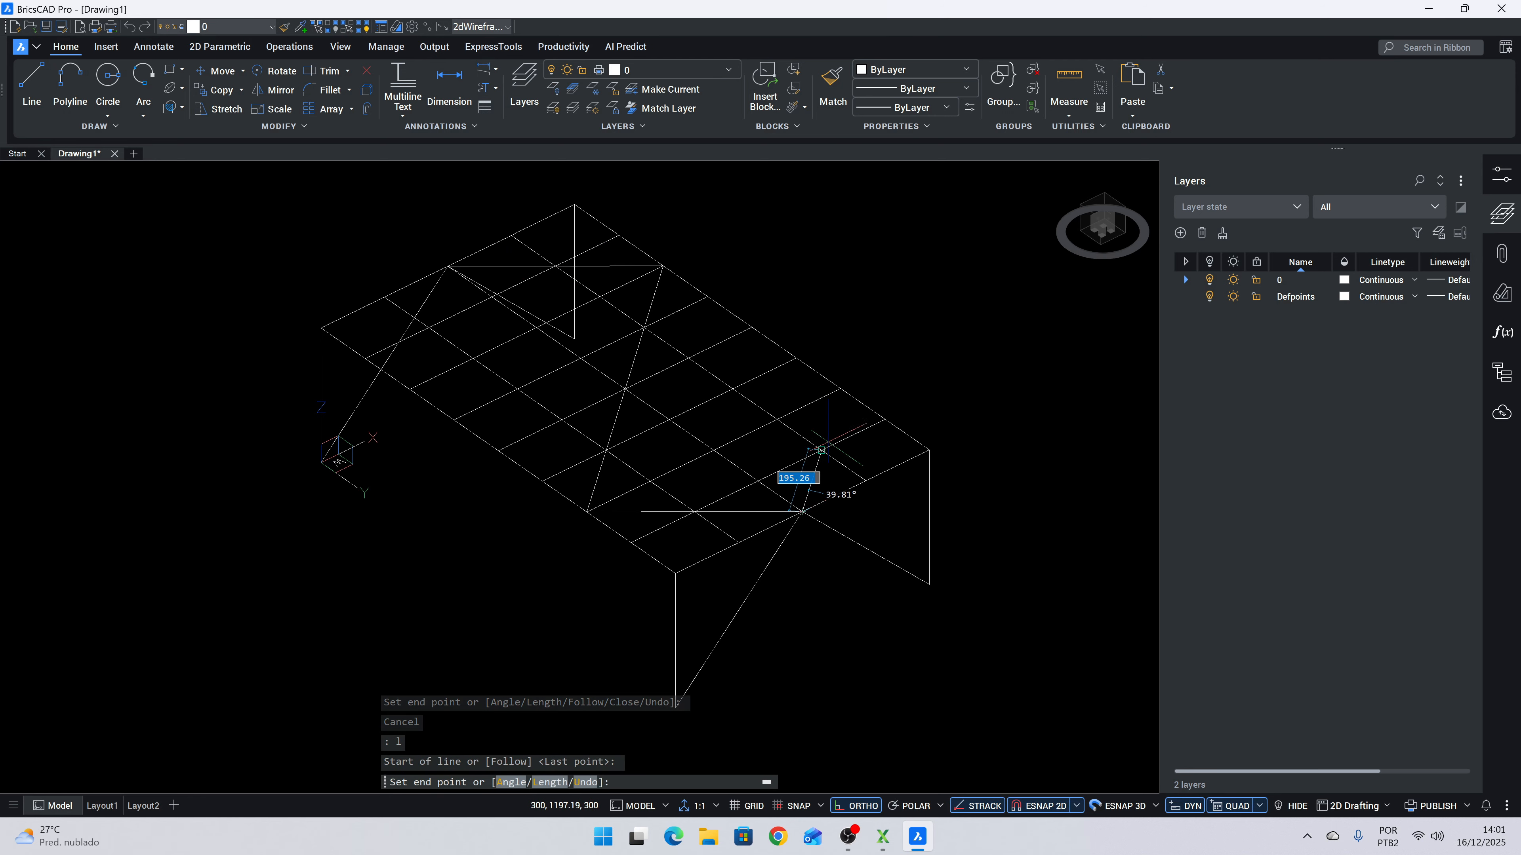
pyautogui.click(820, 449)
pyautogui.click(840, 388)
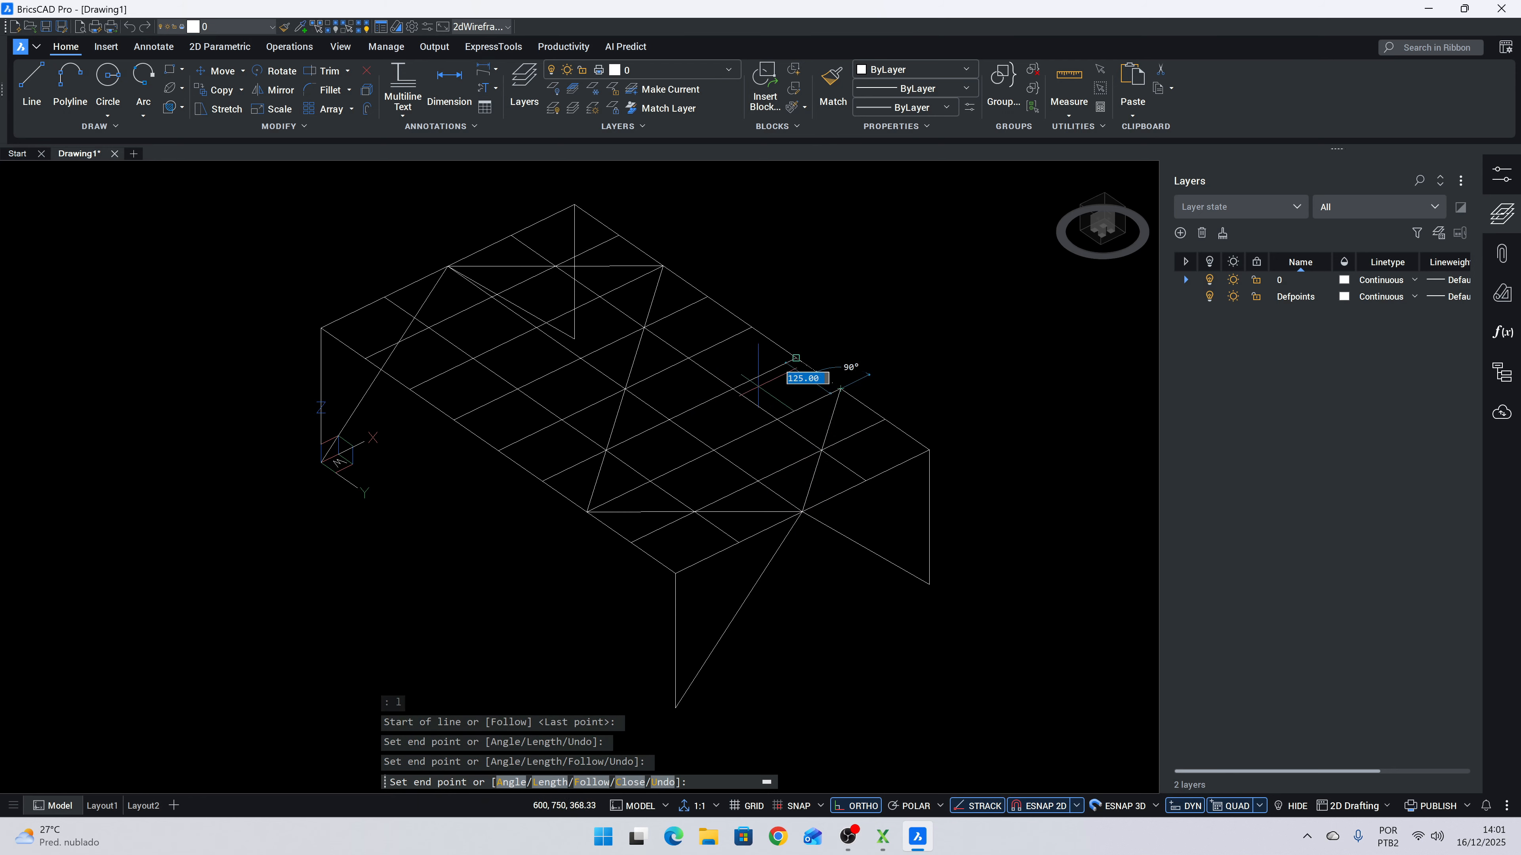
pyautogui.click(733, 389)
pyautogui.click(625, 388)
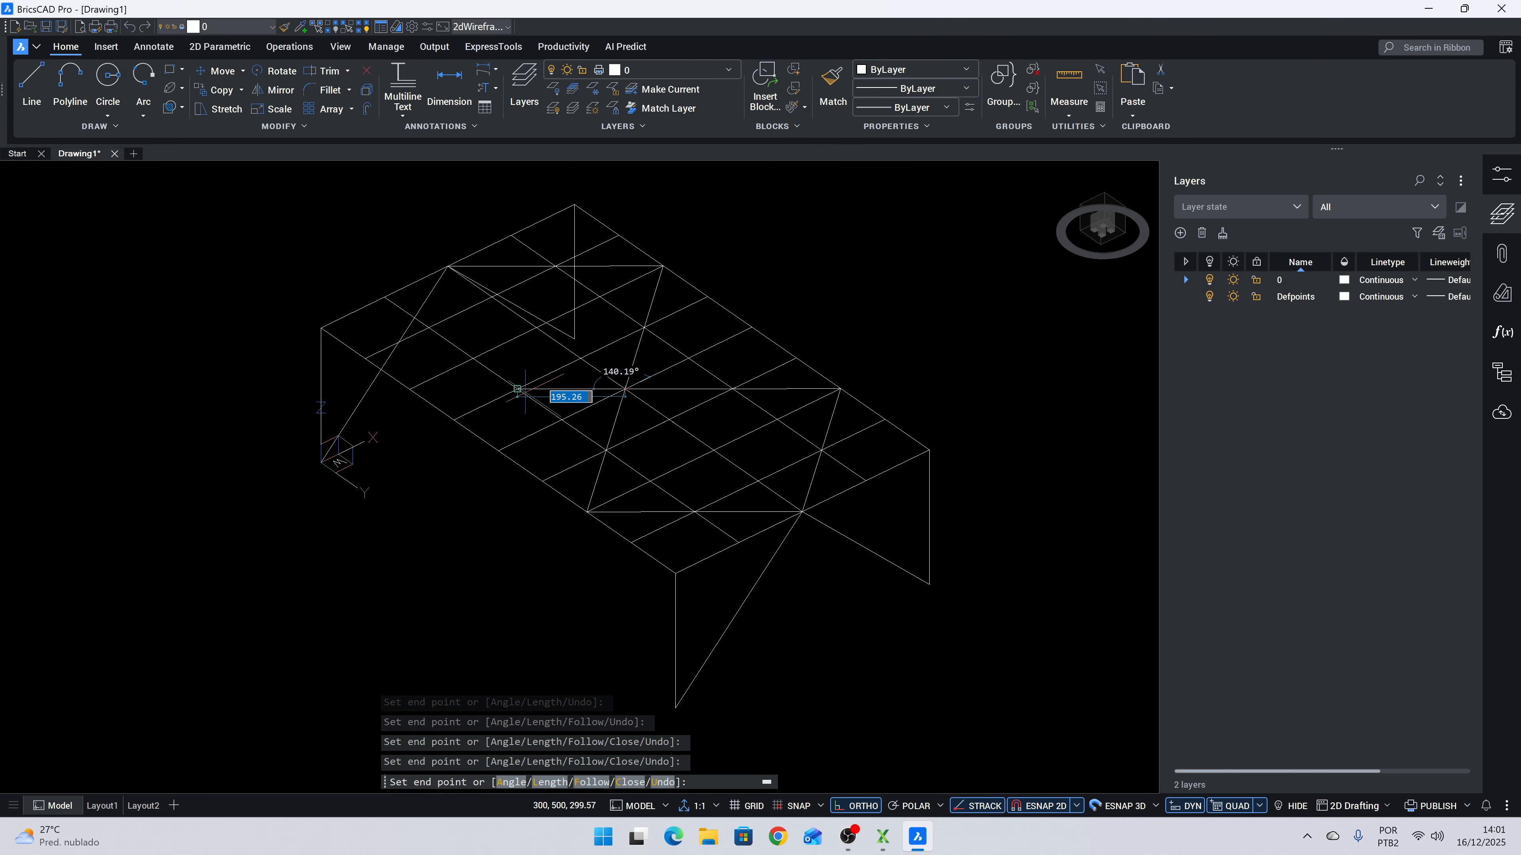
pyautogui.click(515, 389)
pyautogui.click(410, 389)
pyautogui.click(428, 328)
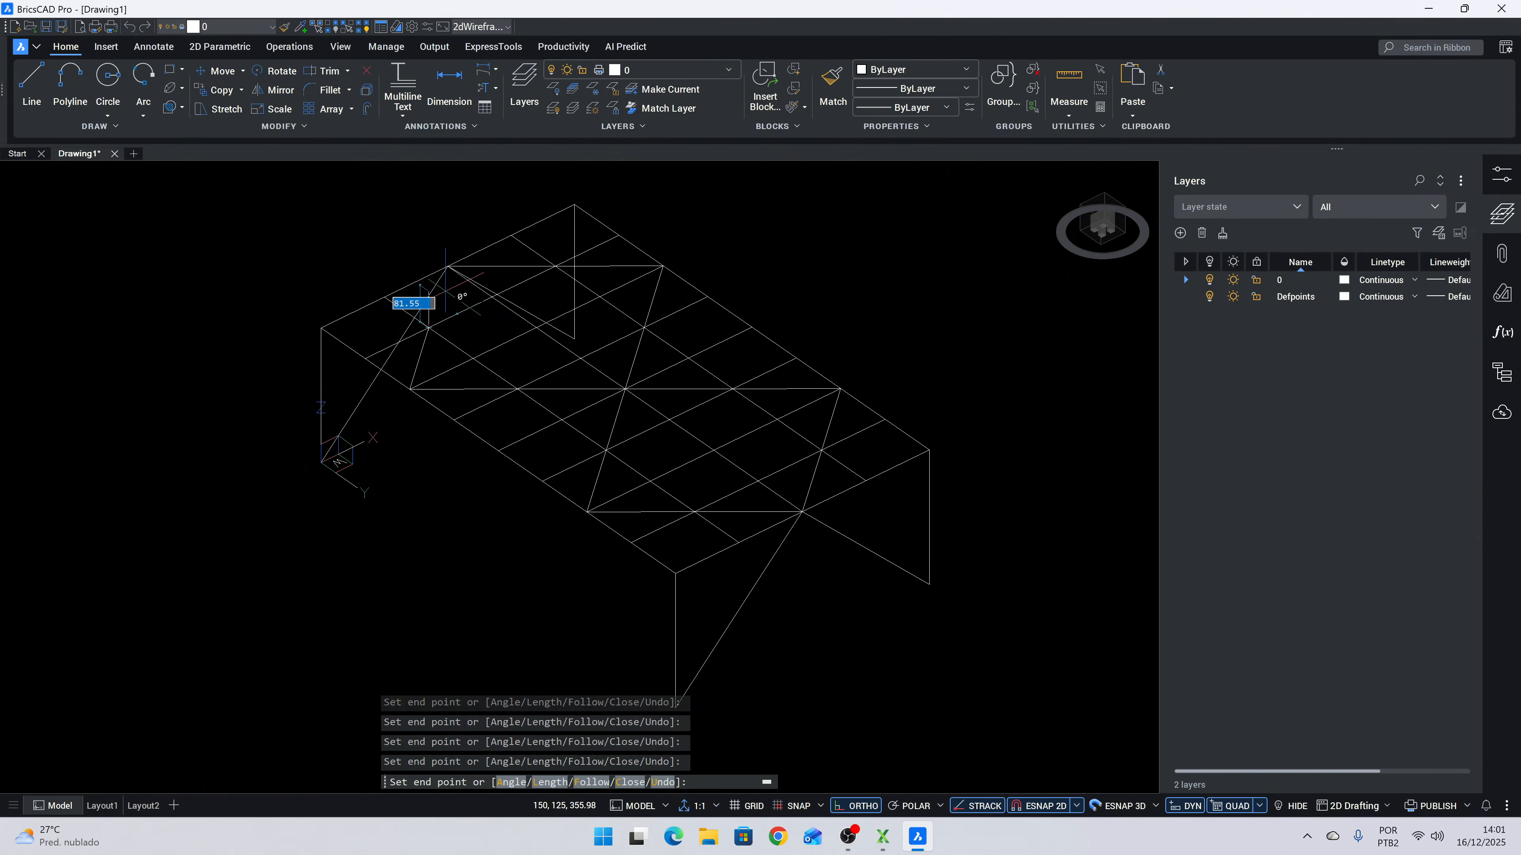
pyautogui.click(446, 266)
pyautogui.press('Escape')
# Inspect the braced frame from several isometric directions and orbited viewpoints.
pyautogui.keyDown('shift'); pyautogui.moveTo(623, 389); pyautogui.dragTo(743, 578, button='middle'); pyautogui.keyUp('shift')
pyautogui.keyDown('shift'); pyautogui.moveTo(718, 564); pyautogui.dragTo(245, 581, button='middle'); pyautogui.keyUp('shift')
pyautogui.scroll(-5, 665, 532)
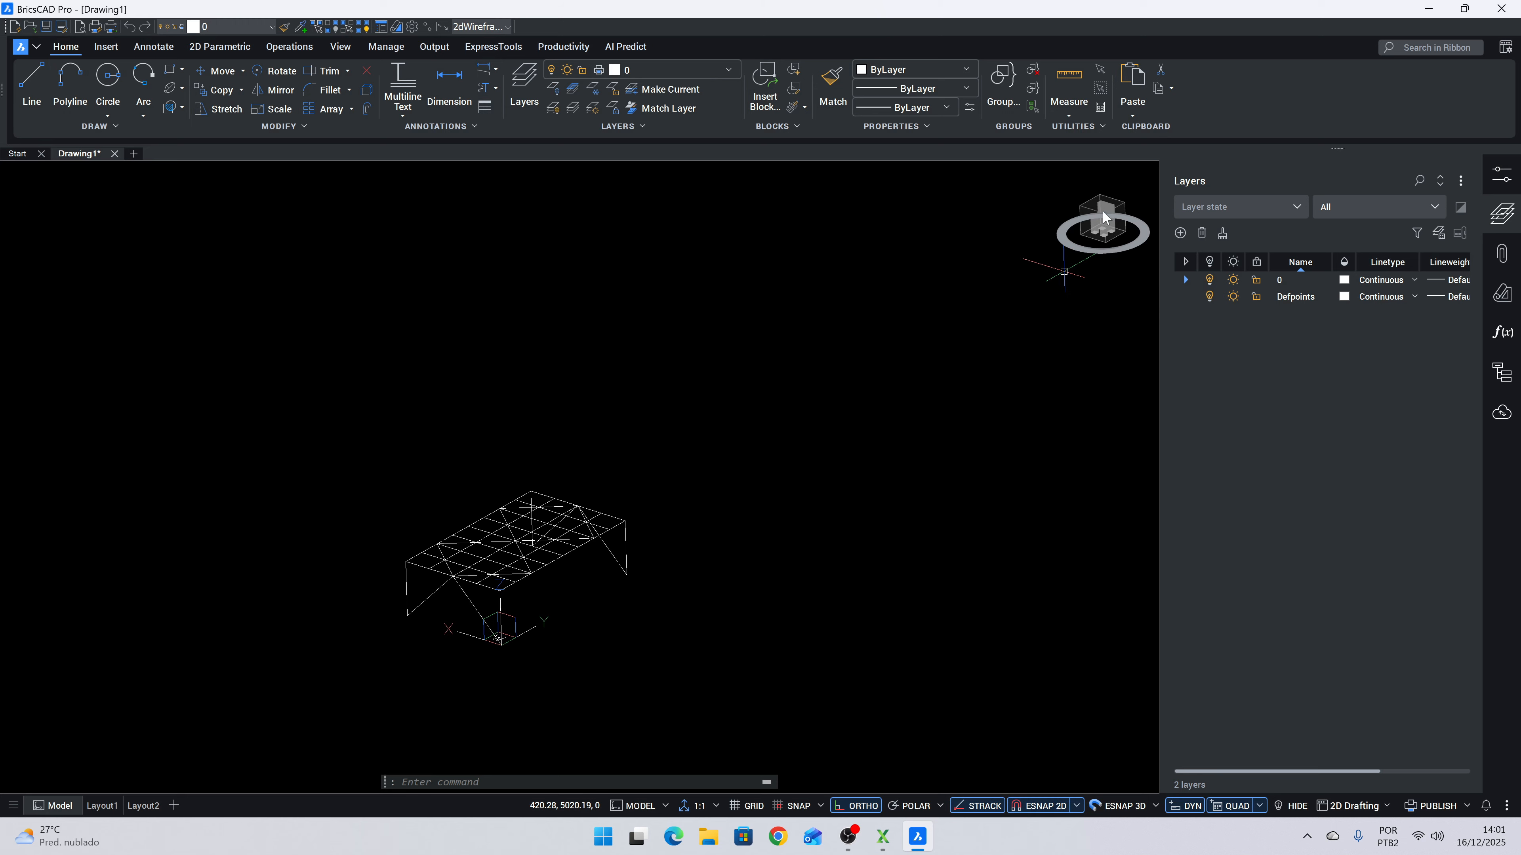
pyautogui.click(1099, 205)
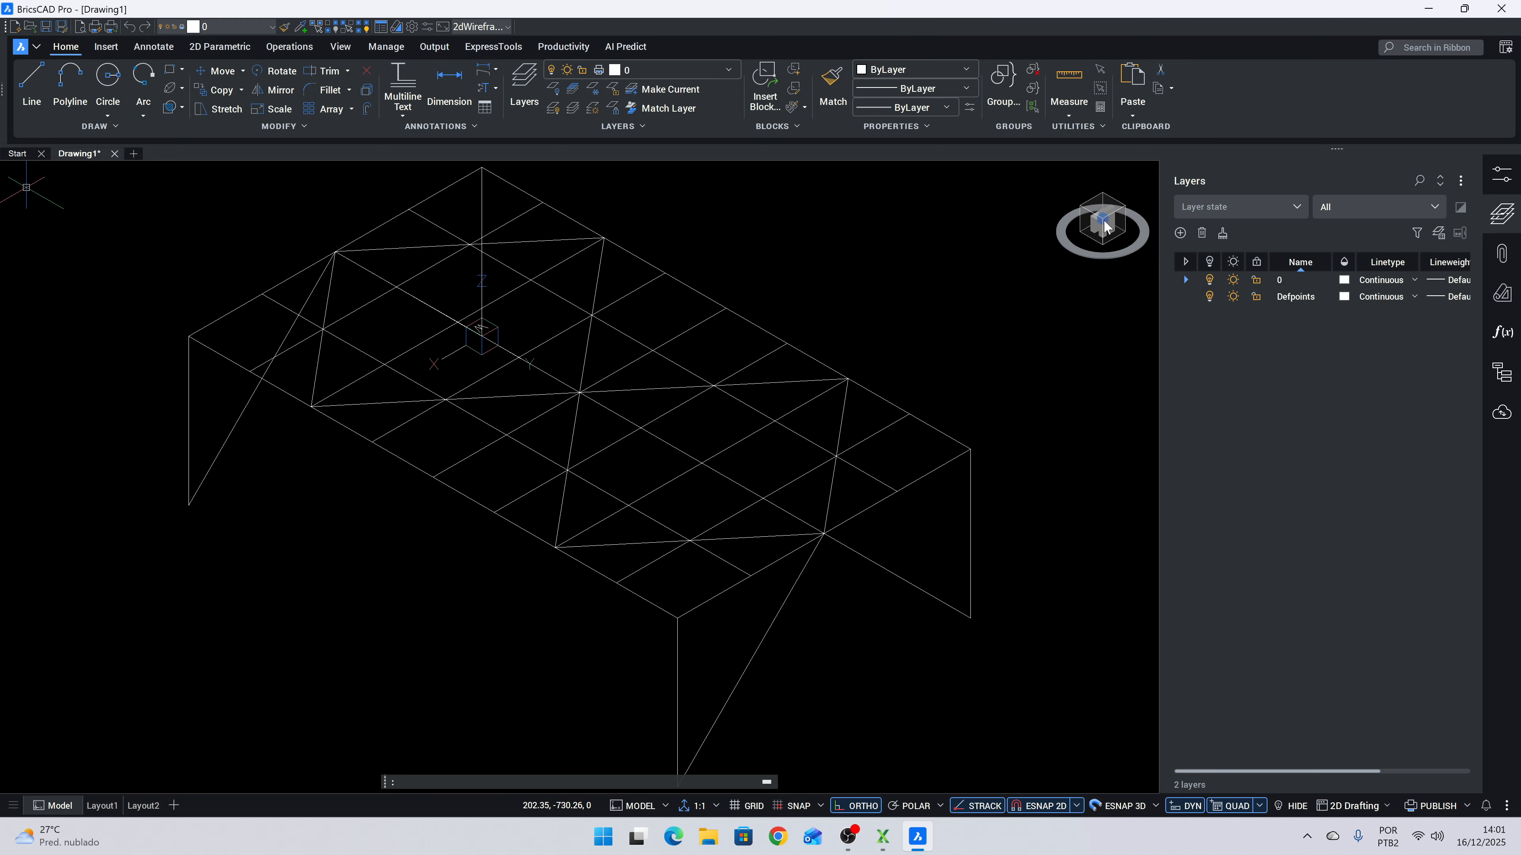
pyautogui.click(1102, 199)
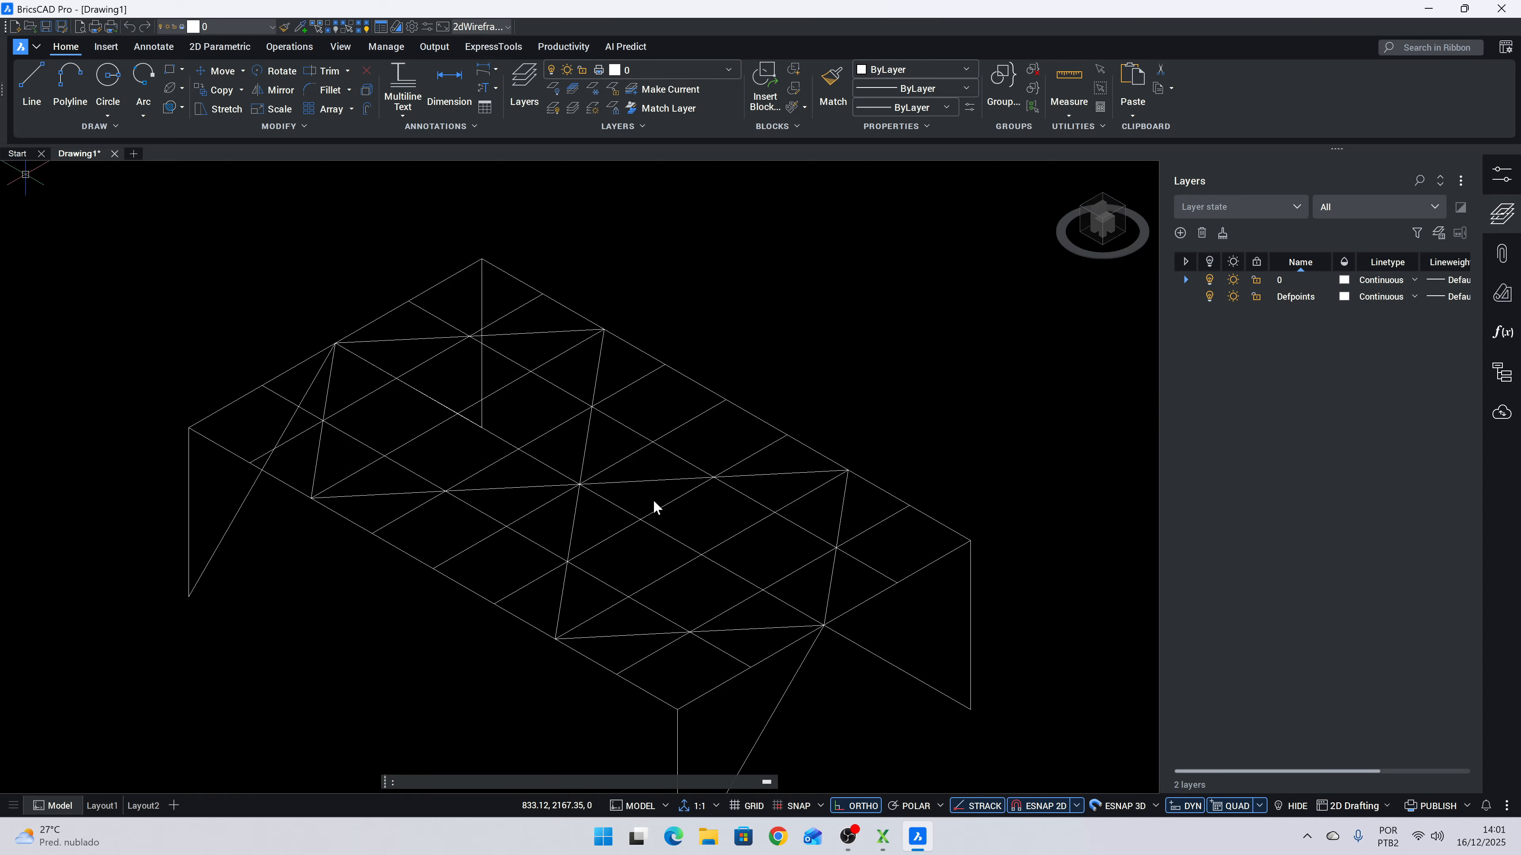
pyautogui.scroll(-2, 662, 505)
pyautogui.moveTo(659, 595); pyautogui.dragTo(621, 557, button='middle')
pyautogui.scroll(2, 614, 549)
pyautogui.scroll(-4, 592, 469)
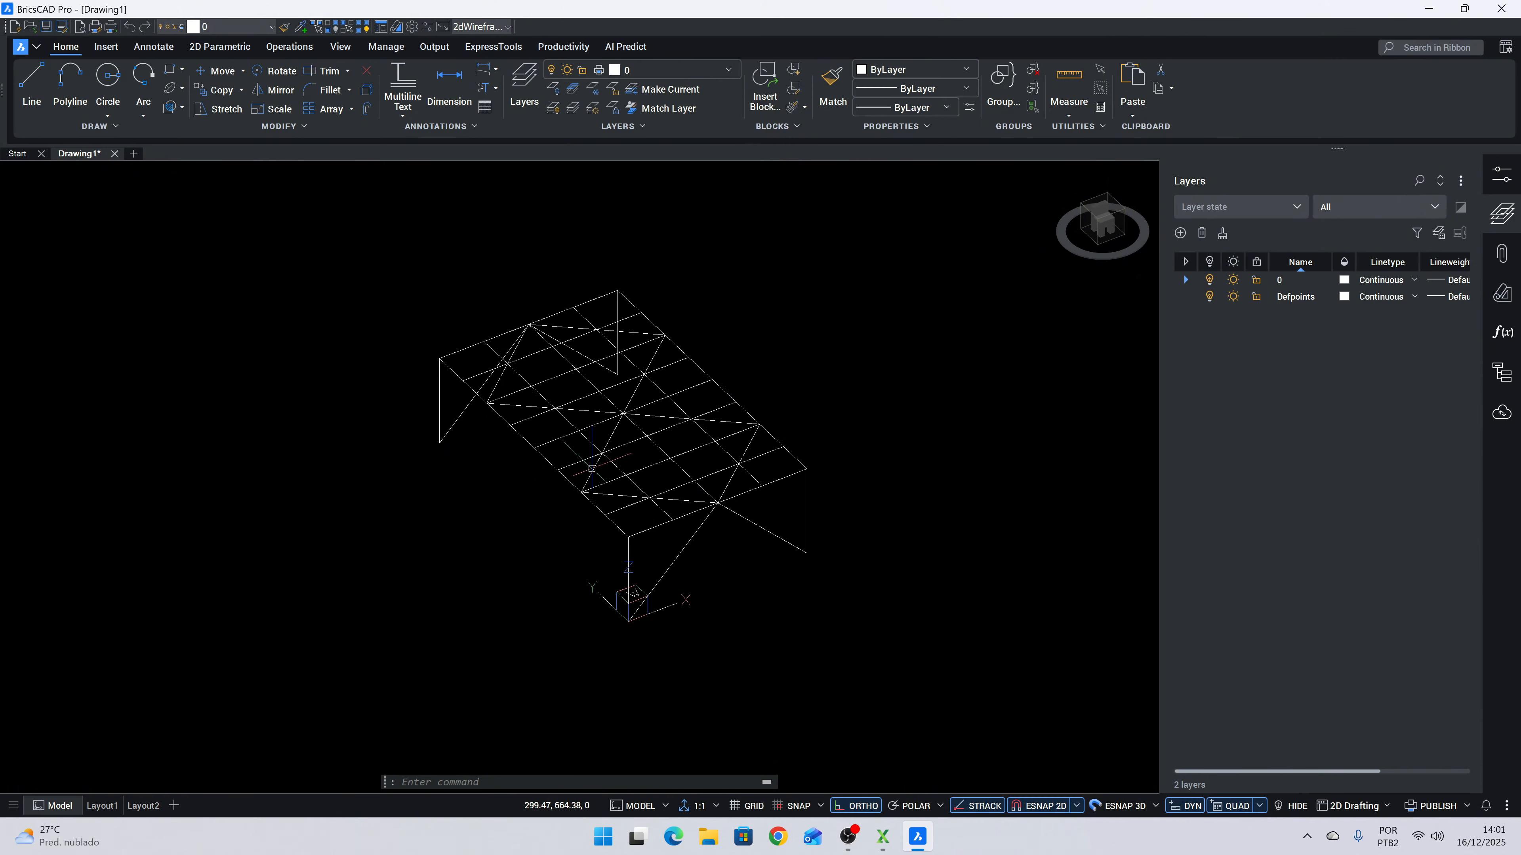
pyautogui.scroll(2, 553, 415)
pyautogui.keyDown('shift'); pyautogui.moveTo(527, 479); pyautogui.dragTo(599, 545, button='middle'); pyautogui.keyUp('shift')
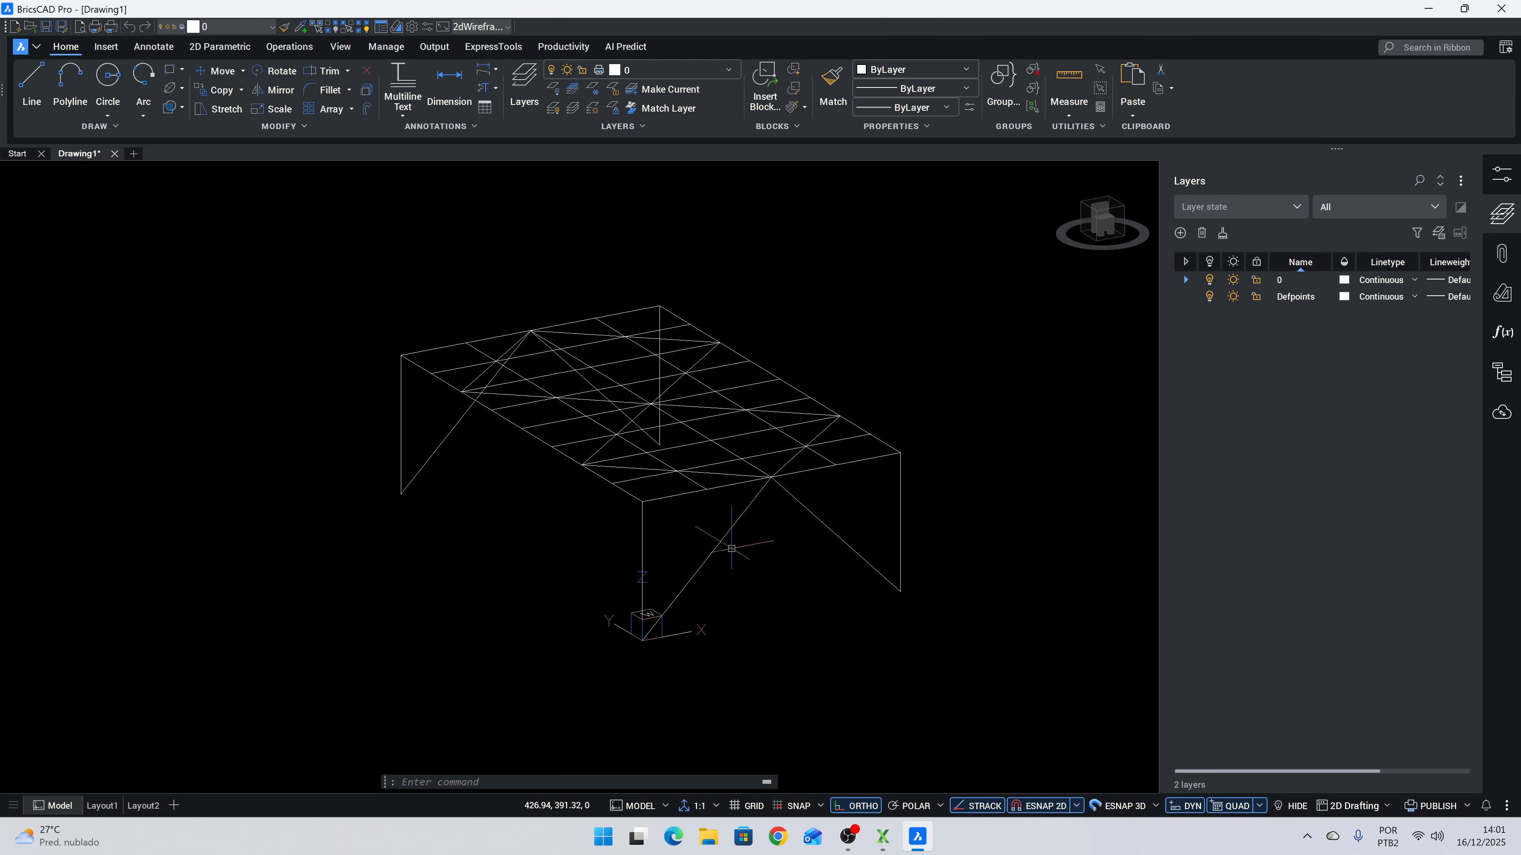
pyautogui.keyDown('shift'); pyautogui.moveTo(718, 491); pyautogui.dragTo(691, 589, button='middle'); pyautogui.keyUp('shift')
# Highlight a roof brace segment and the whole frame to review the members, and clear the selection.
pyautogui.click(651, 593)
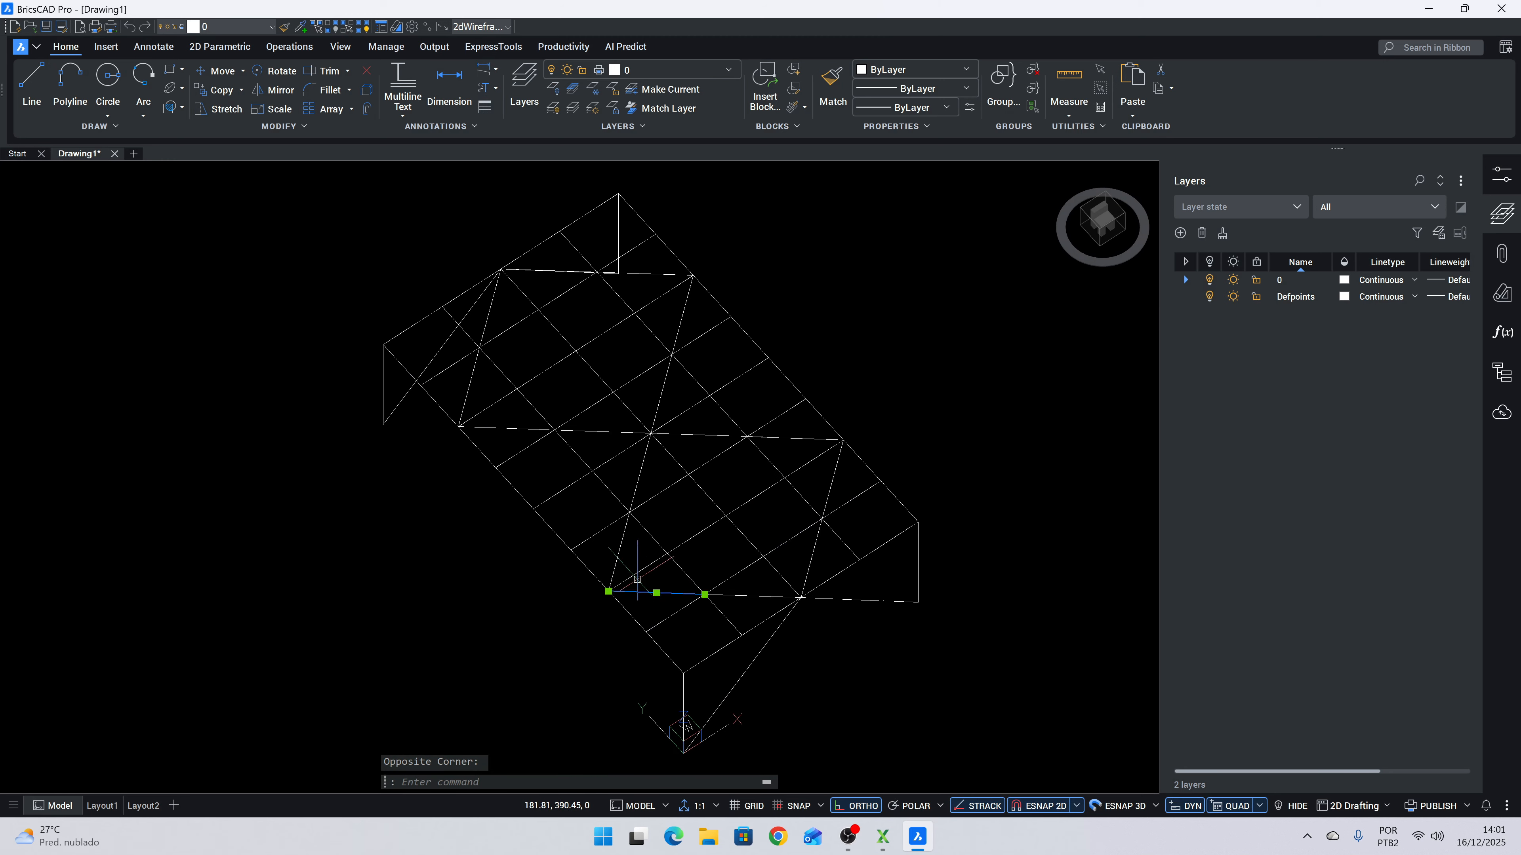
pyautogui.press('Escape')
pyautogui.keyDown('shift'); pyautogui.moveTo(664, 567); pyautogui.dragTo(662, 530, button='middle'); pyautogui.keyUp('shift')
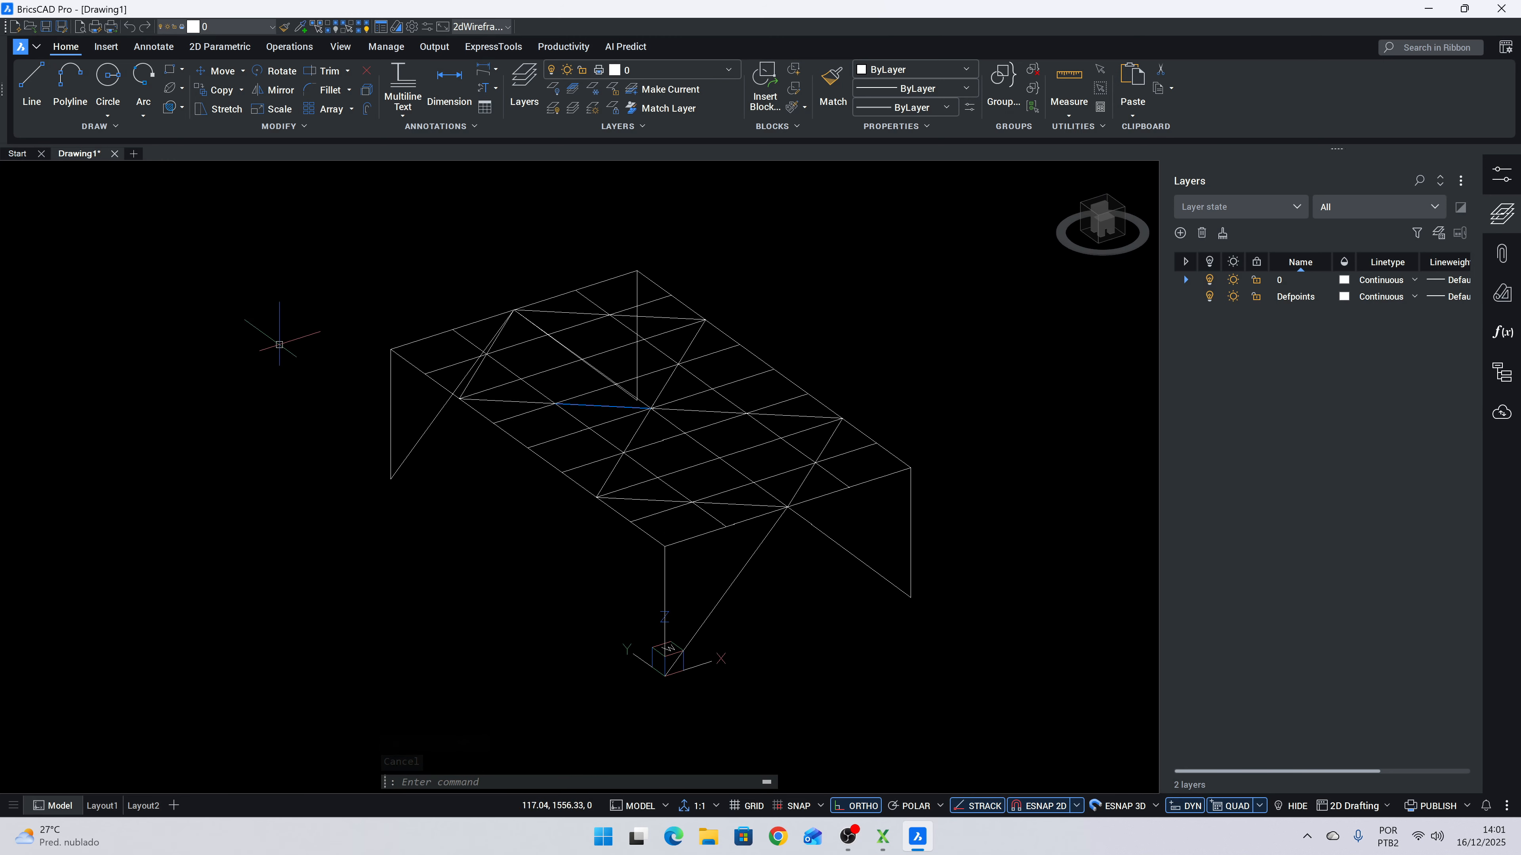
pyautogui.click(282, 235)
pyautogui.click(967, 712)
pyautogui.press('Escape')
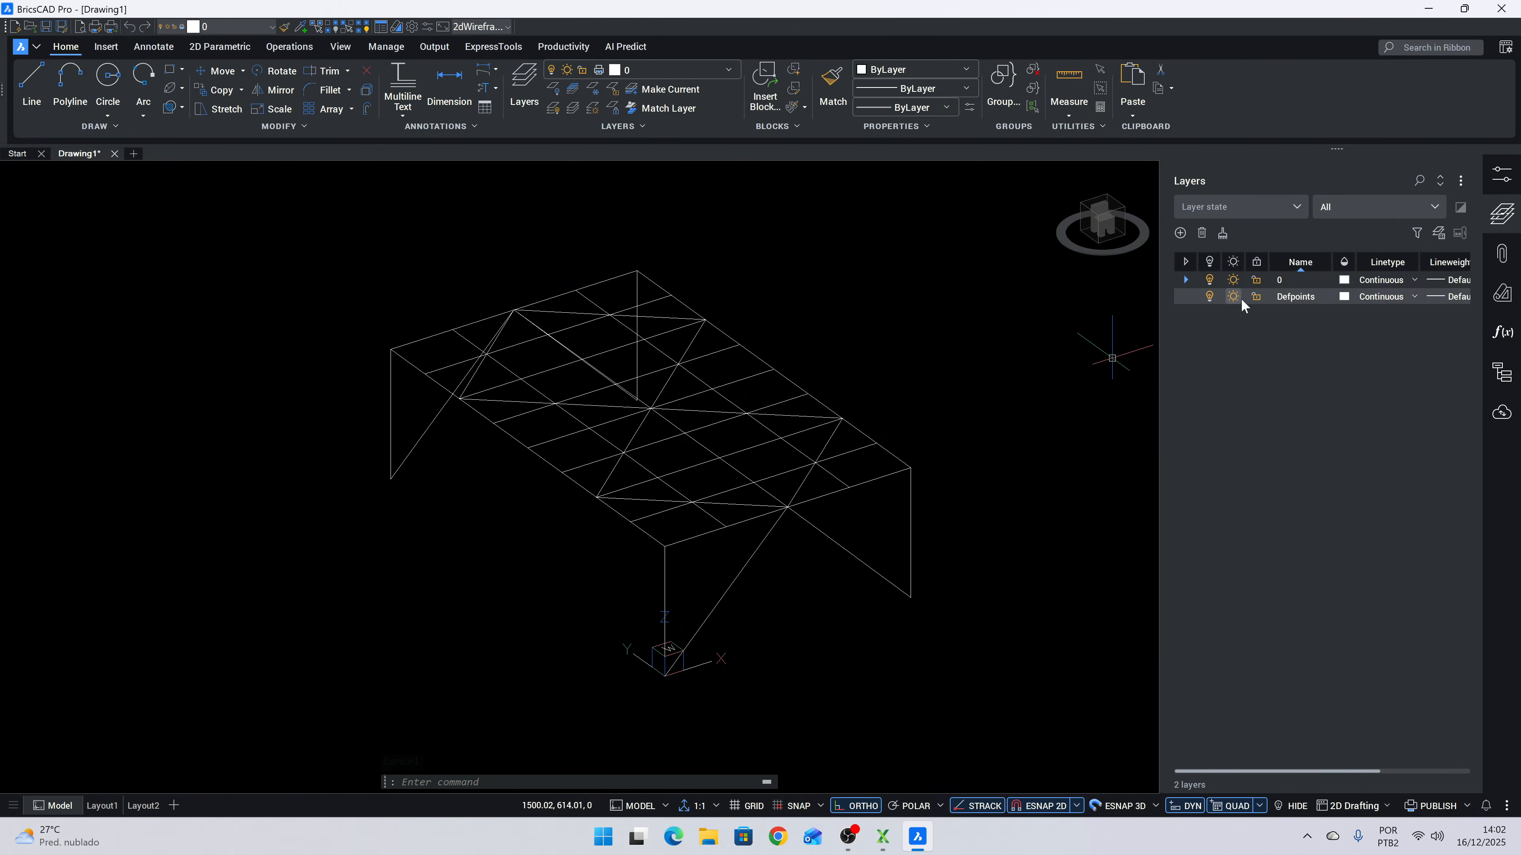
# Create a layer named COLUNA with the colour red.
pyautogui.click(1180, 233)
pyautogui.write('COLUNA')
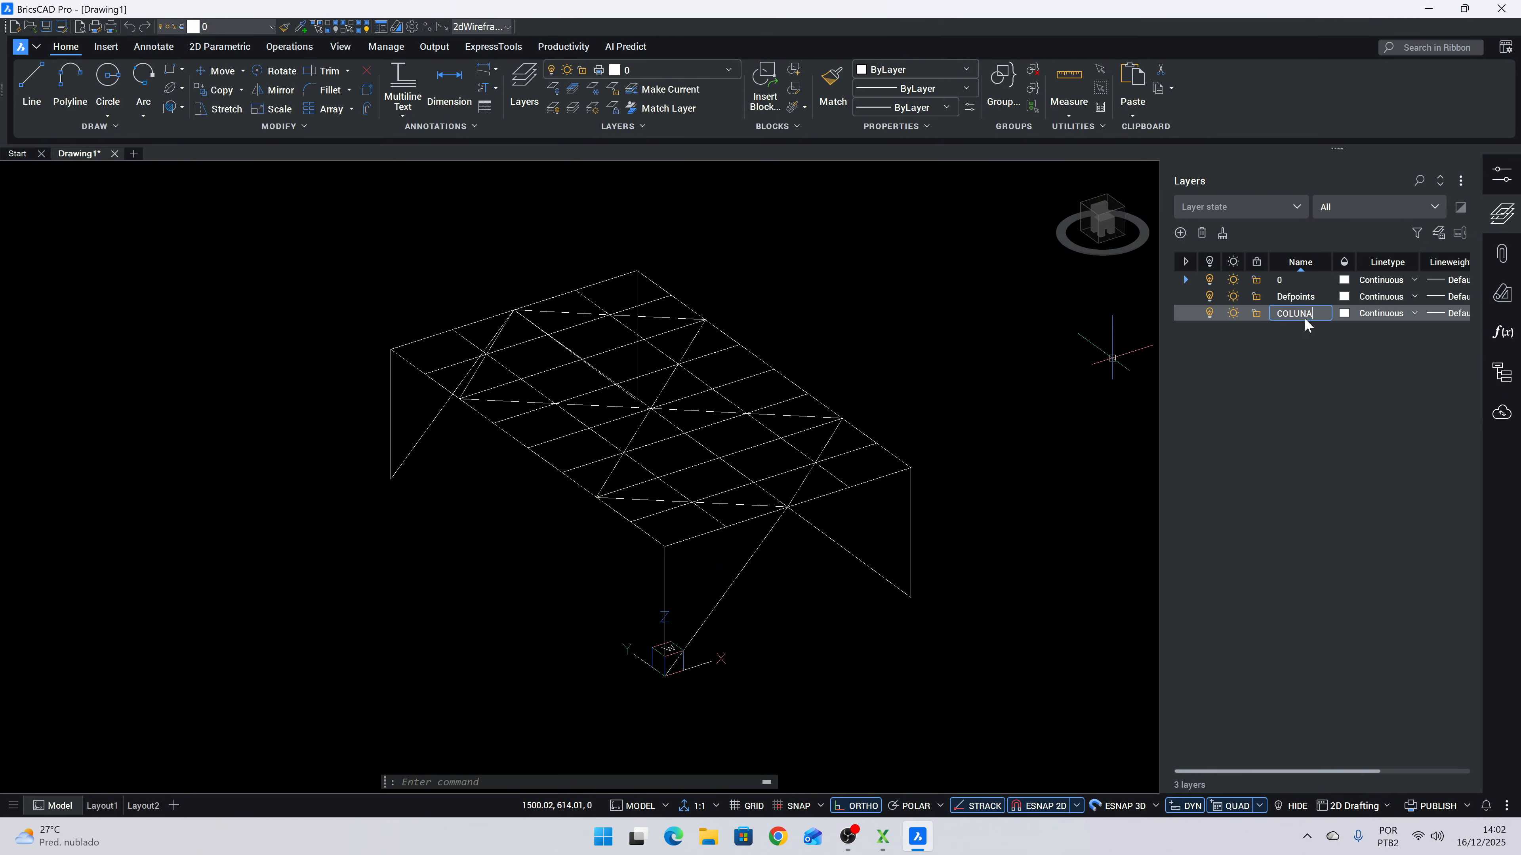
pyautogui.click(1344, 313)
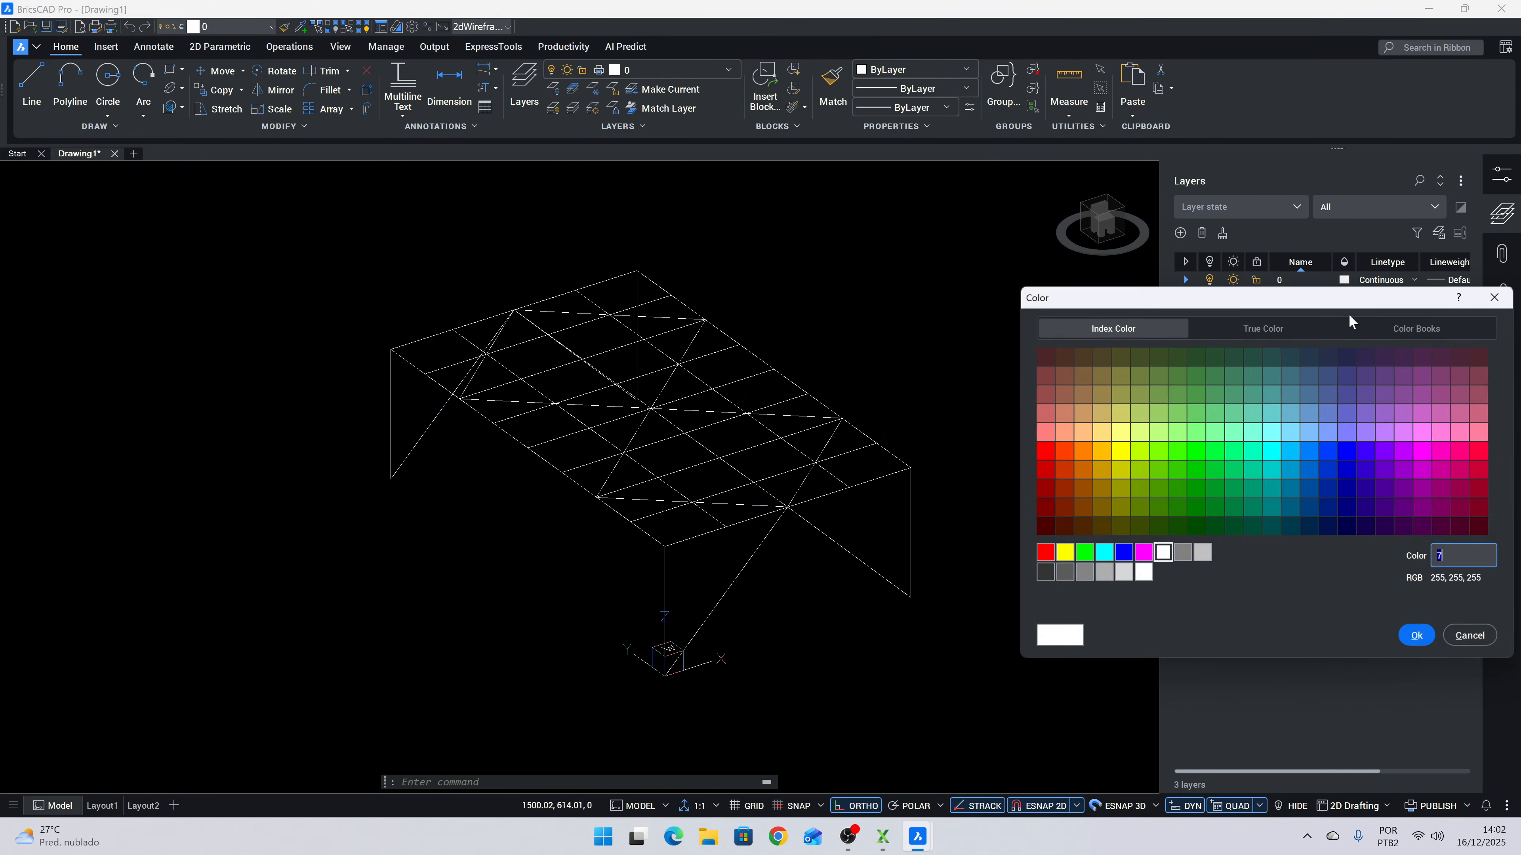
pyautogui.click(1044, 552)
pyautogui.click(1419, 637)
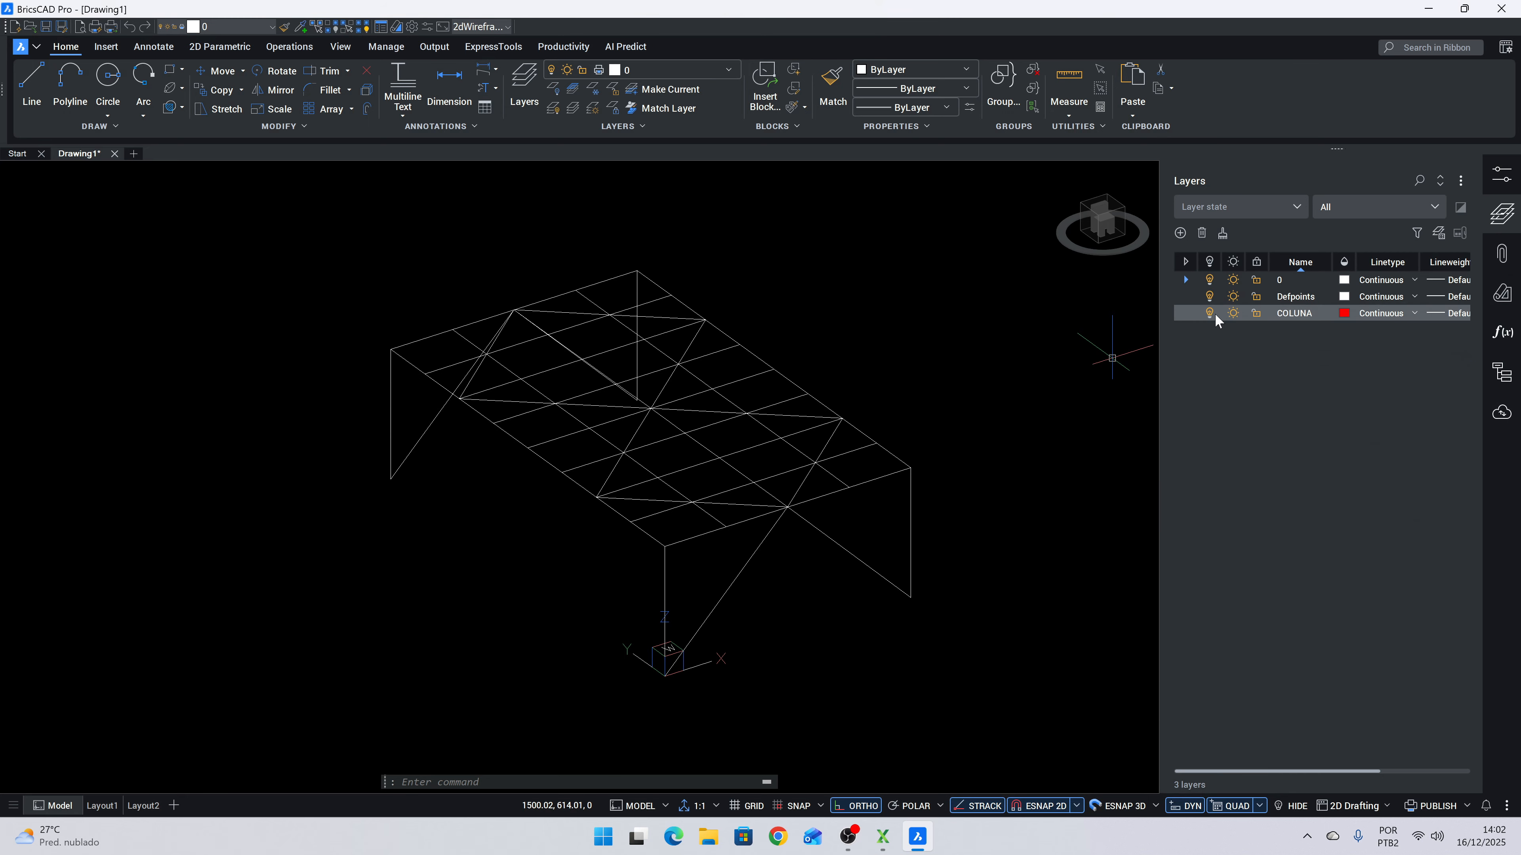
# Create a layer named VIGASP with the blue index colour 170.
pyautogui.click(1180, 232)
pyautogui.write('VIGASP')
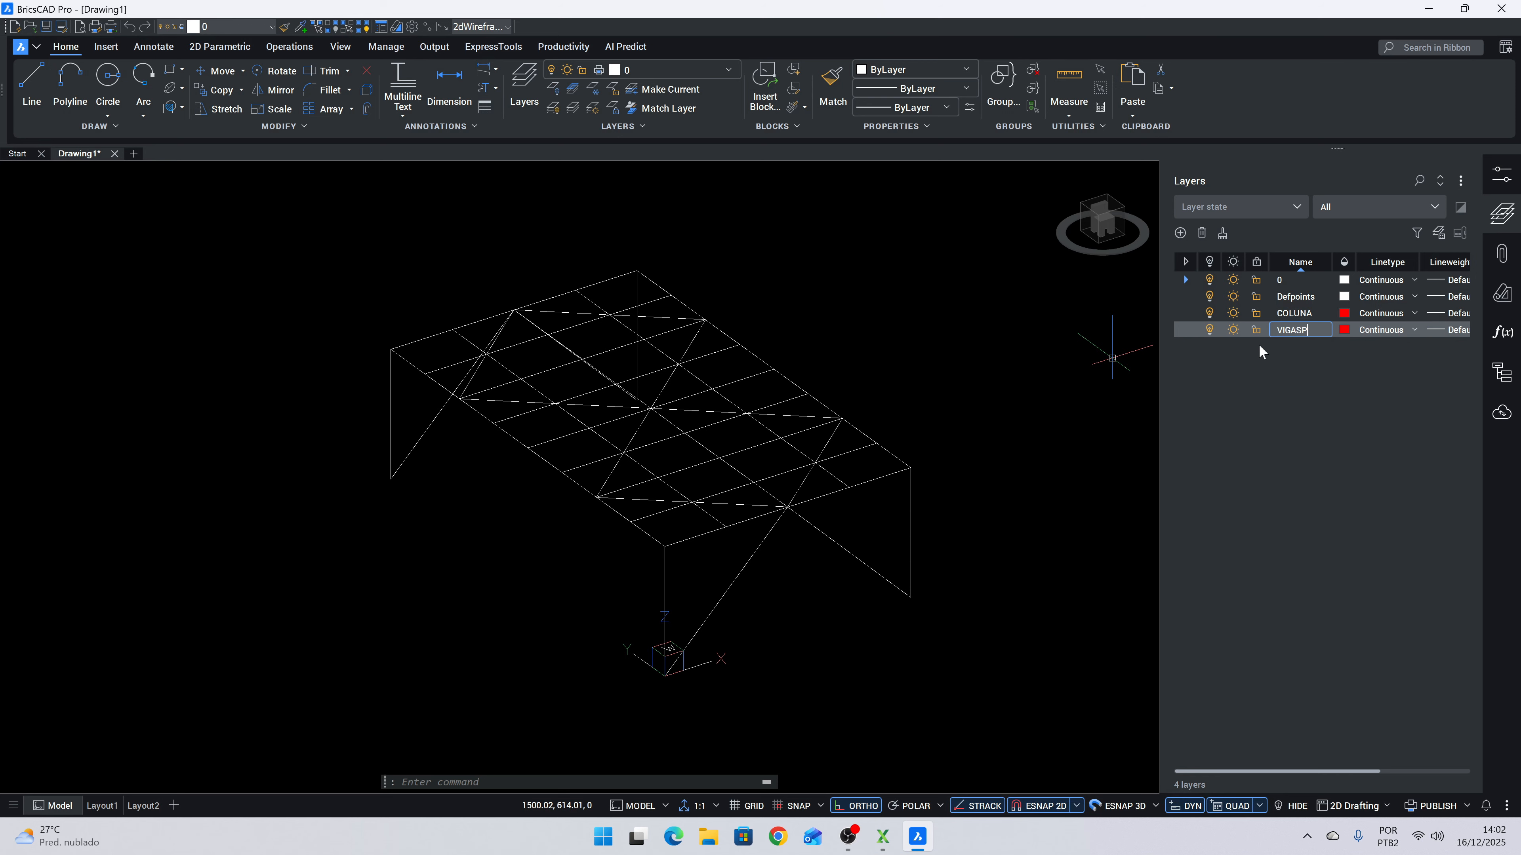
pyautogui.click(1344, 330)
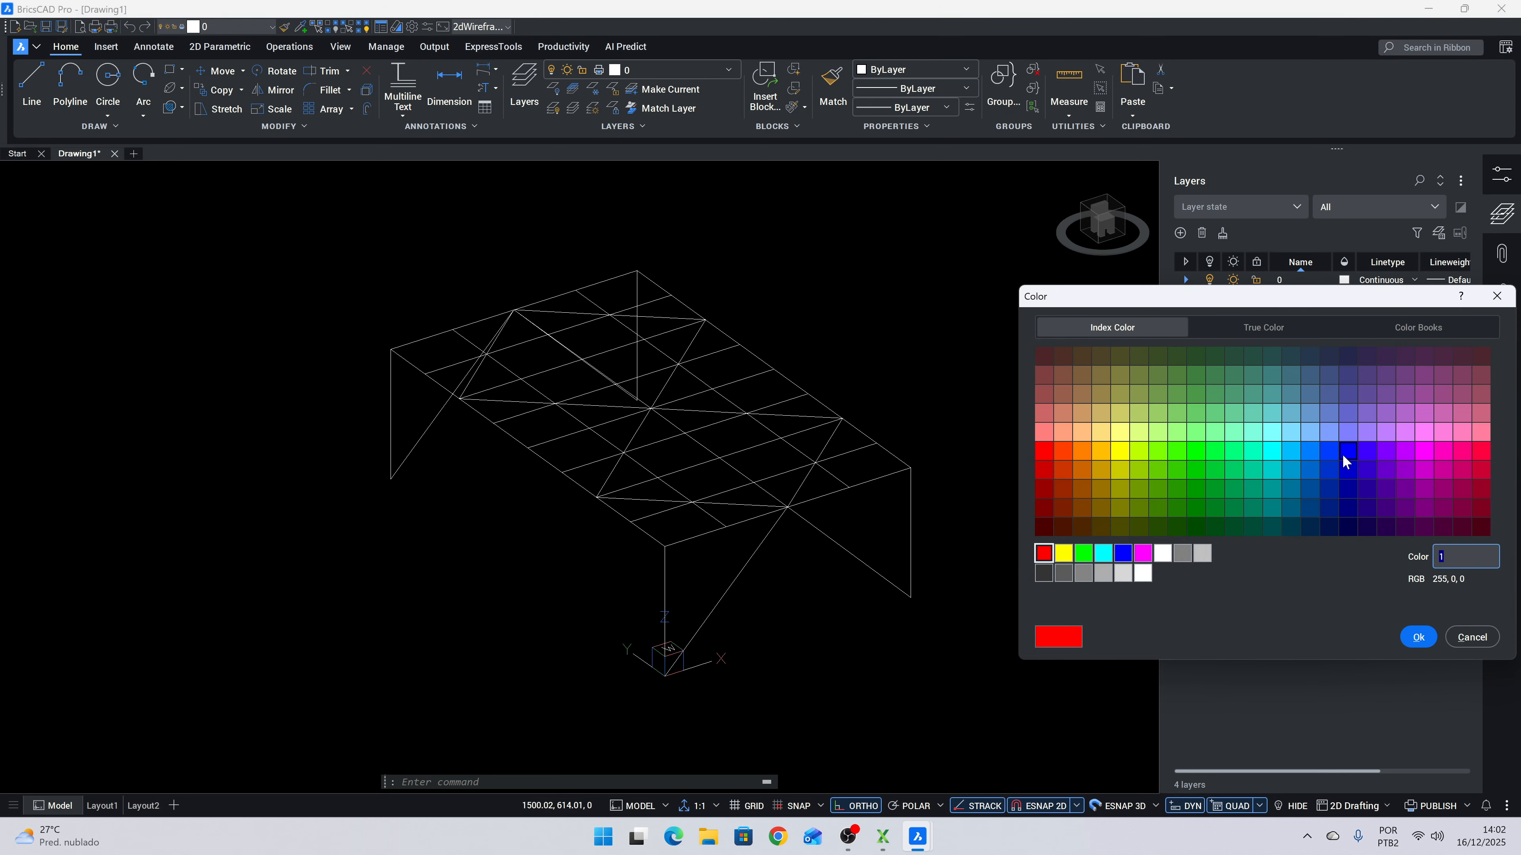
pyautogui.click(1348, 451)
pyautogui.click(1418, 636)
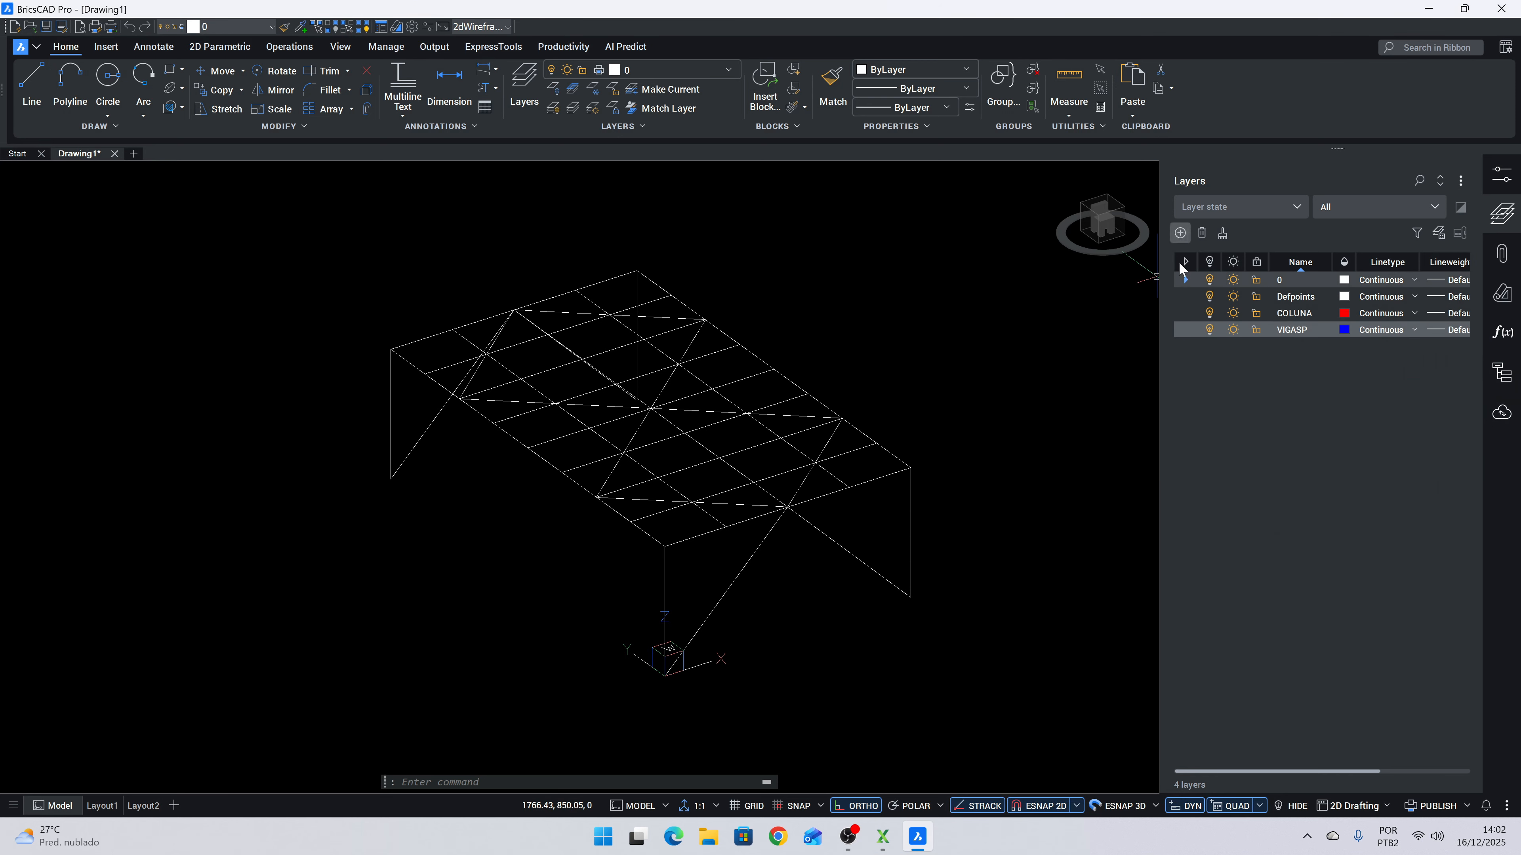
# Create a layer named VIGASS with the colour green.
pyautogui.click(1180, 233)
pyautogui.write('VIGAS')
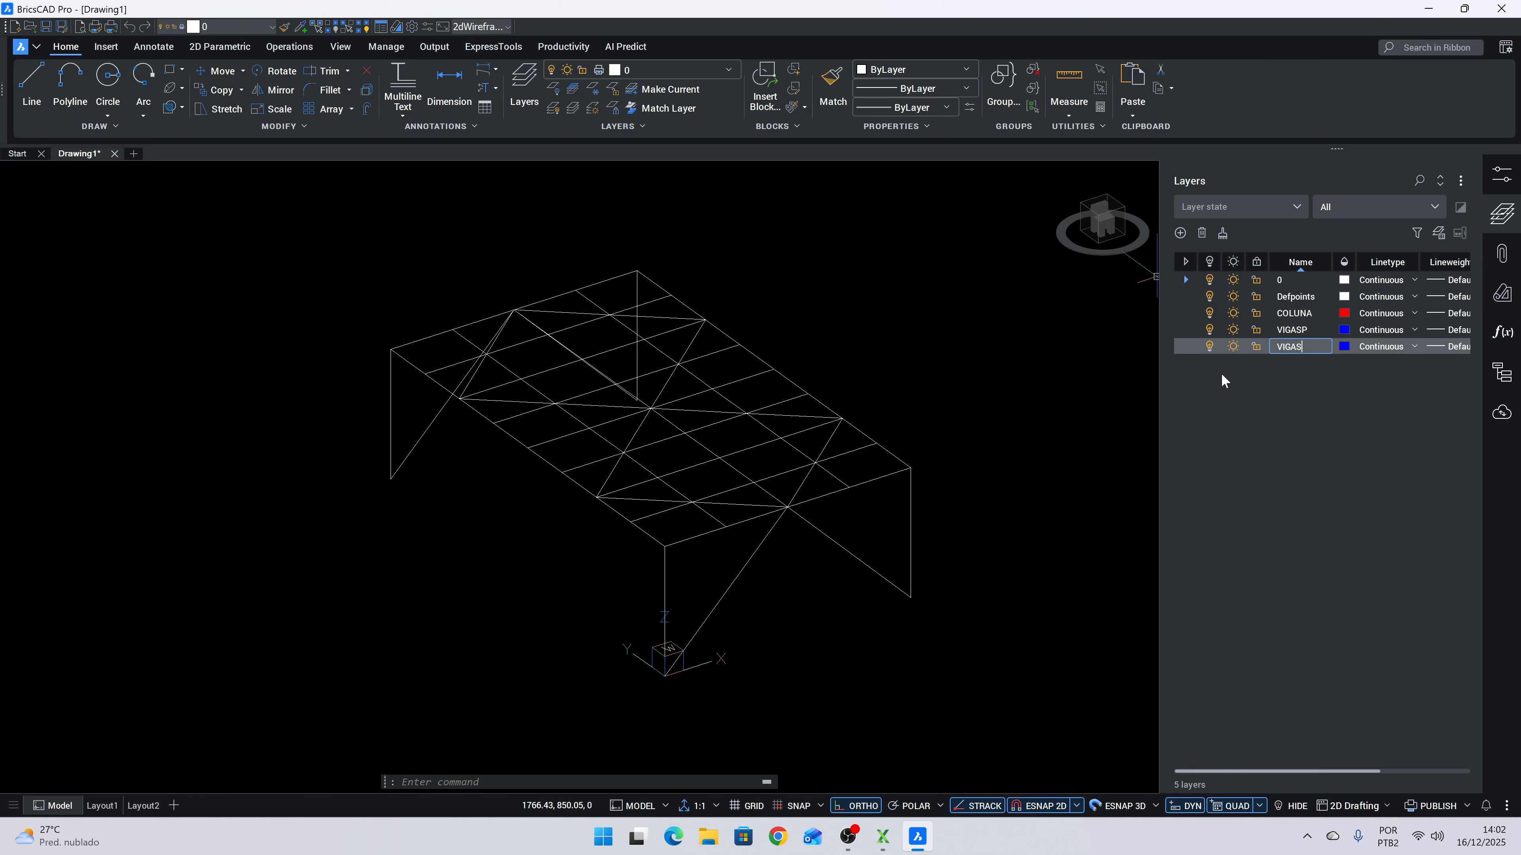
pyautogui.write('S')
pyautogui.click(1345, 347)
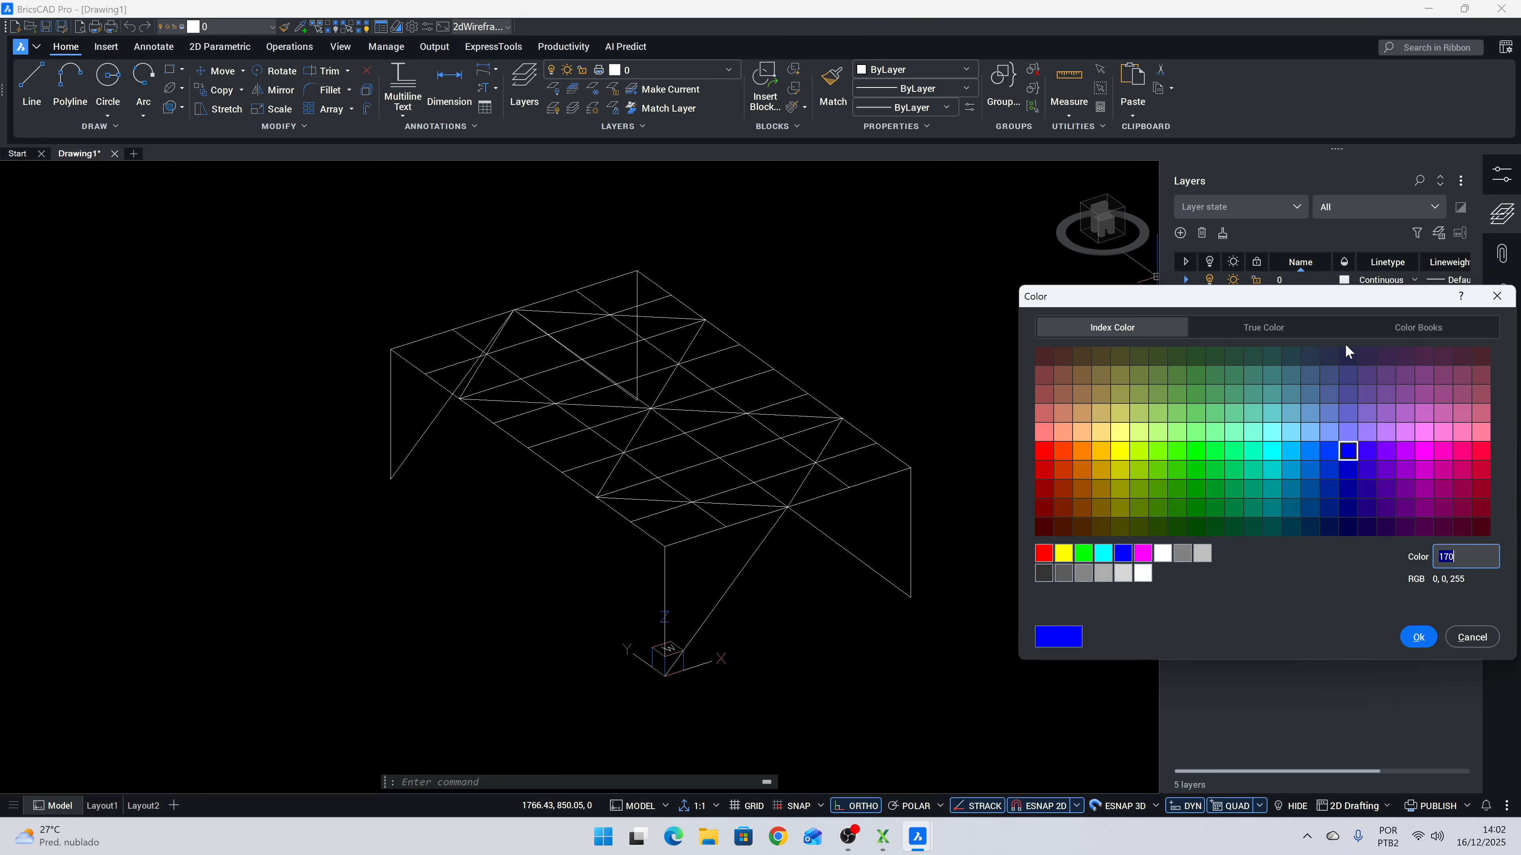
pyautogui.click(1084, 553)
pyautogui.click(1417, 637)
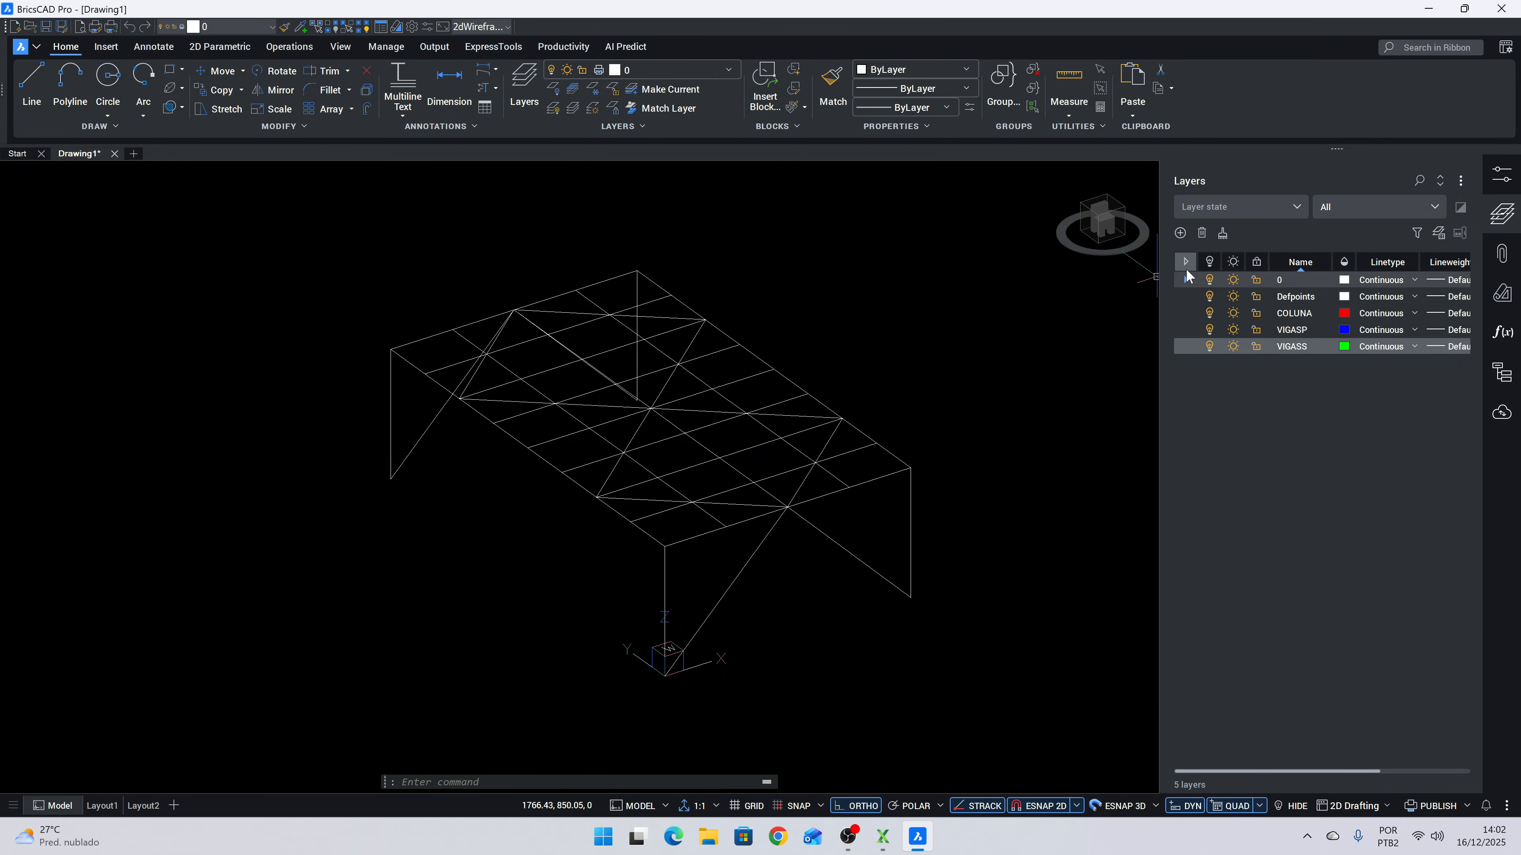
# Create a layer named CONTV with the magenta index colour 6.
pyautogui.click(1180, 234)
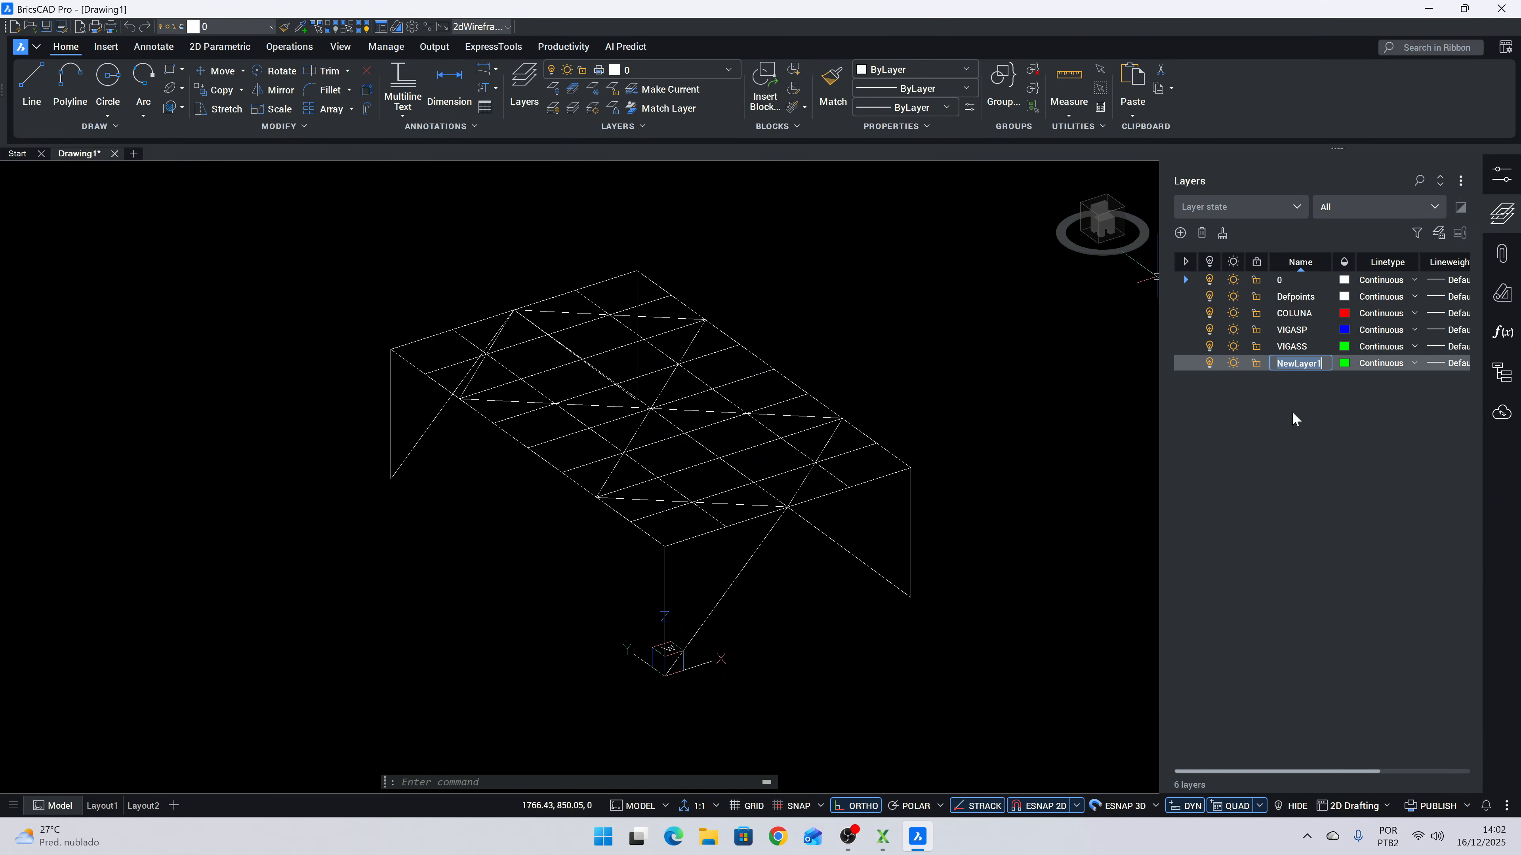
pyautogui.write('CONTV')
pyautogui.click(1343, 363)
pyautogui.click(1143, 553)
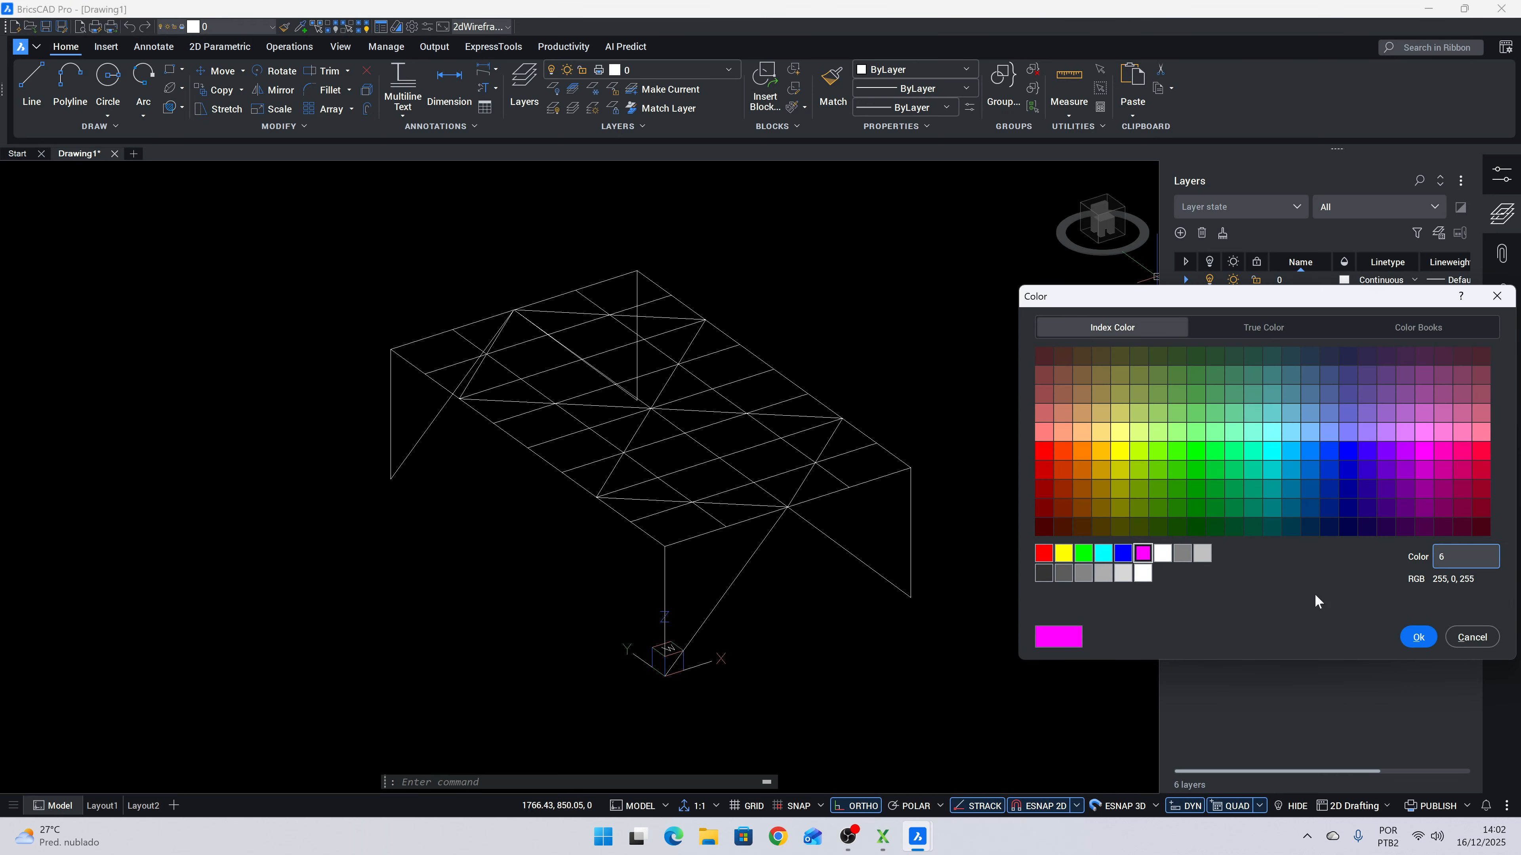
pyautogui.click(1418, 638)
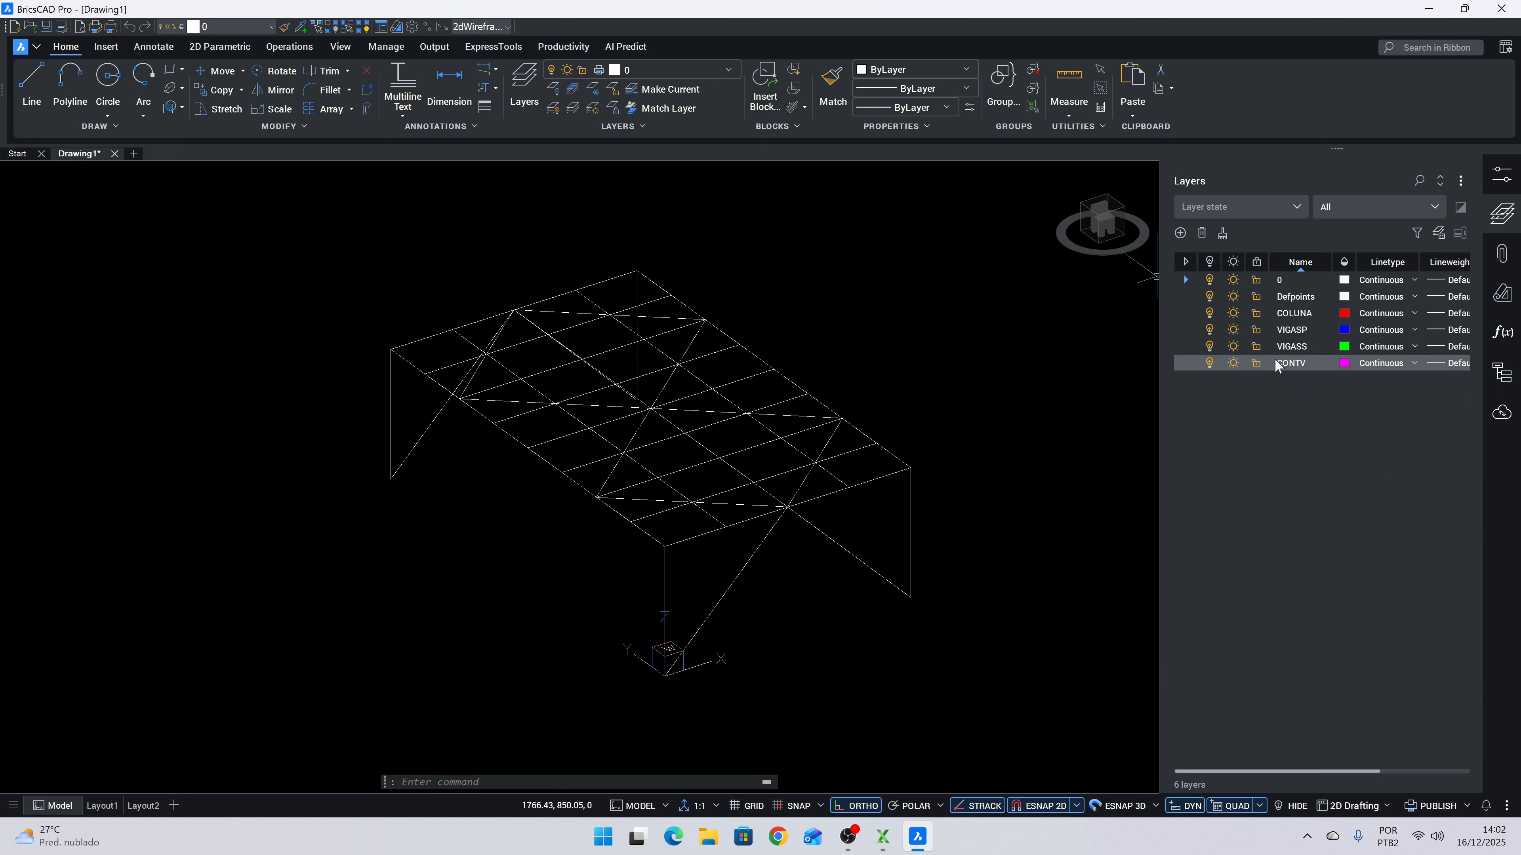
# Create a layer named CONTH with the cyan index colour 4.
pyautogui.click(1181, 233)
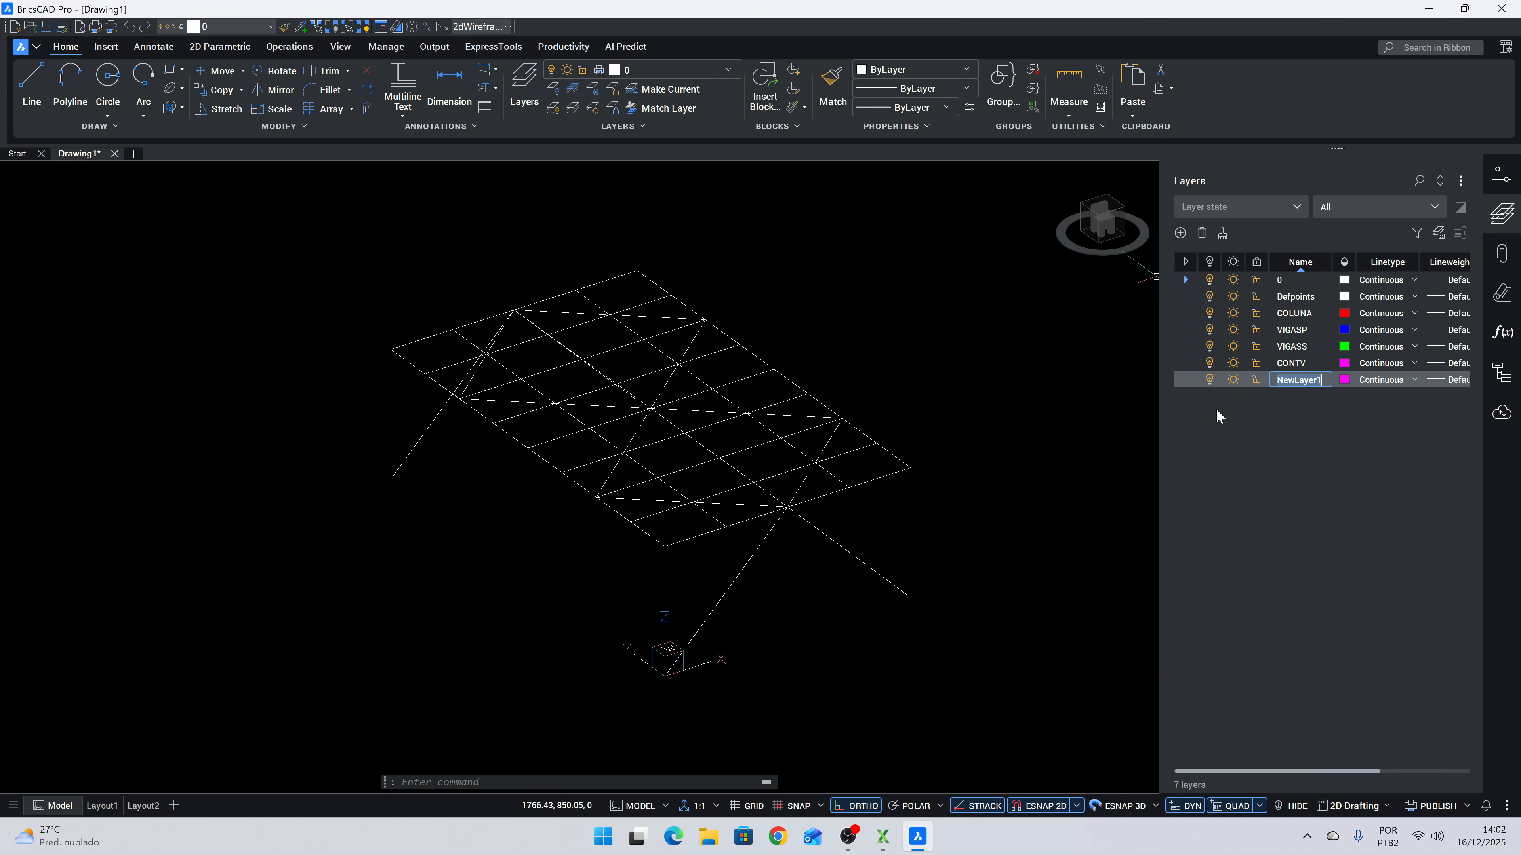
pyautogui.write('CONTH')
pyautogui.click(1345, 380)
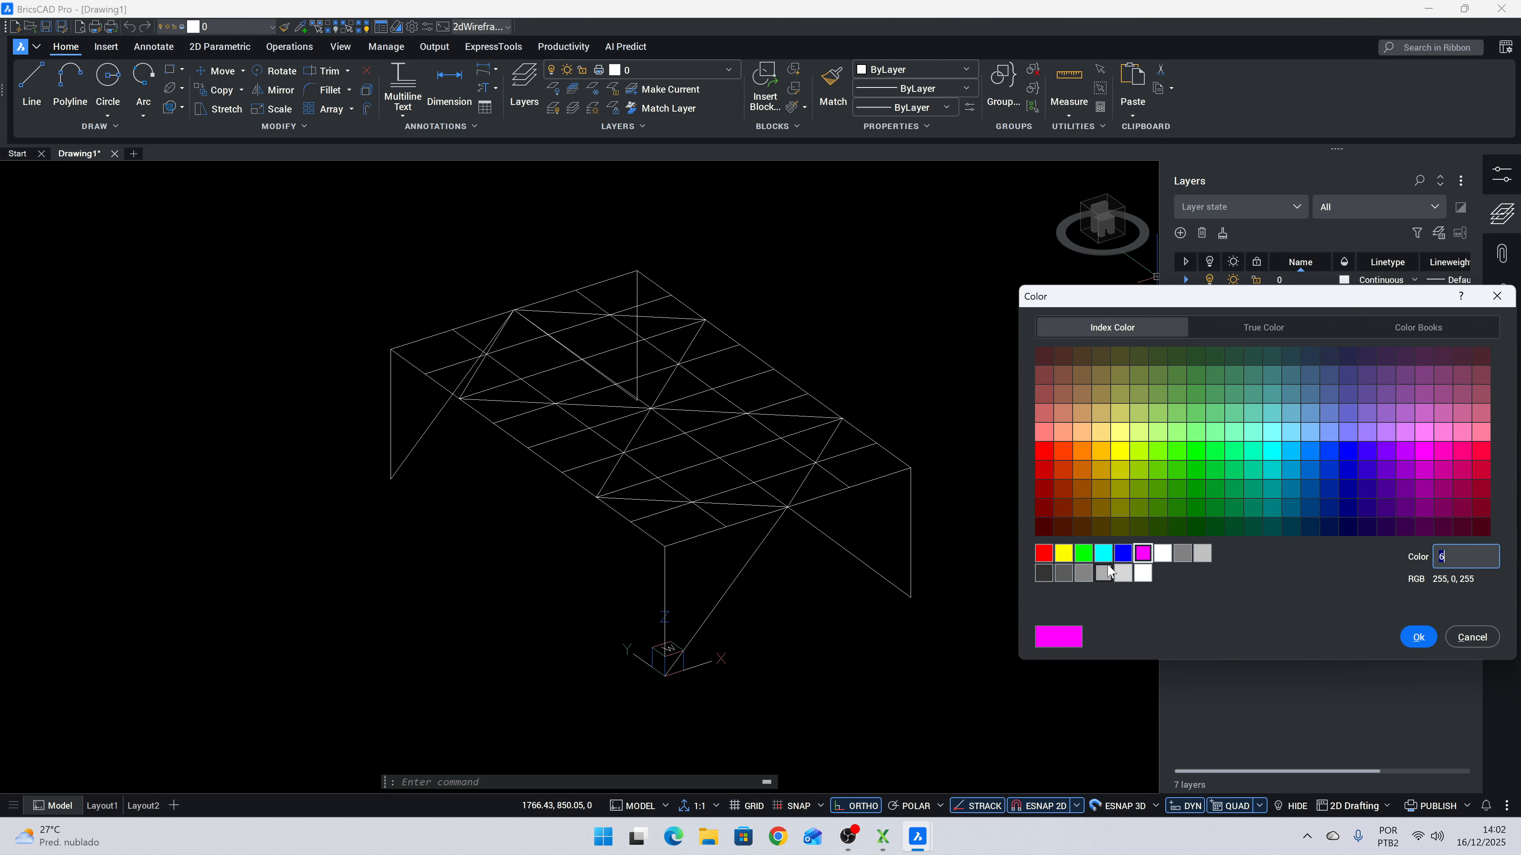
pyautogui.click(1103, 553)
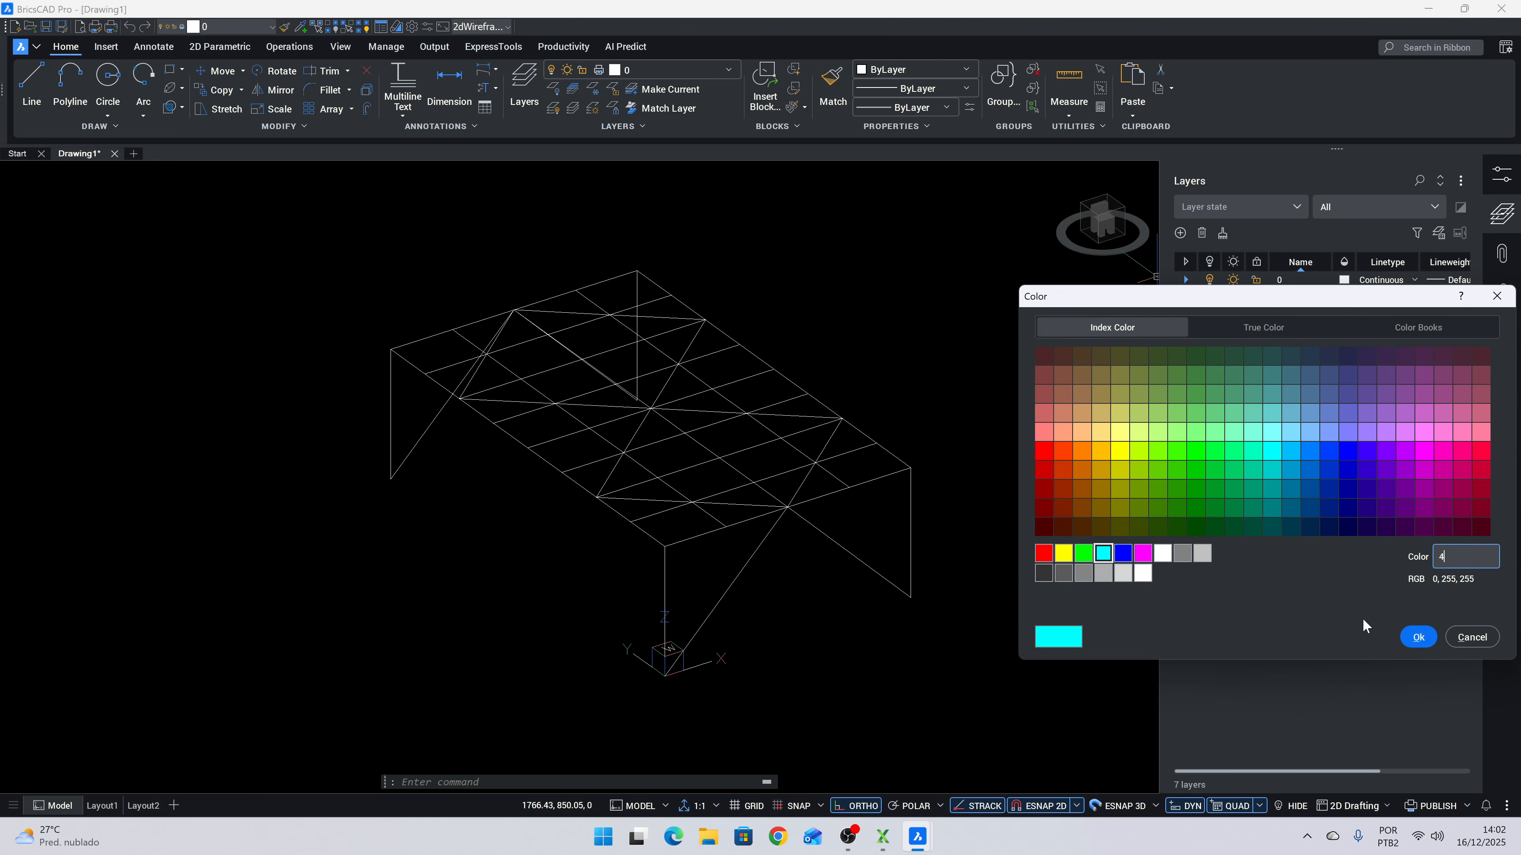
pyautogui.click(1418, 636)
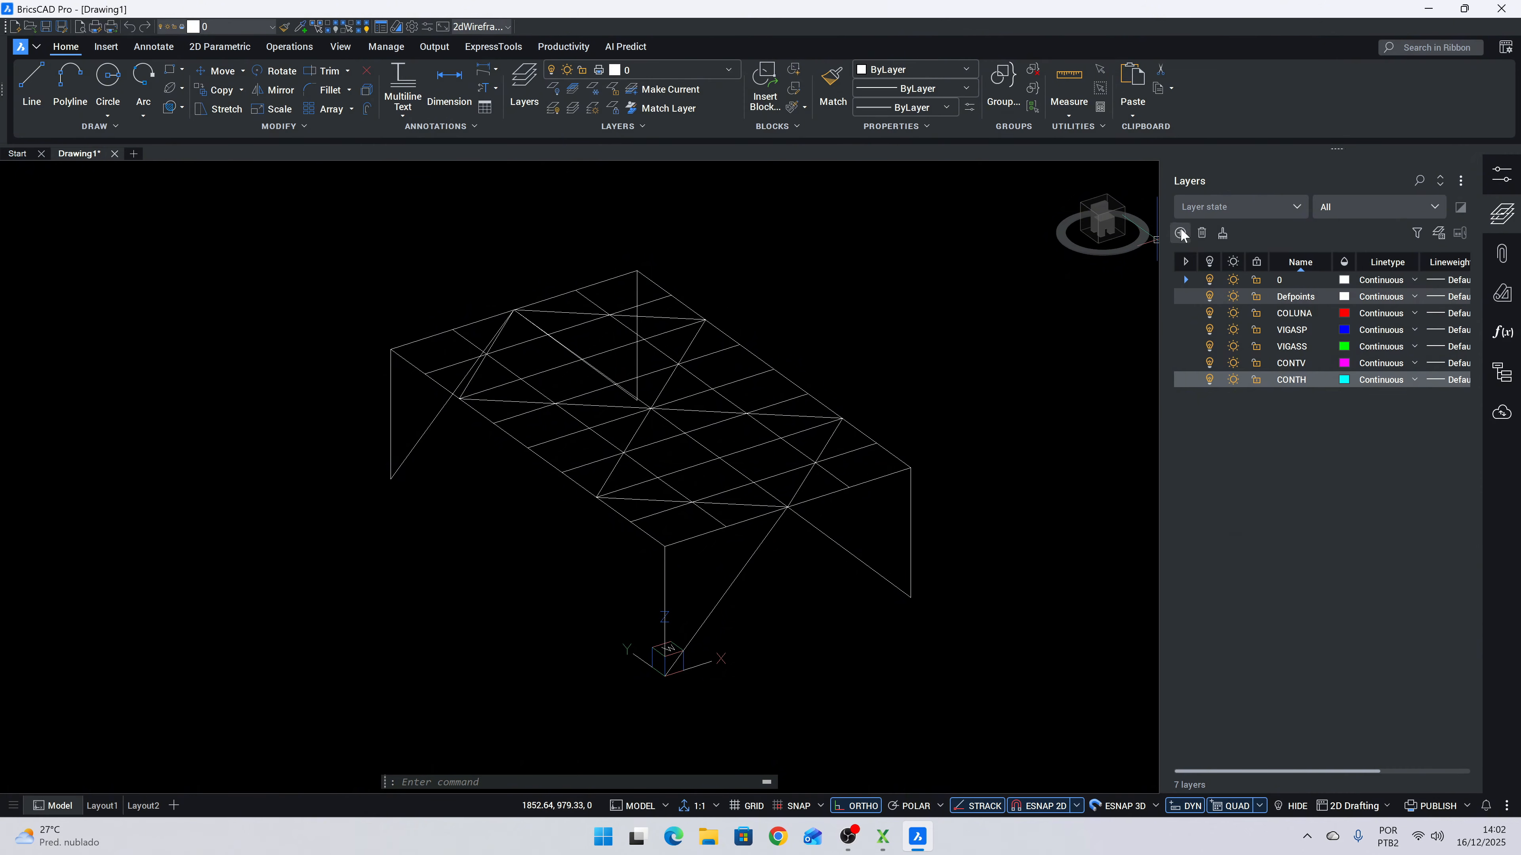
# Create a layer named TRAV with the colour yellow.
pyautogui.click(1180, 232)
pyautogui.write('TRAV')
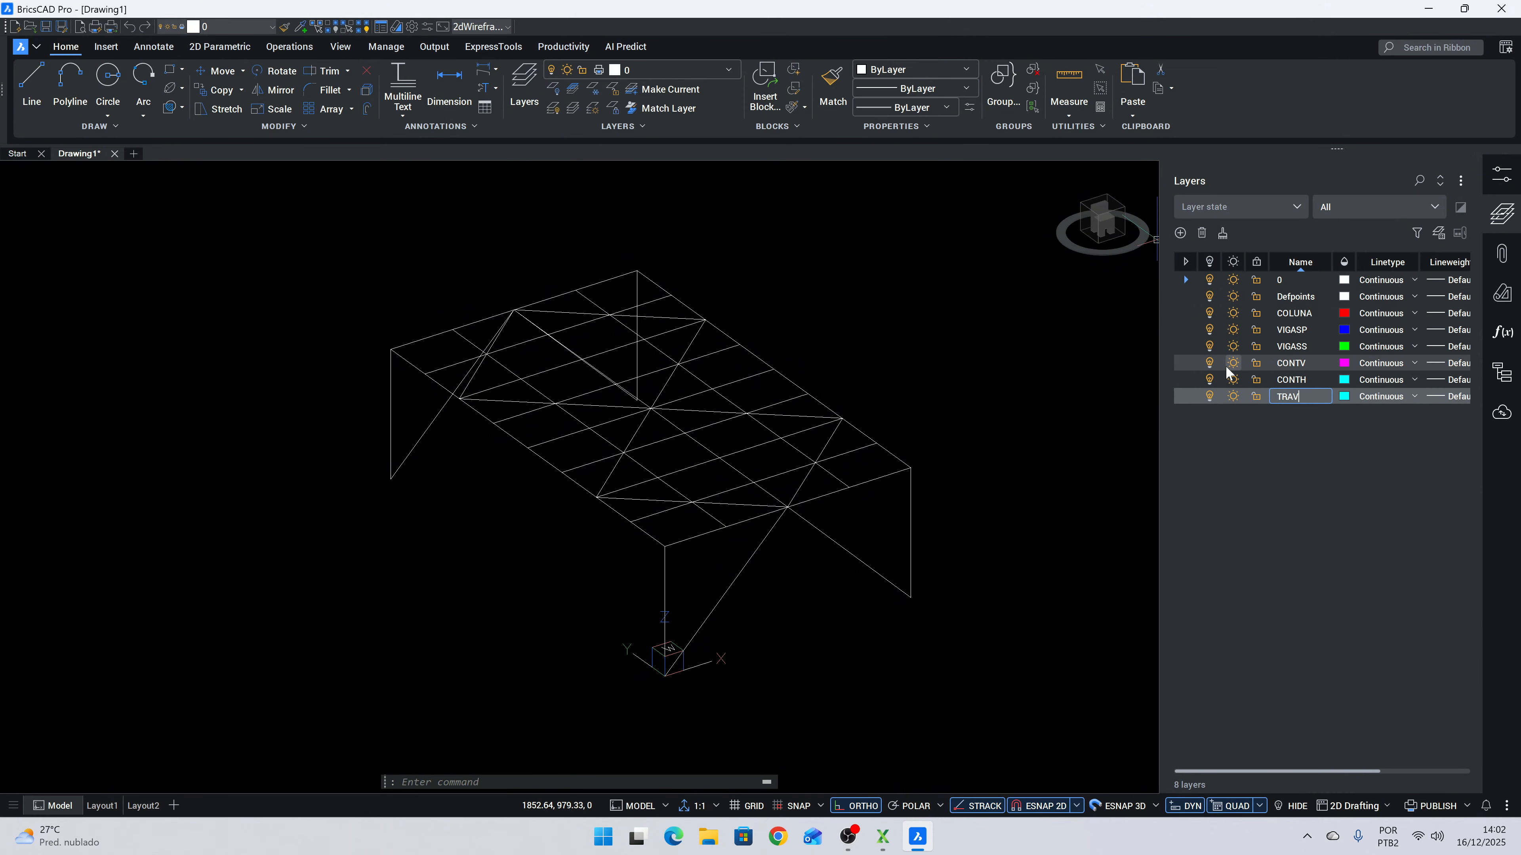
pyautogui.click(1344, 396)
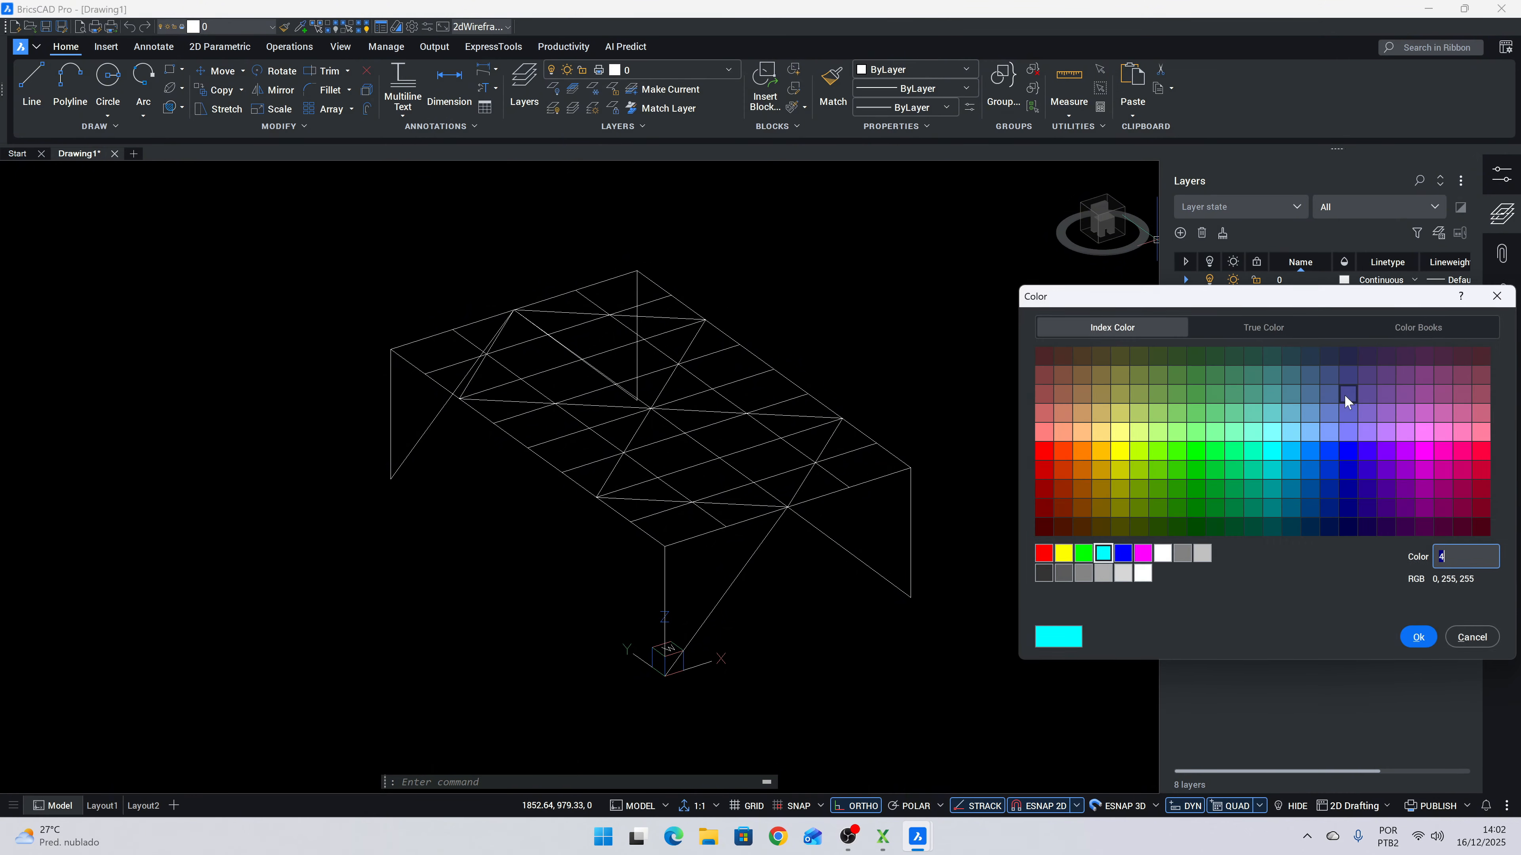
pyautogui.click(1064, 555)
pyautogui.click(1412, 642)
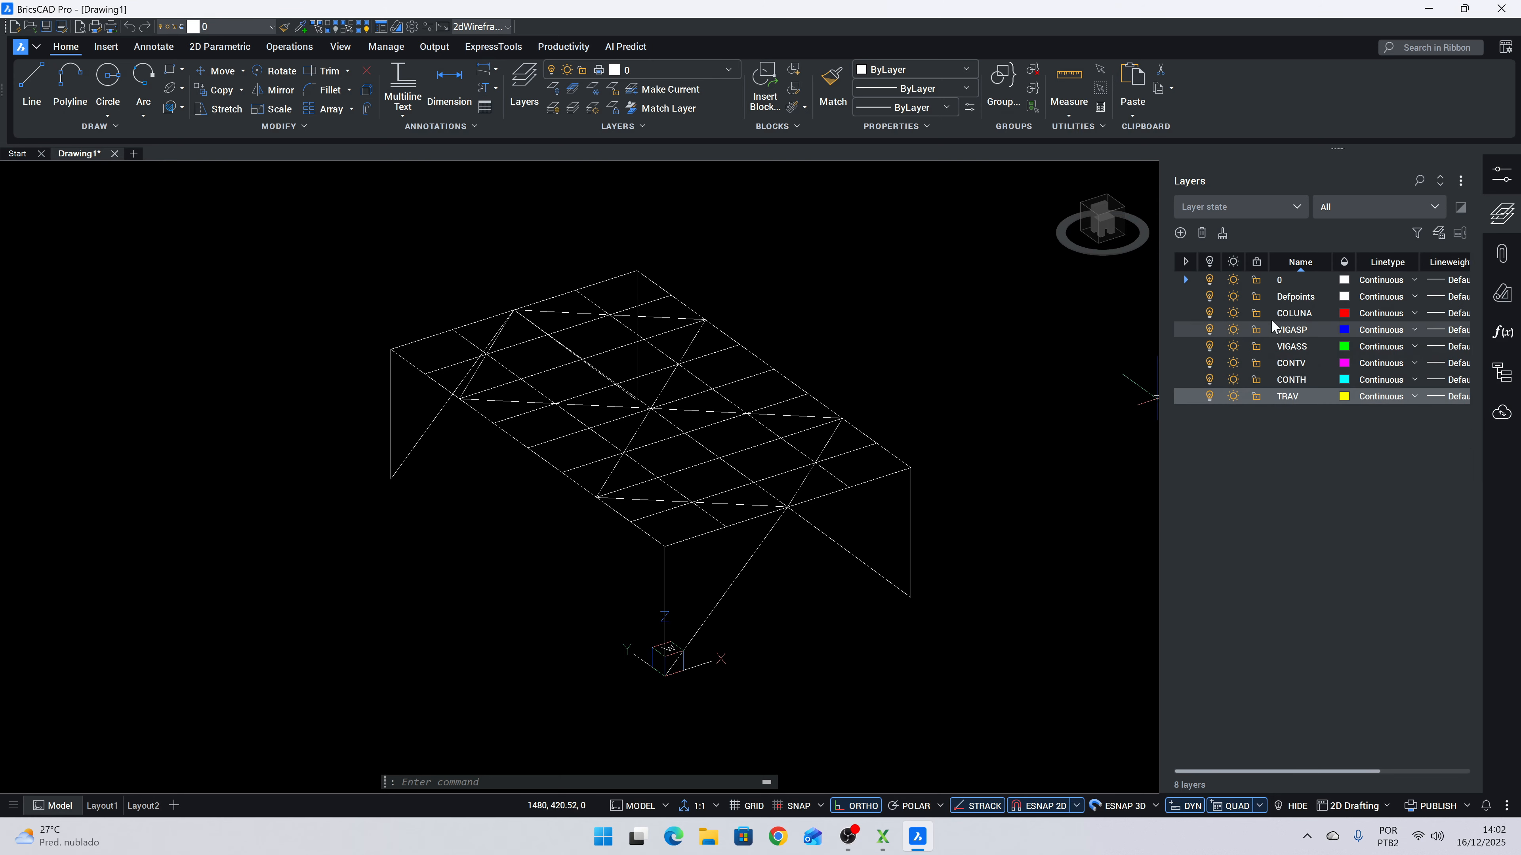
pyautogui.click(1296, 314)
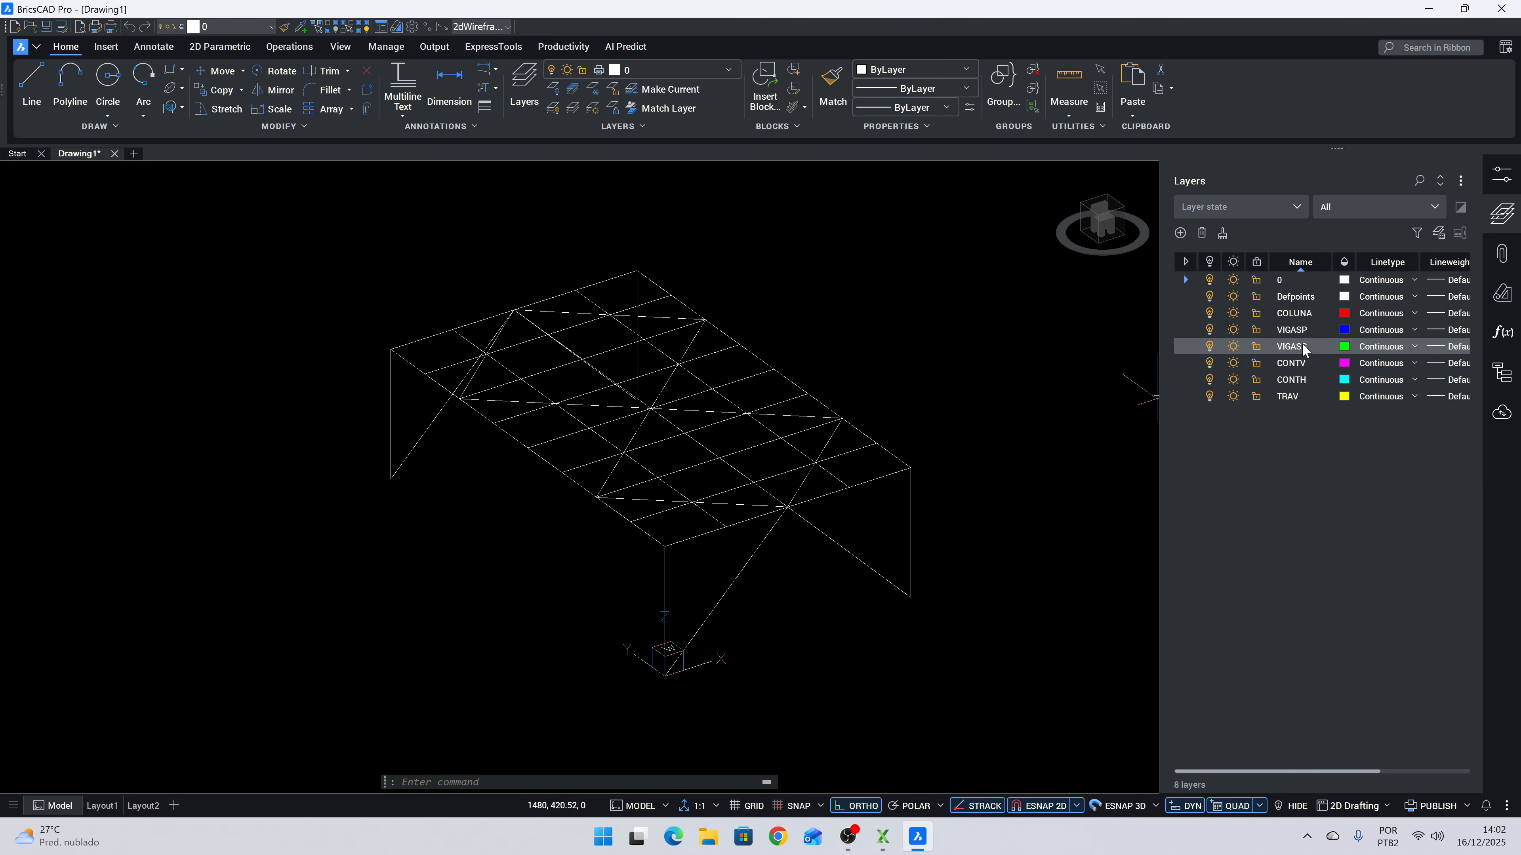
pyautogui.click(1302, 400)
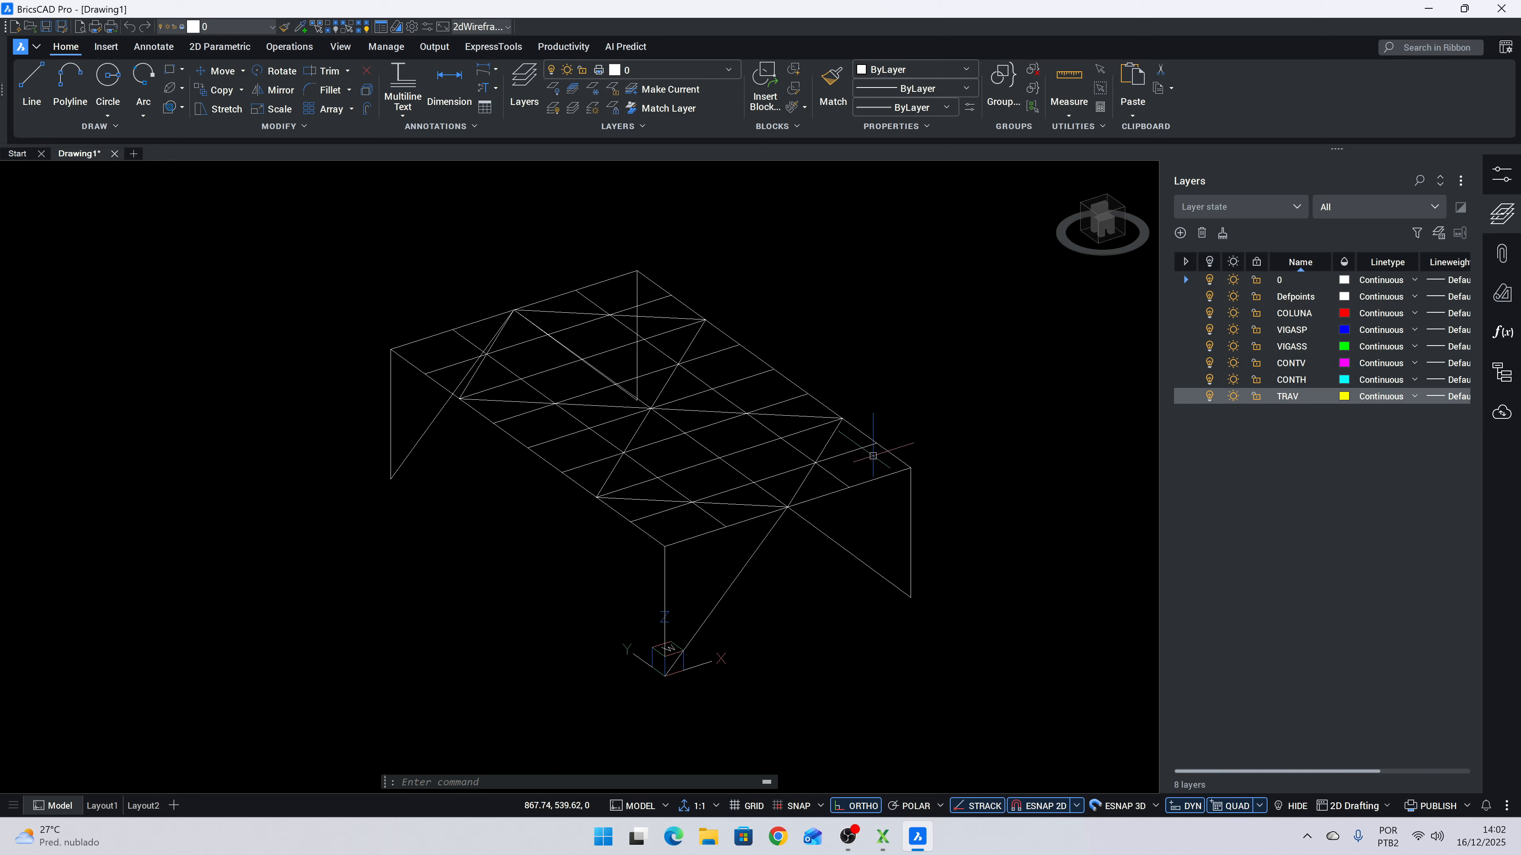
# Assign the four vertical corner columns of the frame to the COLUNA layer.
pyautogui.moveTo(872, 457); pyautogui.dragTo(897, 458, button='middle')
pyautogui.press('Escape')
pyautogui.click(706, 601)
pyautogui.click(668, 585)
pyautogui.click(428, 422)
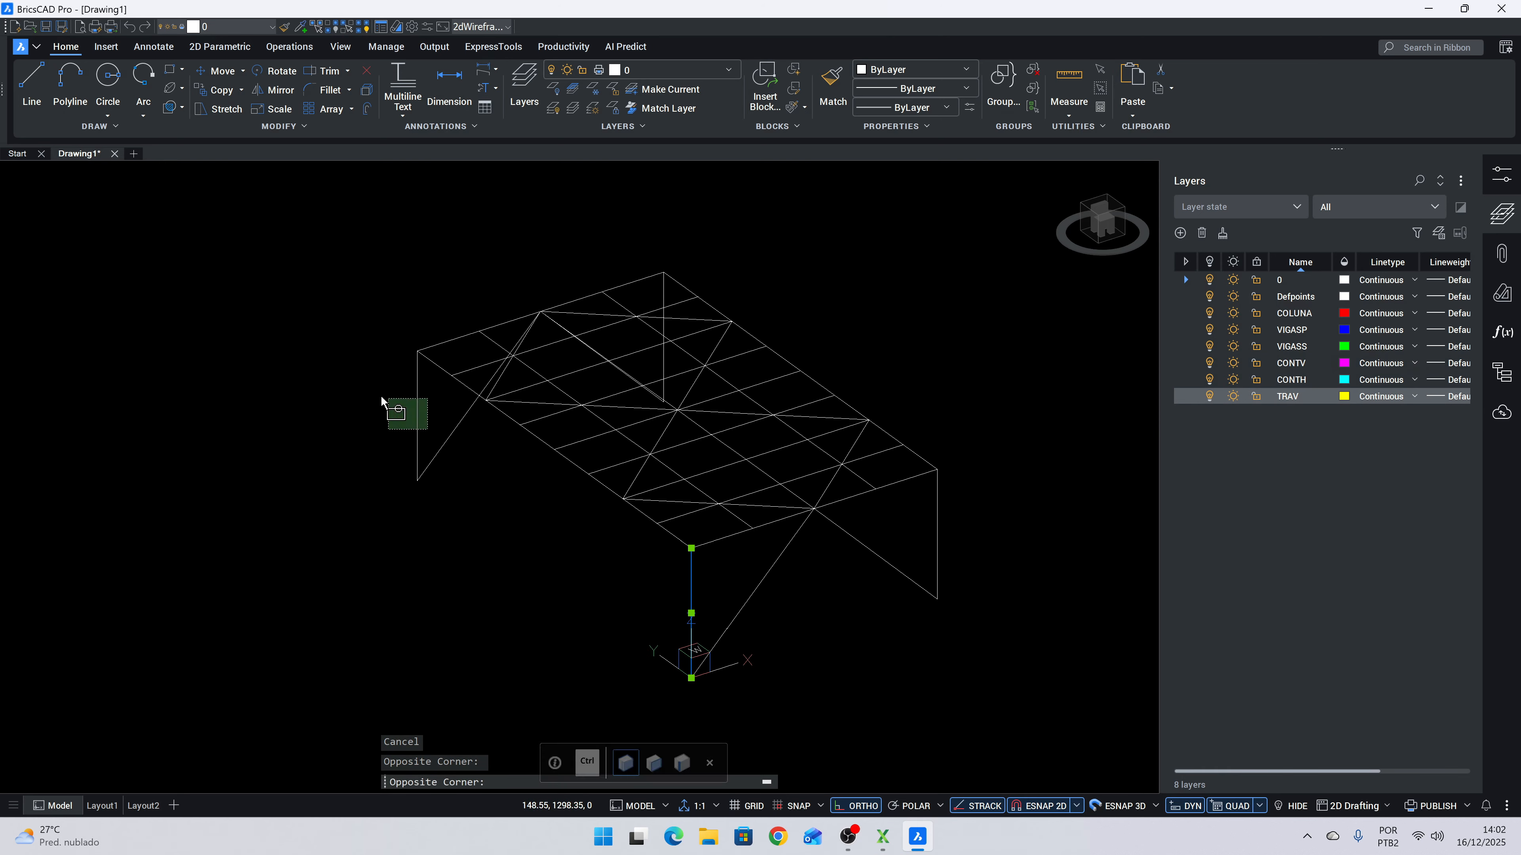
pyautogui.click(382, 400)
pyautogui.click(663, 295)
pyautogui.click(1005, 598)
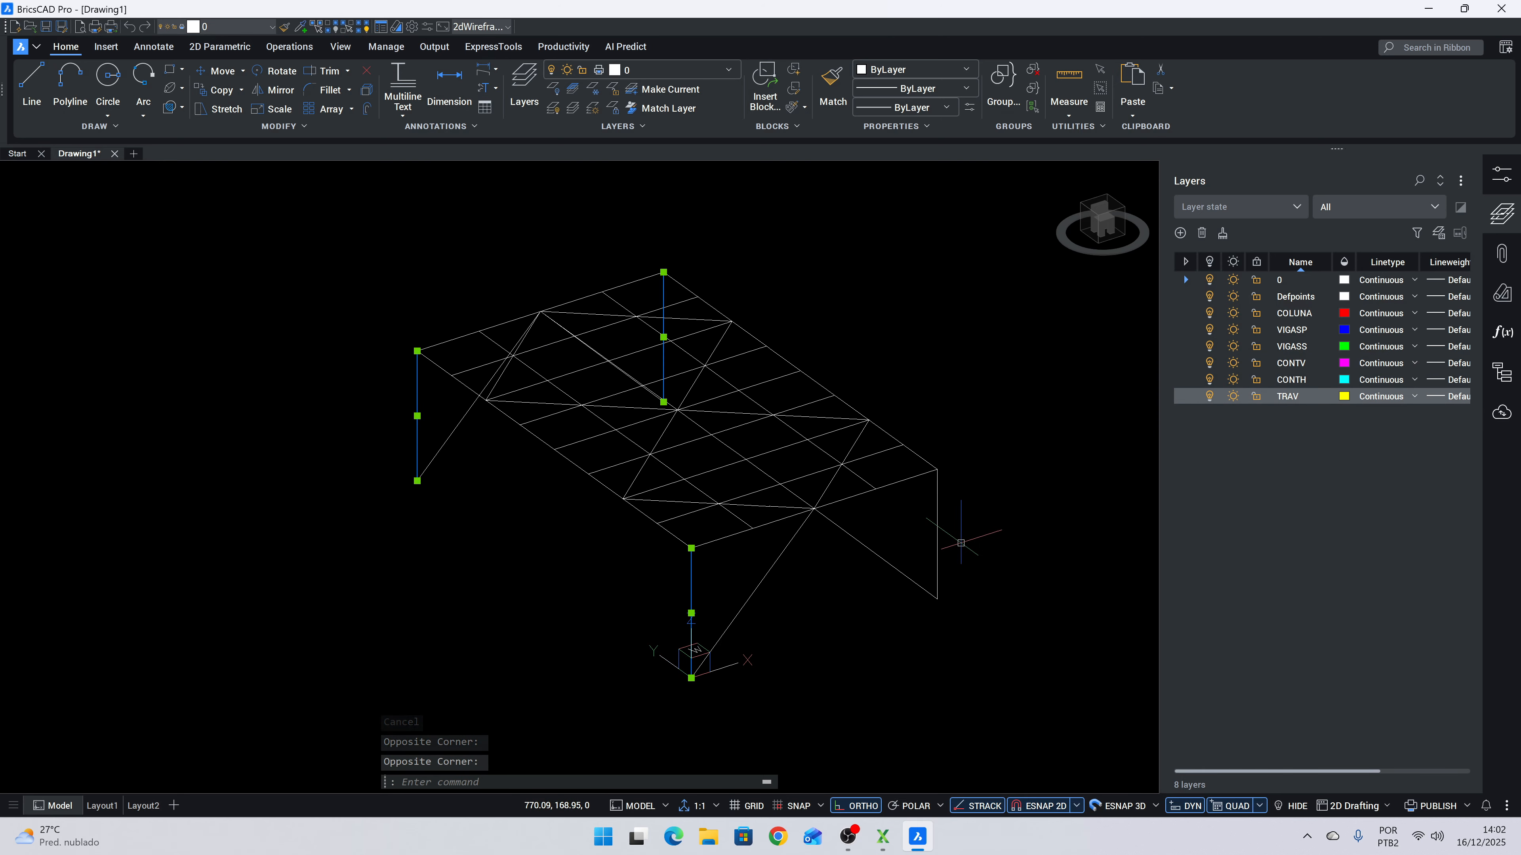
pyautogui.click(898, 504)
pyautogui.click(691, 72)
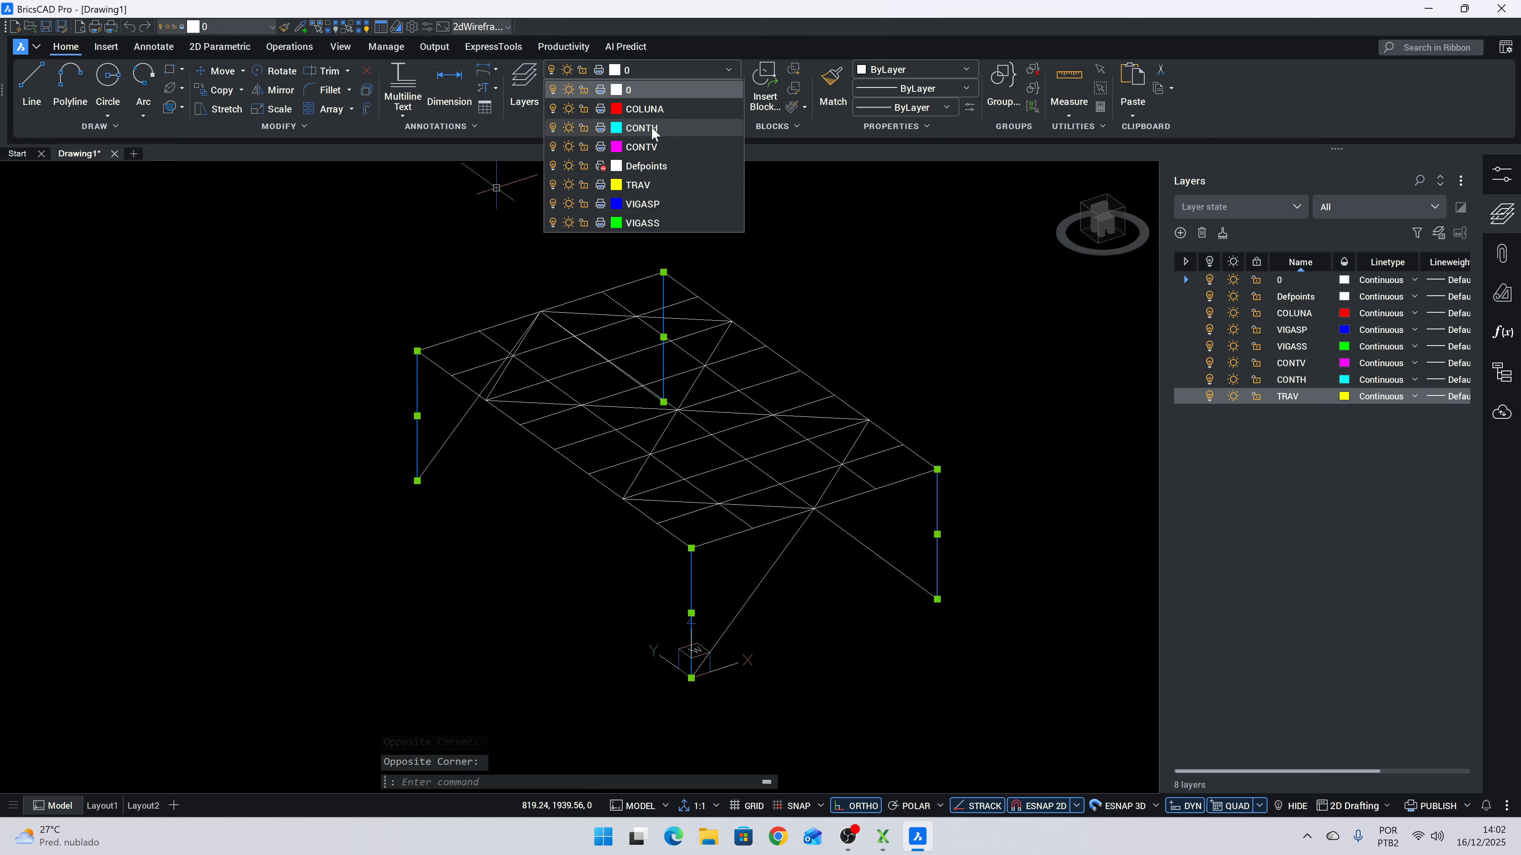
pyautogui.click(635, 126)
pyautogui.press('Escape')
# Assign the four diagonal braces in the two vertical end frames to the CONTV layer.
pyautogui.keyDown('shift'); pyautogui.moveTo(779, 545); pyautogui.dragTo(672, 520, button='middle'); pyautogui.keyUp('shift')
pyautogui.click(745, 533)
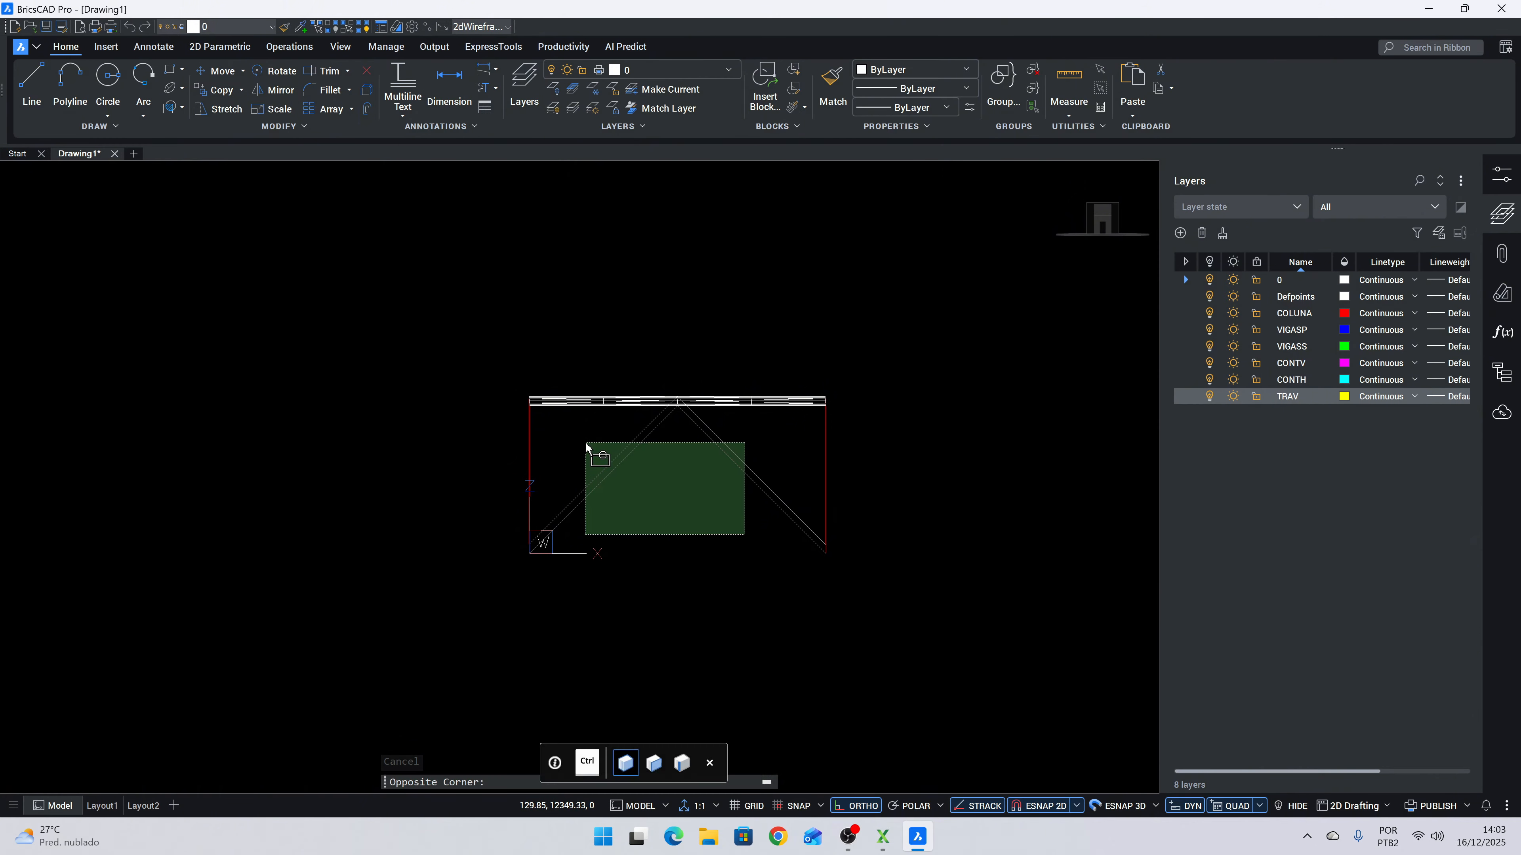
pyautogui.click(582, 442)
pyautogui.keyDown('shift'); pyautogui.moveTo(593, 452); pyautogui.dragTo(691, 530, button='middle'); pyautogui.keyUp('shift')
pyautogui.click(720, 68)
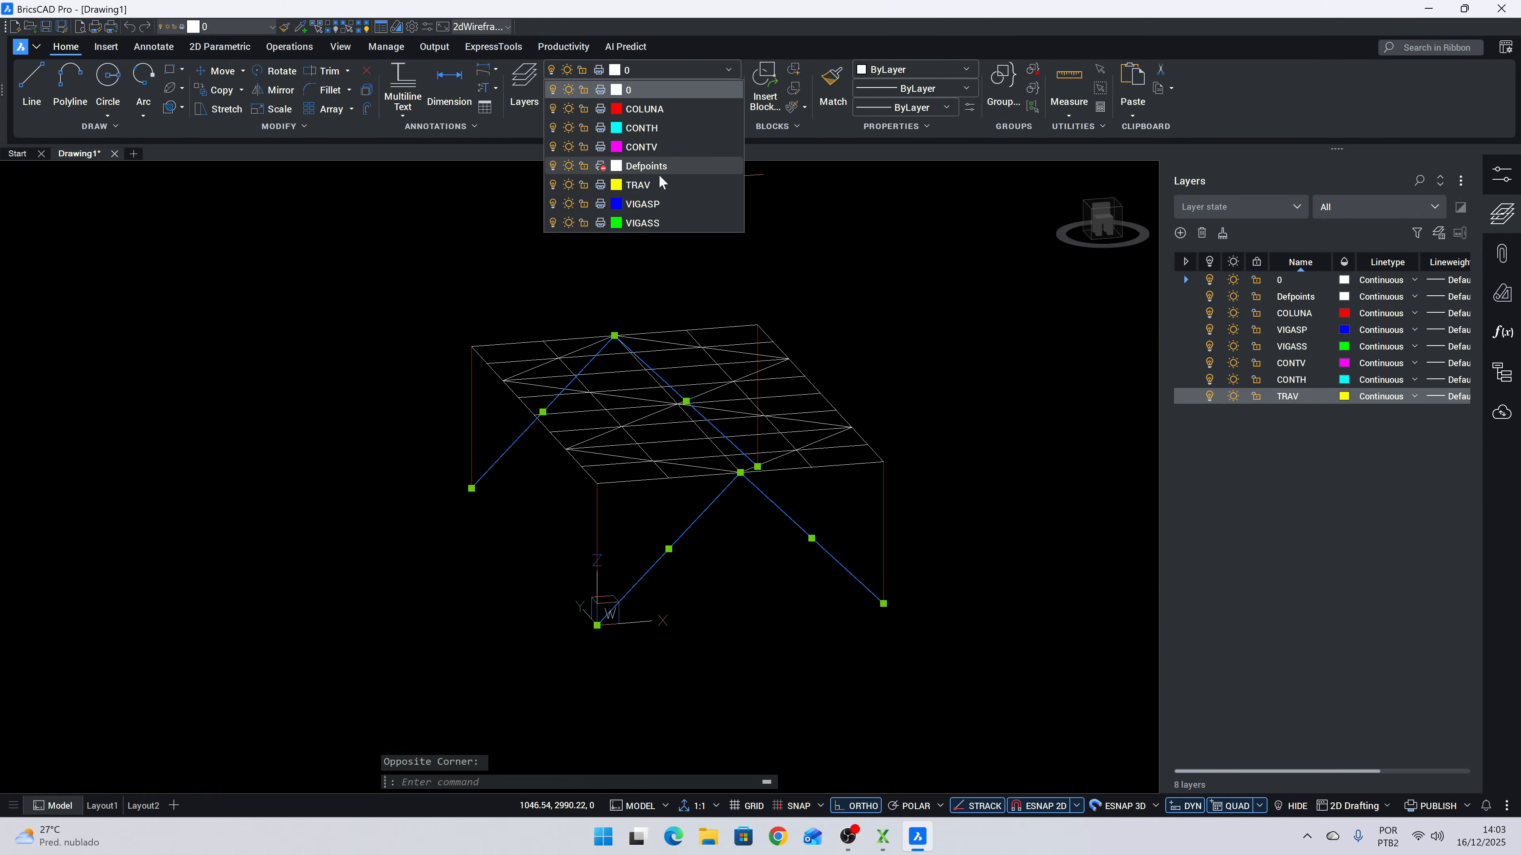
pyautogui.click(669, 146)
pyautogui.press('Escape')
# Assign the two long outer edge beams of the roof to the VIGASP layer.
pyautogui.scroll(6, 618, 528)
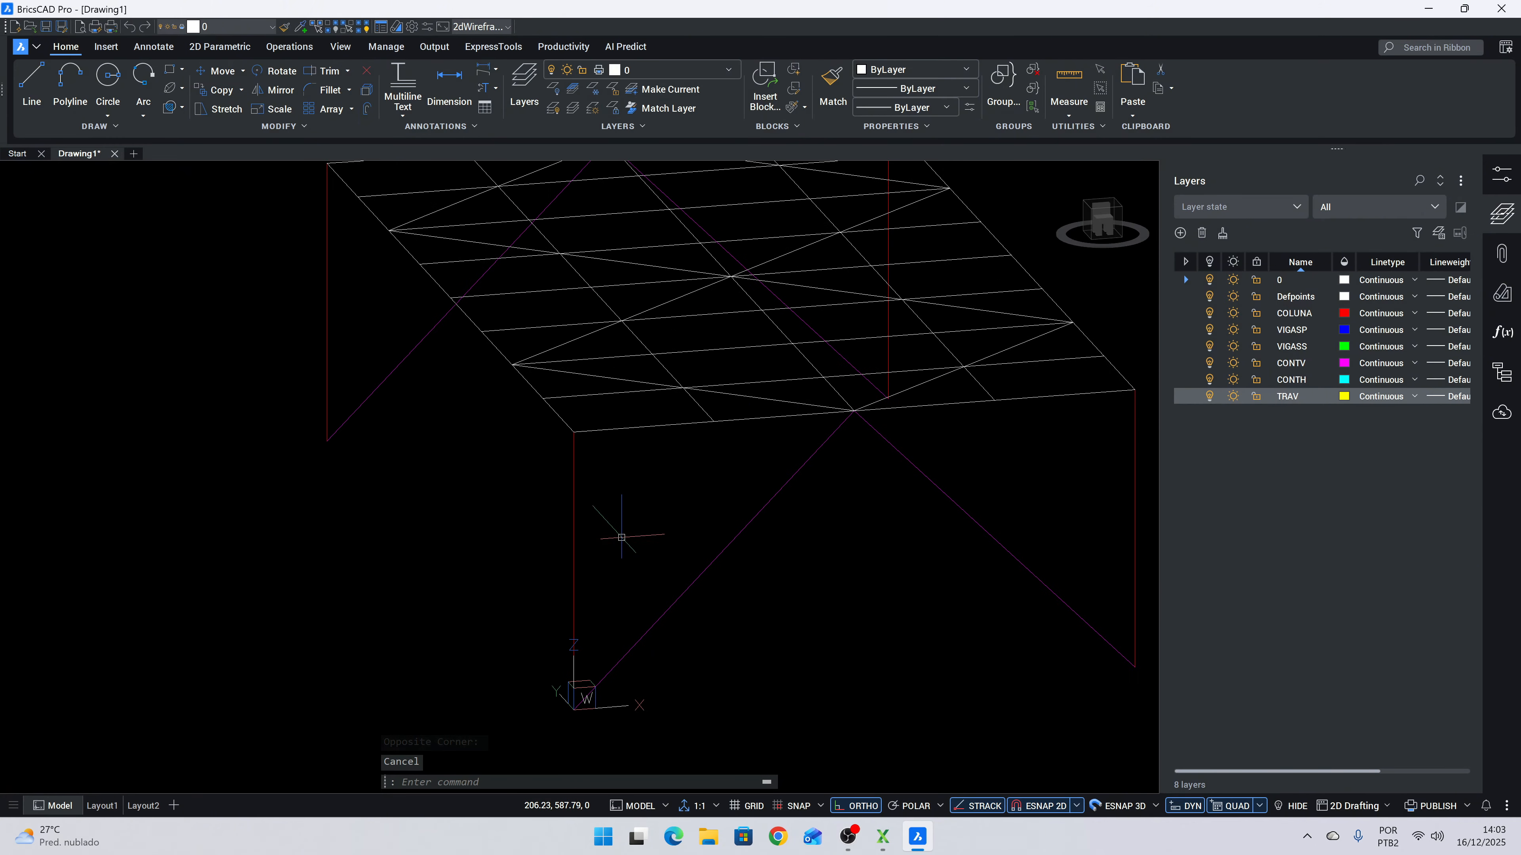
pyautogui.click(613, 523)
pyautogui.scroll(-2, 631, 528)
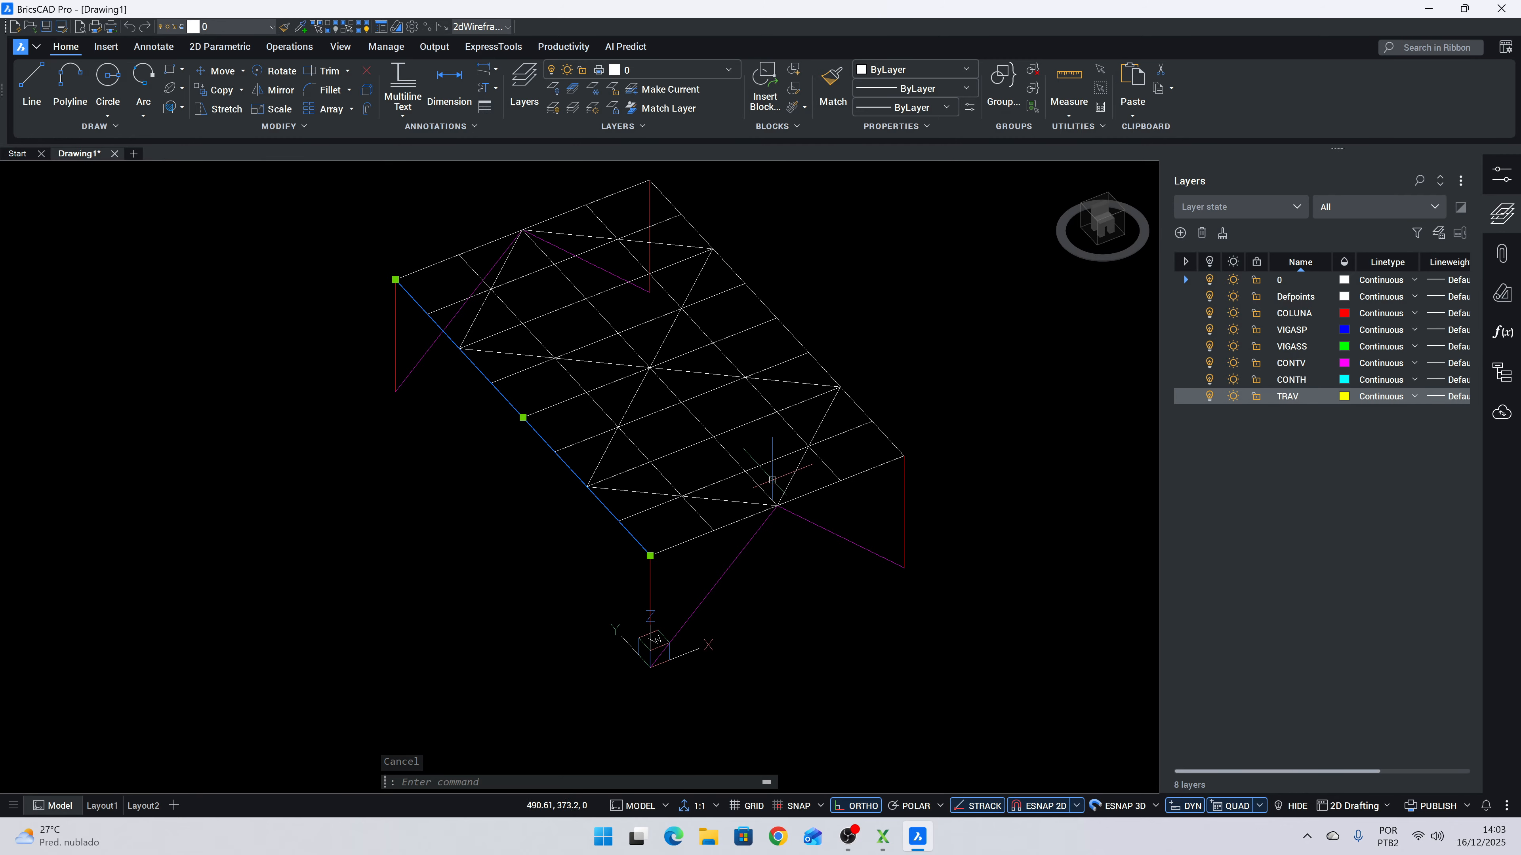
pyautogui.scroll(1, 861, 459)
pyautogui.click(896, 427)
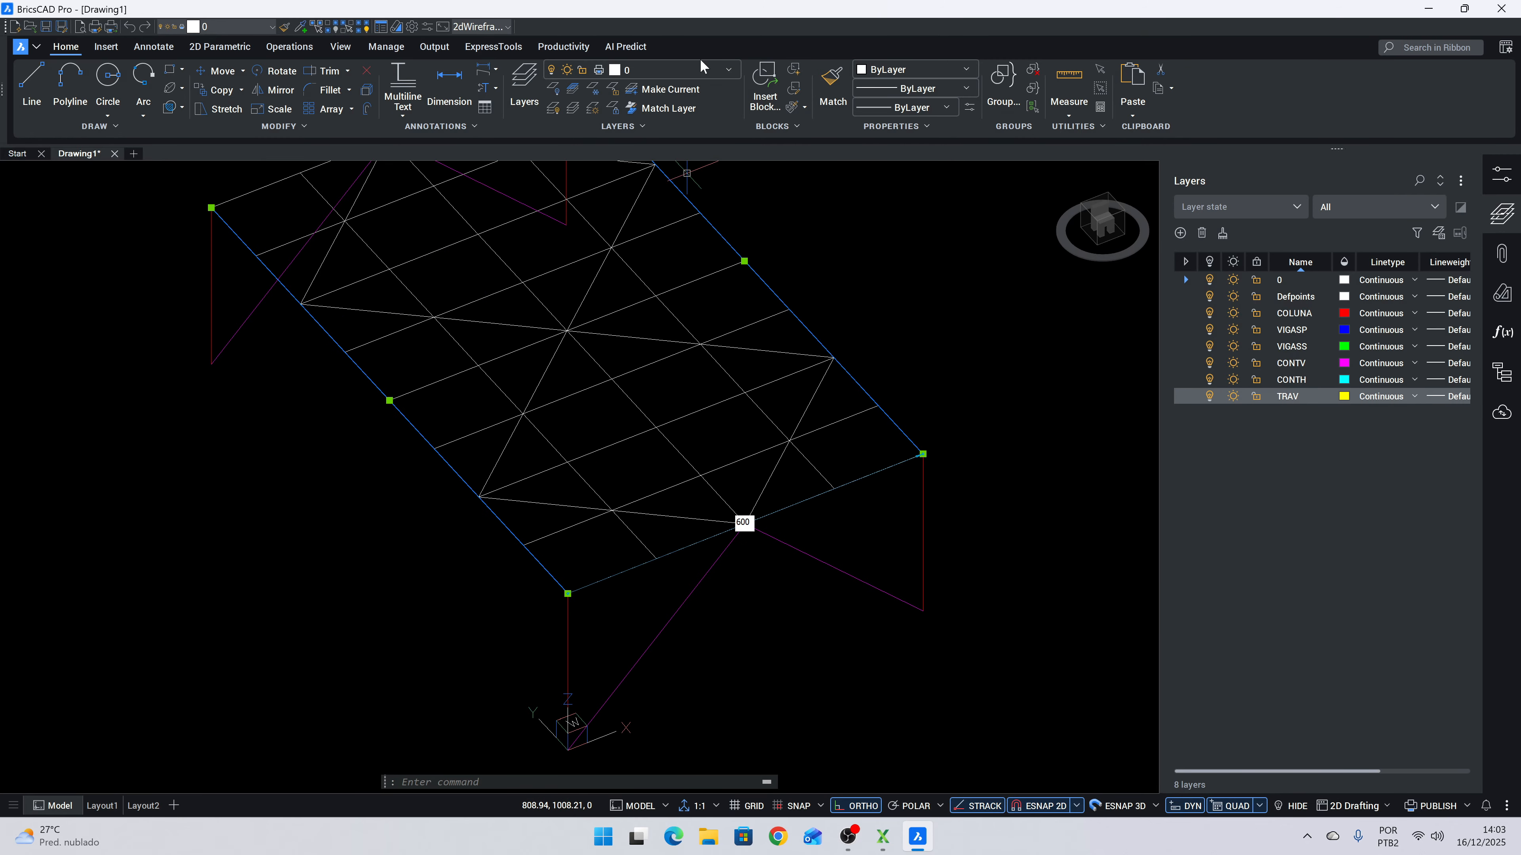
pyautogui.click(701, 70)
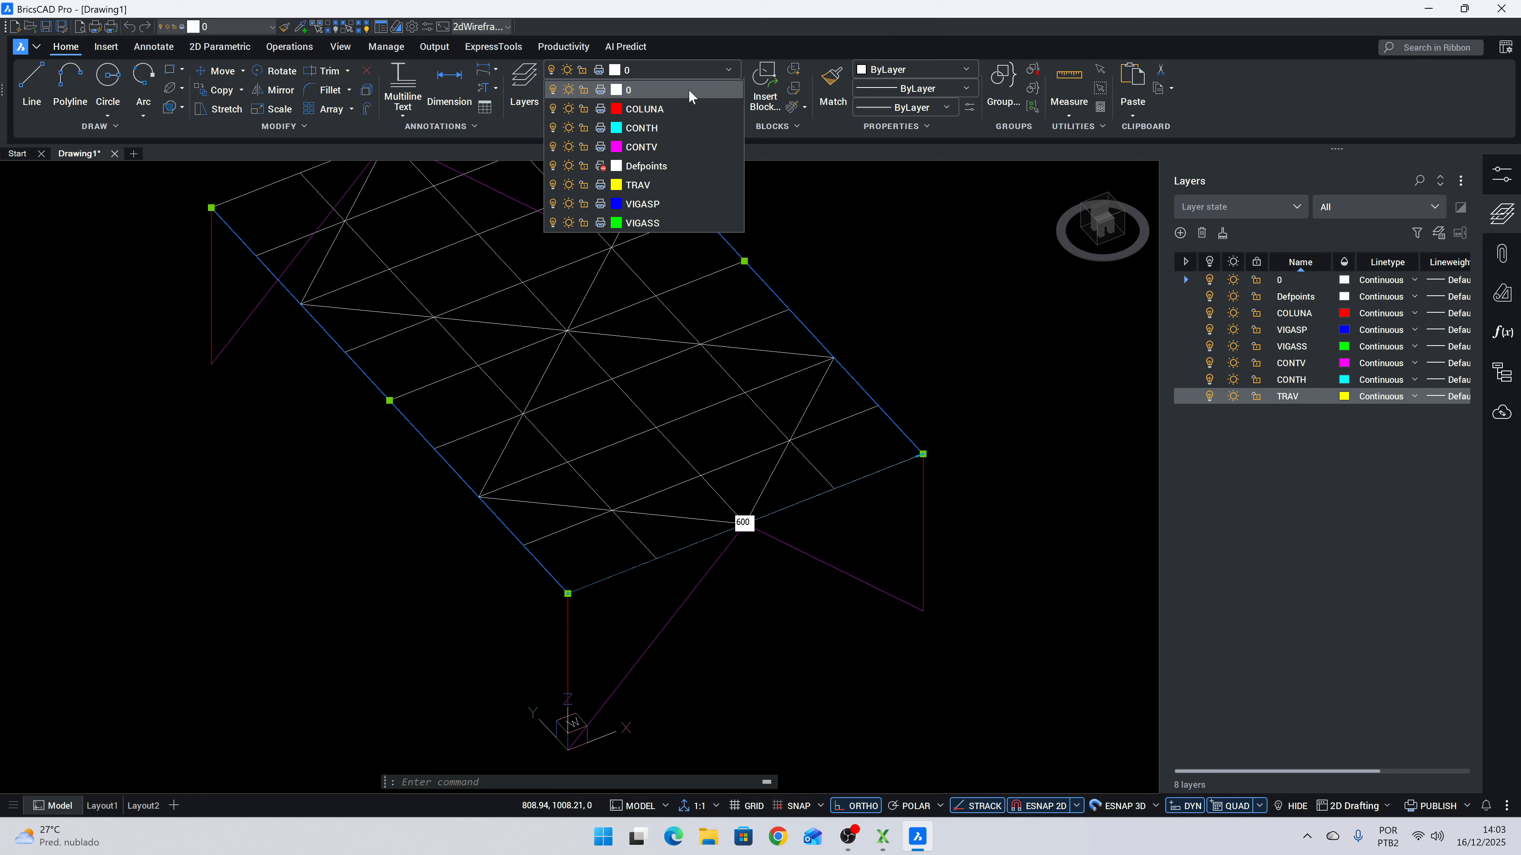
pyautogui.click(650, 207)
pyautogui.press('Escape')
# Assign all the transverse roof beams, including both end beams, to the VIGASS layer.
pyautogui.click(851, 482)
pyautogui.click(838, 421)
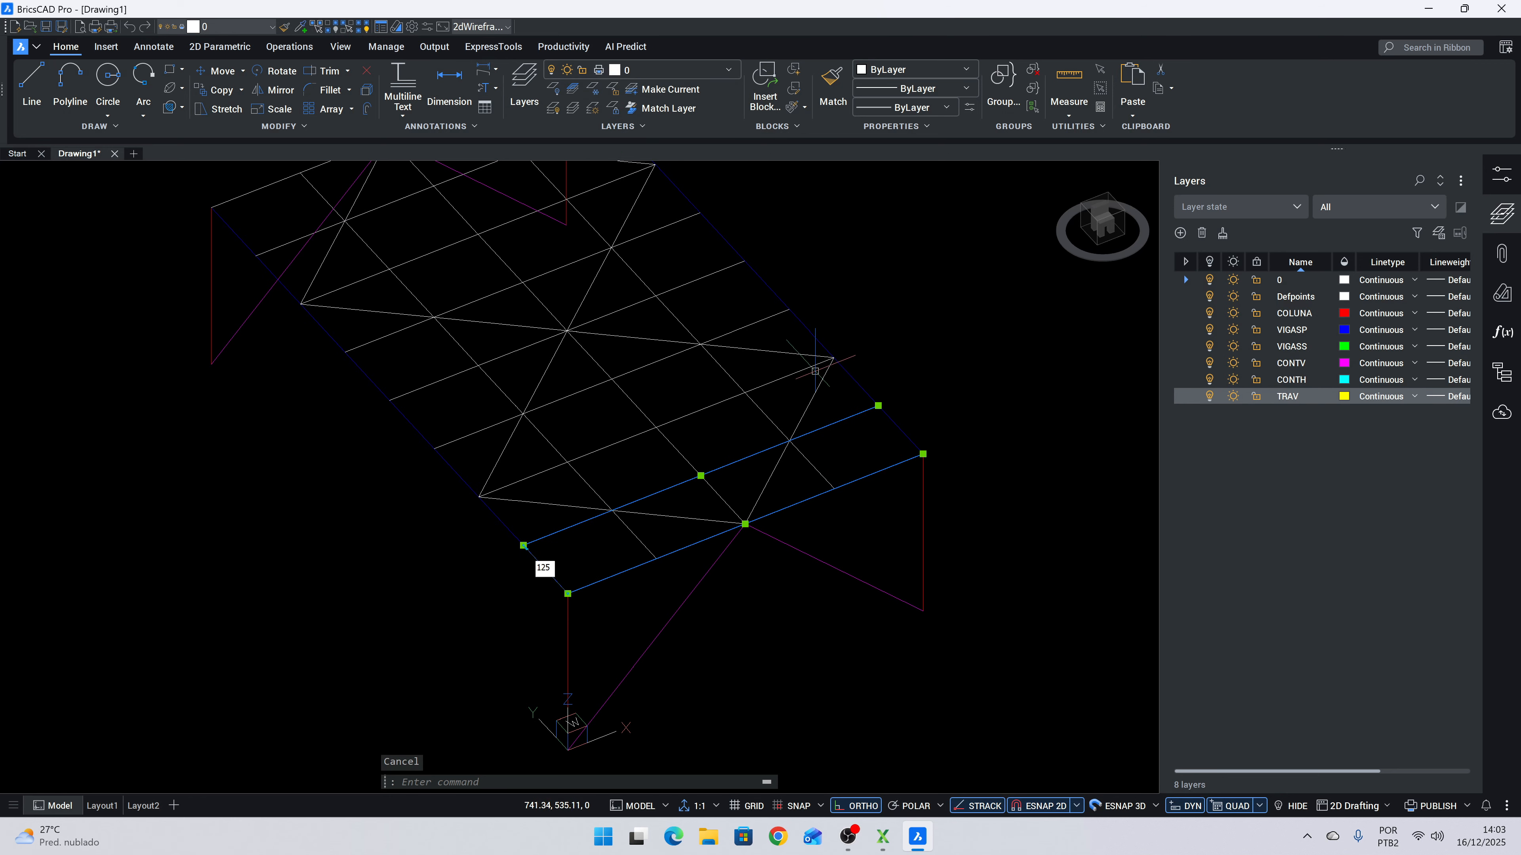
pyautogui.click(799, 372)
pyautogui.click(758, 320)
pyautogui.click(701, 277)
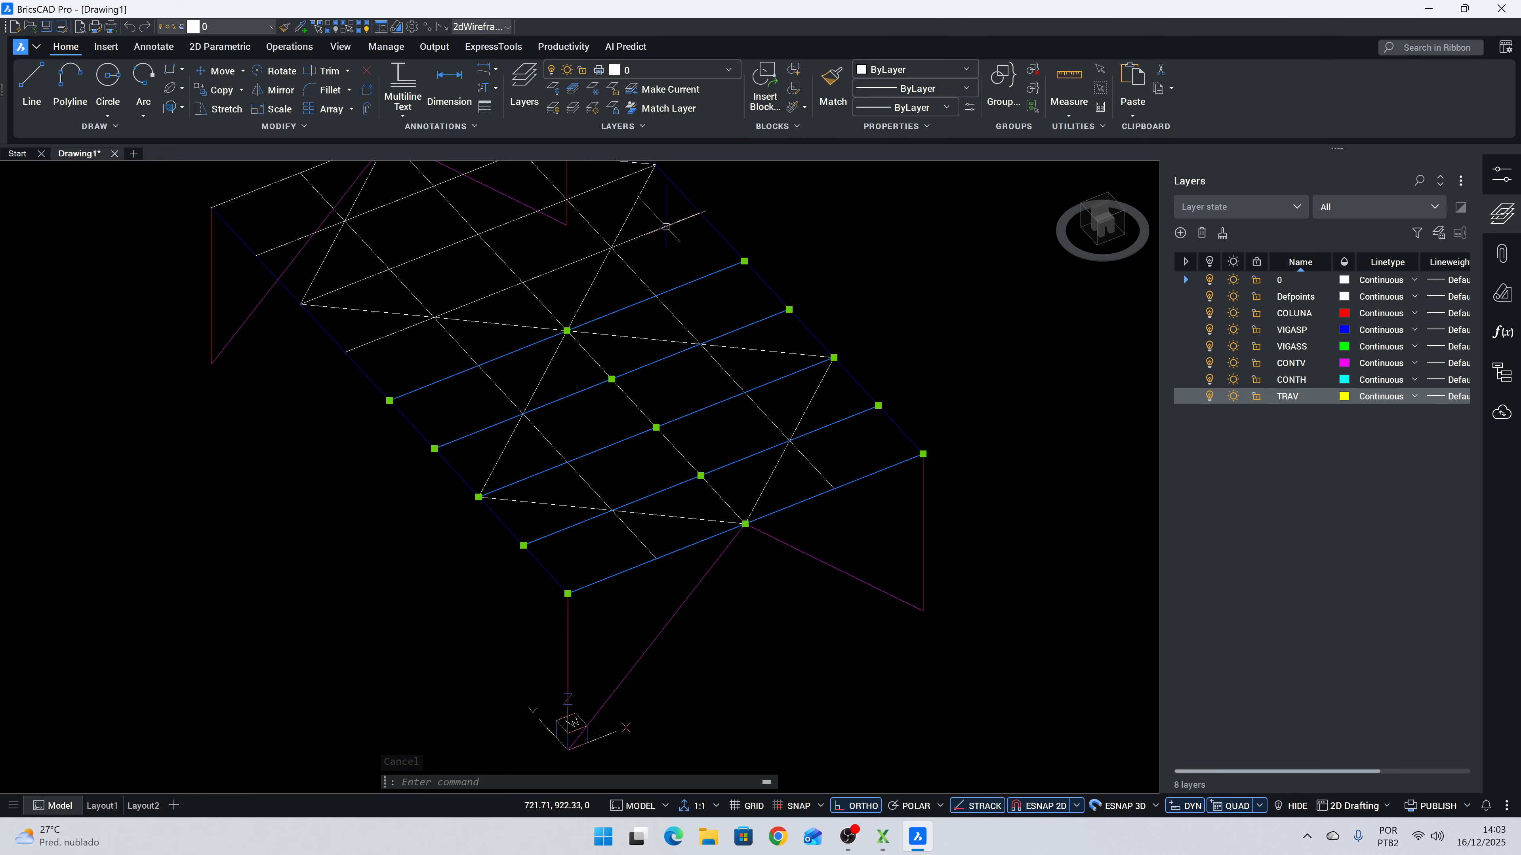
pyautogui.moveTo(670, 262); pyautogui.dragTo(904, 434, button='middle')
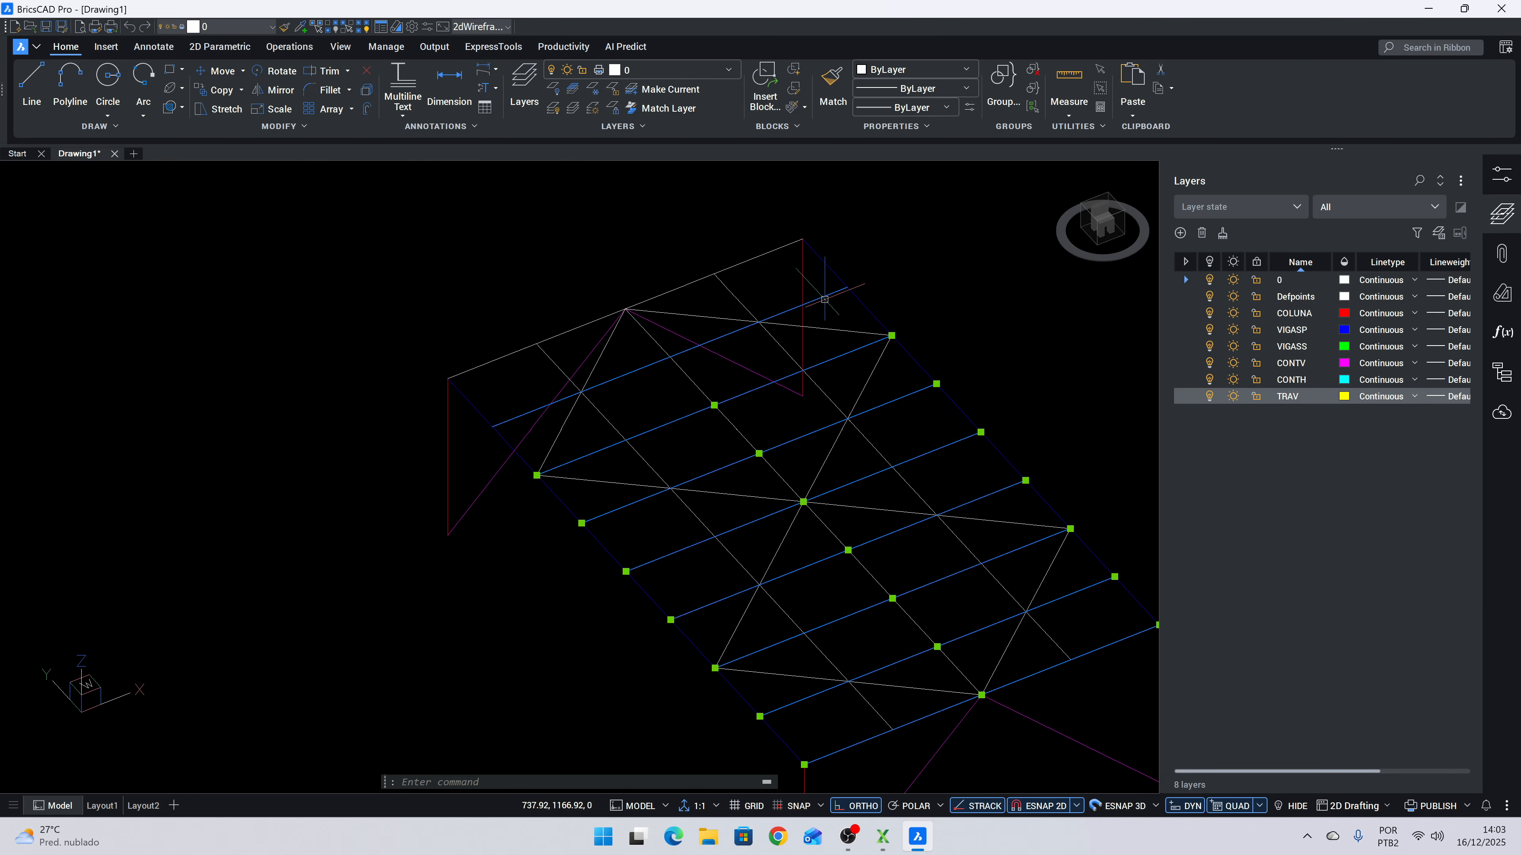
pyautogui.click(825, 298)
pyautogui.click(781, 255)
pyautogui.click(767, 252)
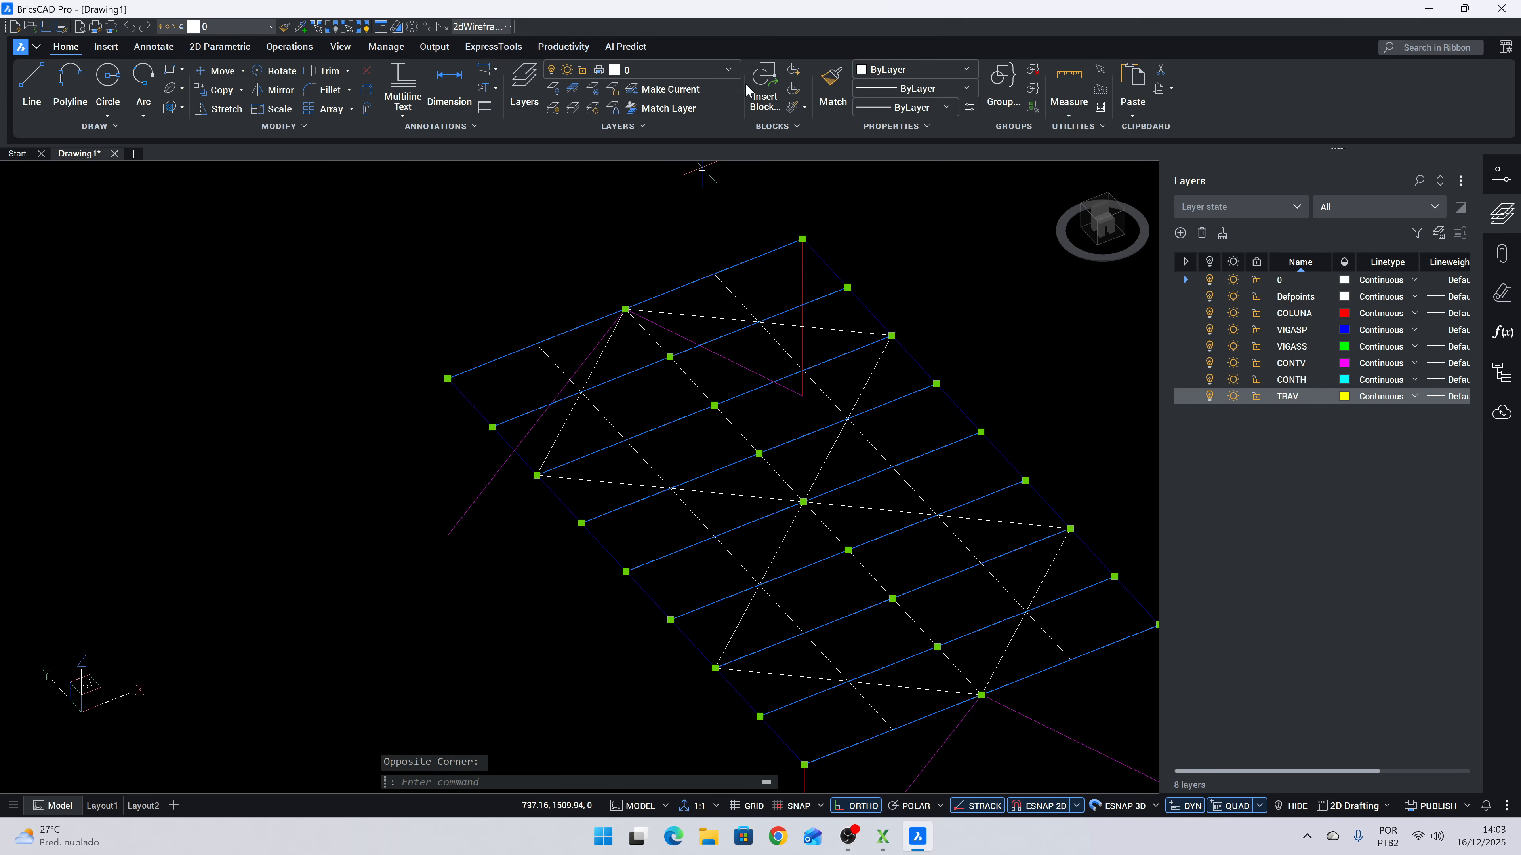
pyautogui.click(728, 70)
pyautogui.click(640, 228)
pyautogui.press('Escape')
# Assign the three inner longitudinal rows of short roof members to the TRAV layer.
pyautogui.scroll(-3, 703, 290)
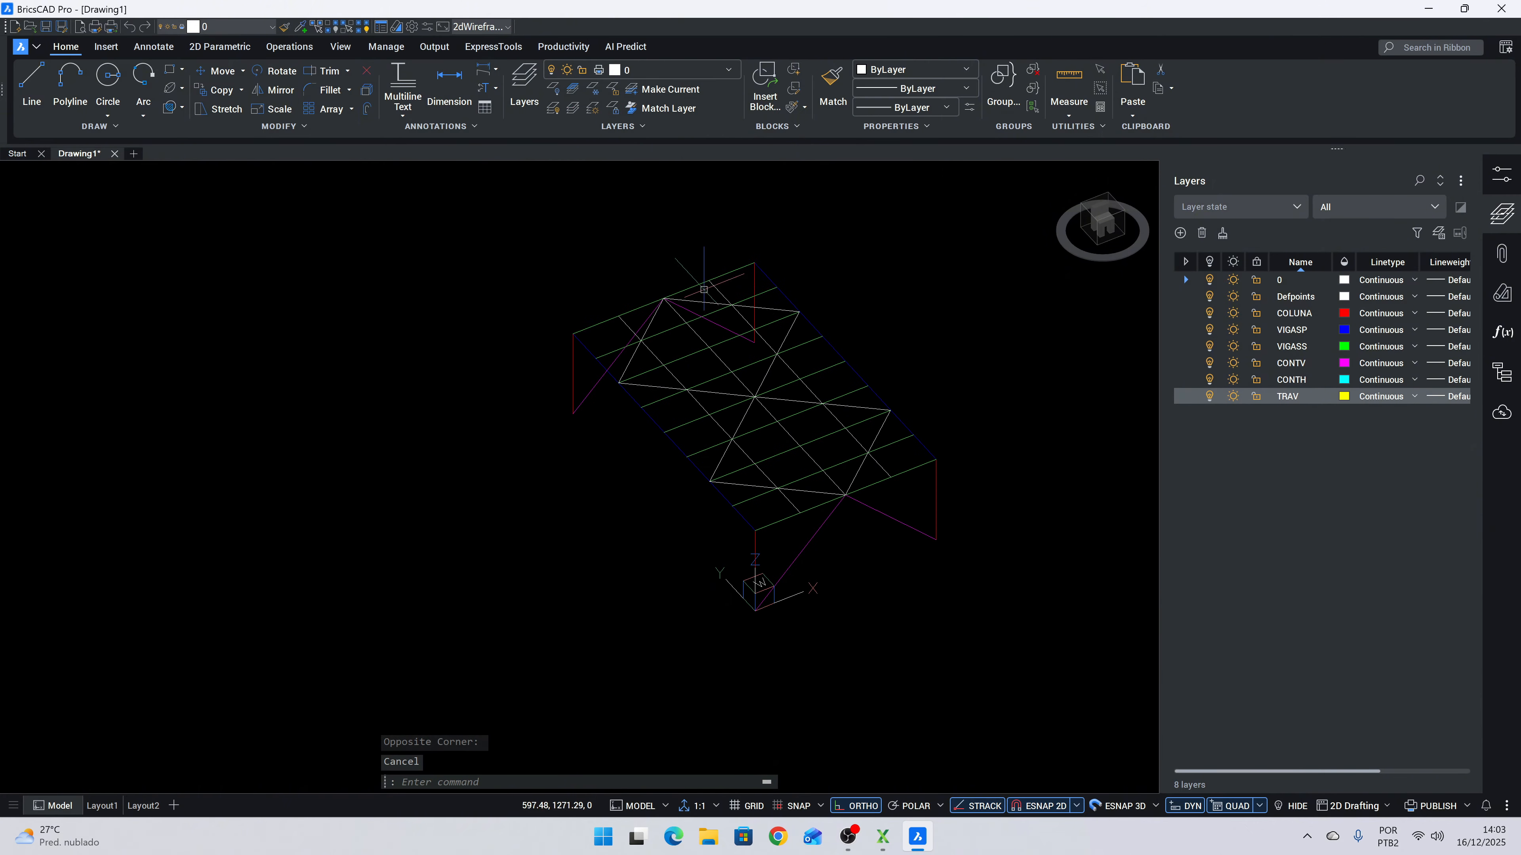
pyautogui.scroll(2, 657, 388)
pyautogui.keyDown('shift'); pyautogui.moveTo(833, 437); pyautogui.dragTo(697, 373, button='middle'); pyautogui.keyUp('shift')
pyautogui.scroll(4, 714, 389)
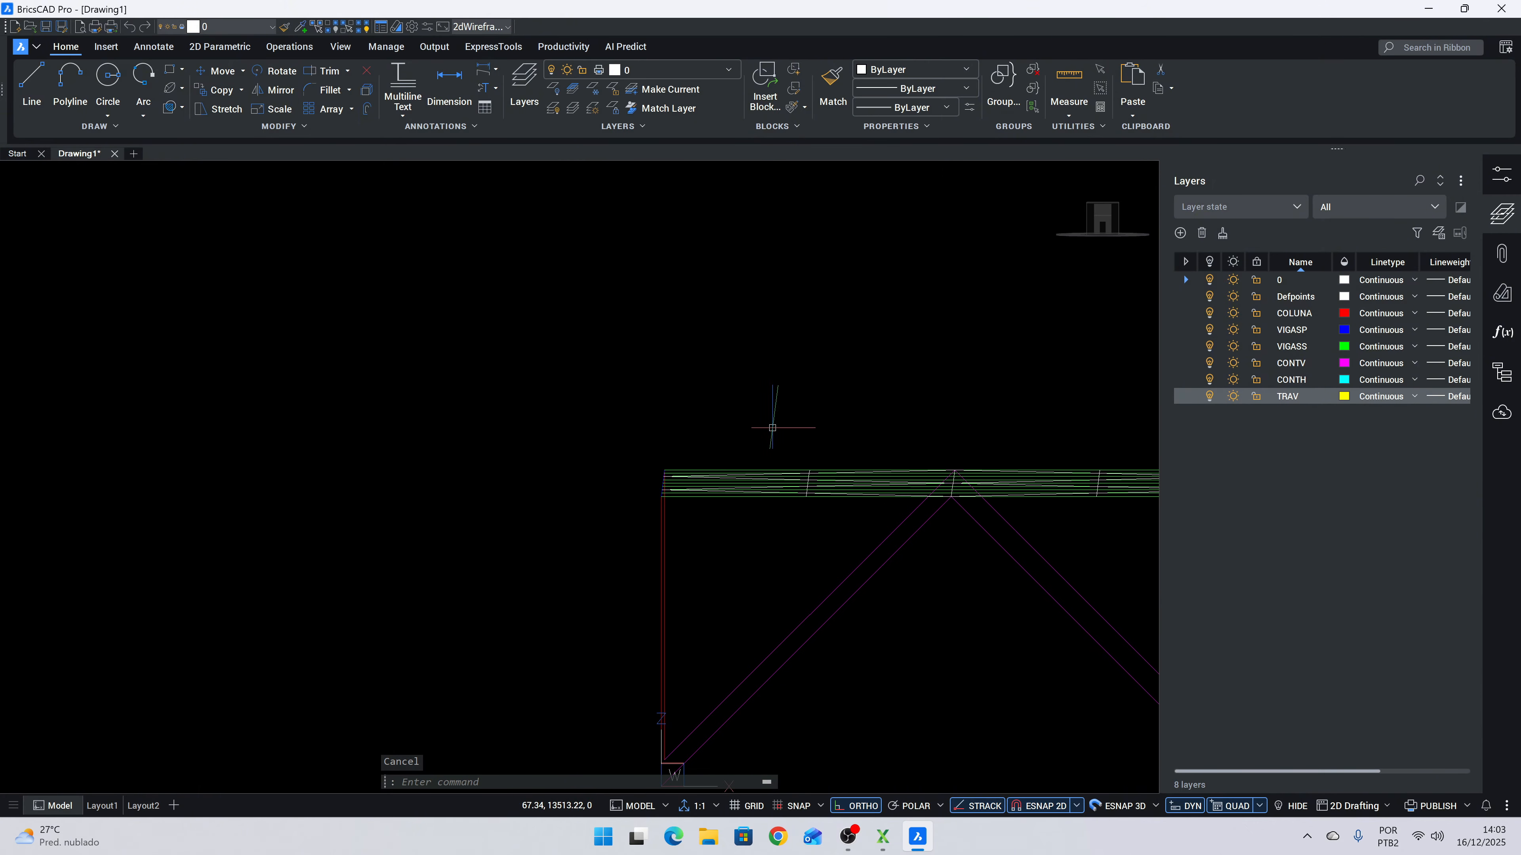
pyautogui.click(791, 436)
pyautogui.click(818, 532)
pyautogui.click(931, 421)
pyautogui.click(962, 532)
pyautogui.moveTo(953, 533); pyautogui.dragTo(746, 471, button='middle')
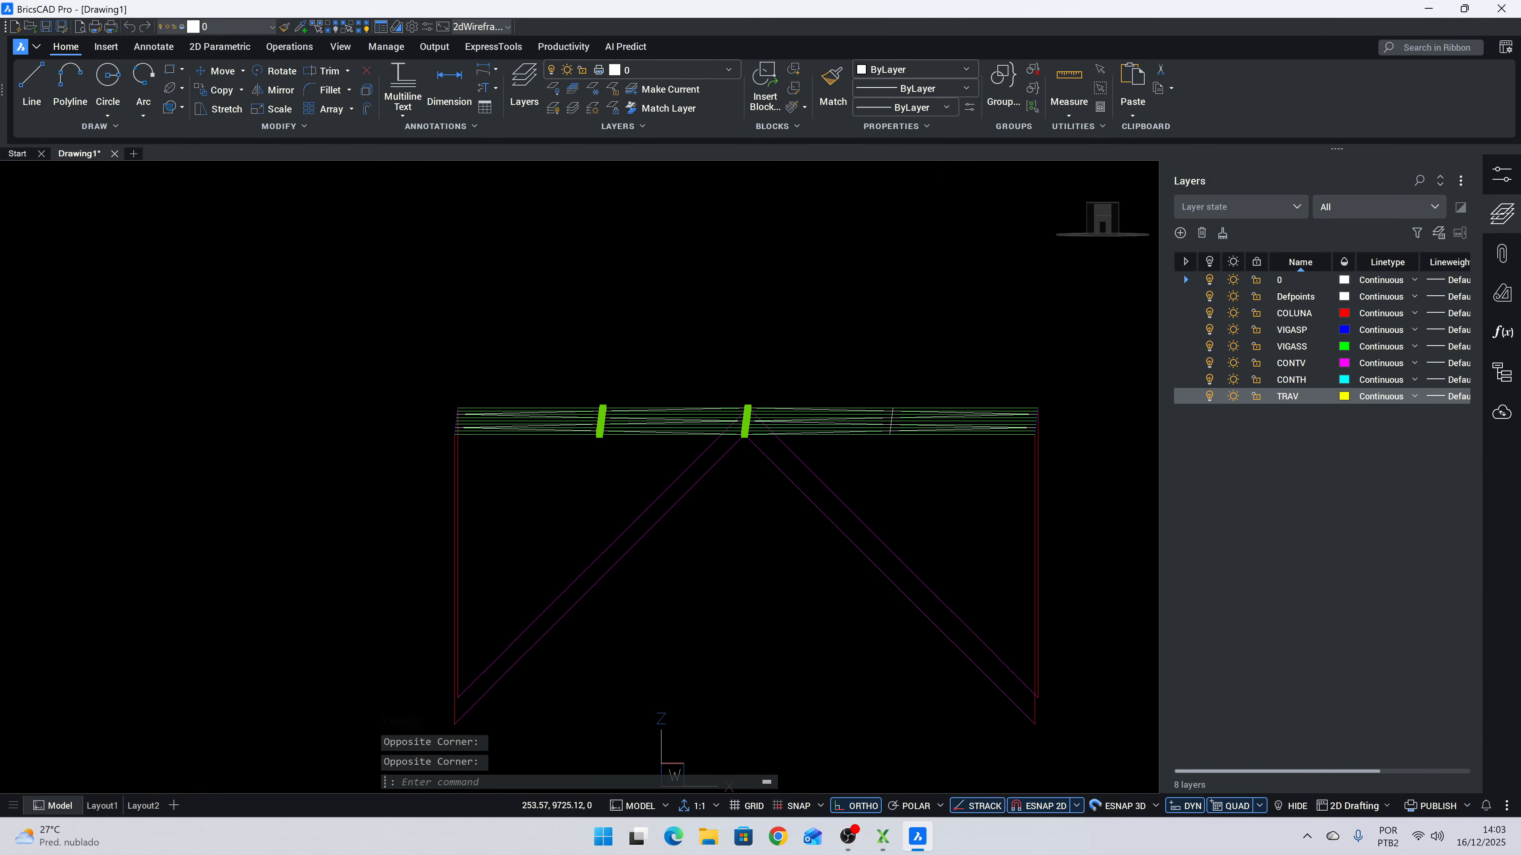
pyautogui.click(880, 360)
pyautogui.scroll(3, 880, 463)
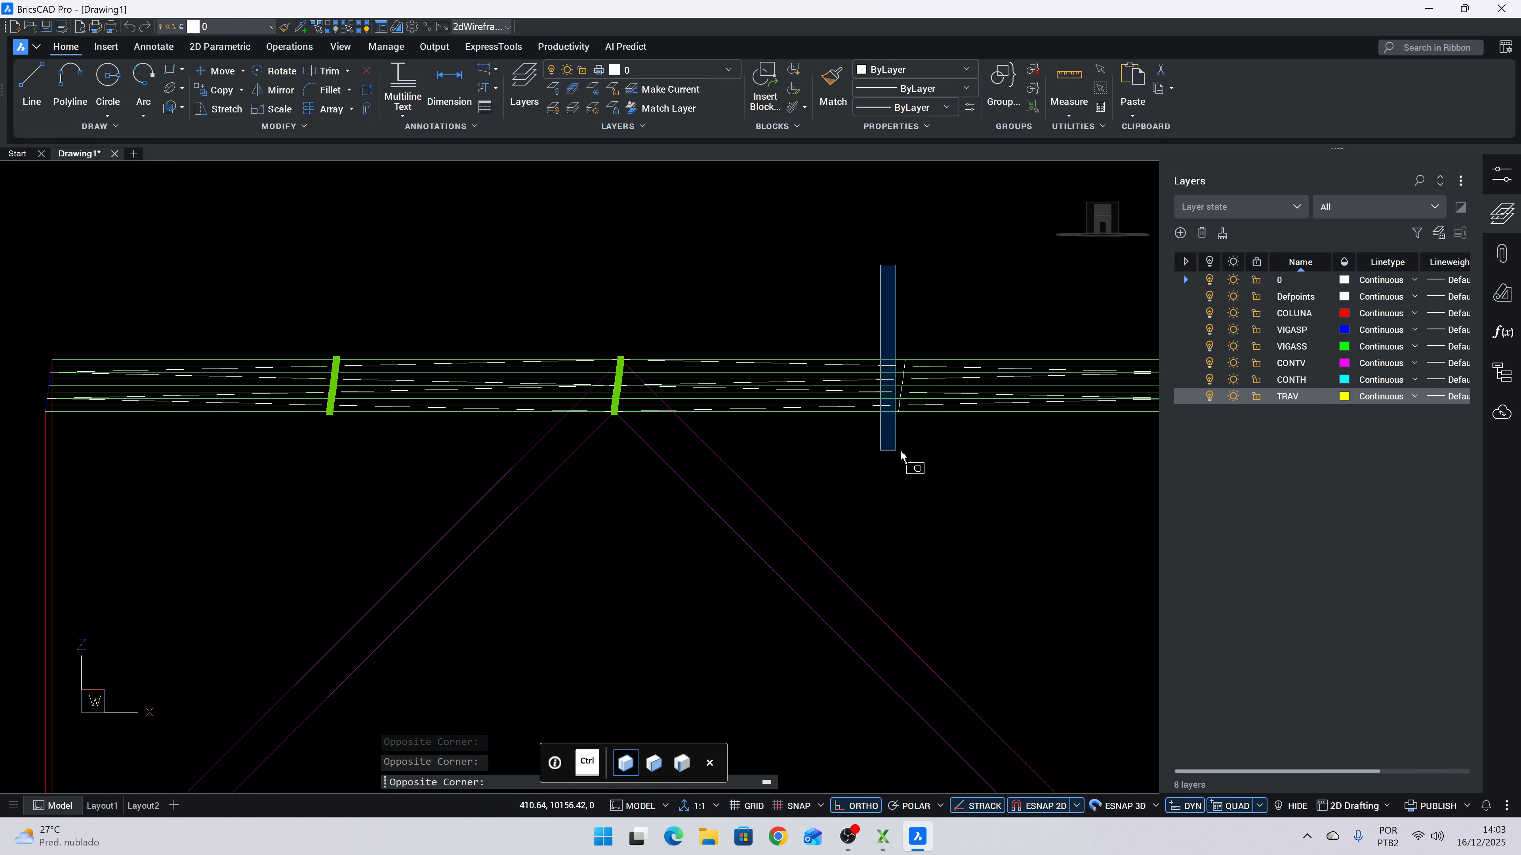
pyautogui.click(899, 451)
pyautogui.keyDown('shift'); pyautogui.moveTo(815, 472); pyautogui.dragTo(707, 455, button='middle'); pyautogui.keyUp('shift')
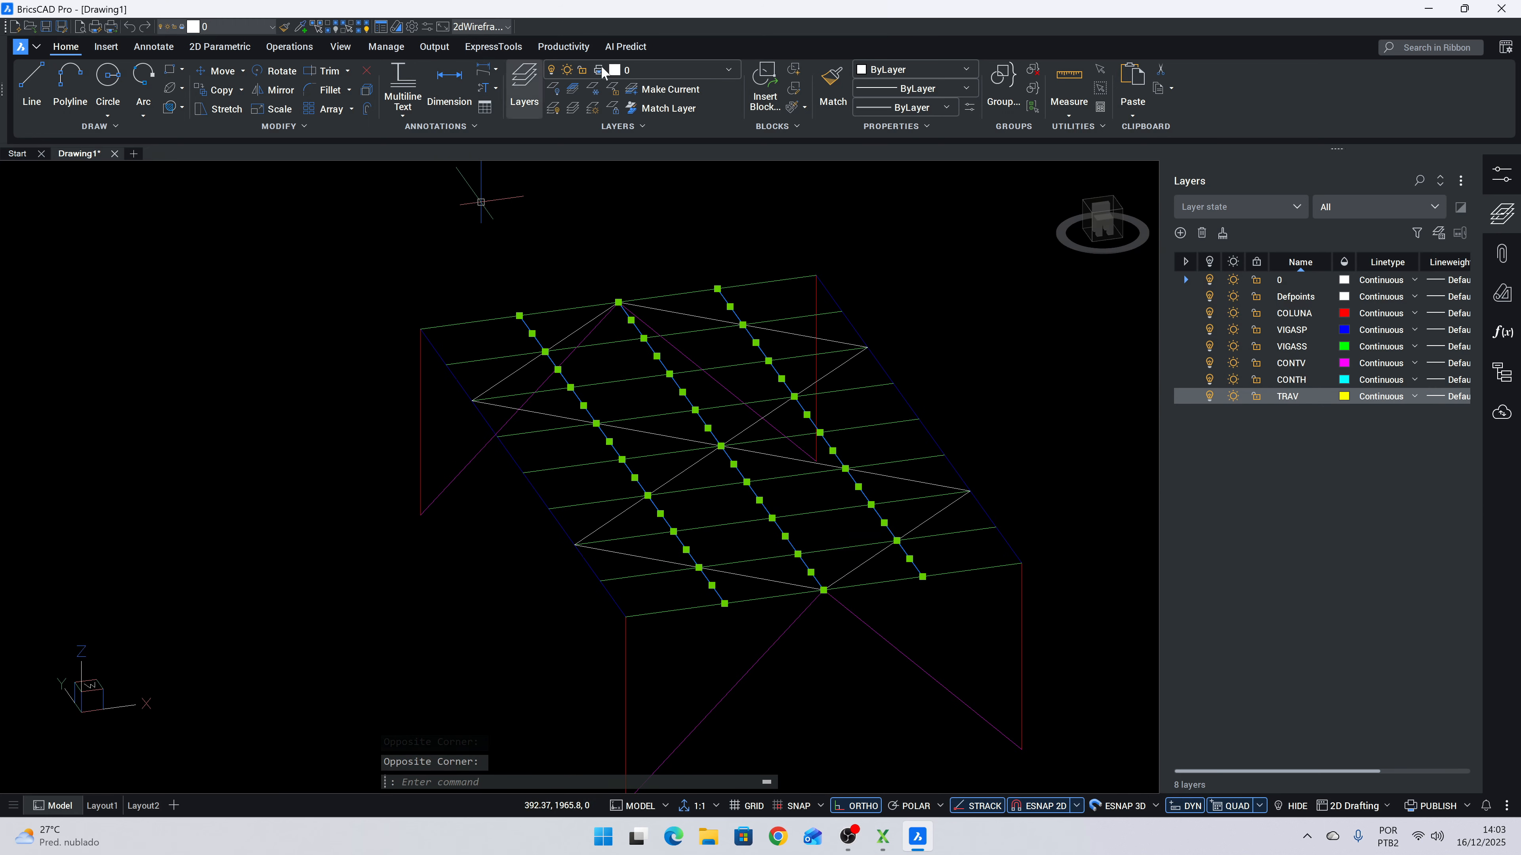
pyautogui.click(658, 71)
pyautogui.click(659, 224)
pyautogui.press('Escape')
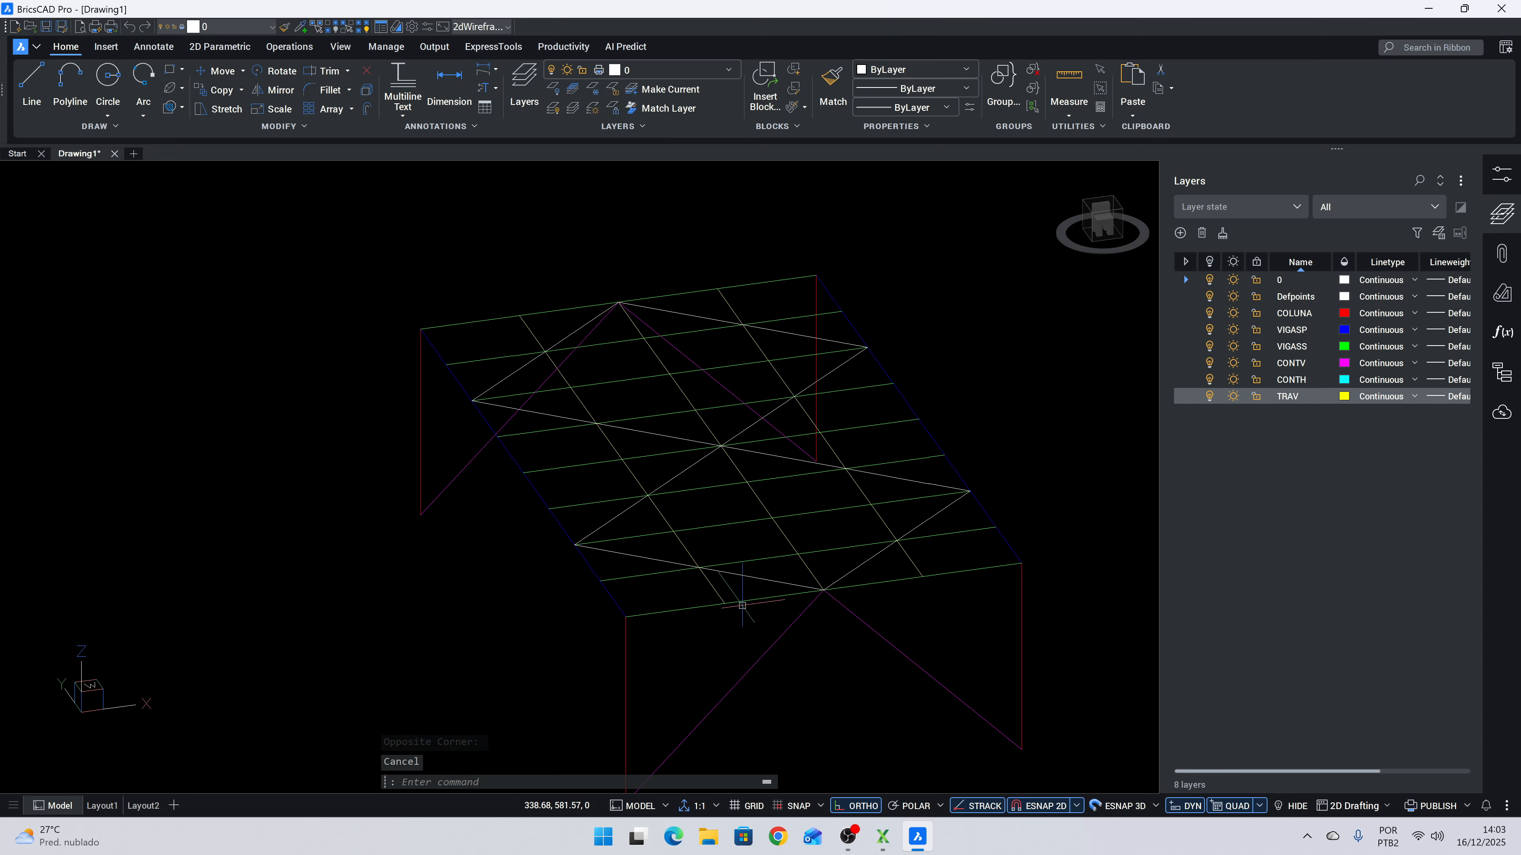
pyautogui.scroll(2, 743, 606)
pyautogui.click(762, 566)
pyautogui.click(575, 533)
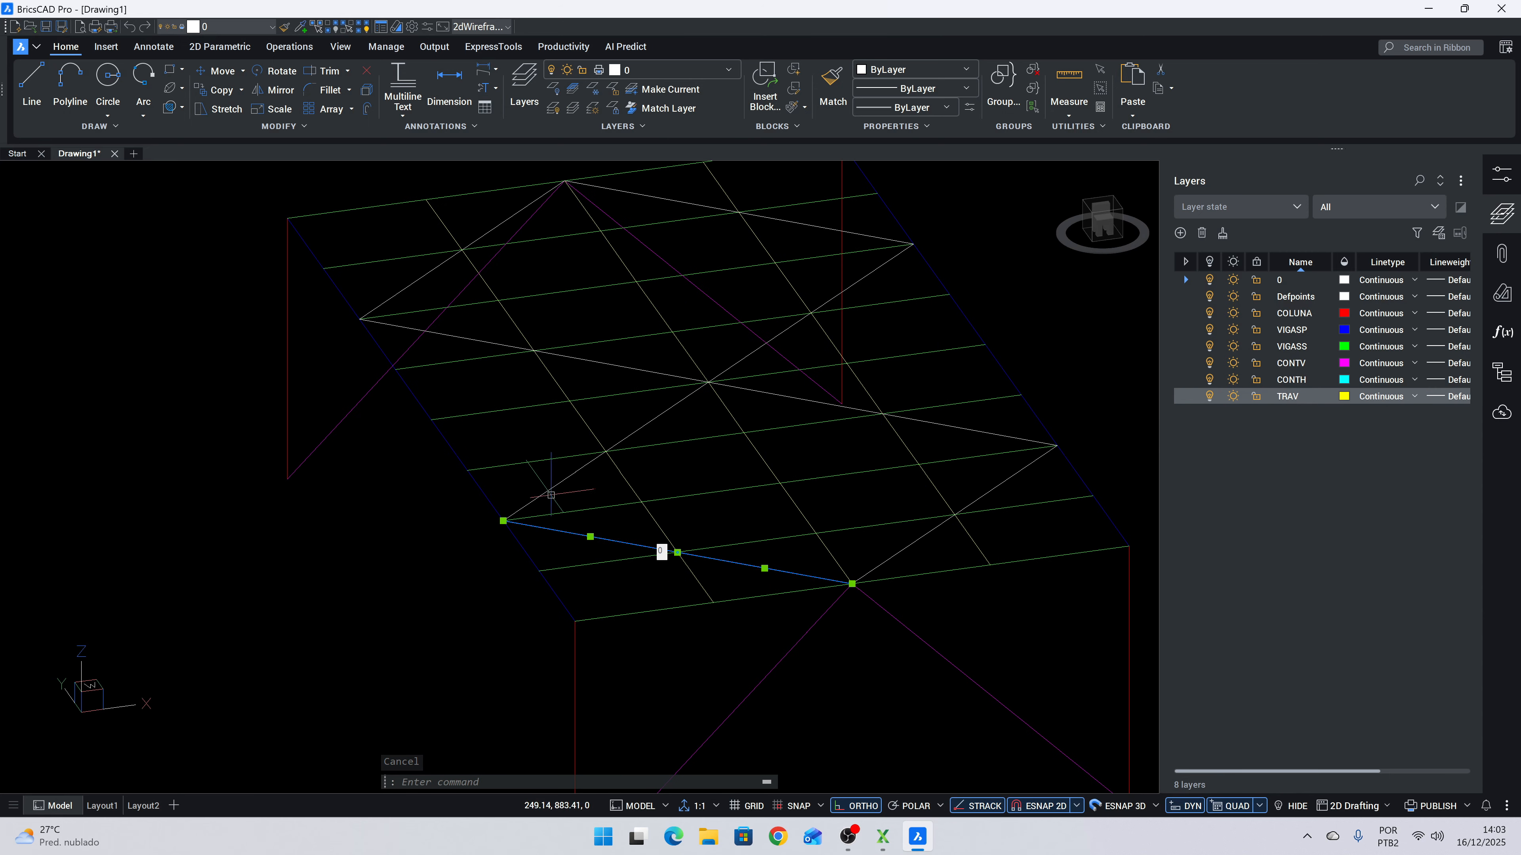
pyautogui.scroll(-2, 503, 456)
pyautogui.press('Escape')
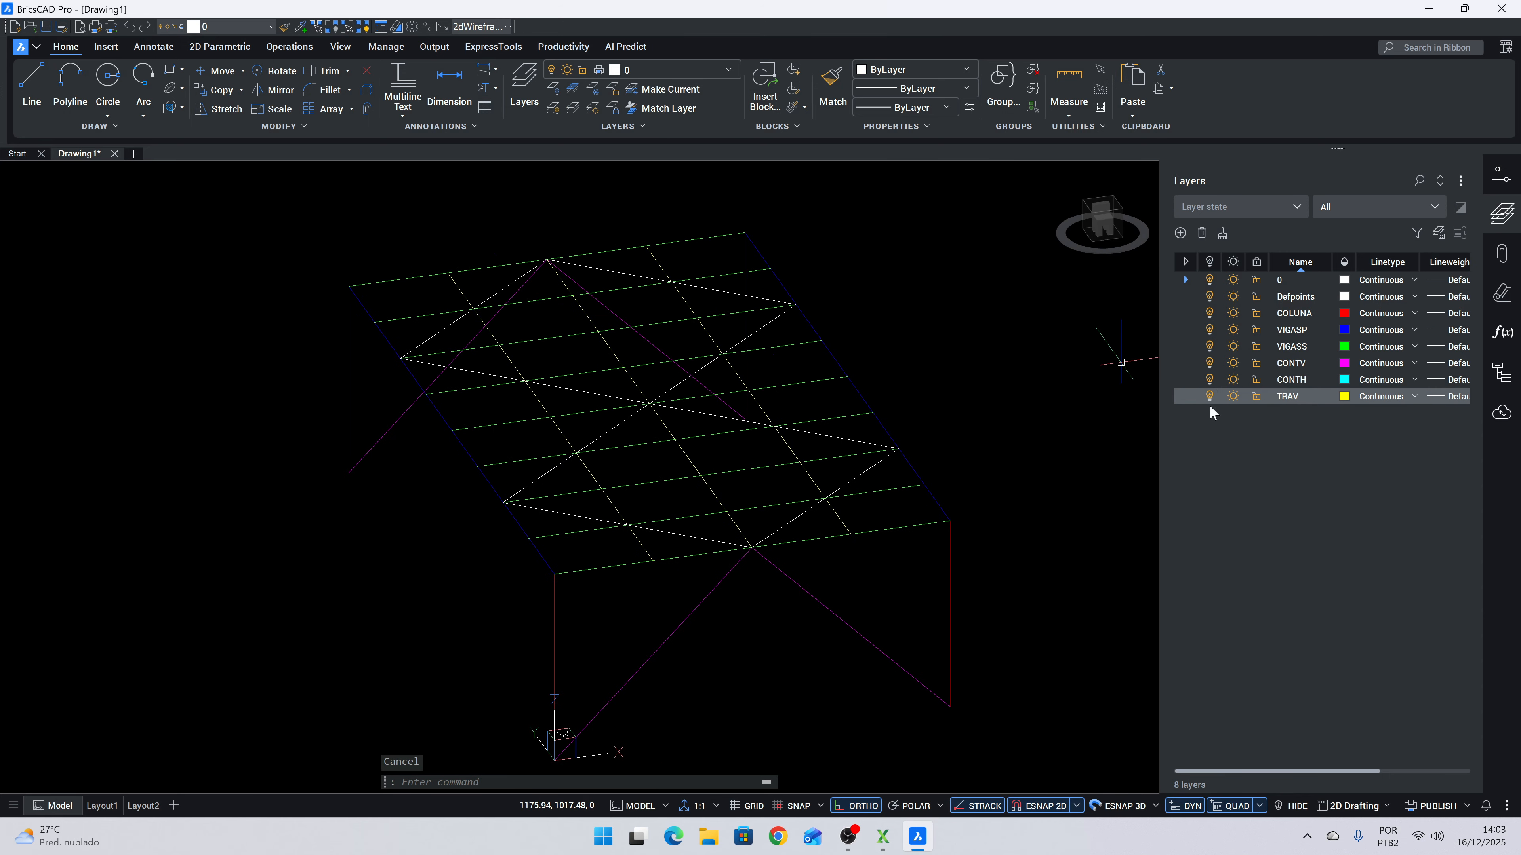
# Turn off the TRAV, CONTH, CONTV, VIGASS, VIGASP and COLUNA layers, keeping the current layer 0 on.
pyautogui.click(1210, 396)
pyautogui.click(1209, 379)
pyautogui.click(1209, 363)
pyautogui.click(1209, 346)
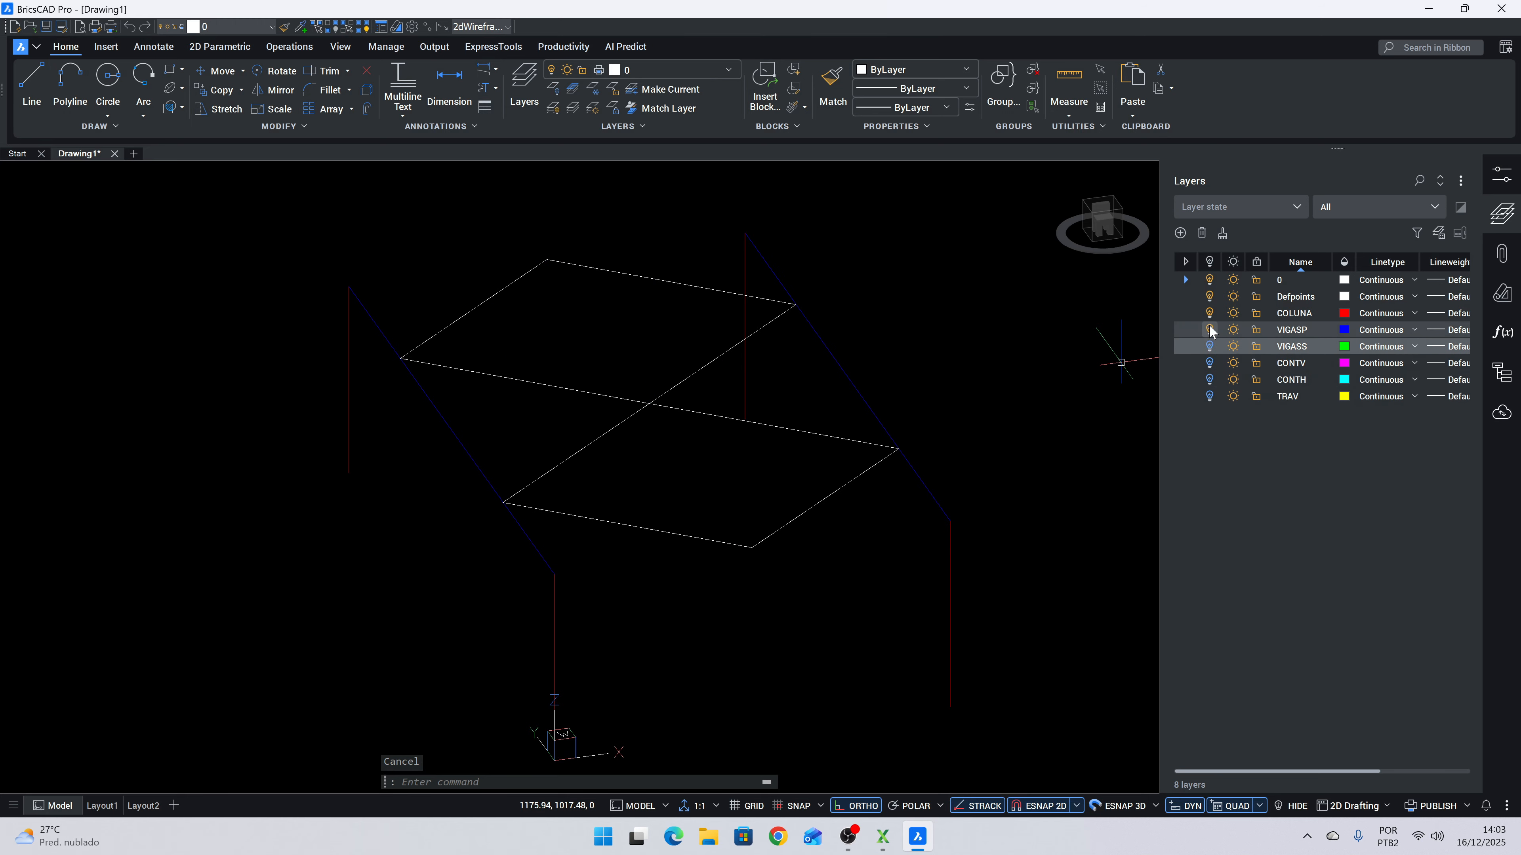
pyautogui.click(1209, 330)
pyautogui.click(1209, 313)
pyautogui.click(1210, 280)
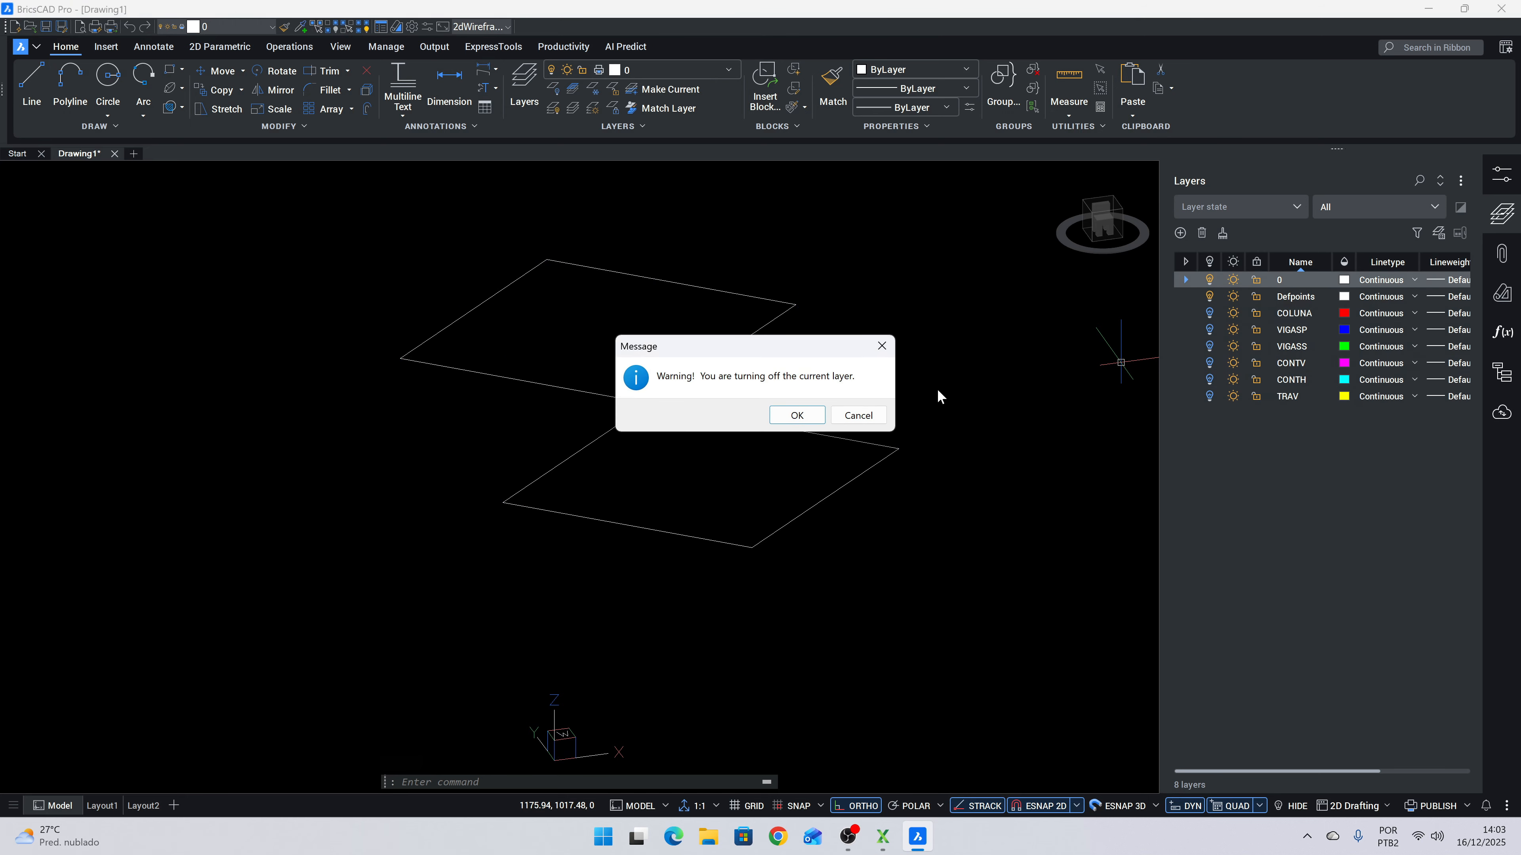
pyautogui.click(858, 415)
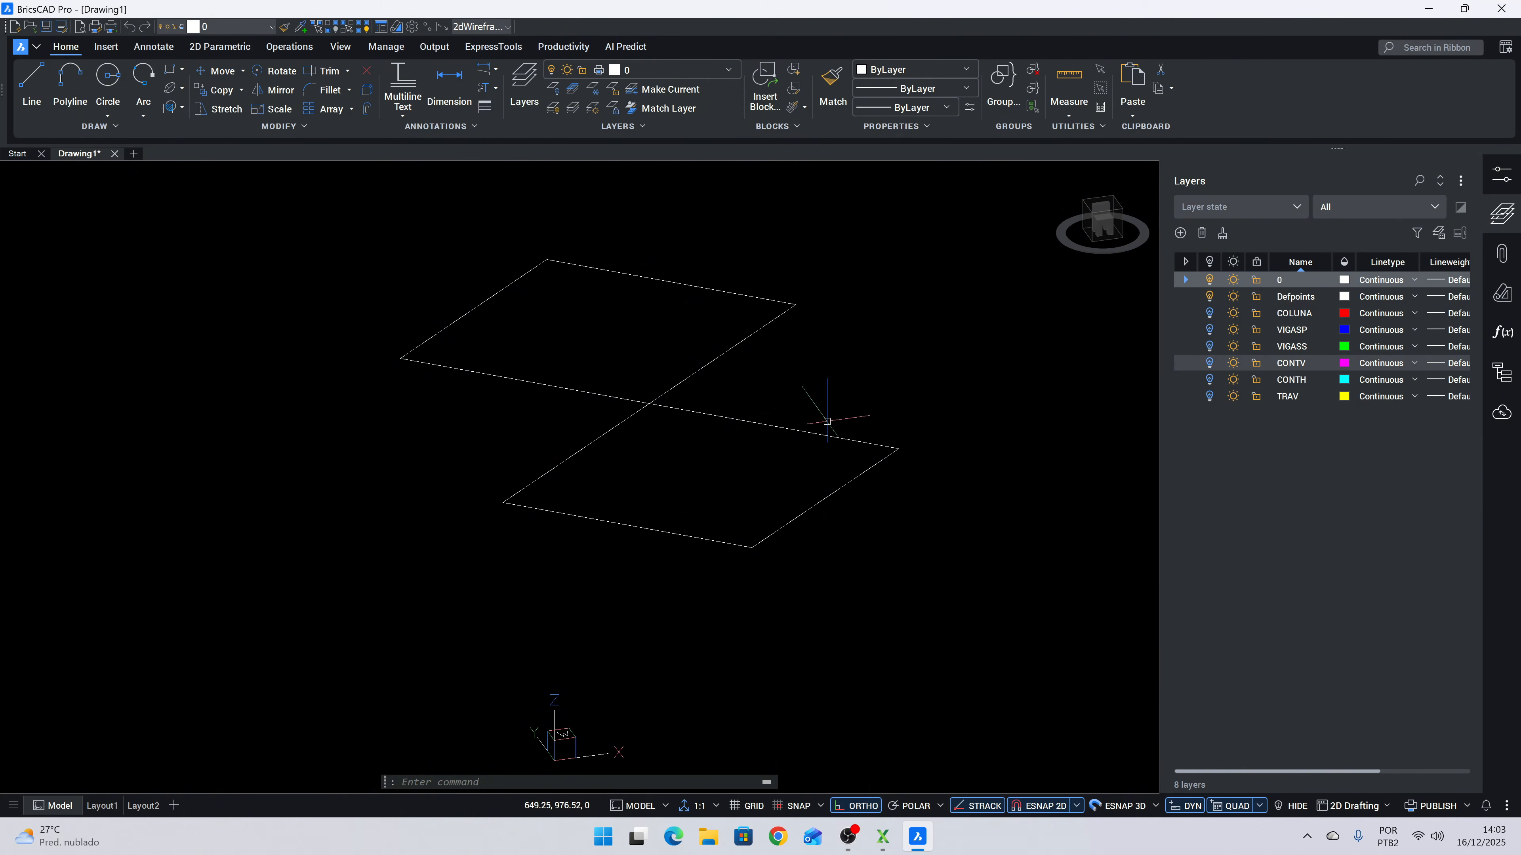
# Turn the CONTH layer back on and assign all the diagonal roof braces to it.
pyautogui.click(1209, 379)
pyautogui.scroll(-3, 455, 330)
pyautogui.moveTo(324, 234); pyautogui.dragTo(856, 548)
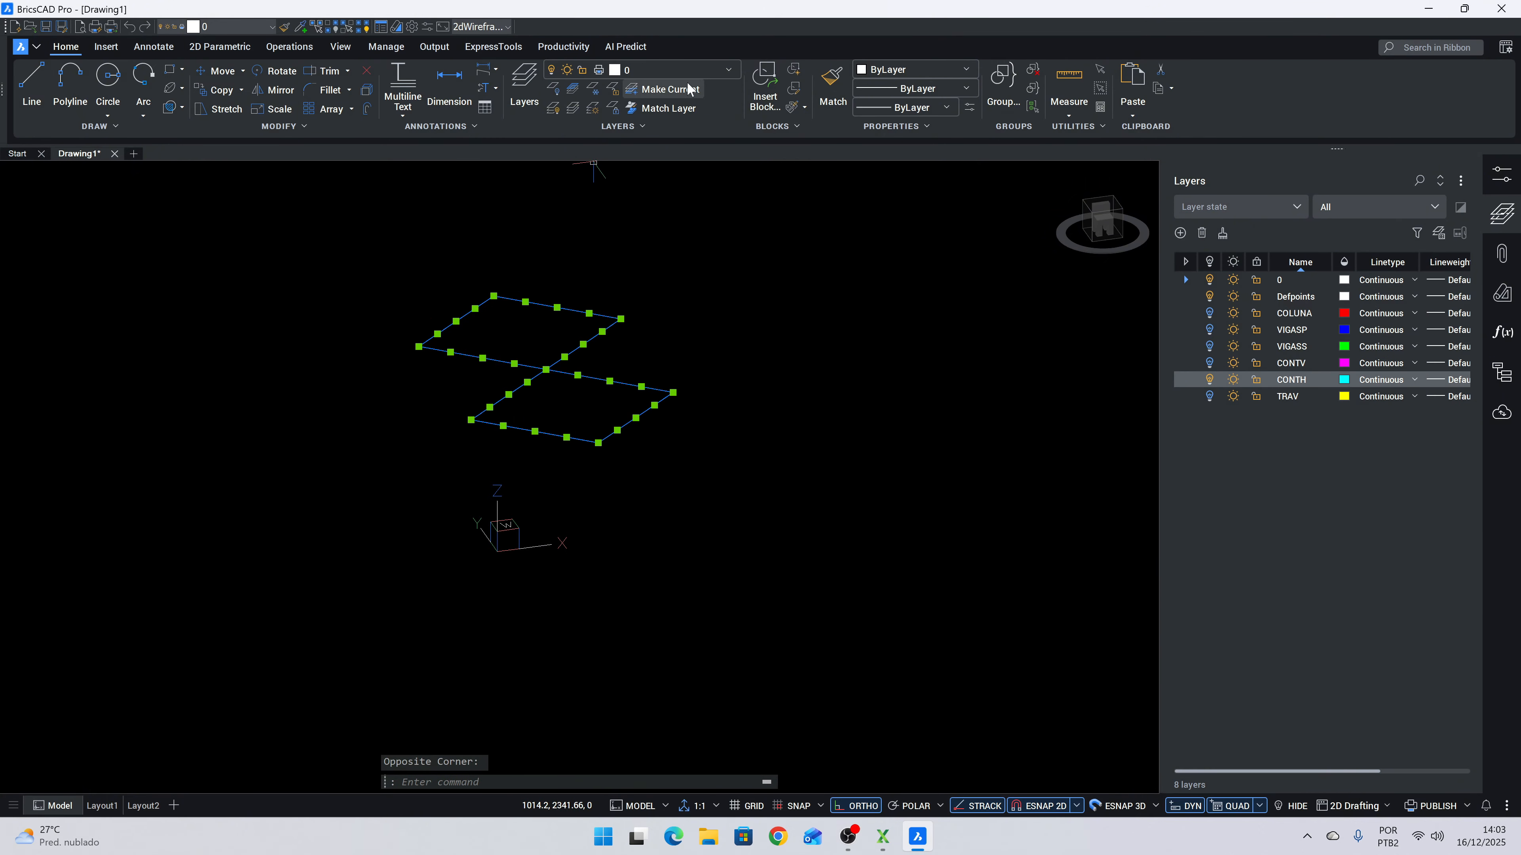
pyautogui.click(688, 70)
pyautogui.click(646, 134)
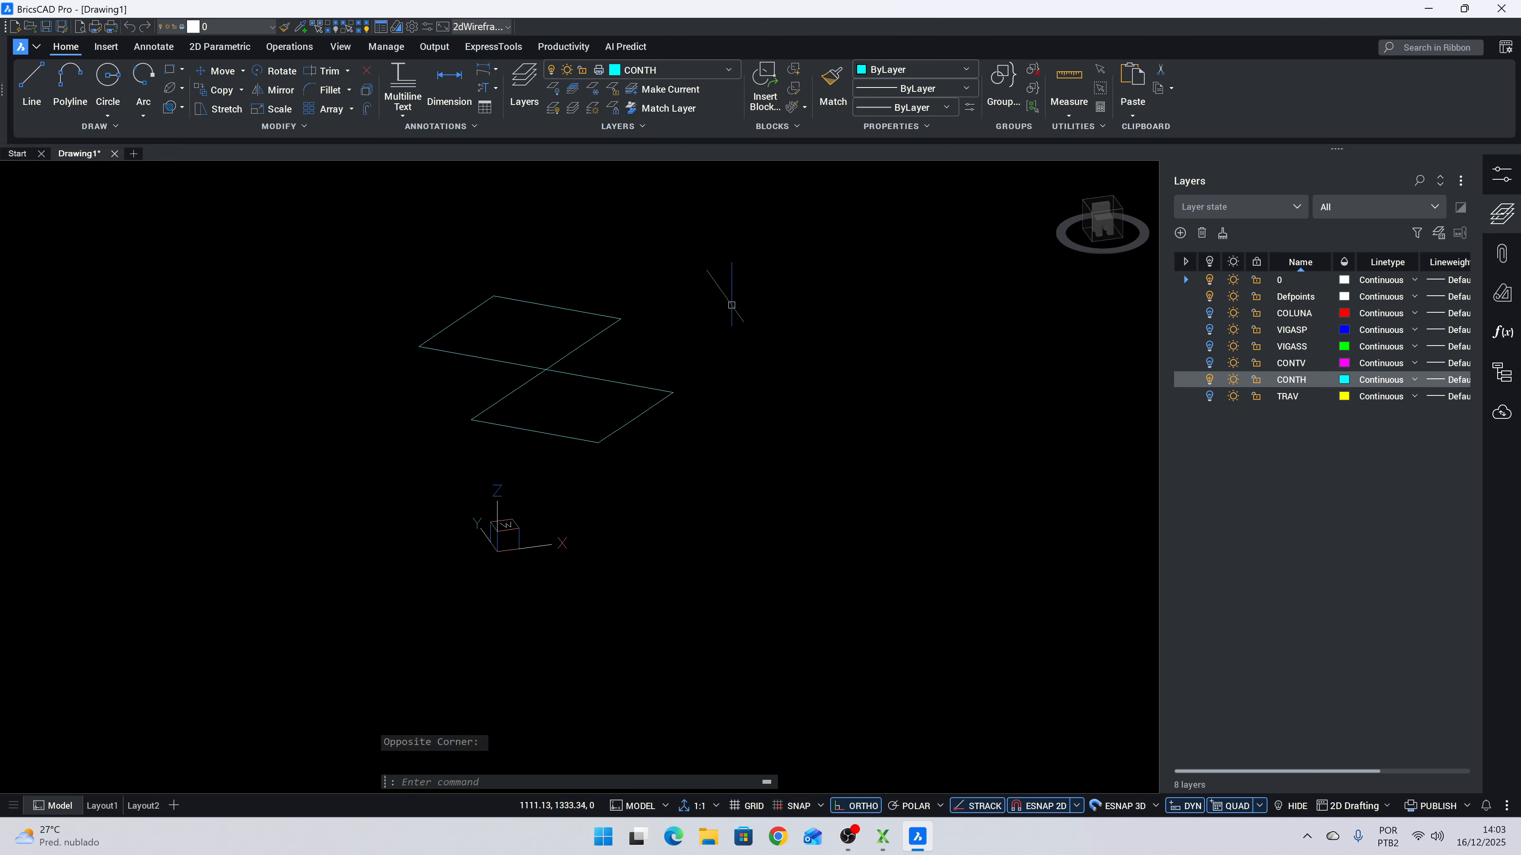
# Turn the TRAV, CONTV, VIGASS, VIGASP and COLUNA layers back on.
pyautogui.press('Escape')
pyautogui.click(1209, 396)
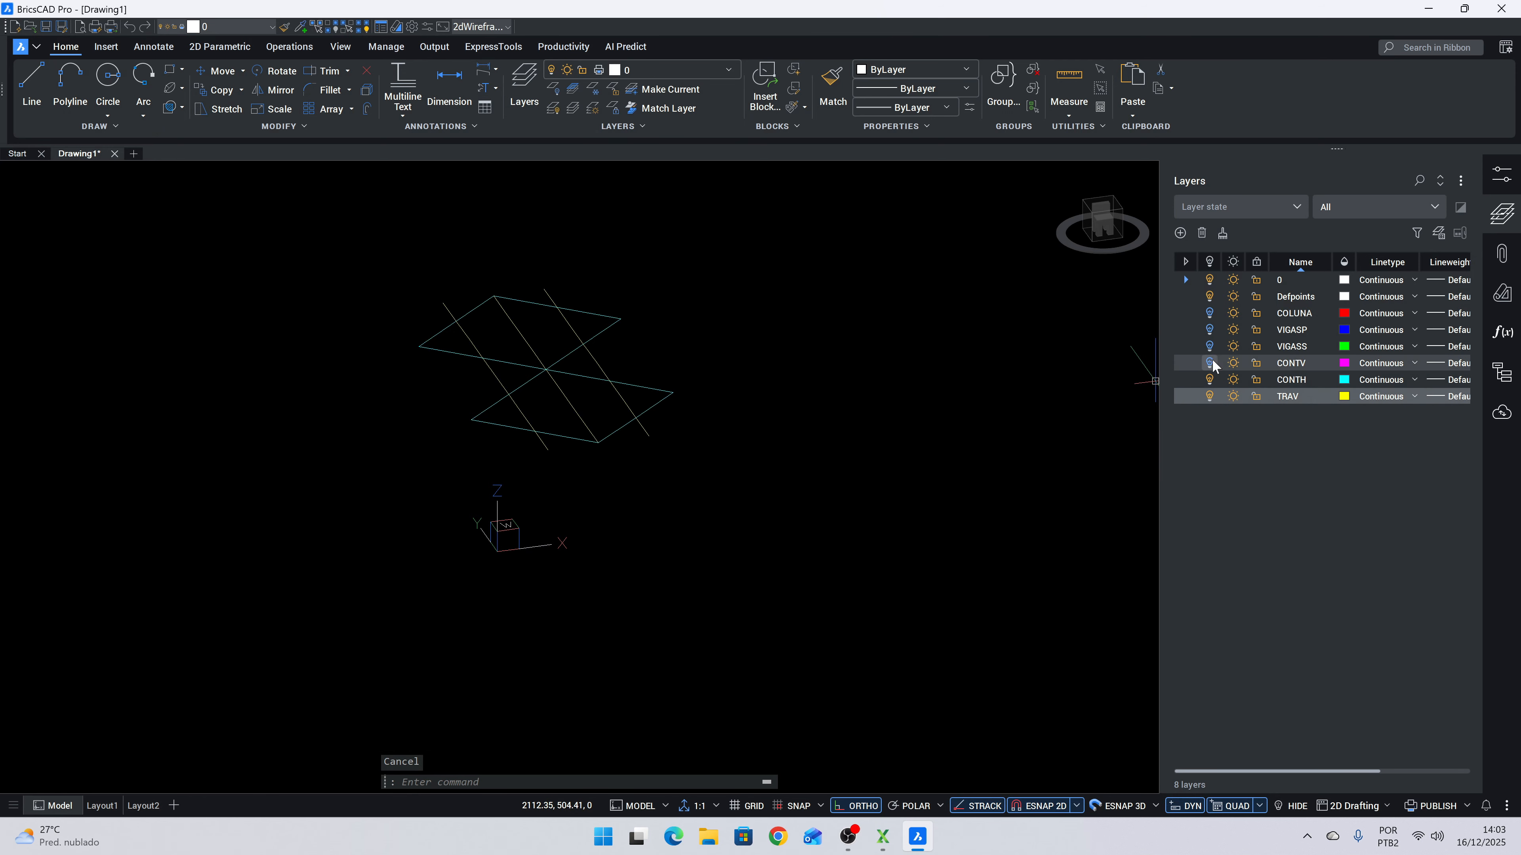
pyautogui.click(1210, 363)
pyautogui.click(1210, 346)
pyautogui.click(1209, 329)
pyautogui.click(1210, 313)
pyautogui.scroll(3, 494, 436)
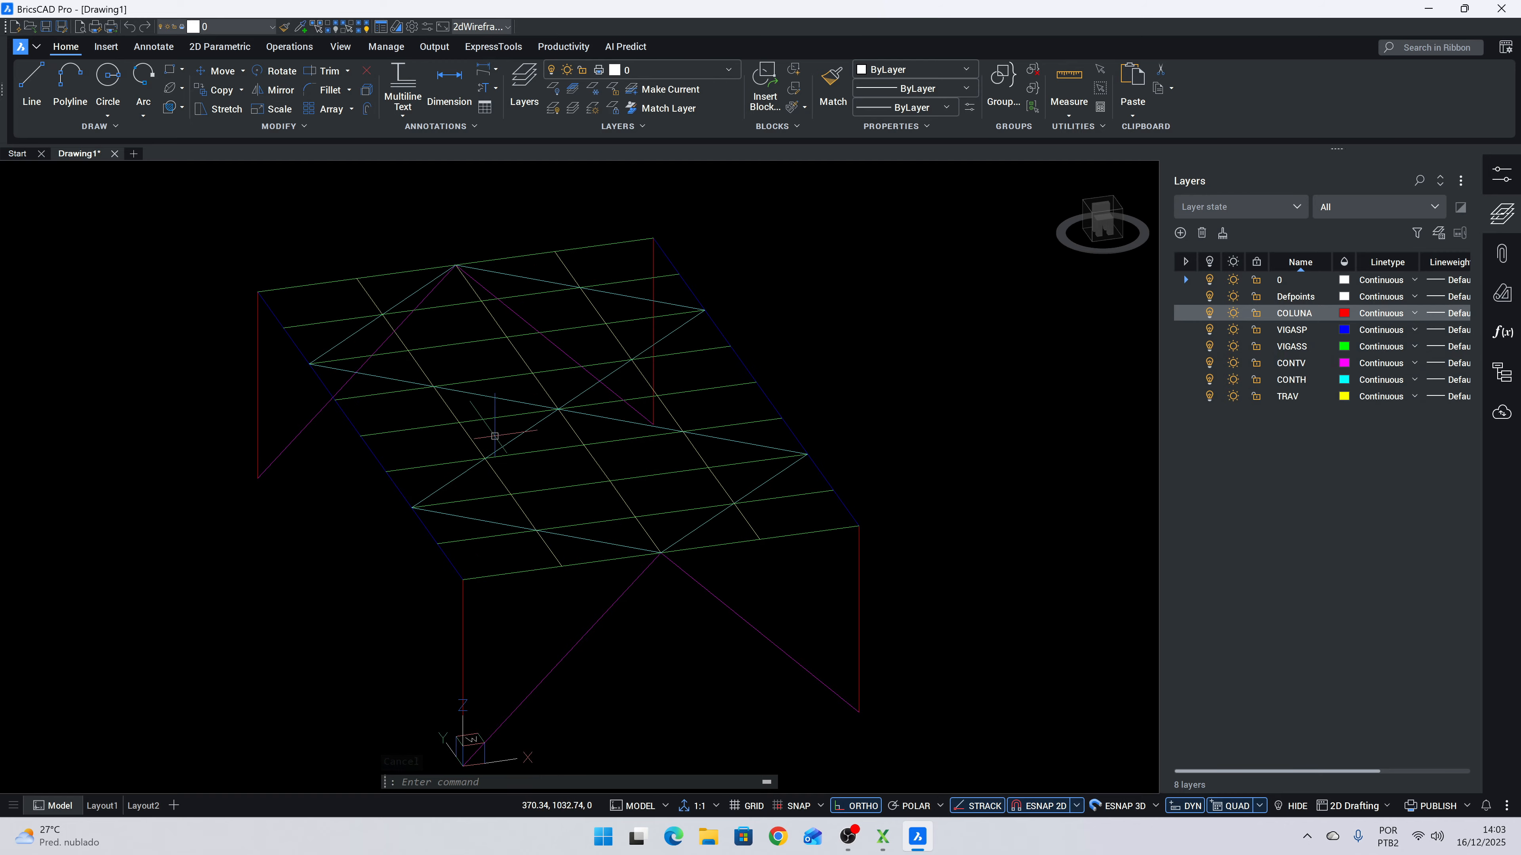
# Select the four vertical corner columns to check their layer and length, then clear the selection.
pyautogui.keyDown('shift'); pyautogui.moveTo(495, 436); pyautogui.dragTo(635, 456, button='middle'); pyautogui.keyUp('shift')
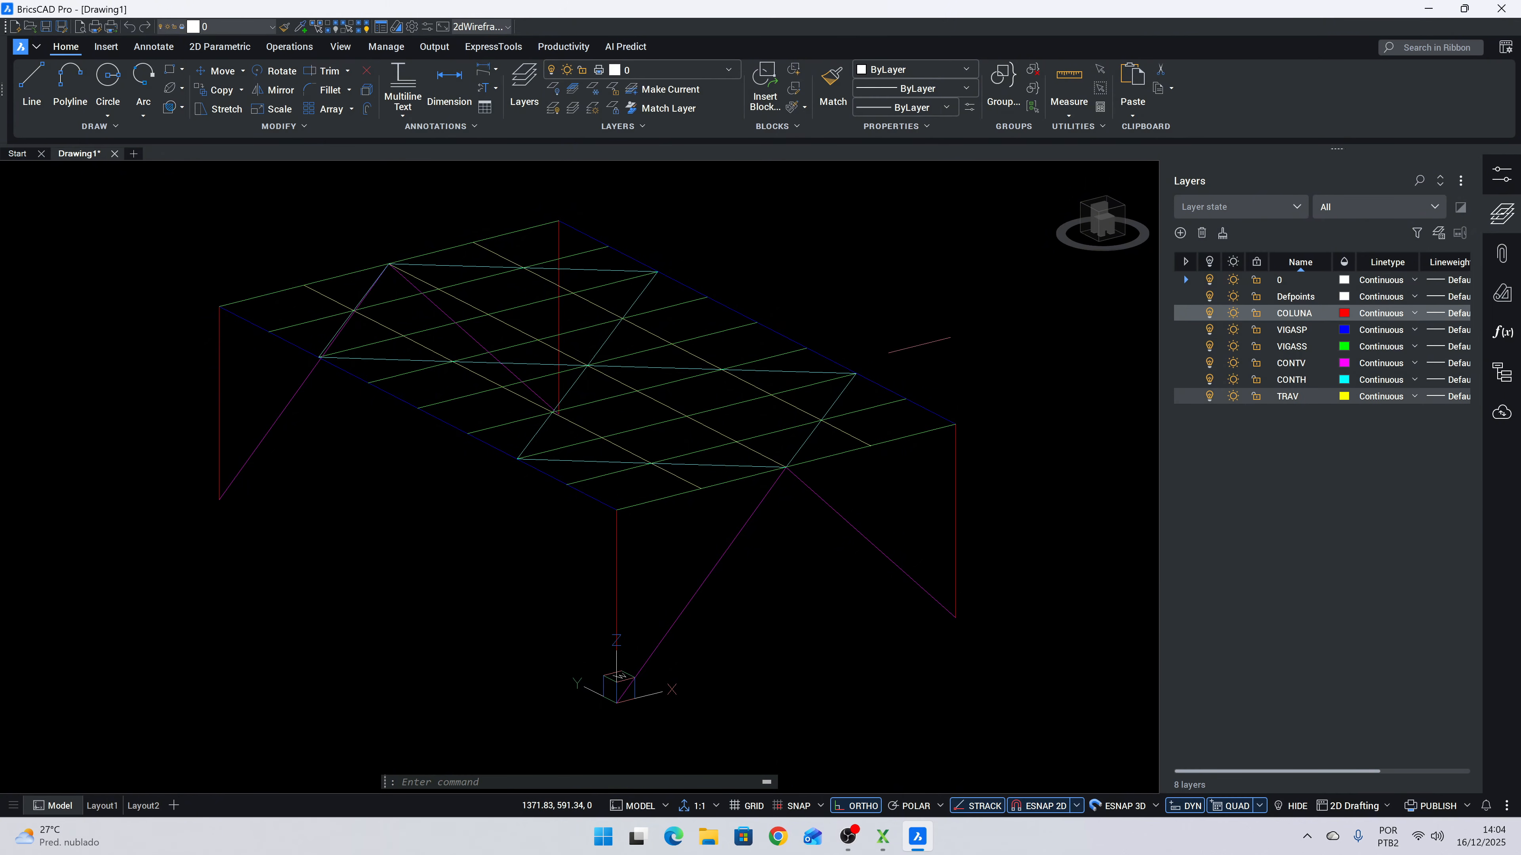
pyautogui.moveTo(631, 408); pyautogui.dragTo(1035, 537, button='middle')
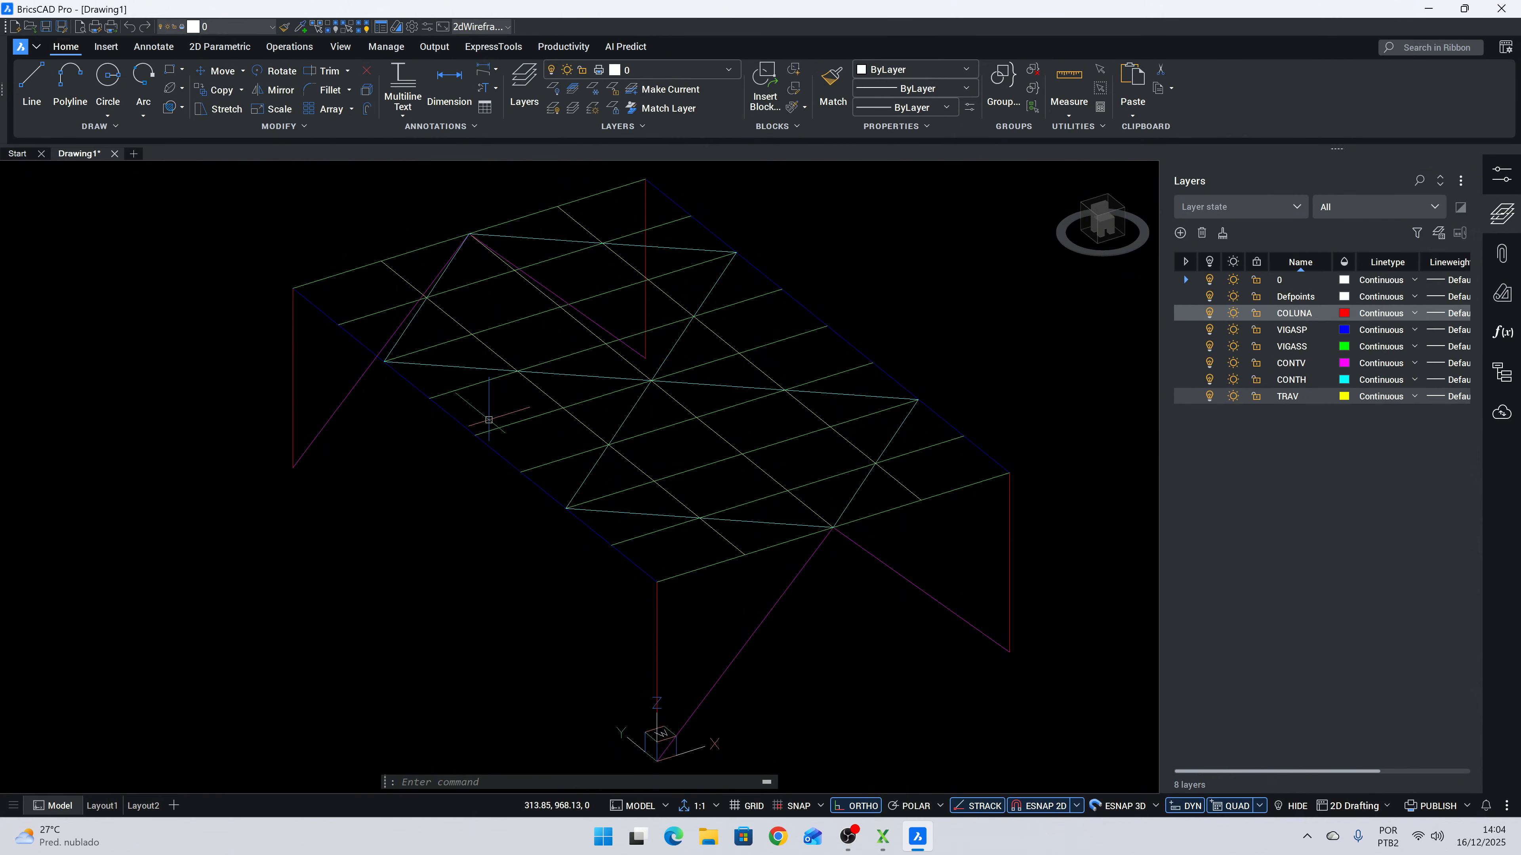
pyautogui.click(644, 645)
pyautogui.click(657, 644)
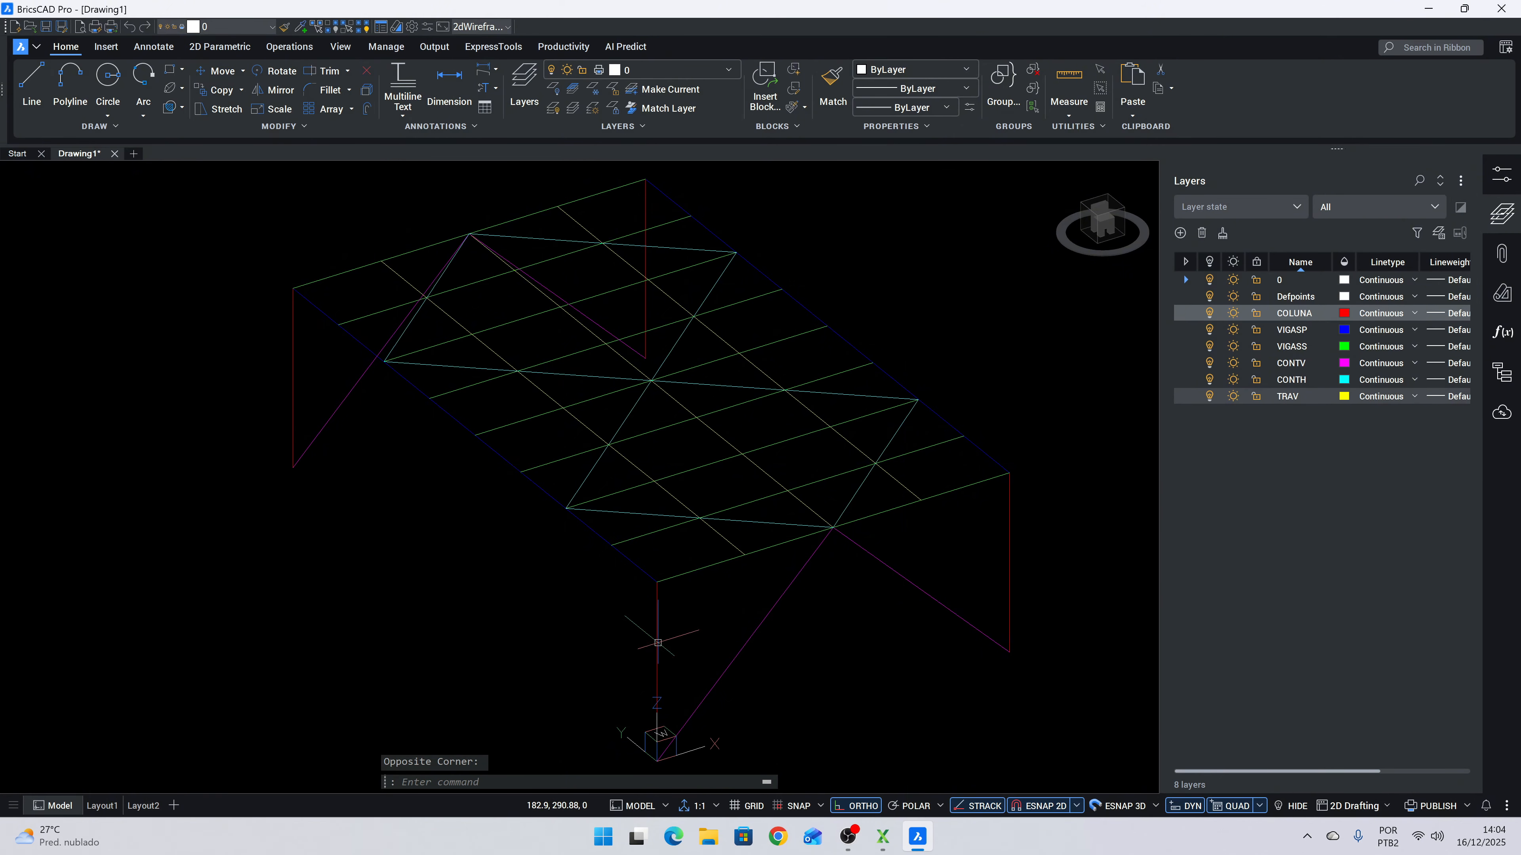
pyautogui.click(1031, 587)
pyautogui.click(1006, 563)
pyautogui.click(687, 662)
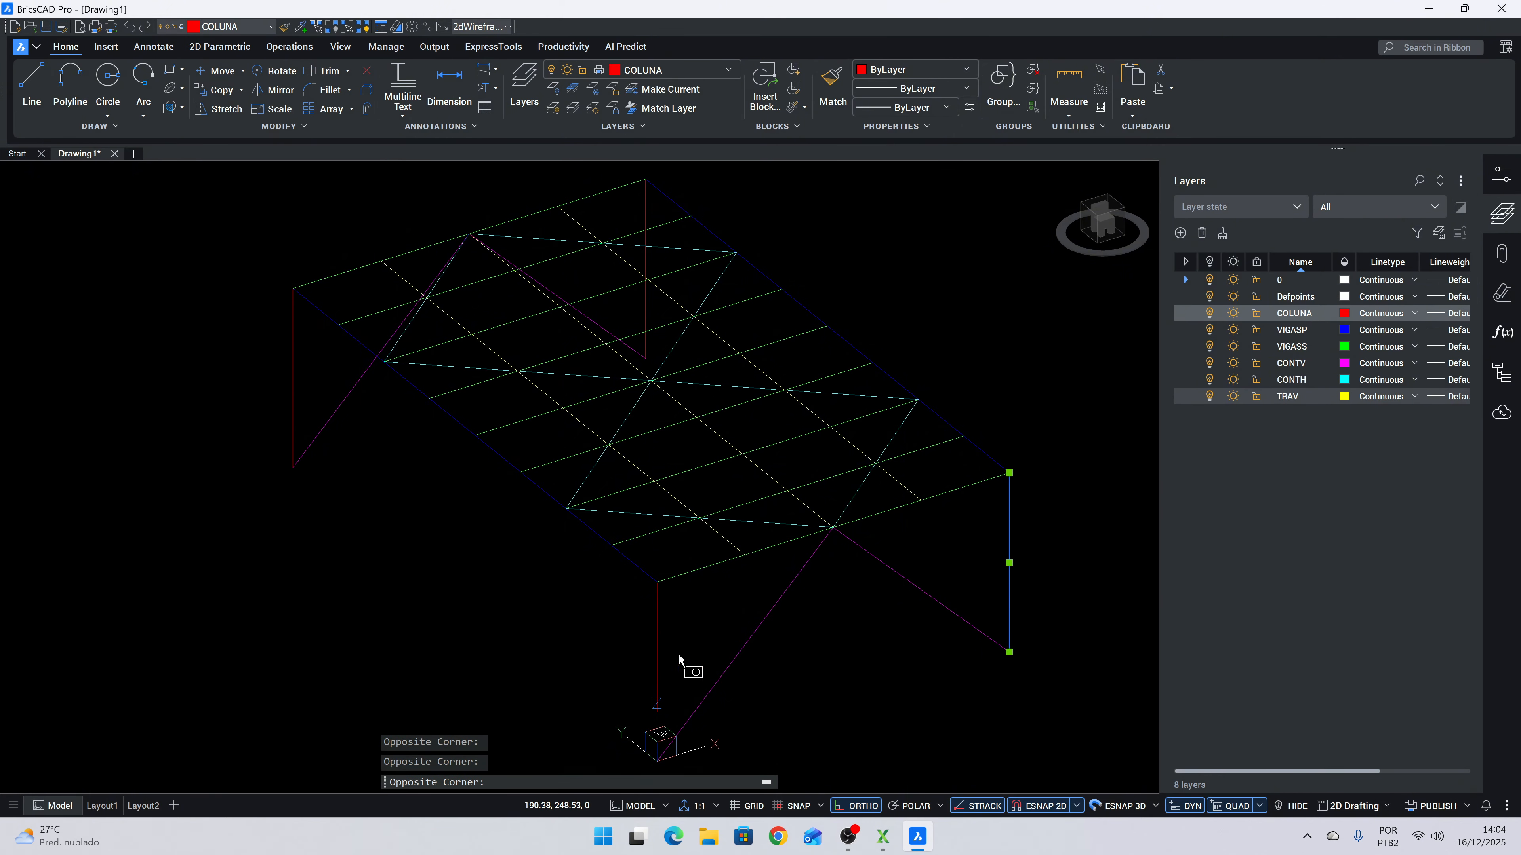
pyautogui.click(643, 637)
pyautogui.click(646, 206)
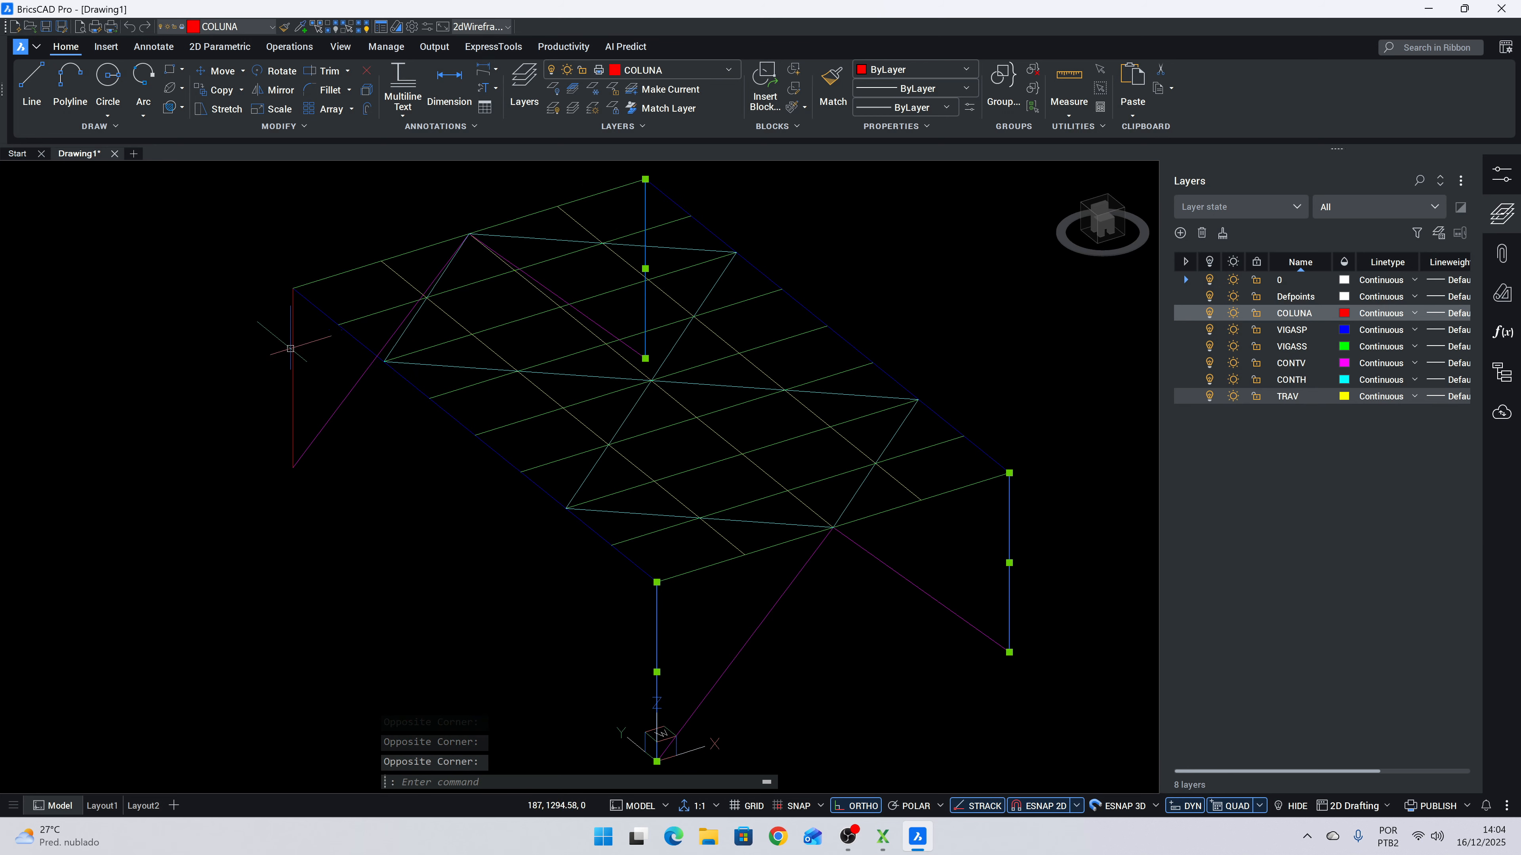
pyautogui.click(299, 347)
pyautogui.click(276, 346)
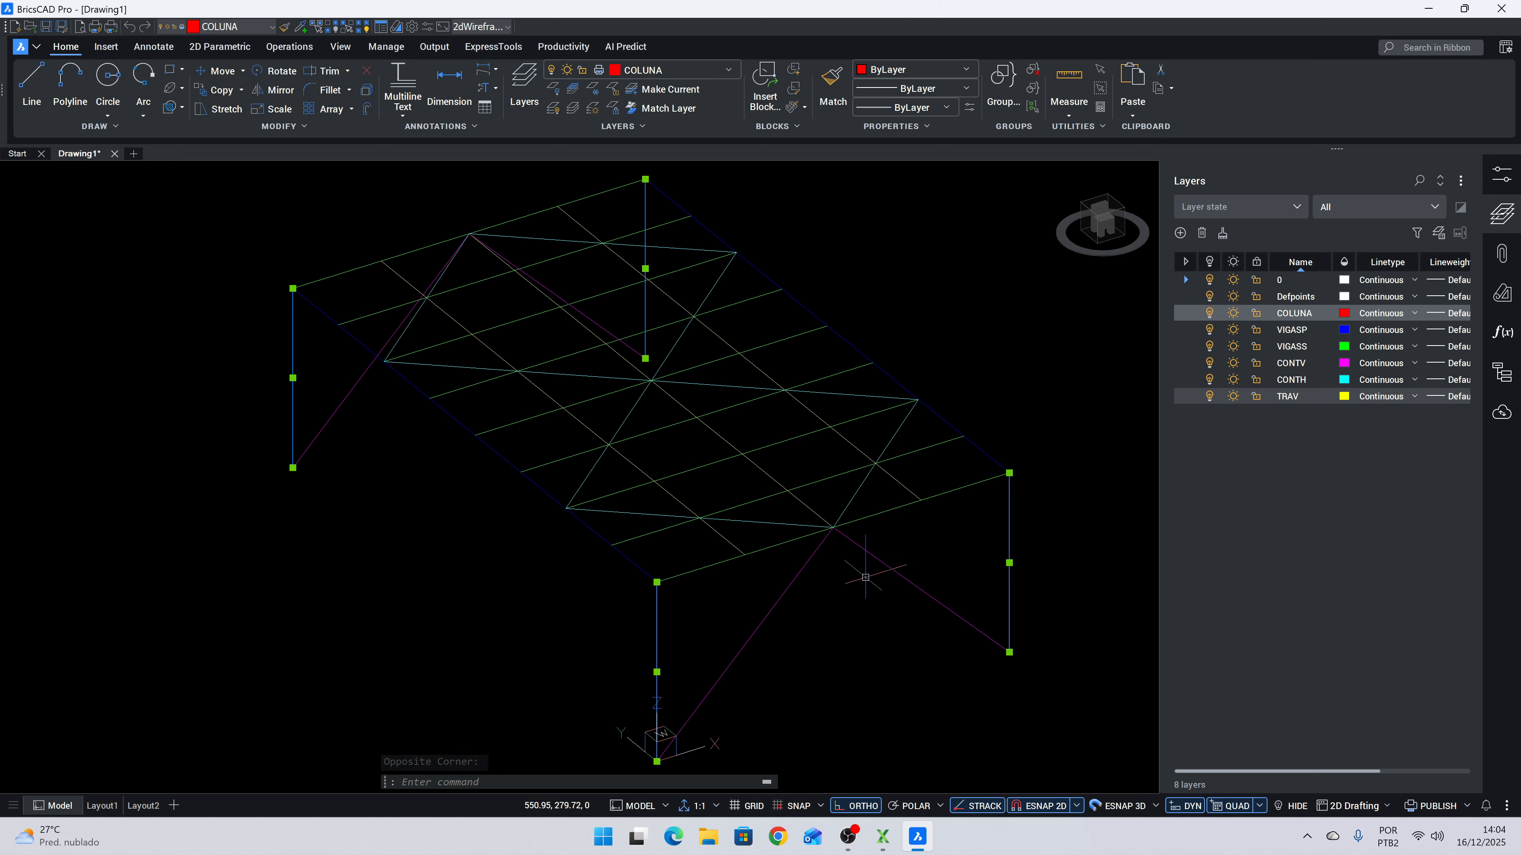
pyautogui.moveTo(893, 615)
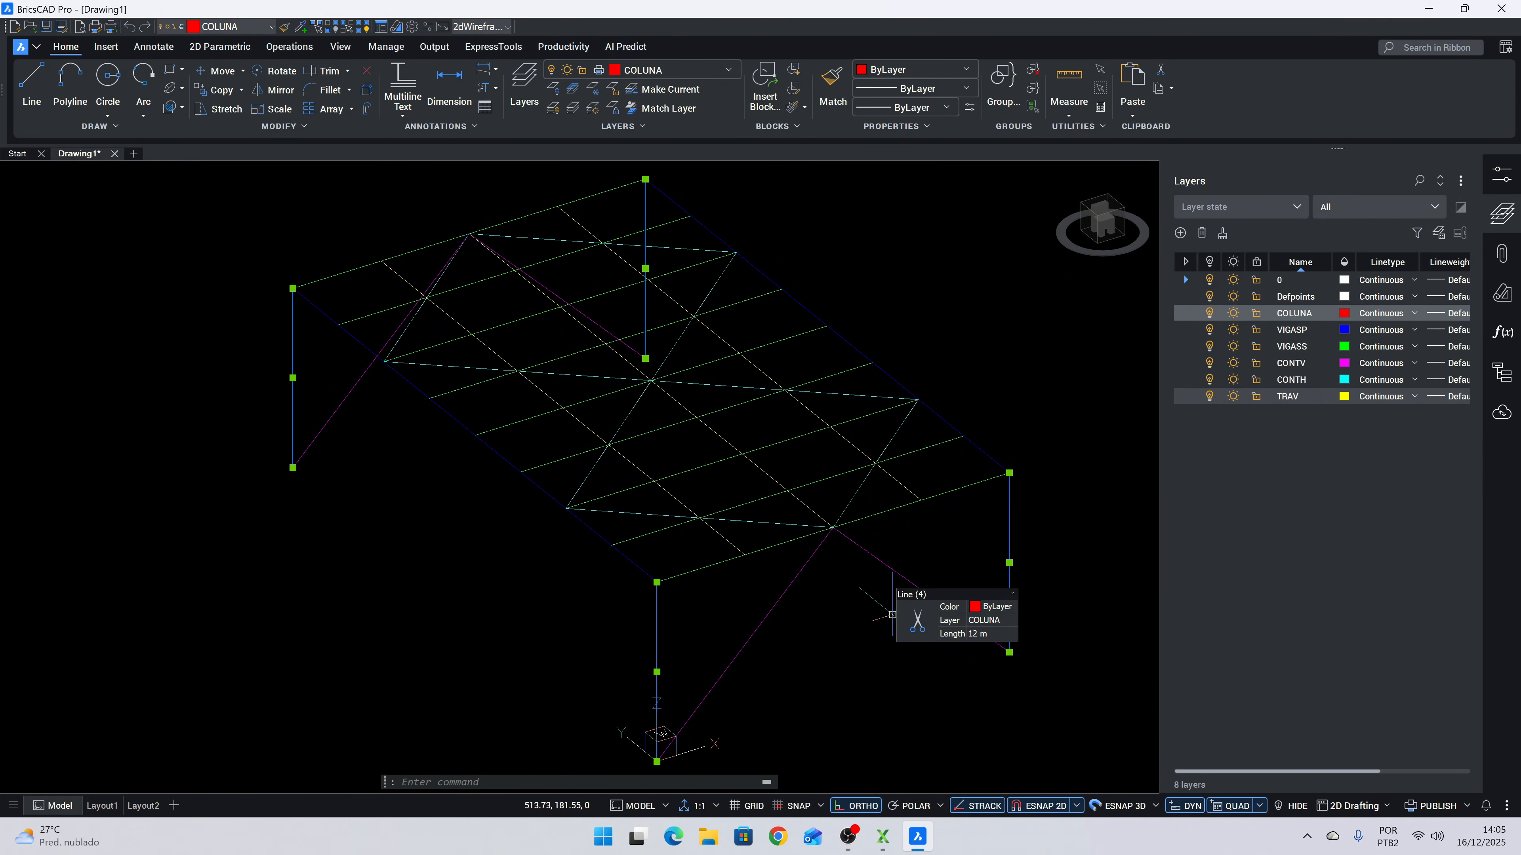
pyautogui.press('Escape')
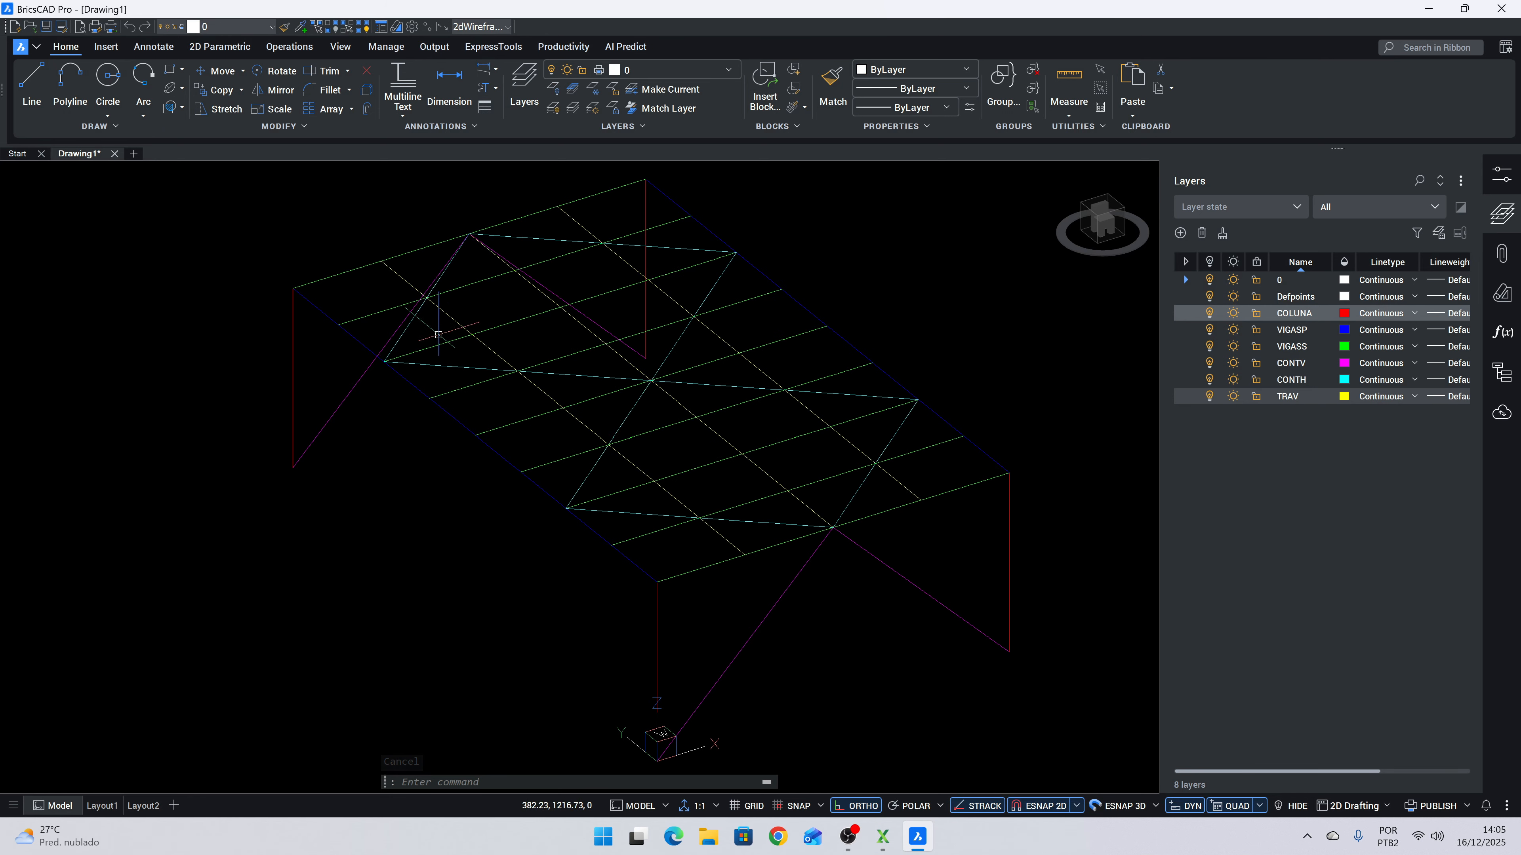
# Start saving the drawing and create and open a Desktop folder called "Minicurso XStrudes - Mezanino" for it.
pyautogui.keyDown('shift'); pyautogui.moveTo(583, 481); pyautogui.dragTo(611, 438, button='middle'); pyautogui.keyUp('shift')
pyautogui.click(1101, 221)
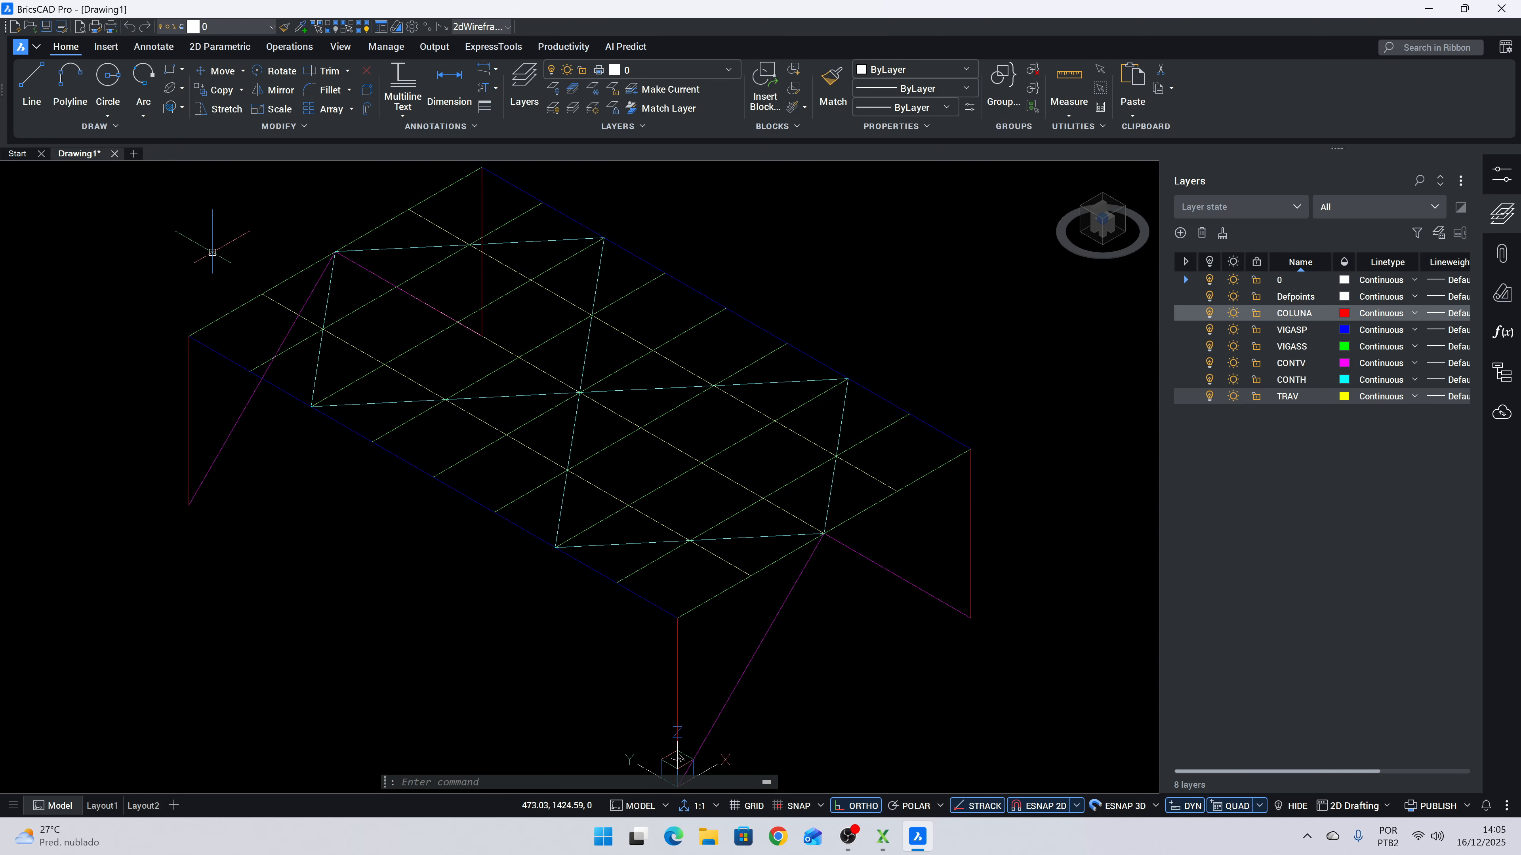
pyautogui.click(61, 26)
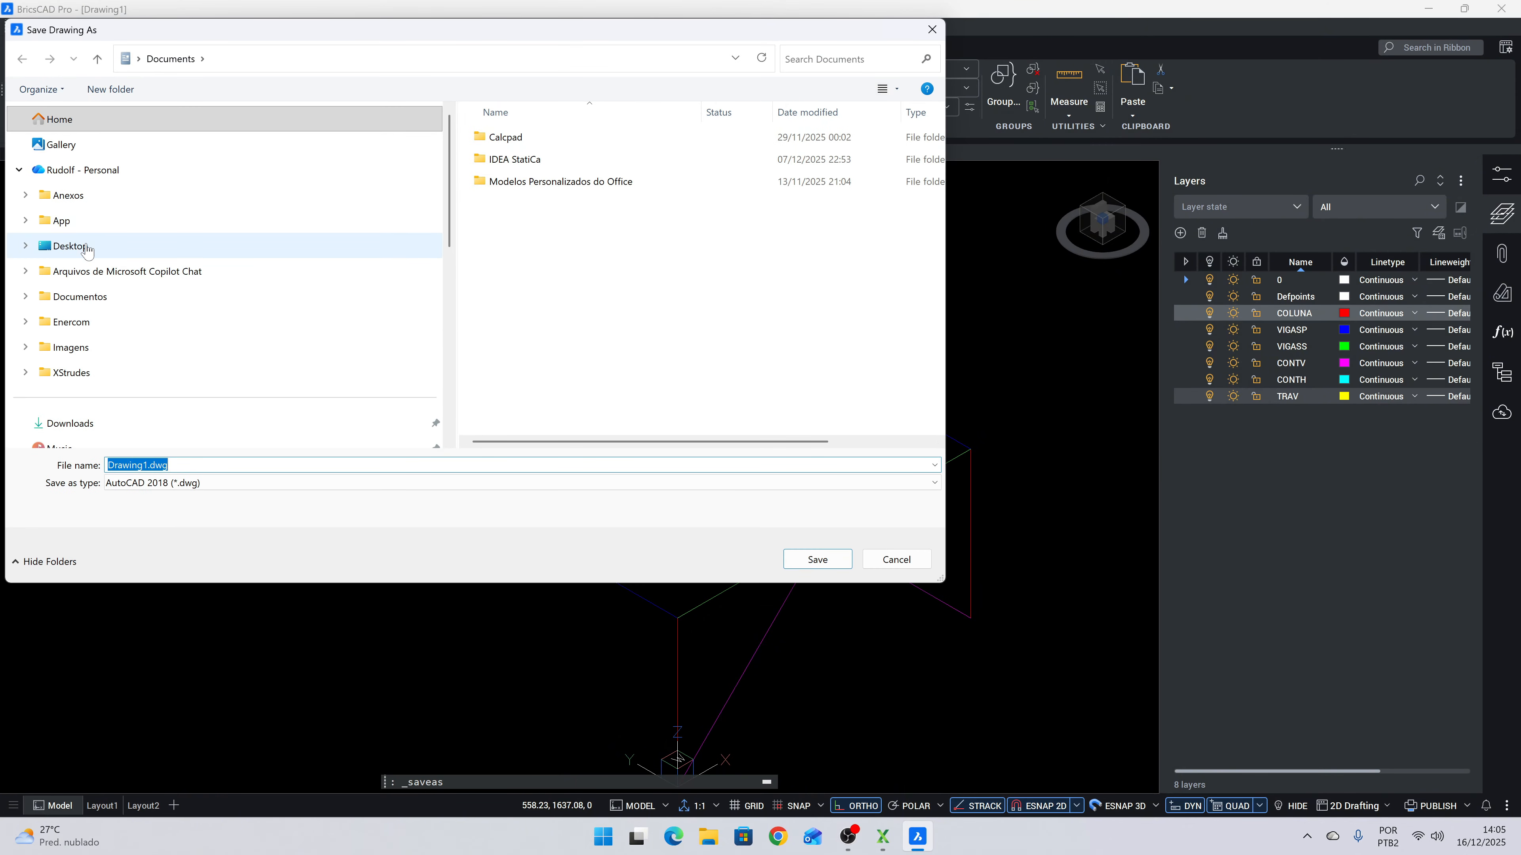
pyautogui.click(150, 247)
pyautogui.click(111, 89)
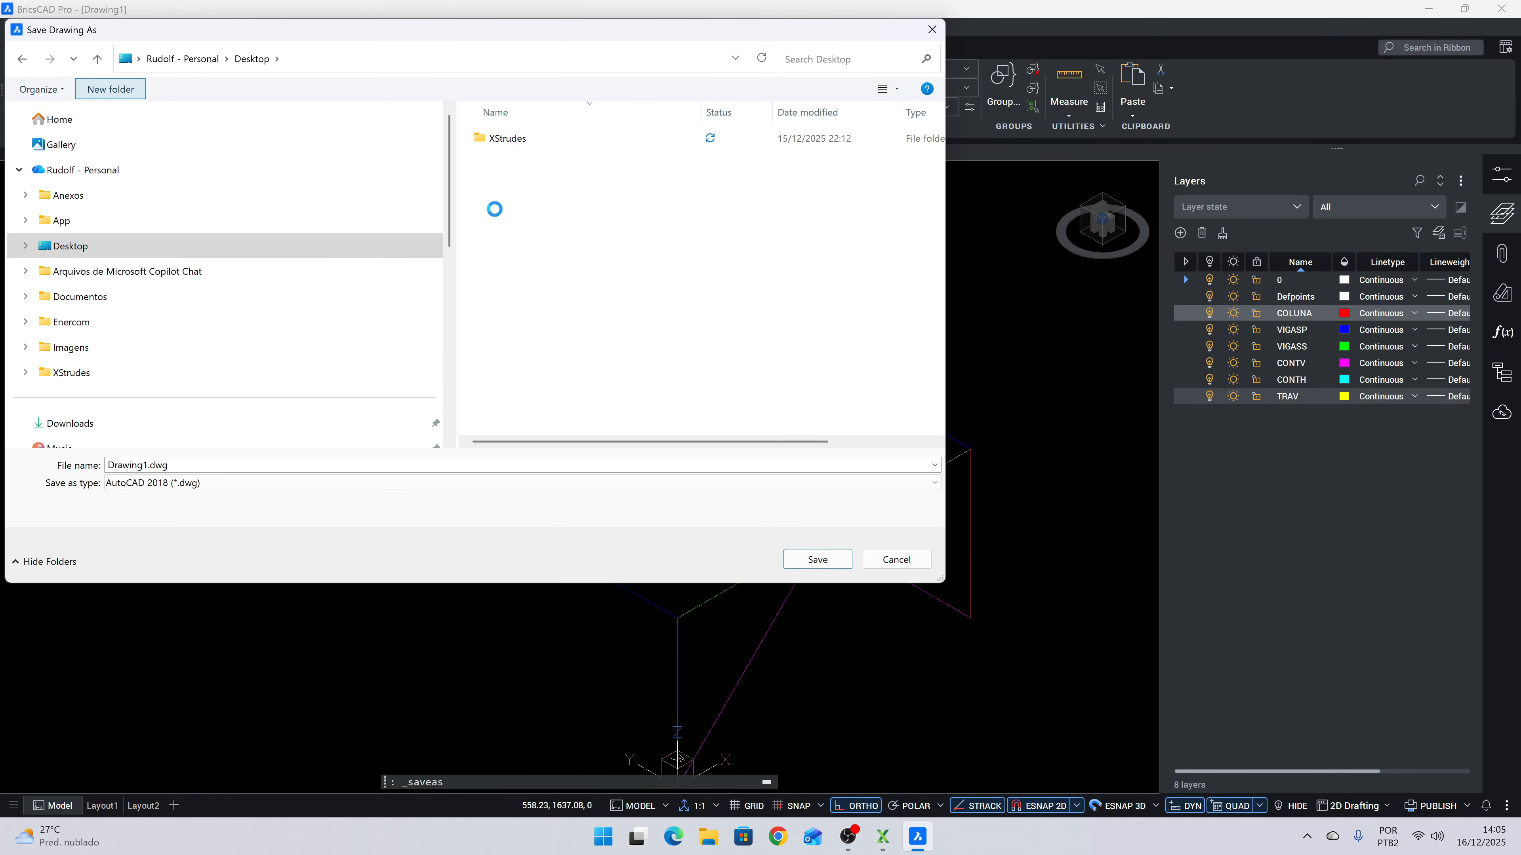
pyautogui.write('Minicru')
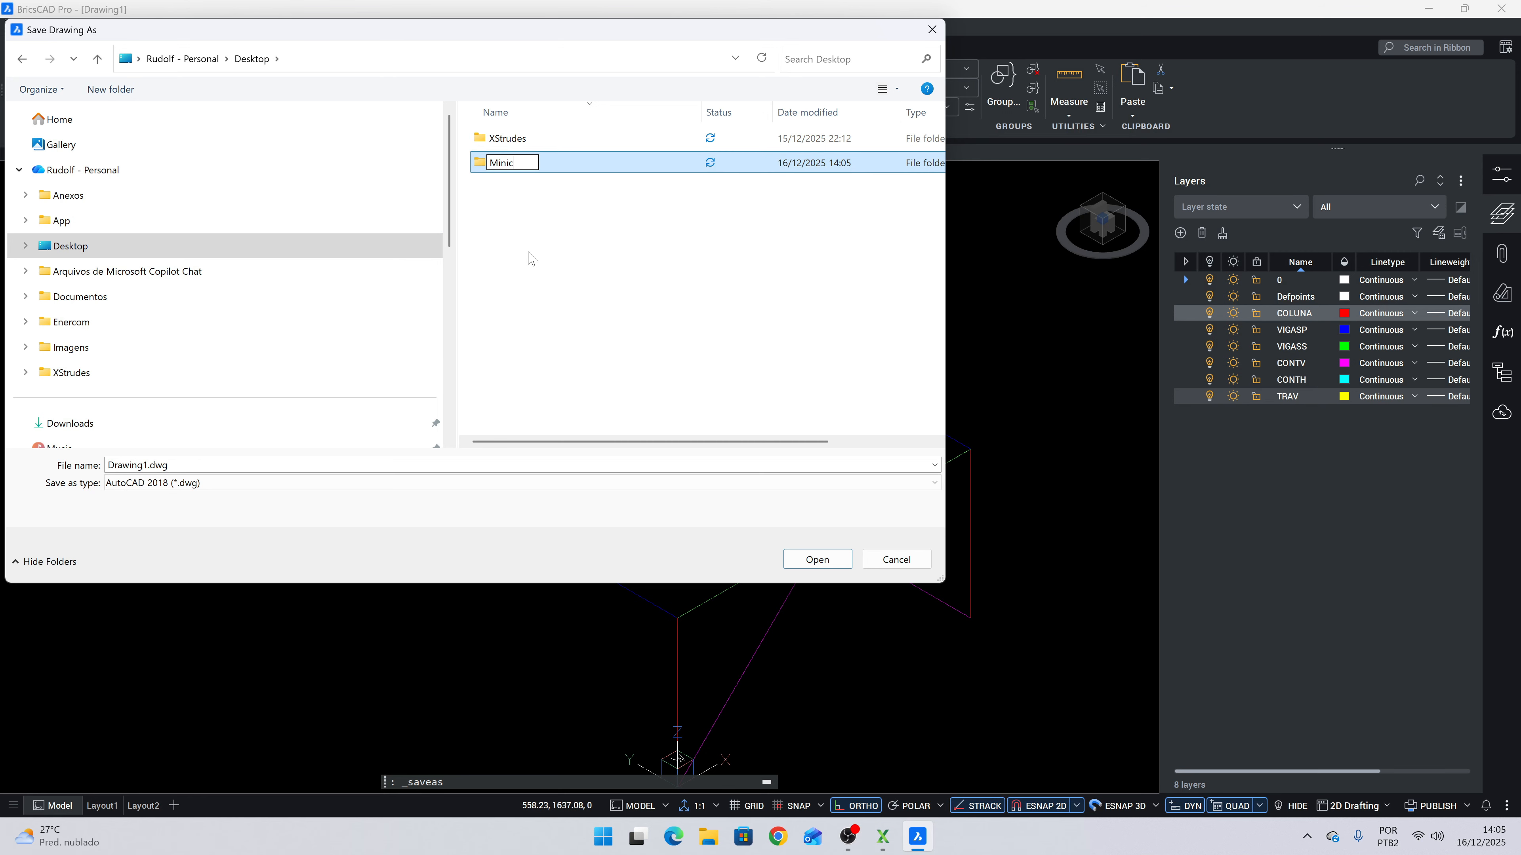
pyautogui.press('BackSpace')
pyautogui.write('urso XStrudes - Mezanino')
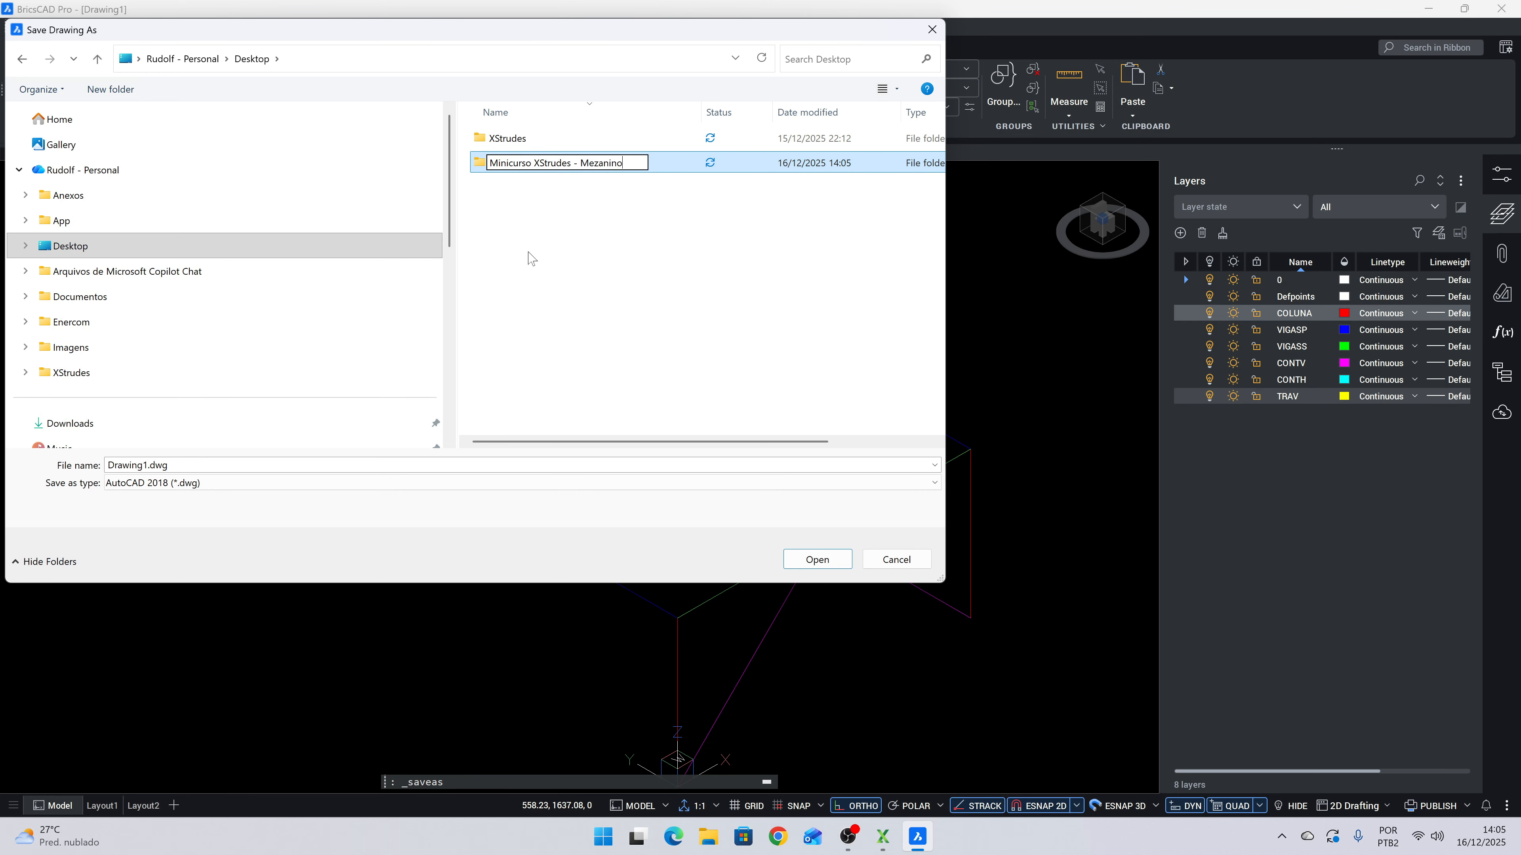
pyautogui.press('Return')
pyautogui.press('Return')
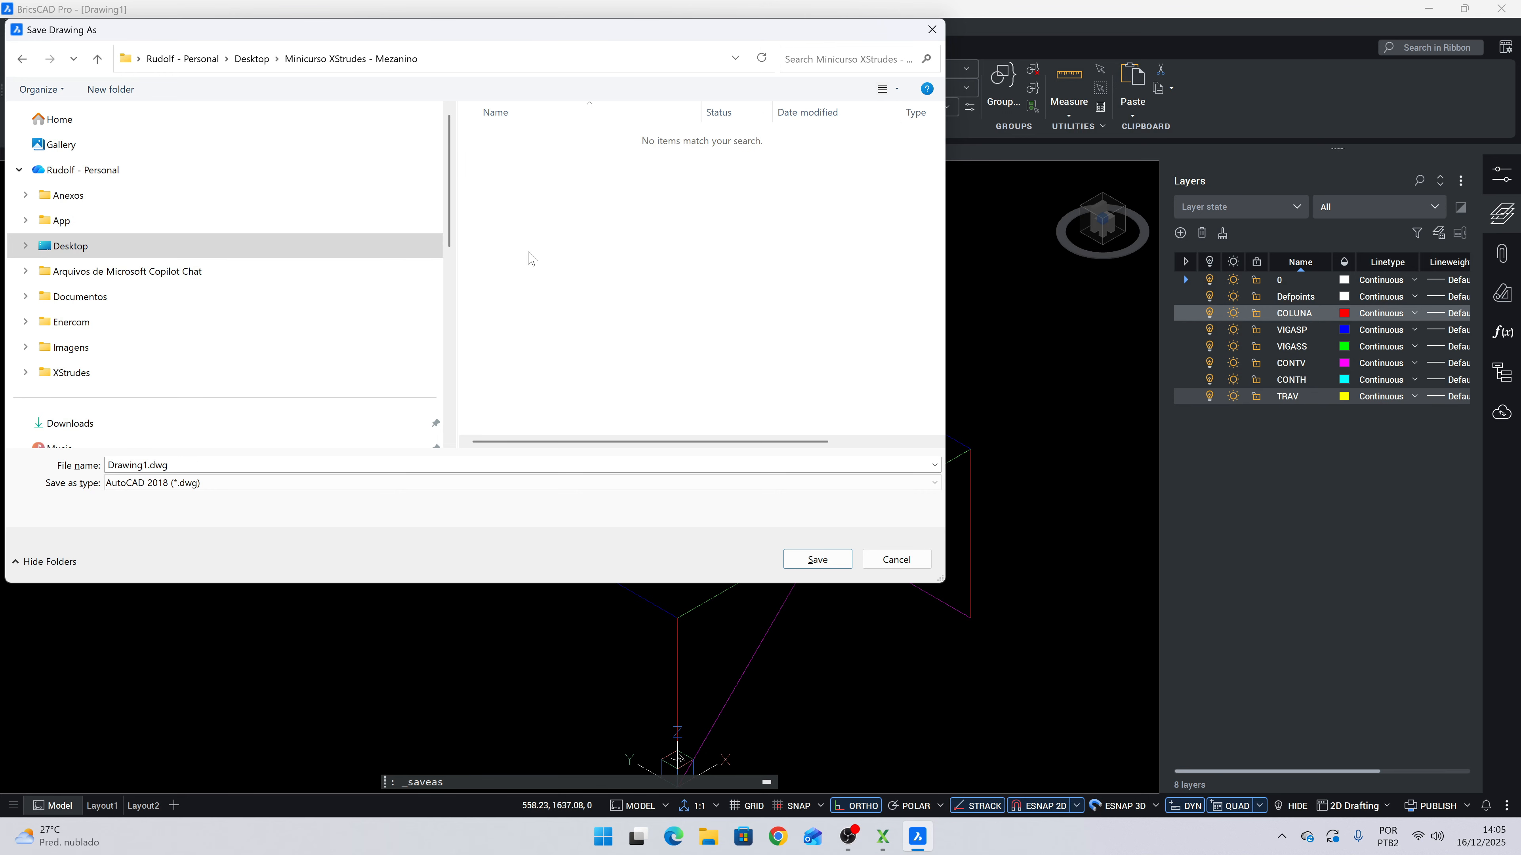
# Save the drawing in that folder as Unifilar.dwg in AutoCAD 2018 format.
pyautogui.click(144, 465)
pyautogui.click(148, 465)
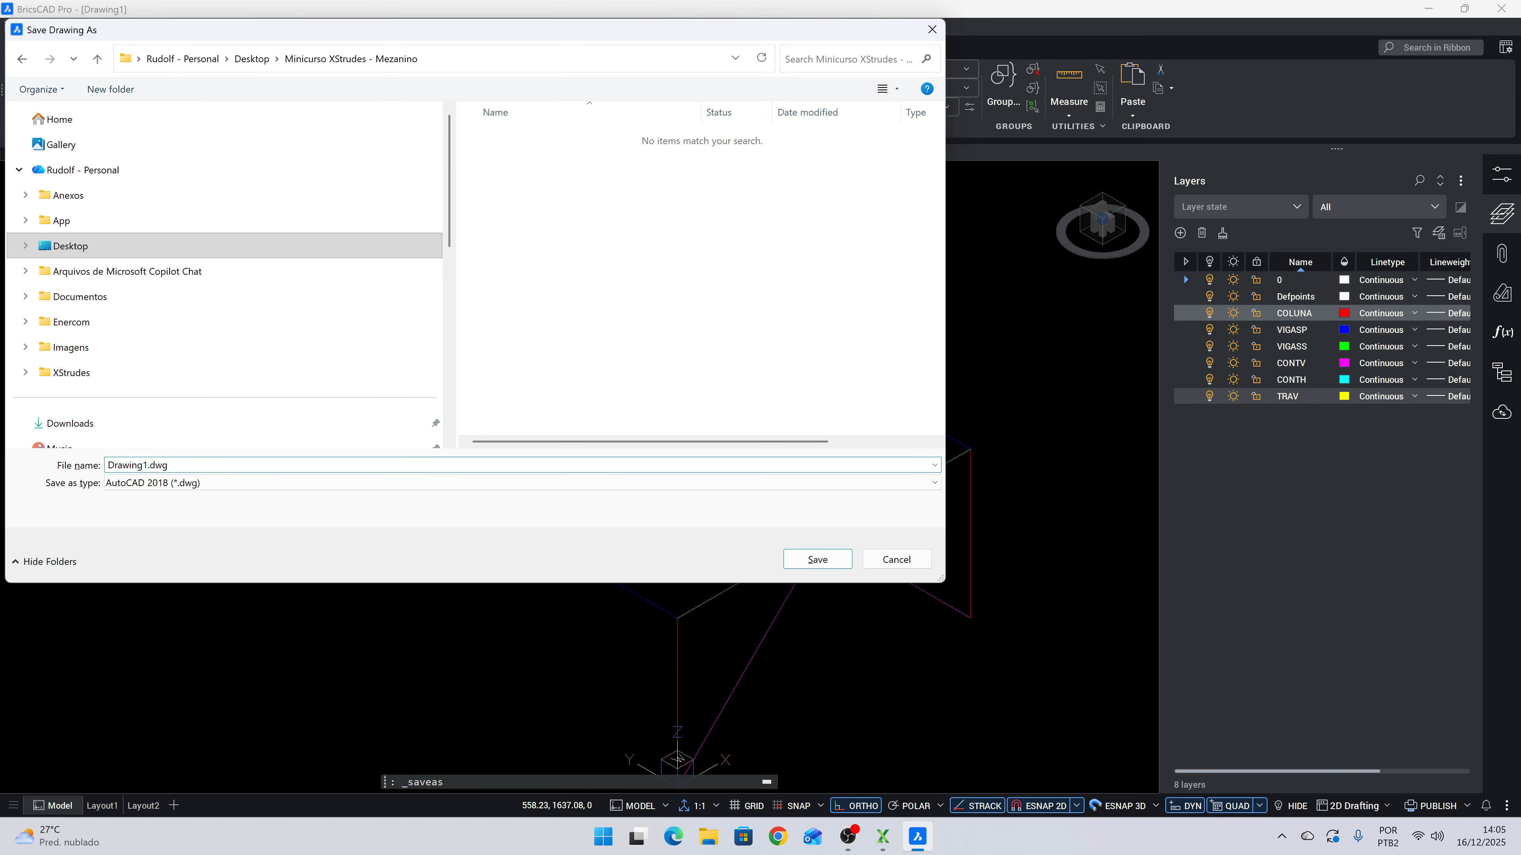
pyautogui.hotkey('shift', 'Home')
pyautogui.write('Unifili')
pyautogui.press('BackSpace')
pyautogui.write('are')
pyautogui.press('BackSpace')
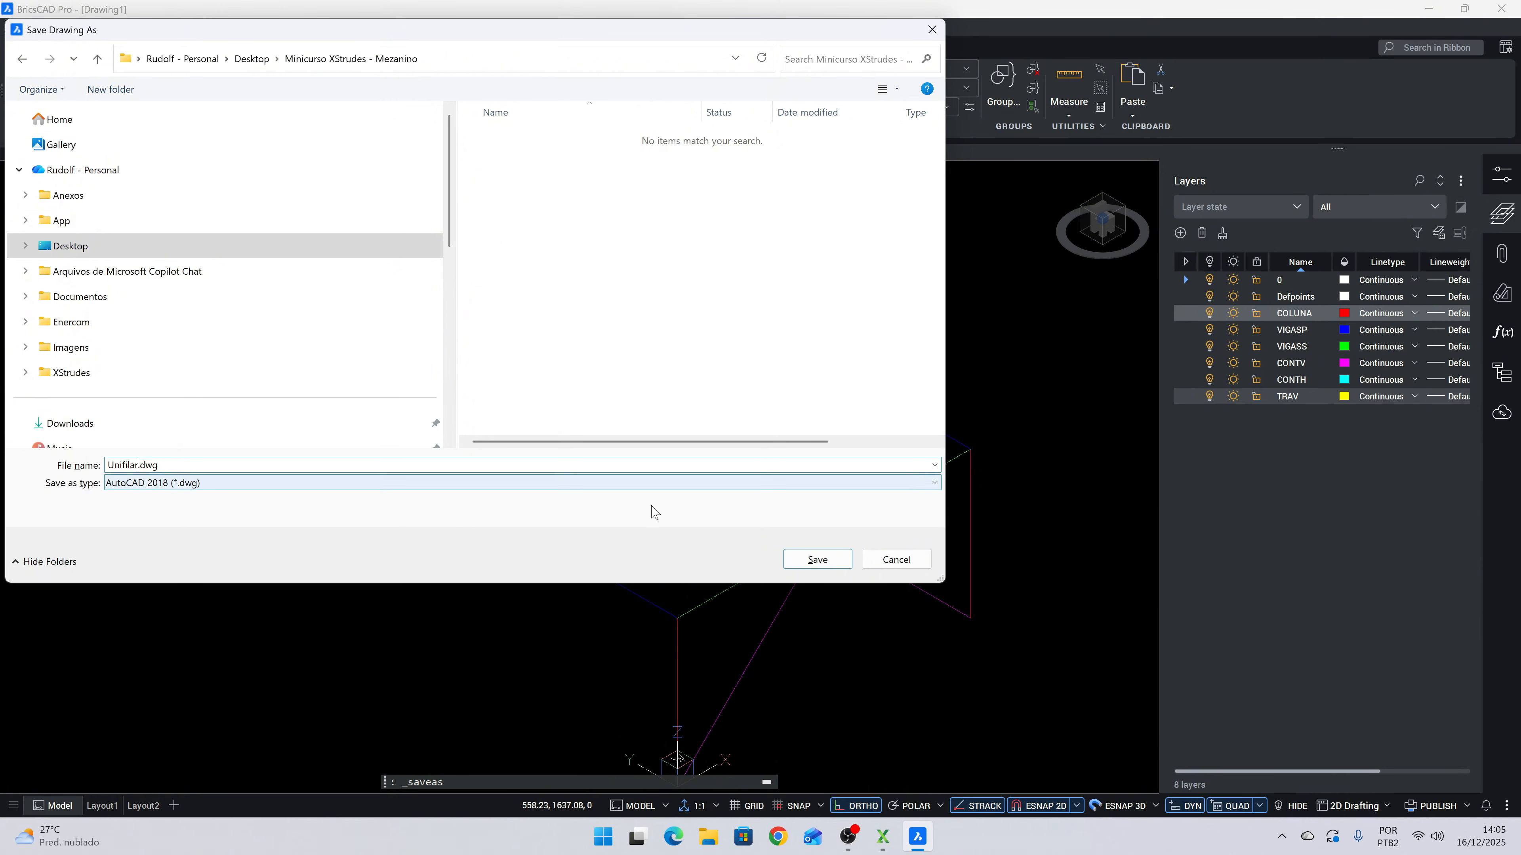
pyautogui.click(809, 560)
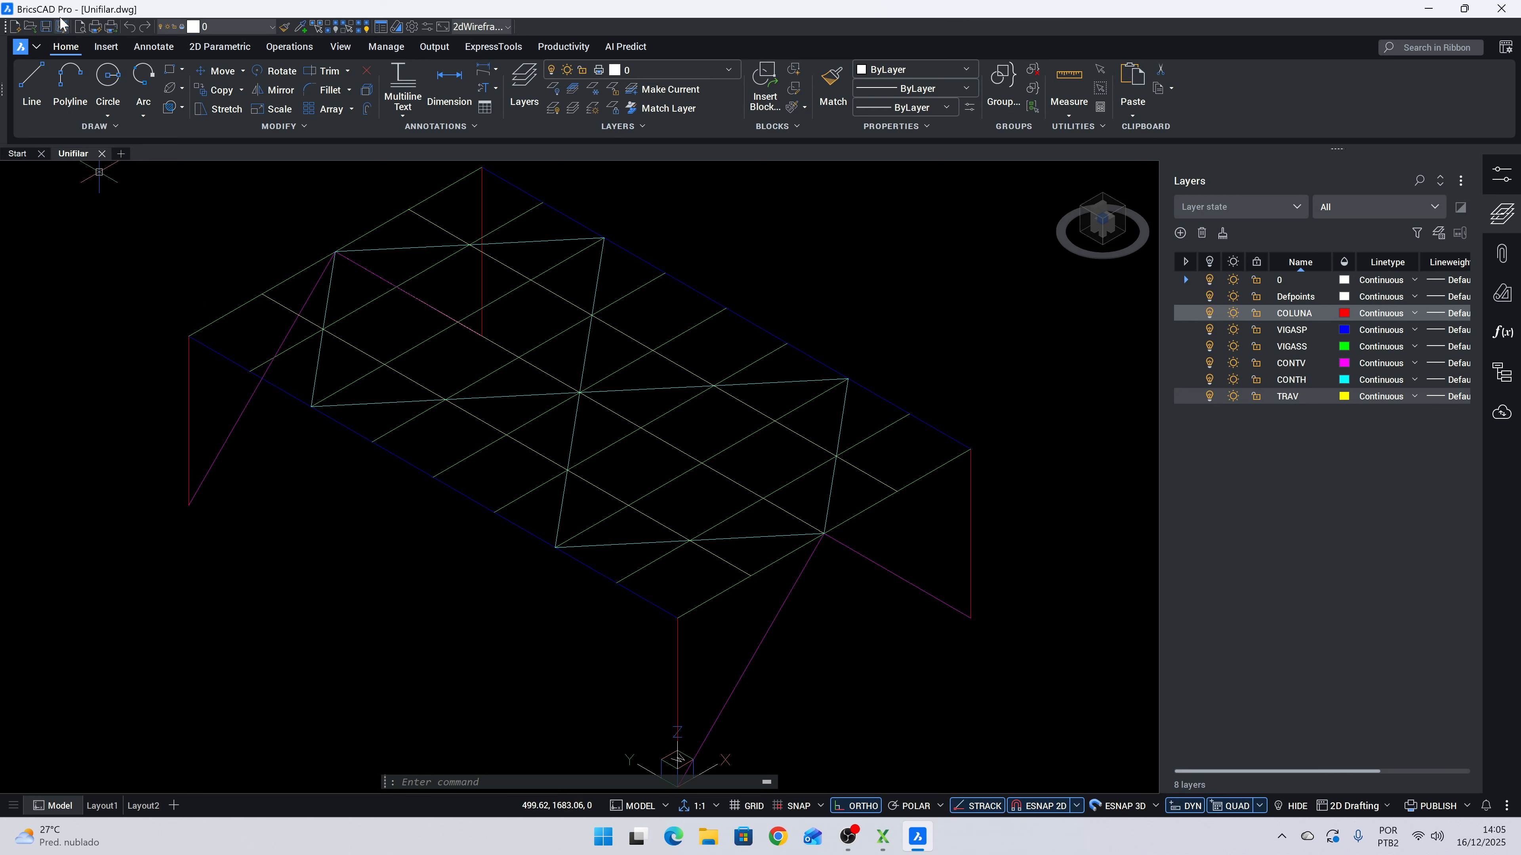
# Save a copy of the drawing as Unifilar.dxf in AutoCAD 2018 ASCII DXF format and close BricsCAD.
pyautogui.click(62, 26)
pyautogui.click(690, 660)
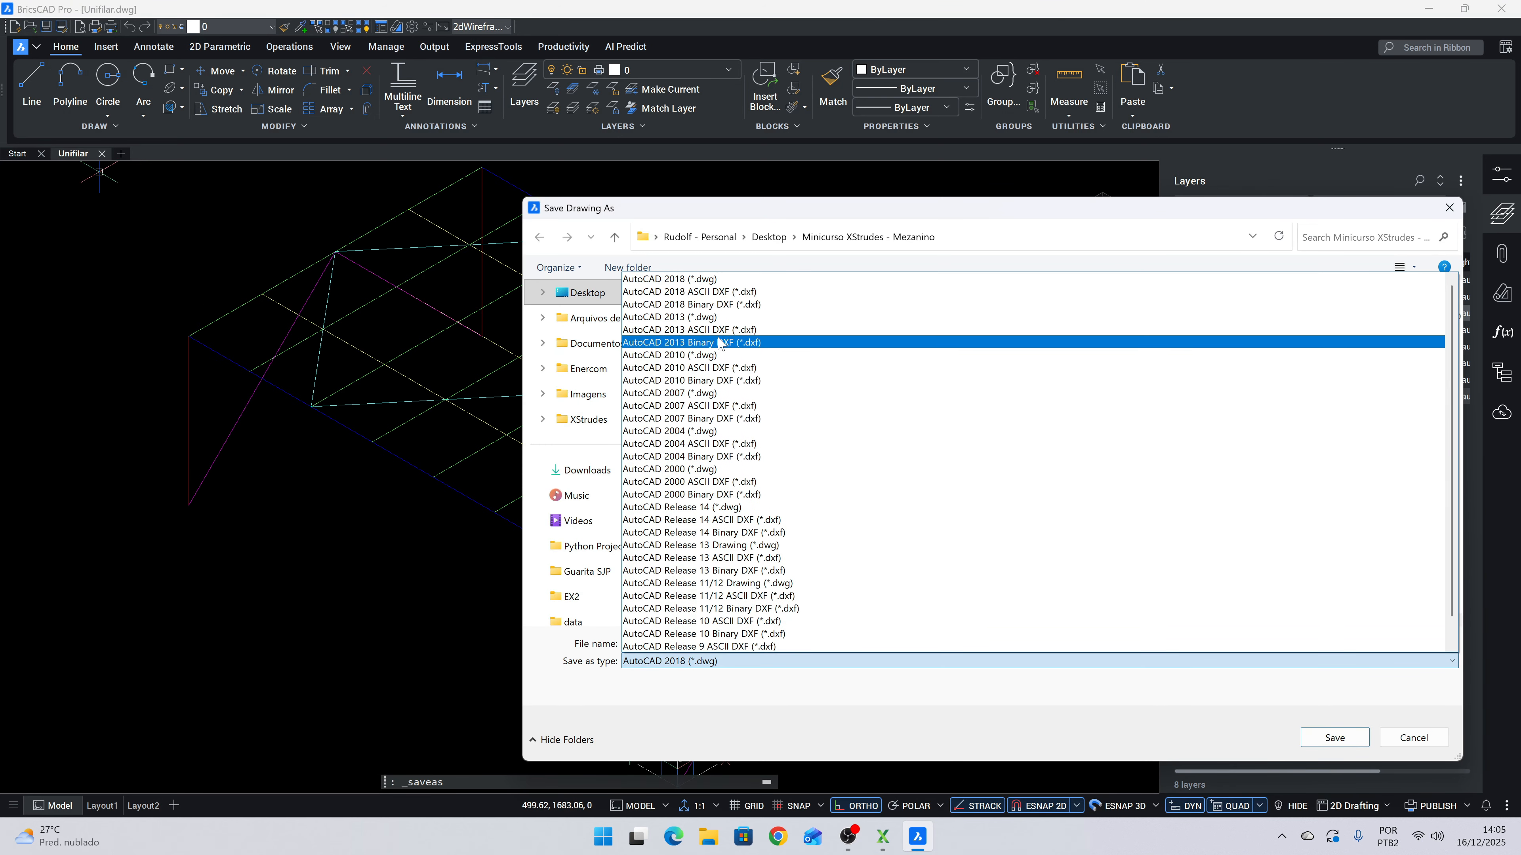
pyautogui.click(719, 298)
pyautogui.click(1061, 395)
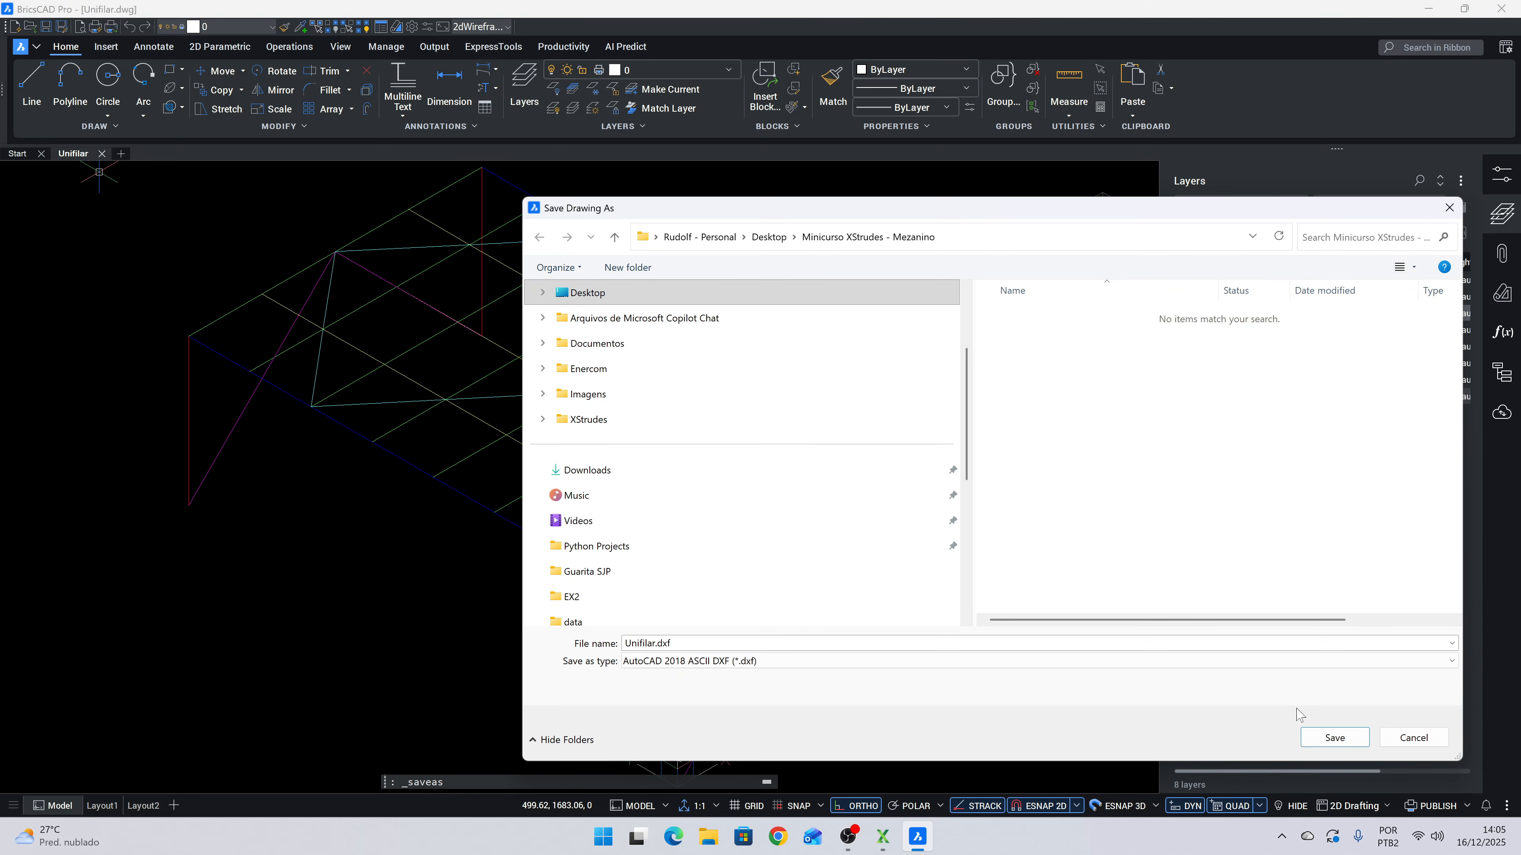
pyautogui.click(1341, 743)
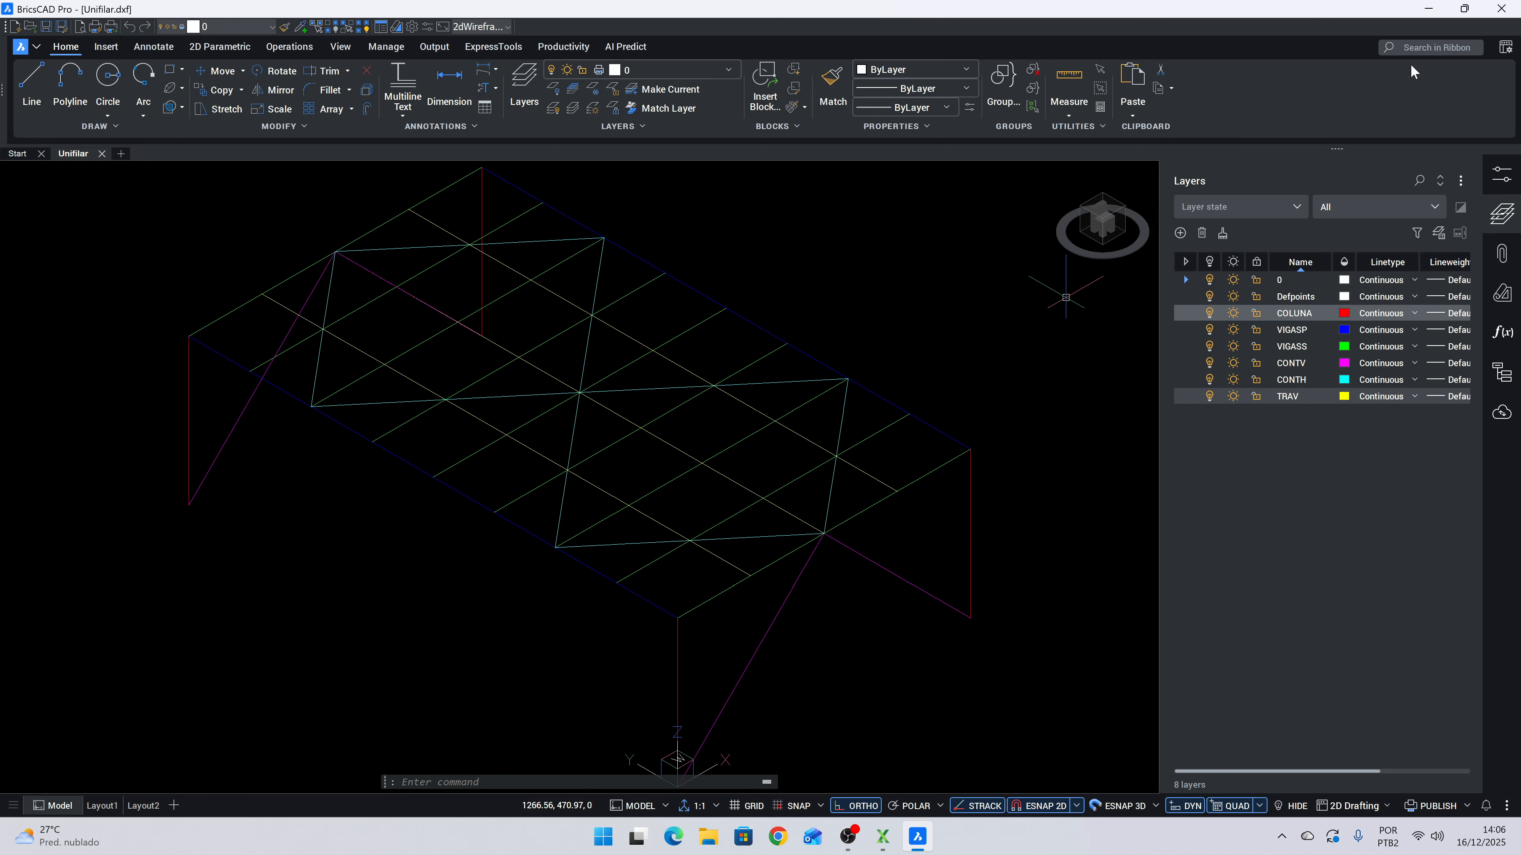
pyautogui.click(1497, 10)
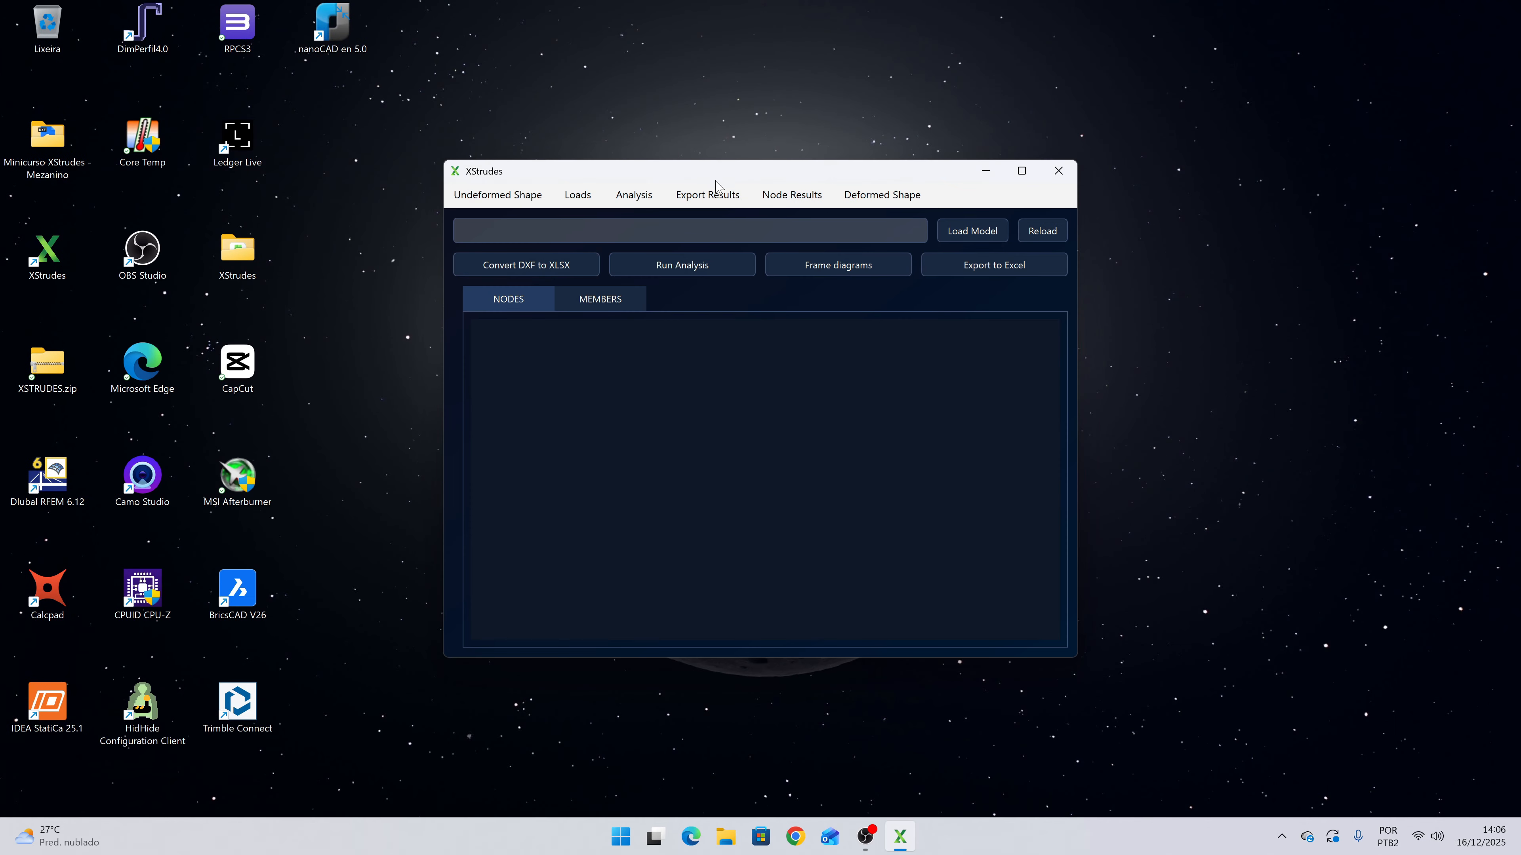
# In XStrudes, convert Unifilar.dxf from the Desktop folder "Minicurso XStrudes - Mezanino" to XLSX.
pyautogui.moveTo(715, 181); pyautogui.dragTo(750, 179)
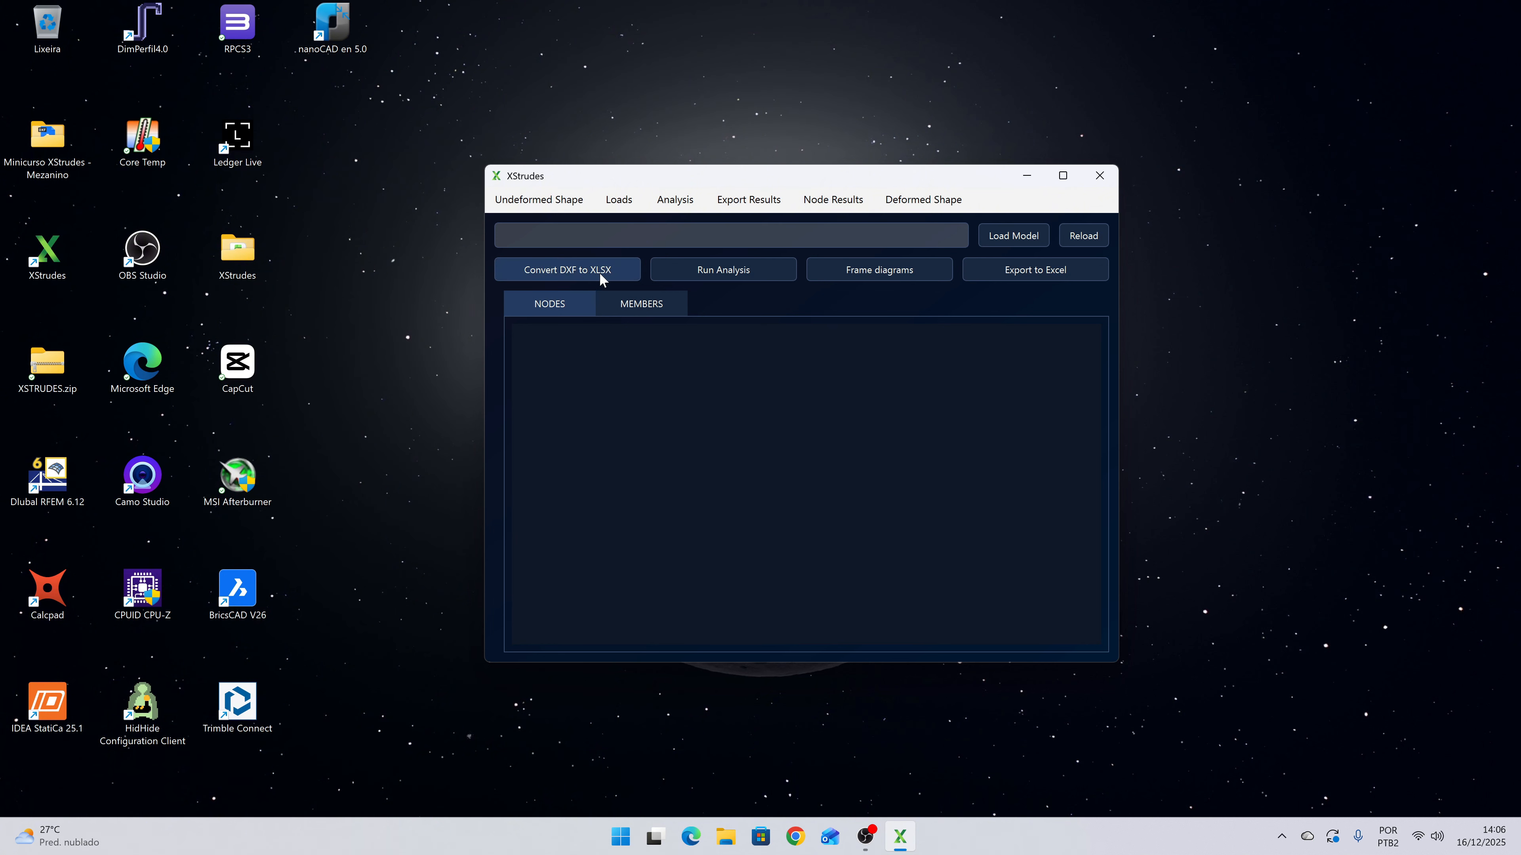
pyautogui.click(574, 276)
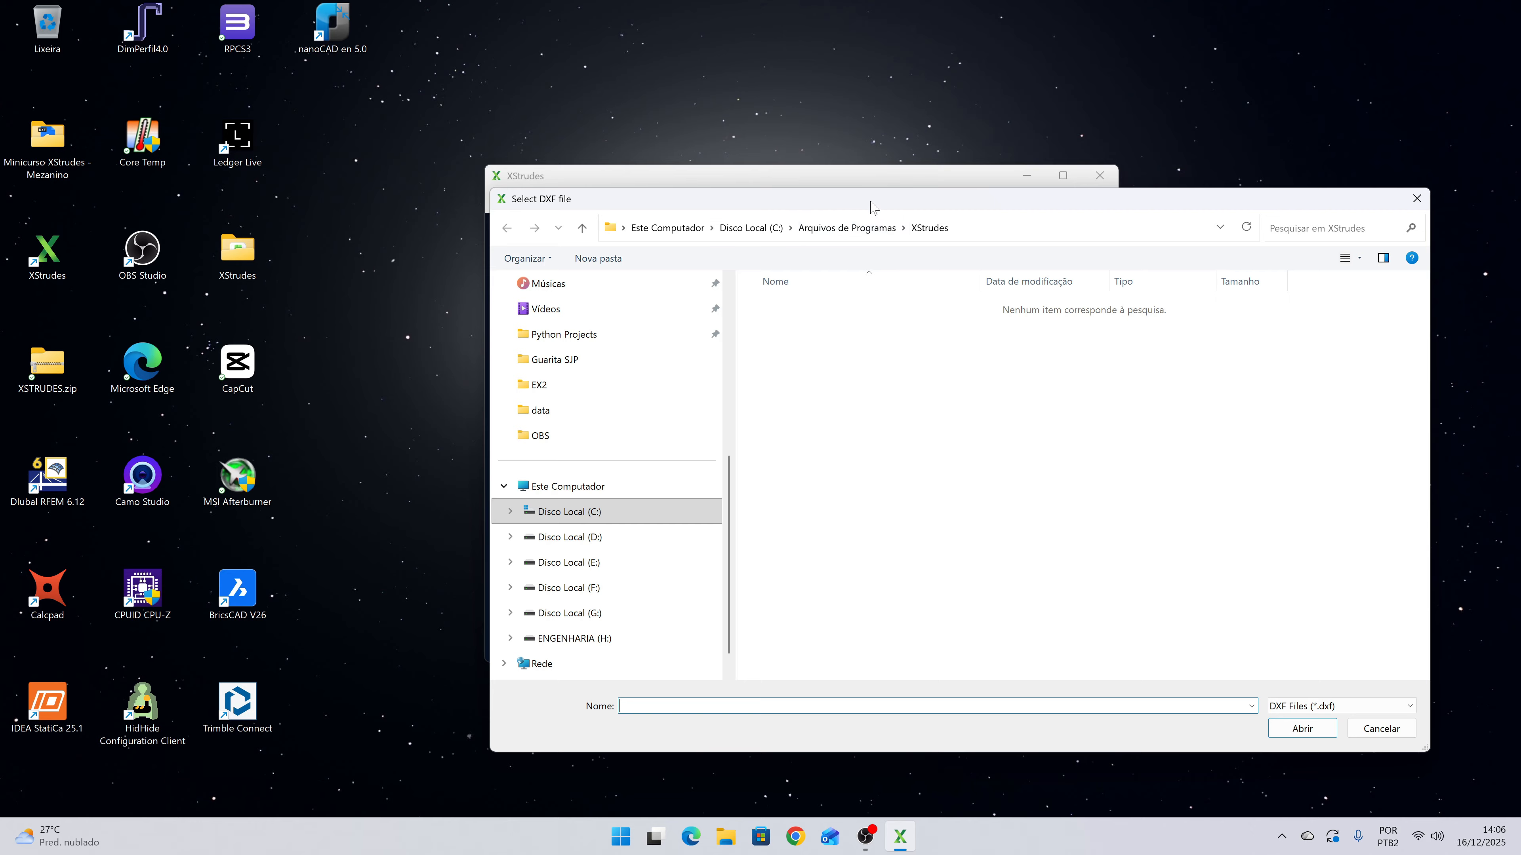
pyautogui.moveTo(871, 205); pyautogui.dragTo(830, 160)
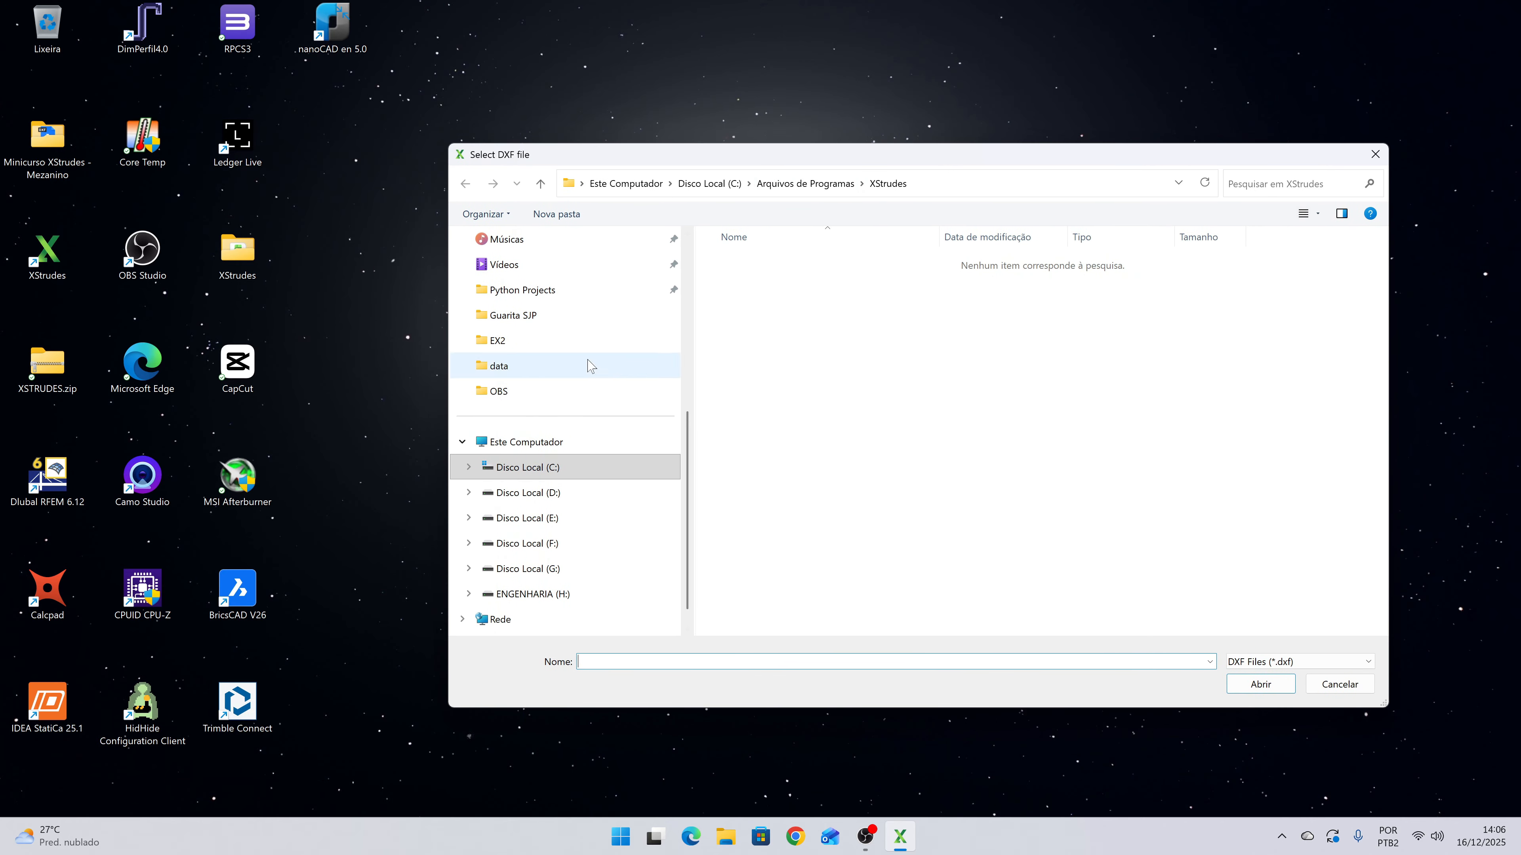
pyautogui.scroll(3, 590, 366)
pyautogui.click(575, 264)
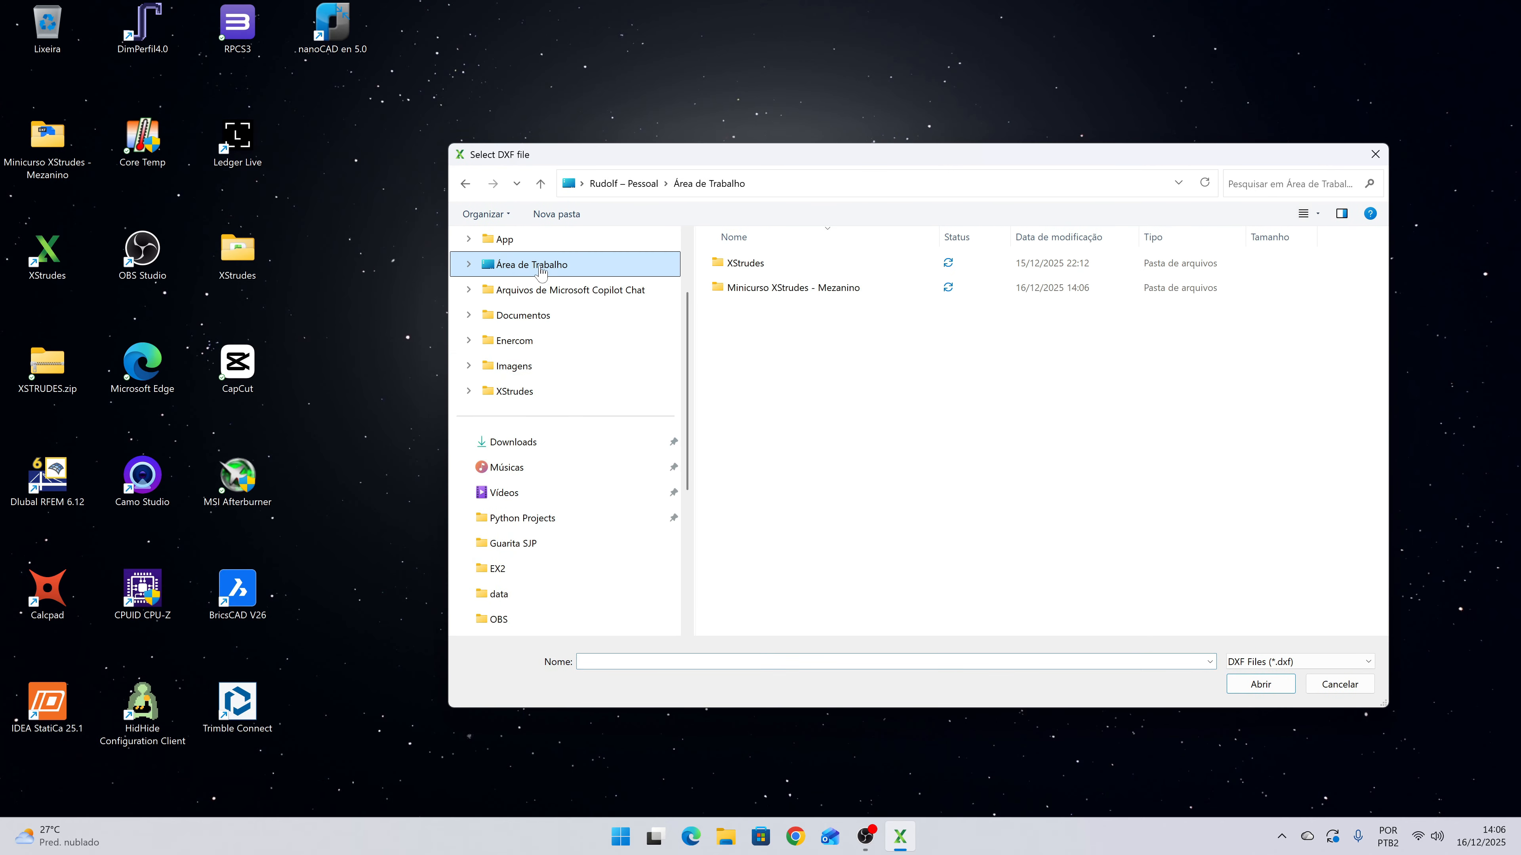
pyautogui.doubleClick(748, 288)
pyautogui.click(756, 268)
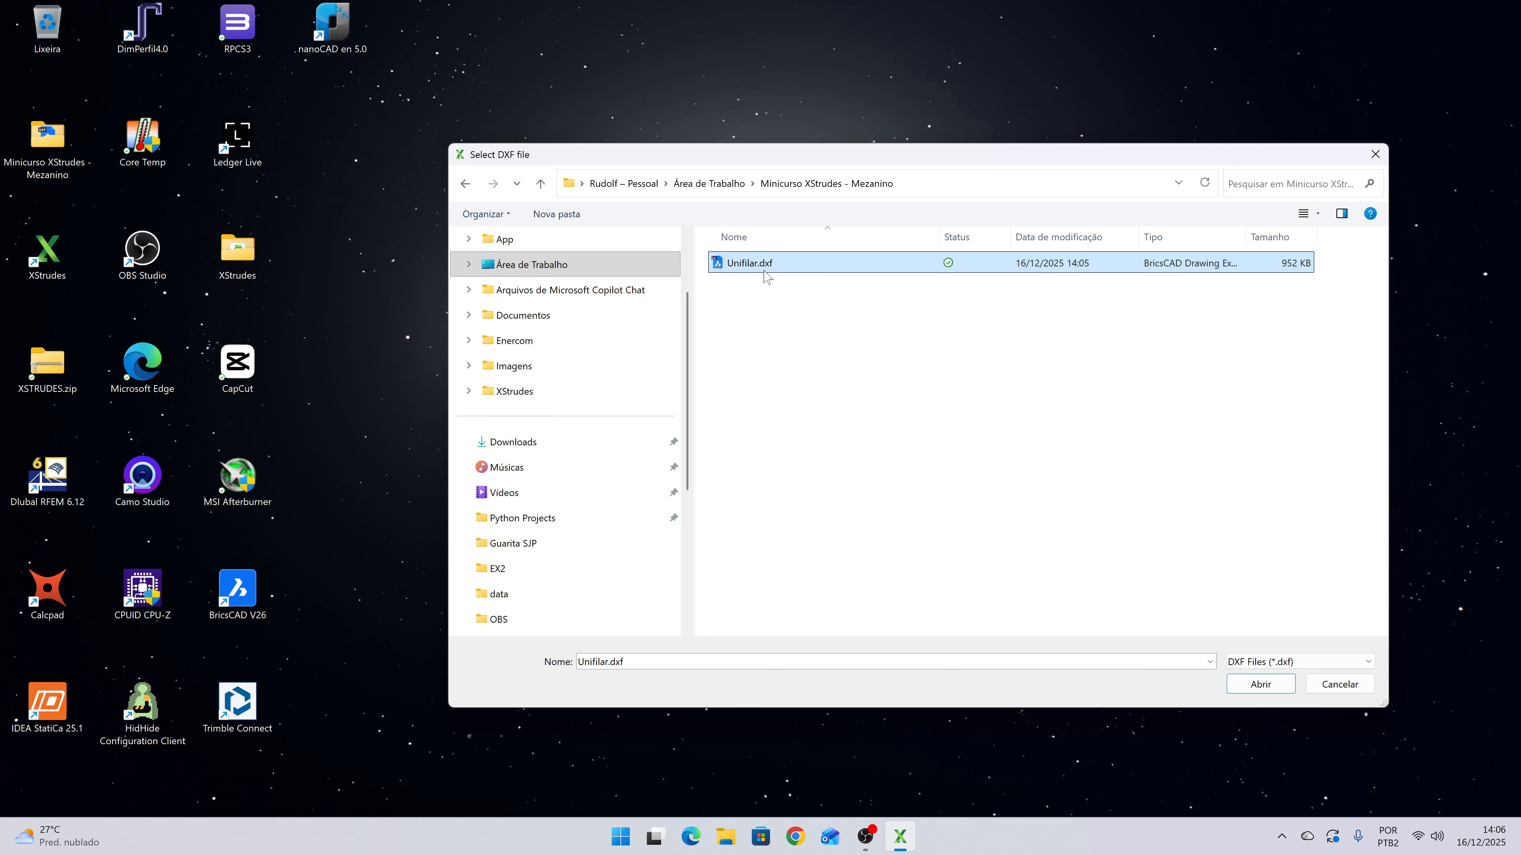
pyautogui.click(1251, 689)
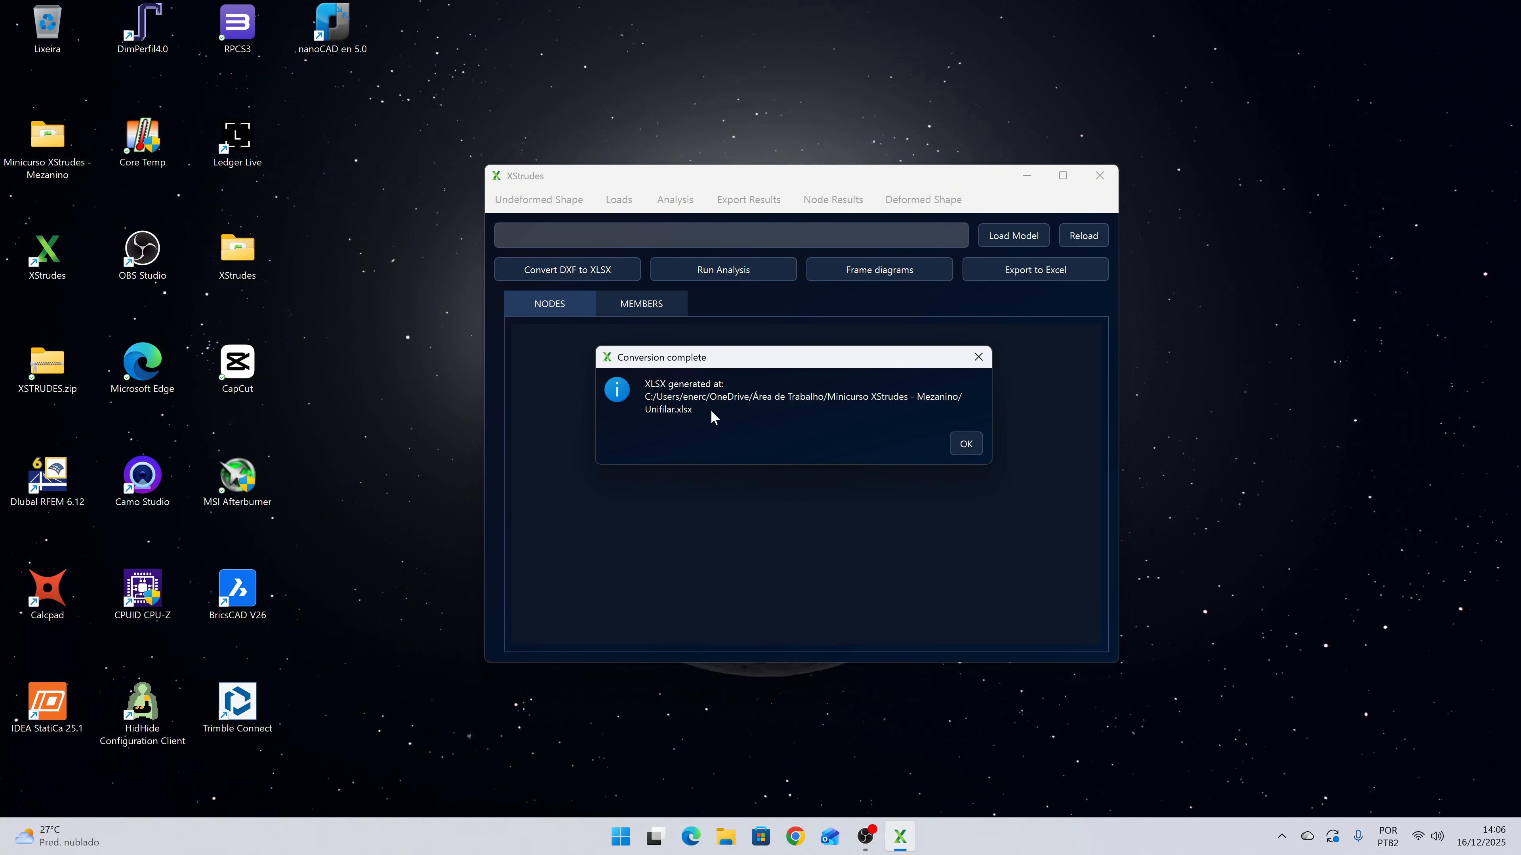
pyautogui.click(966, 444)
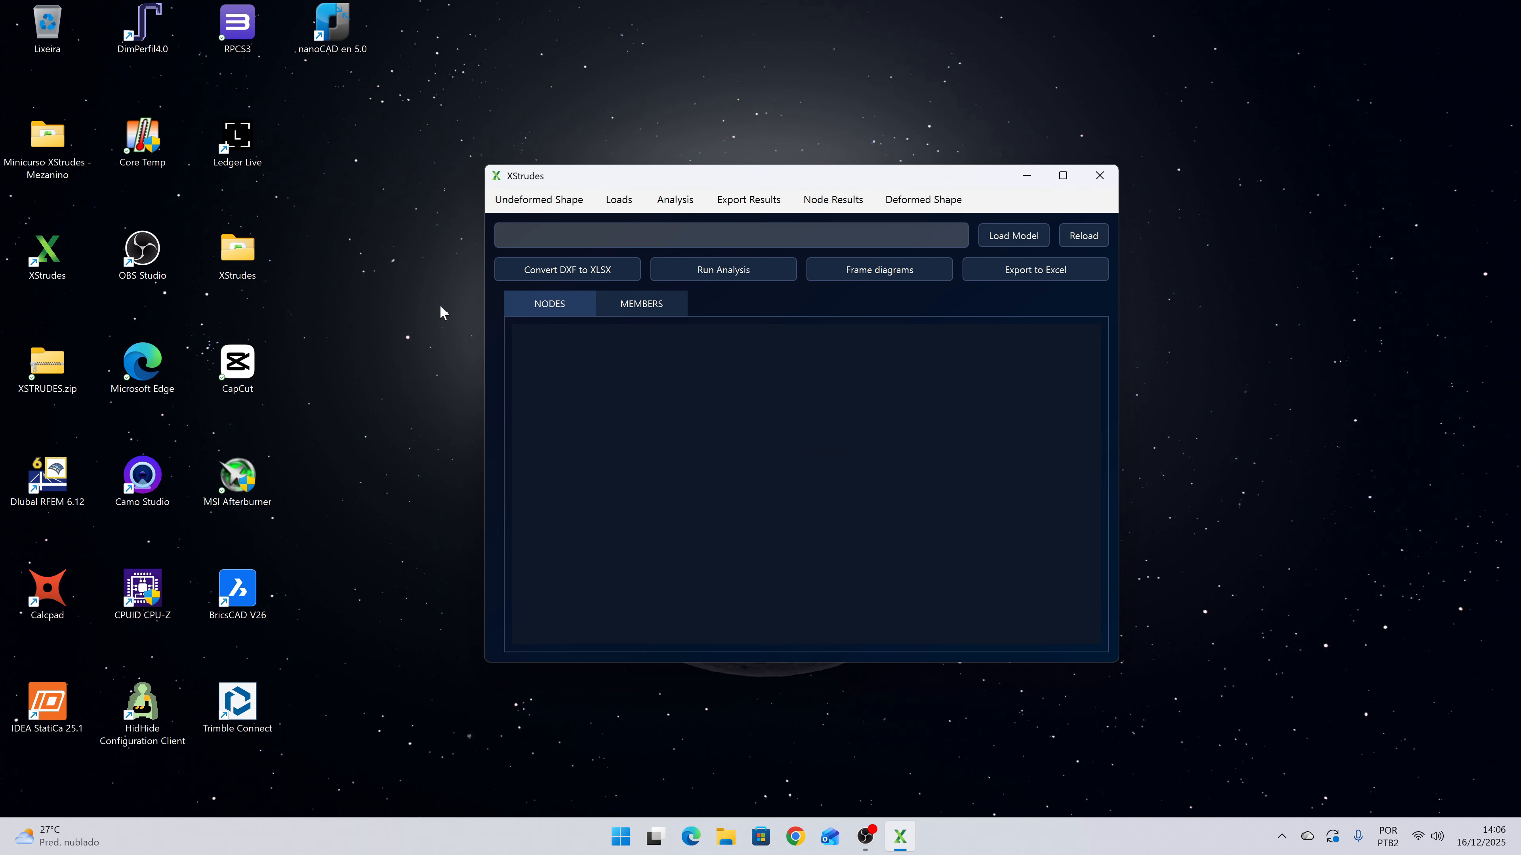
# Open Unifilar.xlsx in Excel from the Desktop folder "Minicurso XStrudes - Mezanino".
pyautogui.doubleClick(47, 138)
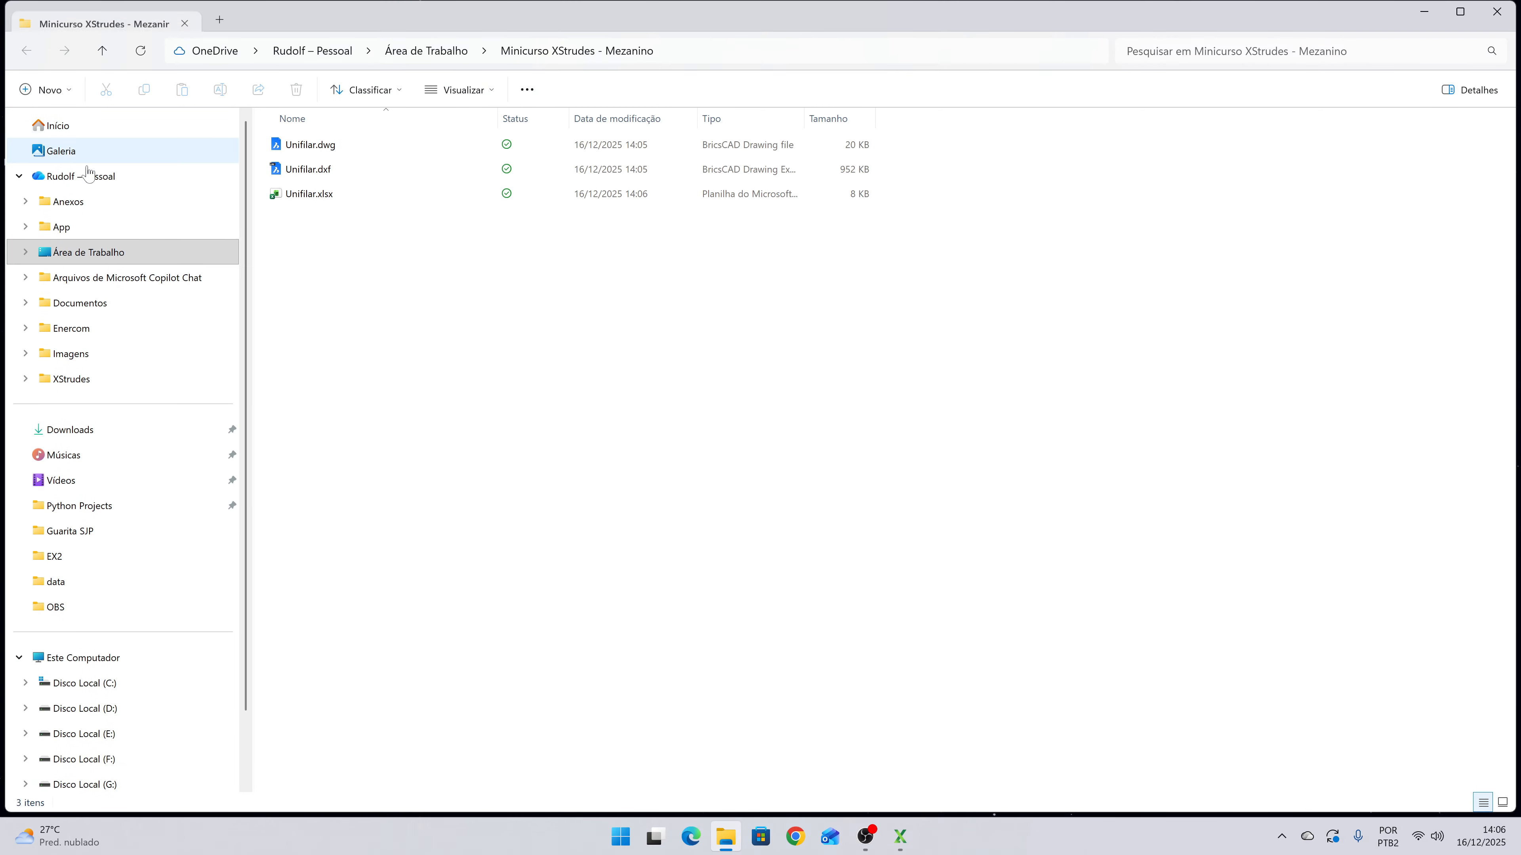
pyautogui.doubleClick(318, 200)
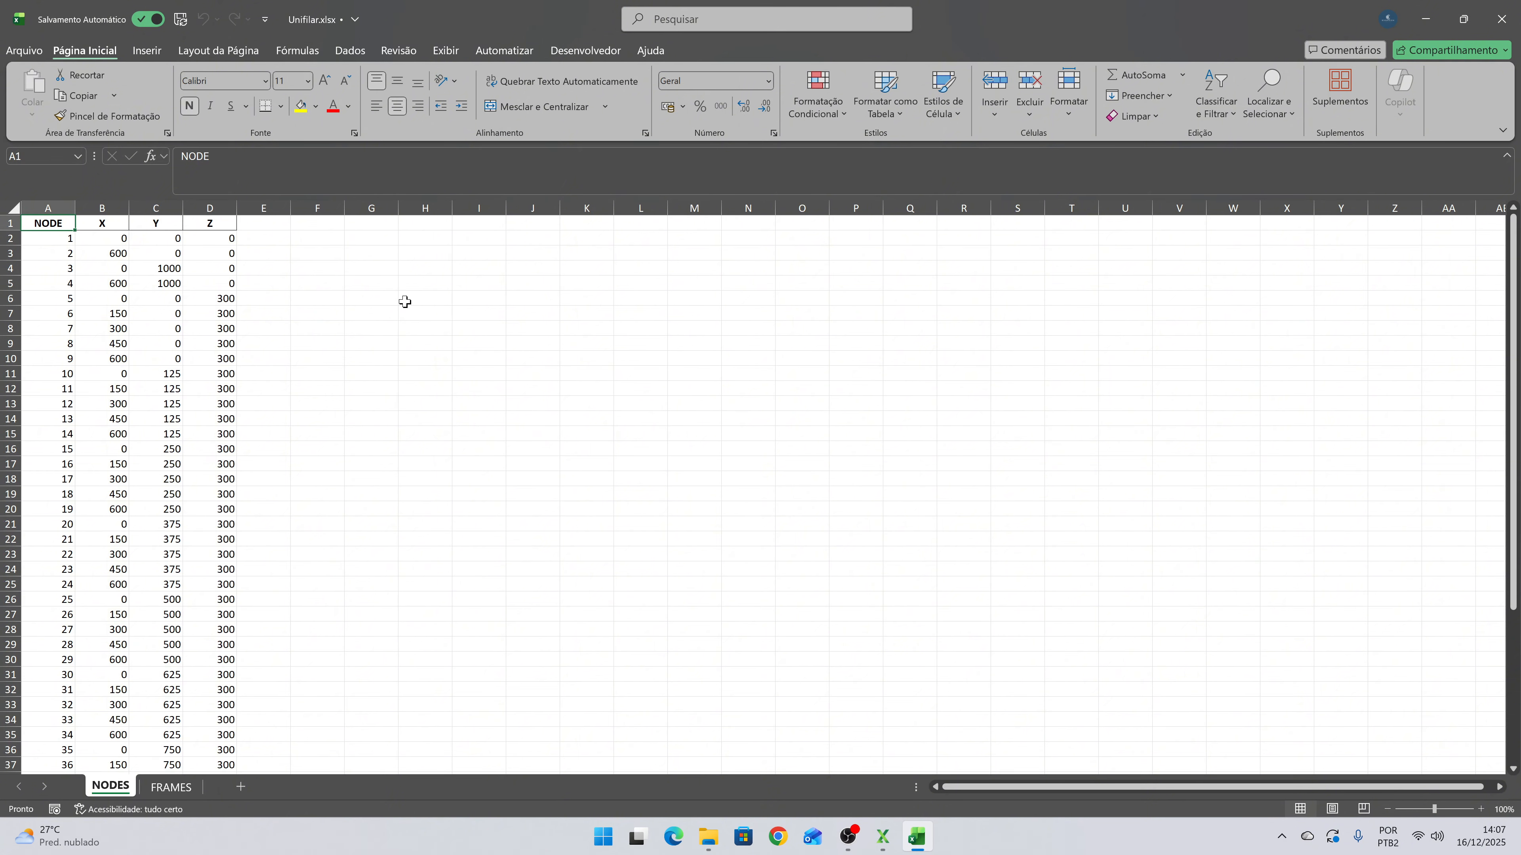
# Examine the node numbers and the X, Y and Z coordinate columns on the NODES sheet.
pyautogui.press('Down')
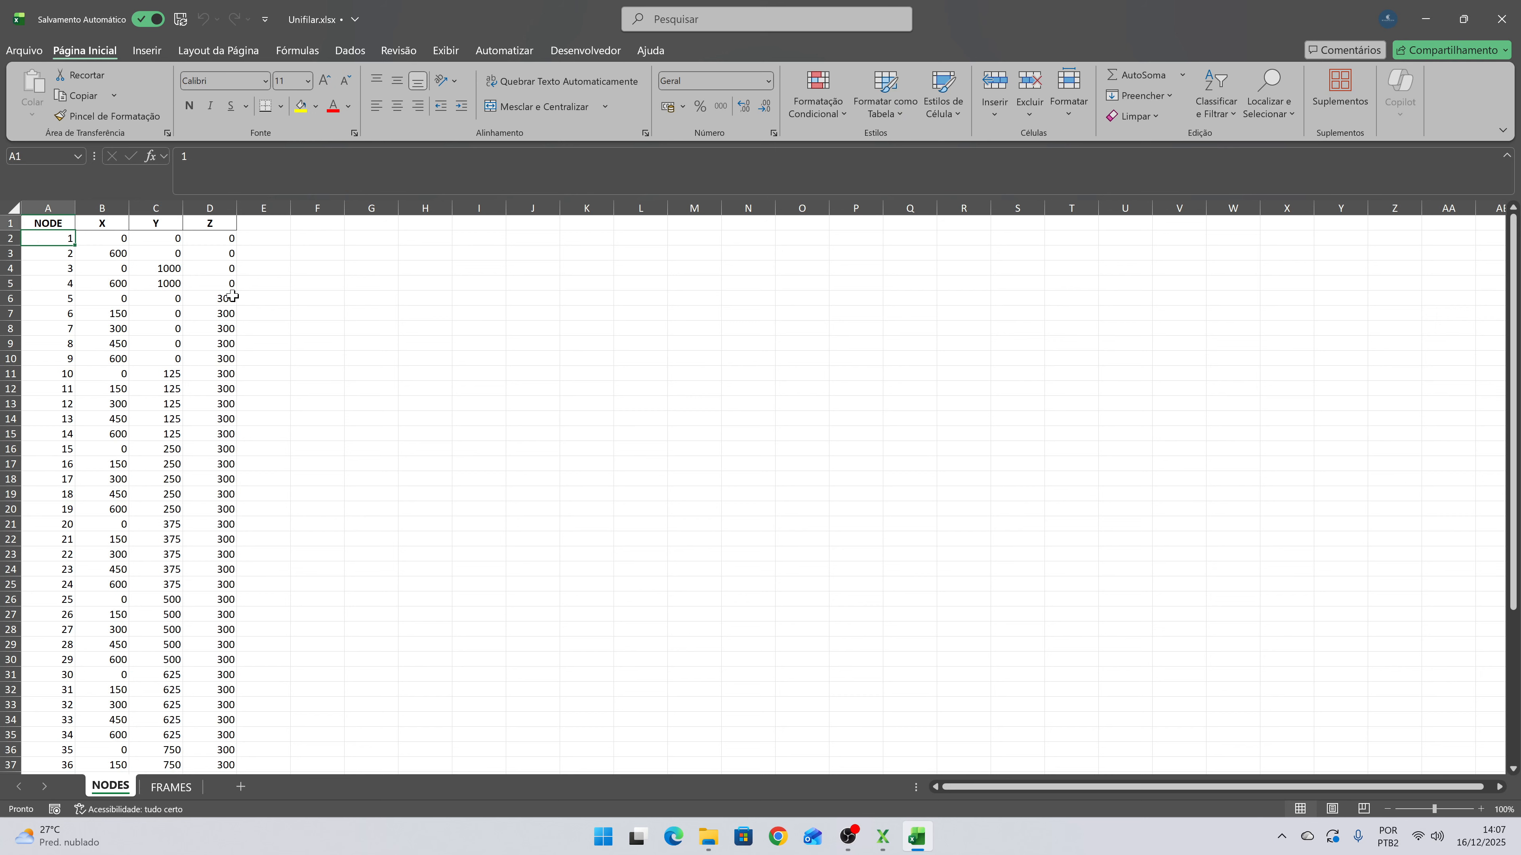
pyautogui.press('Up')
pyautogui.press('Down')
pyautogui.press('Up')
pyautogui.press('Down')
pyautogui.press('Down')
pyautogui.press('Down')
pyautogui.press('Down')
pyautogui.press('Down')
pyautogui.press('Down')
pyautogui.press('Up')
pyautogui.press('Up')
pyautogui.press('Up')
pyautogui.press('Up')
pyautogui.press('Up')
pyautogui.press('Up')
pyautogui.press('Right')
pyautogui.press('Right')
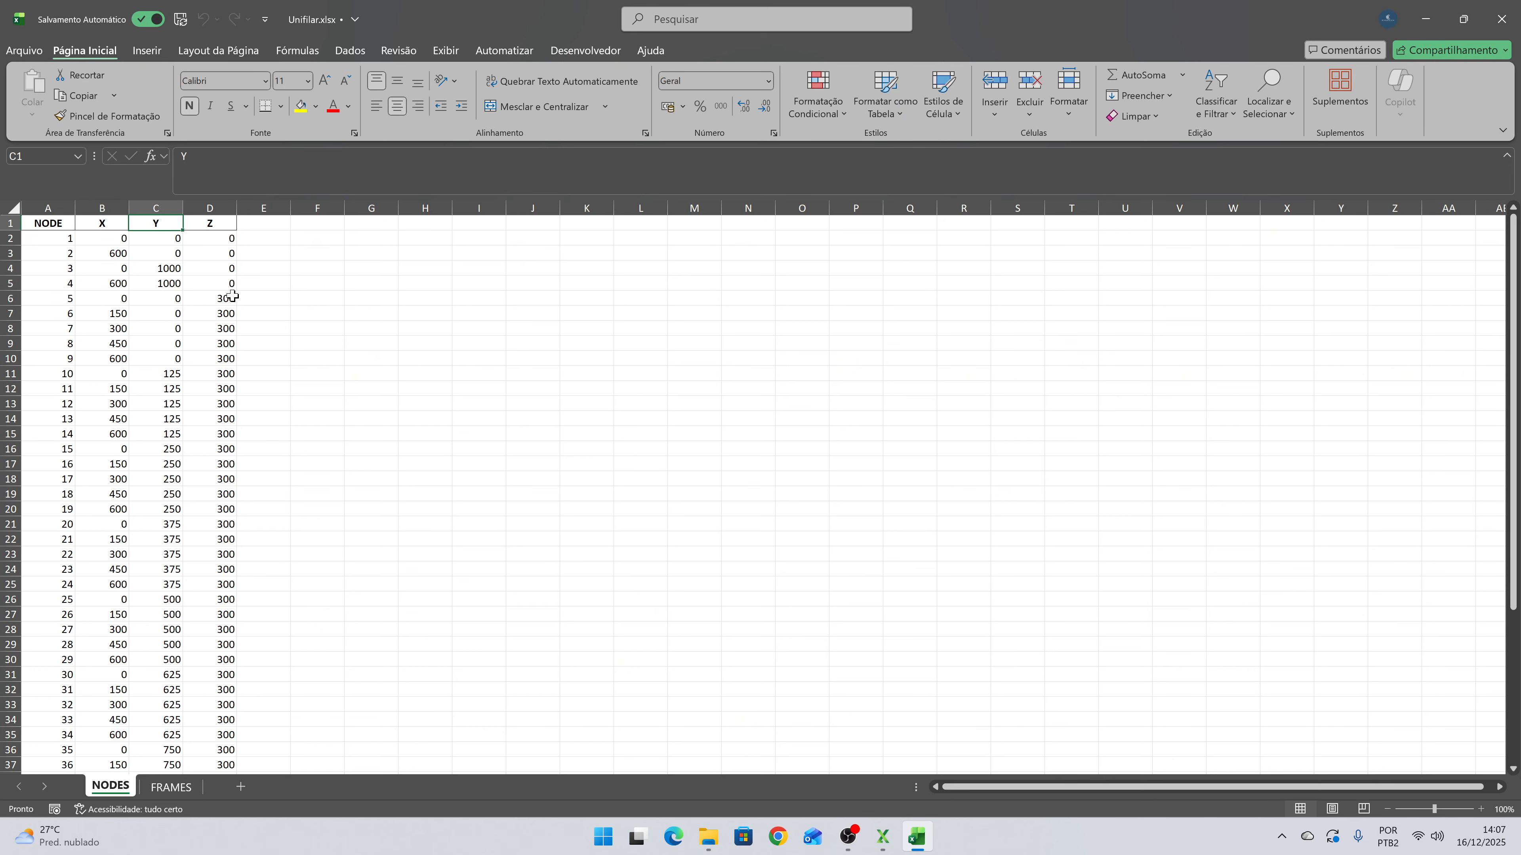
pyautogui.press('Right')
pyautogui.press('Left')
pyautogui.press('Left')
pyautogui.press('Right')
pyautogui.press('Right')
pyautogui.press('Left')
pyautogui.press('Left')
pyautogui.press('Right')
pyautogui.press('Right')
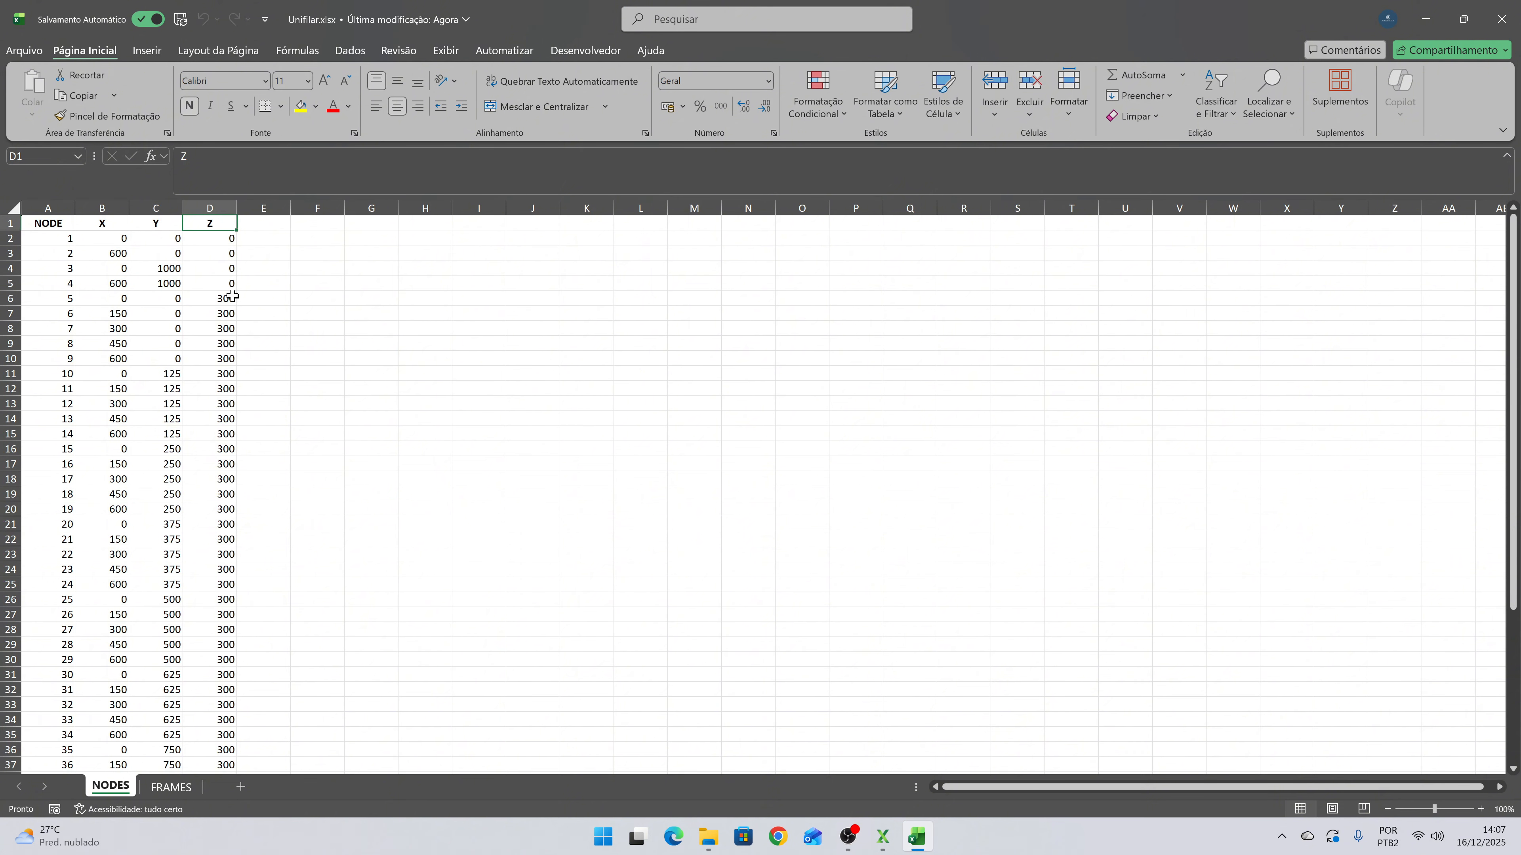
# Enter the formula =B2*10 in cell E2 of the NODES sheet to scale the first node's X coordinate by ten.
pyautogui.press('Down')
pyautogui.press('Left')
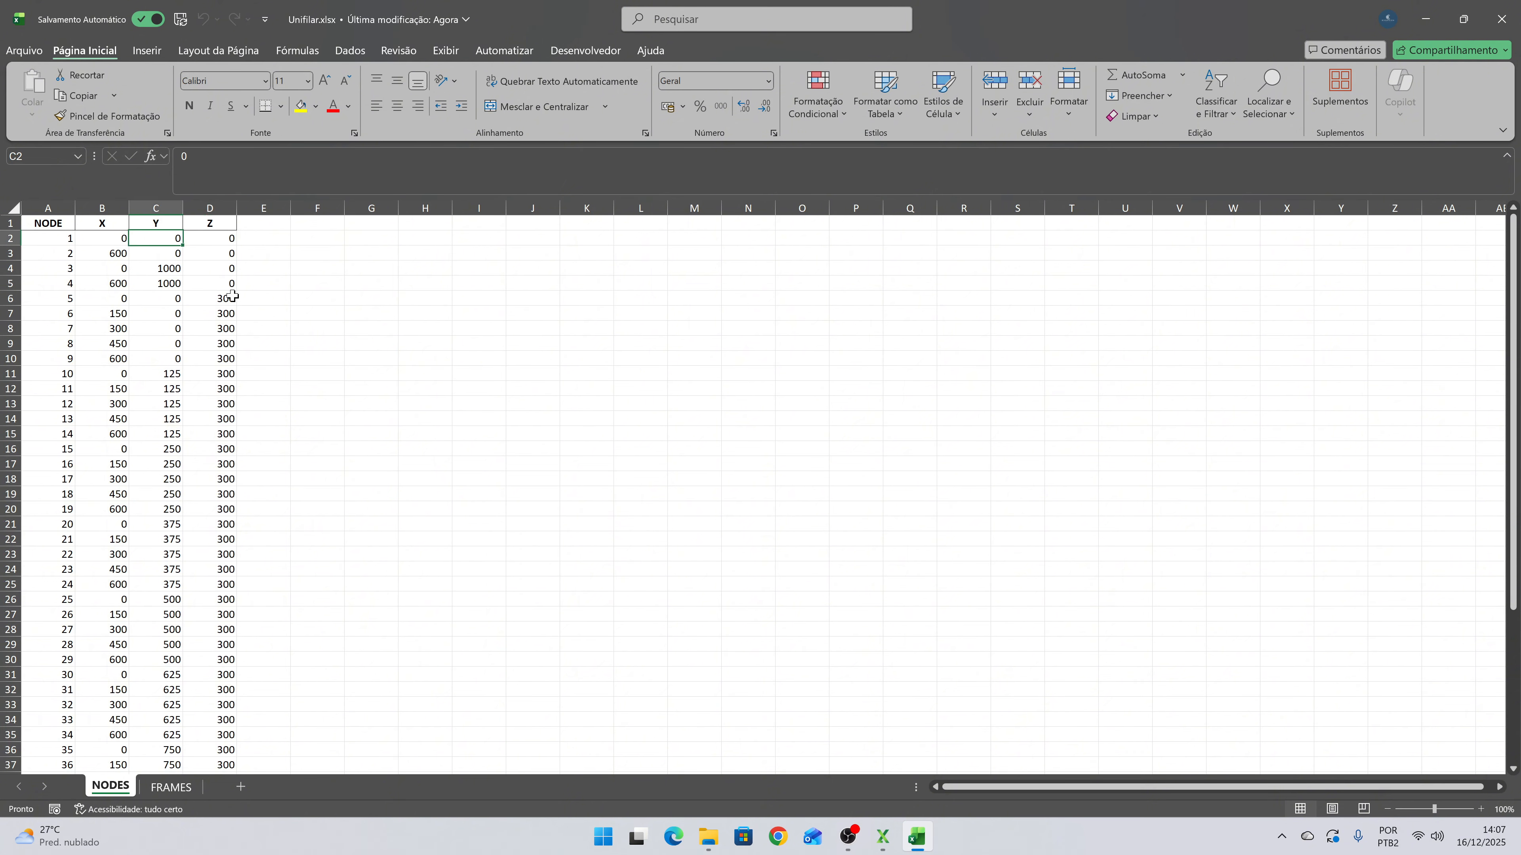
pyautogui.press('Left')
pyautogui.press('Right')
pyautogui.press('Right')
pyautogui.press('Right')
pyautogui.write('=')
pyautogui.press('Left')
pyautogui.press('Left')
pyautogui.press('Left')
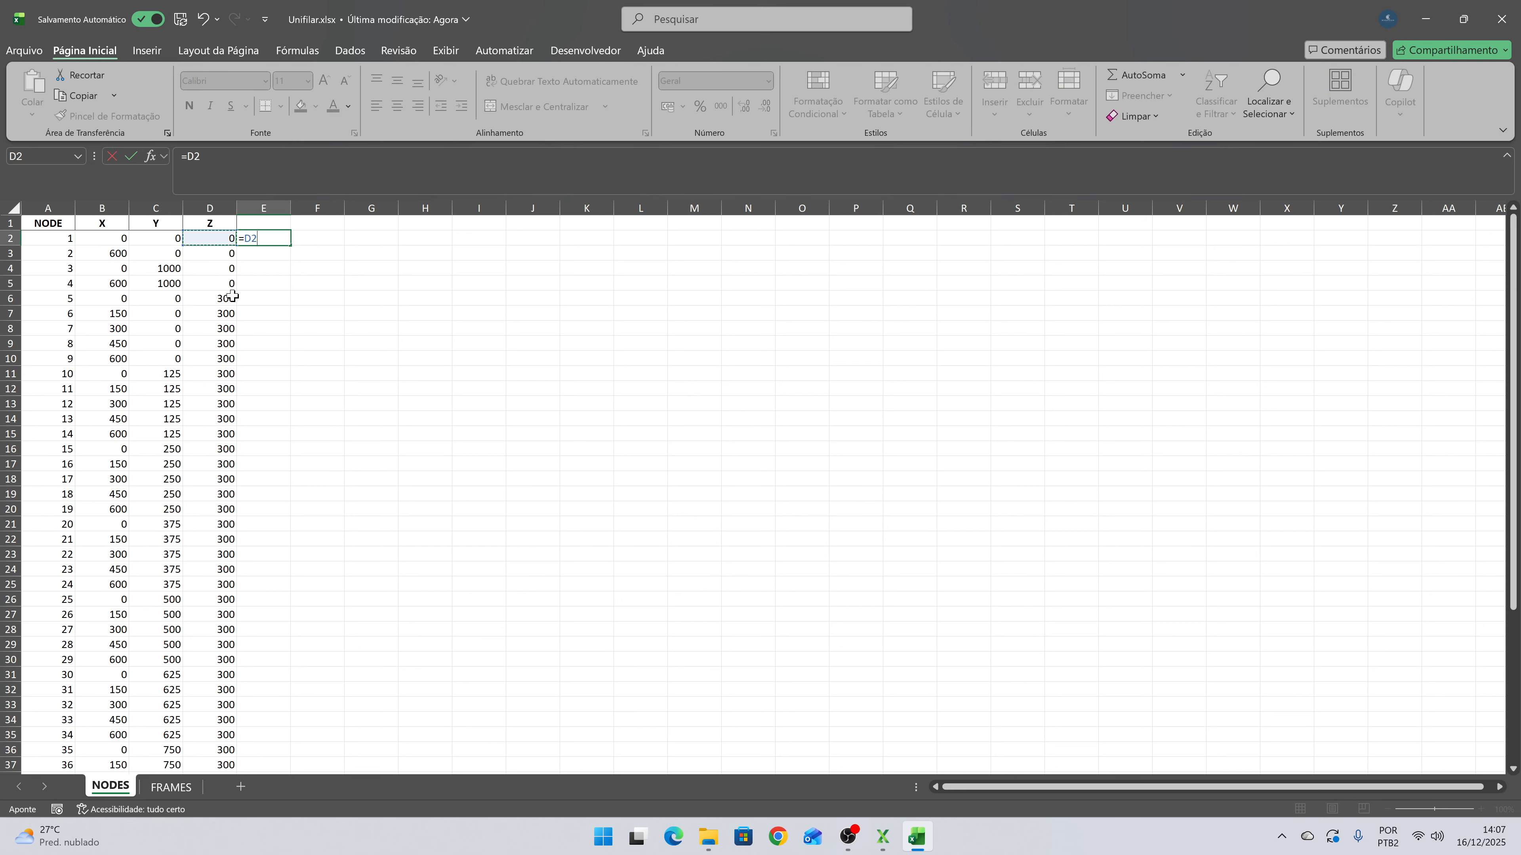
pyautogui.write('*10')
pyautogui.press('Return')
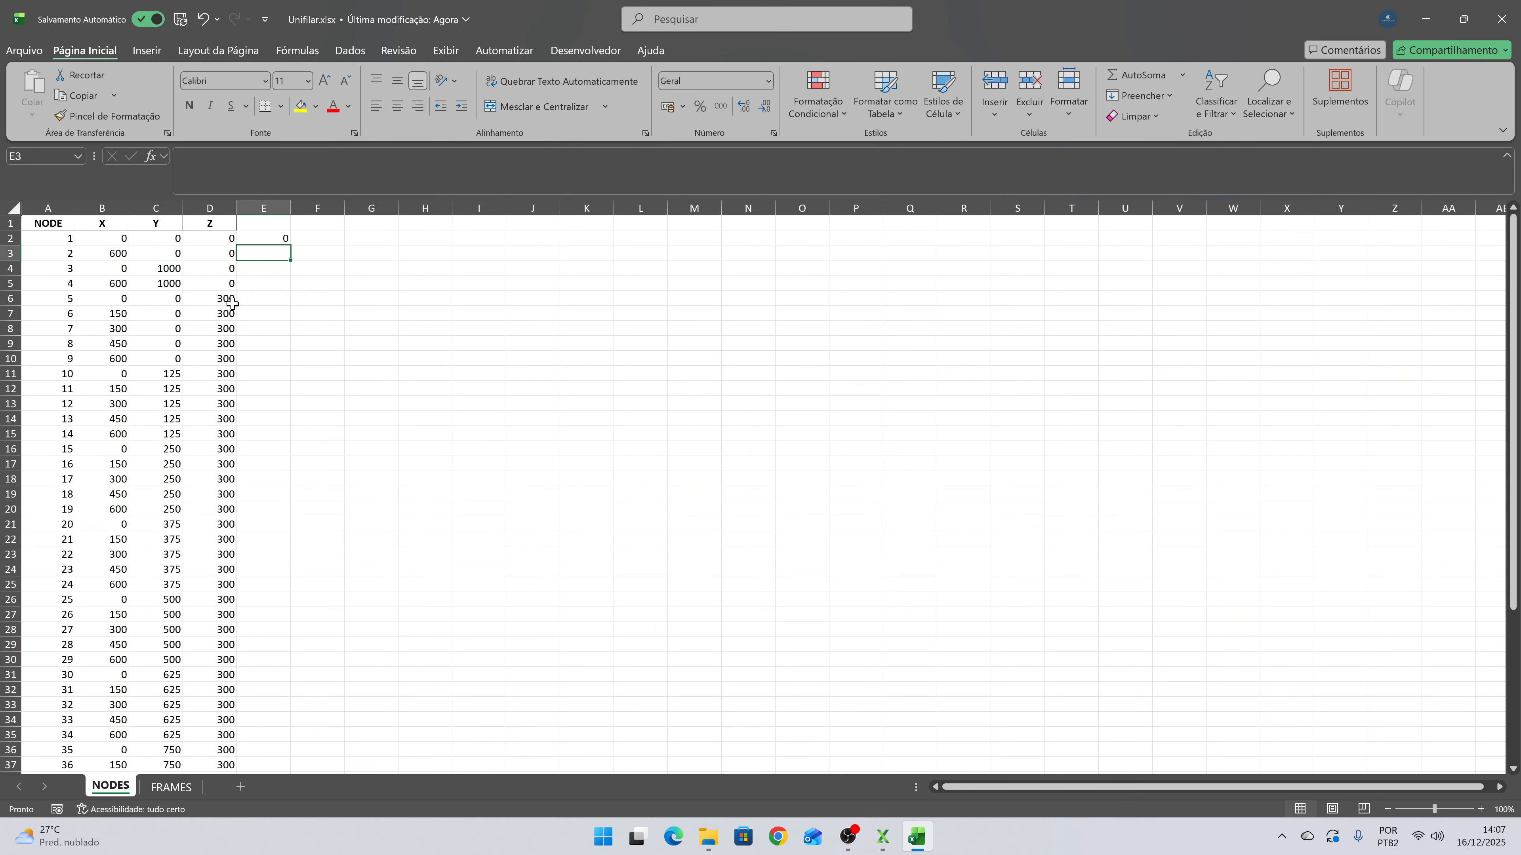
# Fill the E2 formula across to G2 and down all node rows to scale the X, Y and Z coordinates.
pyautogui.press('Up')
pyautogui.moveTo(307, 244); pyautogui.dragTo(402, 247)
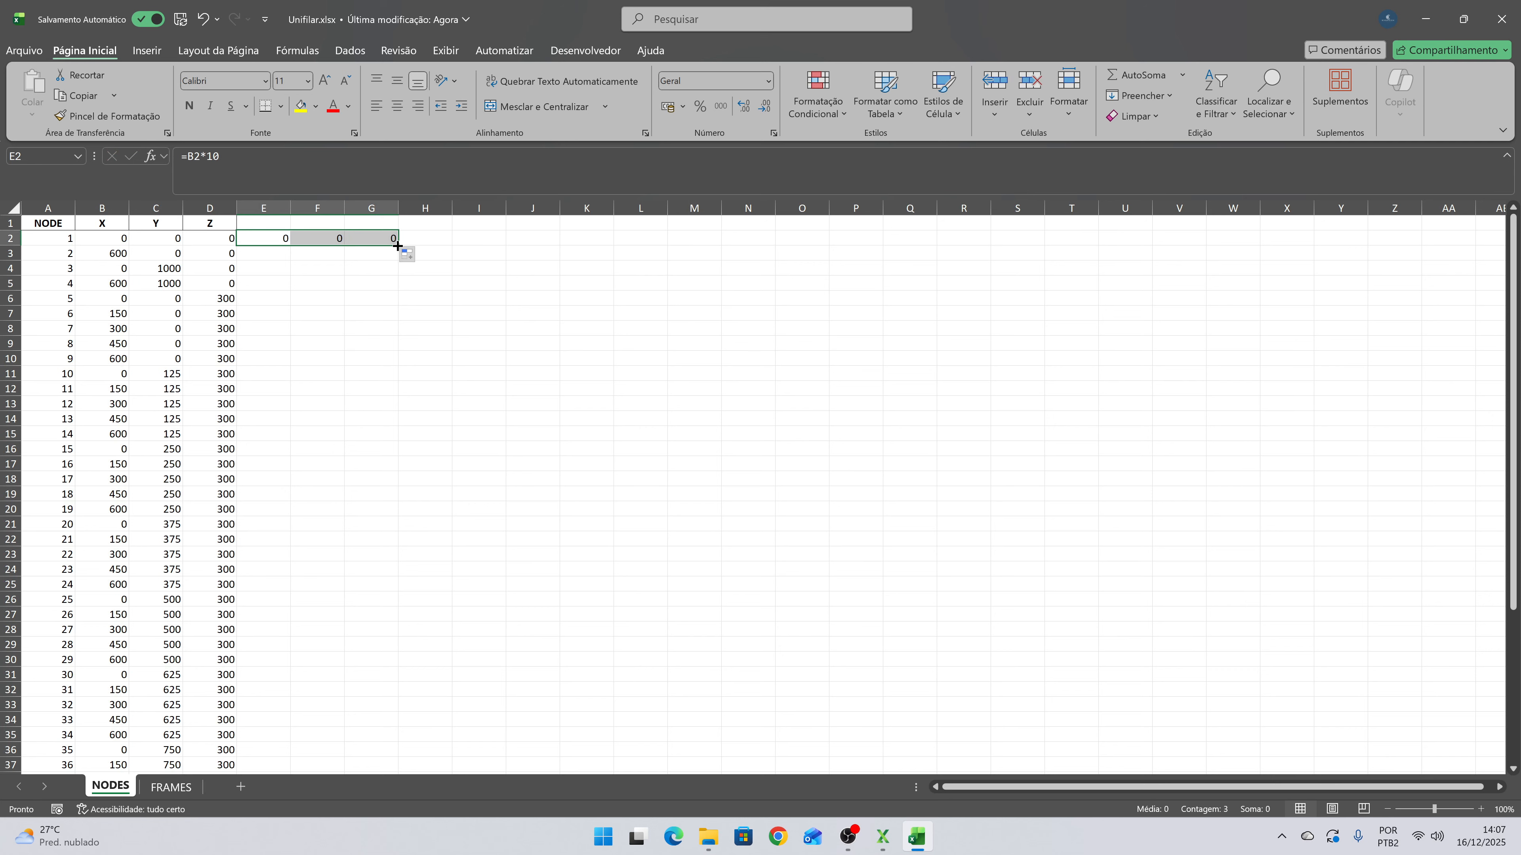
pyautogui.doubleClick(398, 246)
pyautogui.click(478, 296)
pyautogui.click(377, 315)
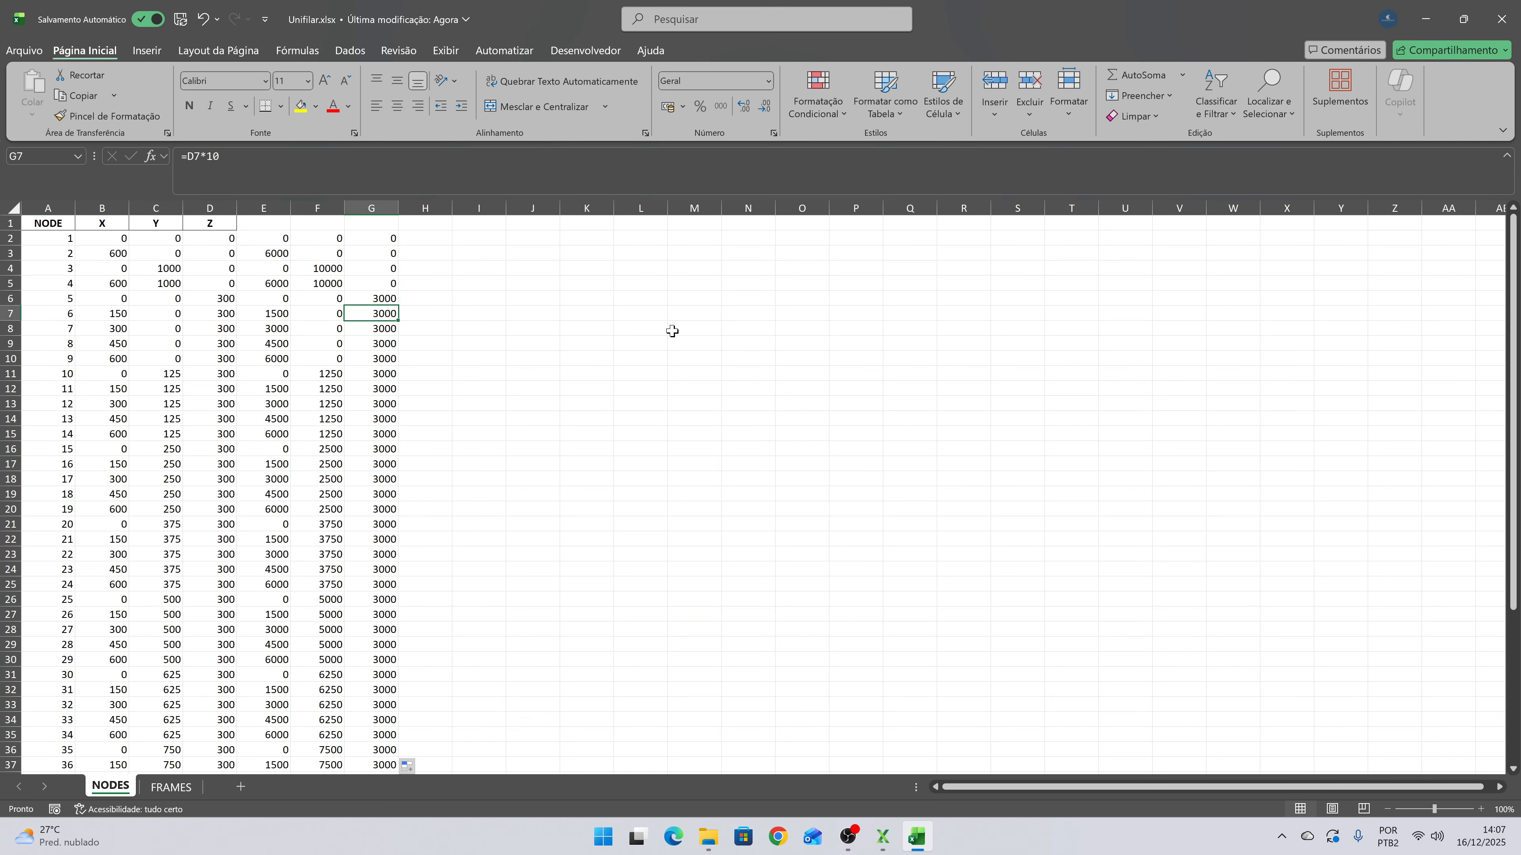
# Clear the scaled coordinates from columns E to G, starting at row 2, and return to cell B2.
pyautogui.press('Left')
pyautogui.press('Left')
pyautogui.press('Up')
pyautogui.press('Up')
pyautogui.press('Up')
pyautogui.press('Up')
pyautogui.press('Up')
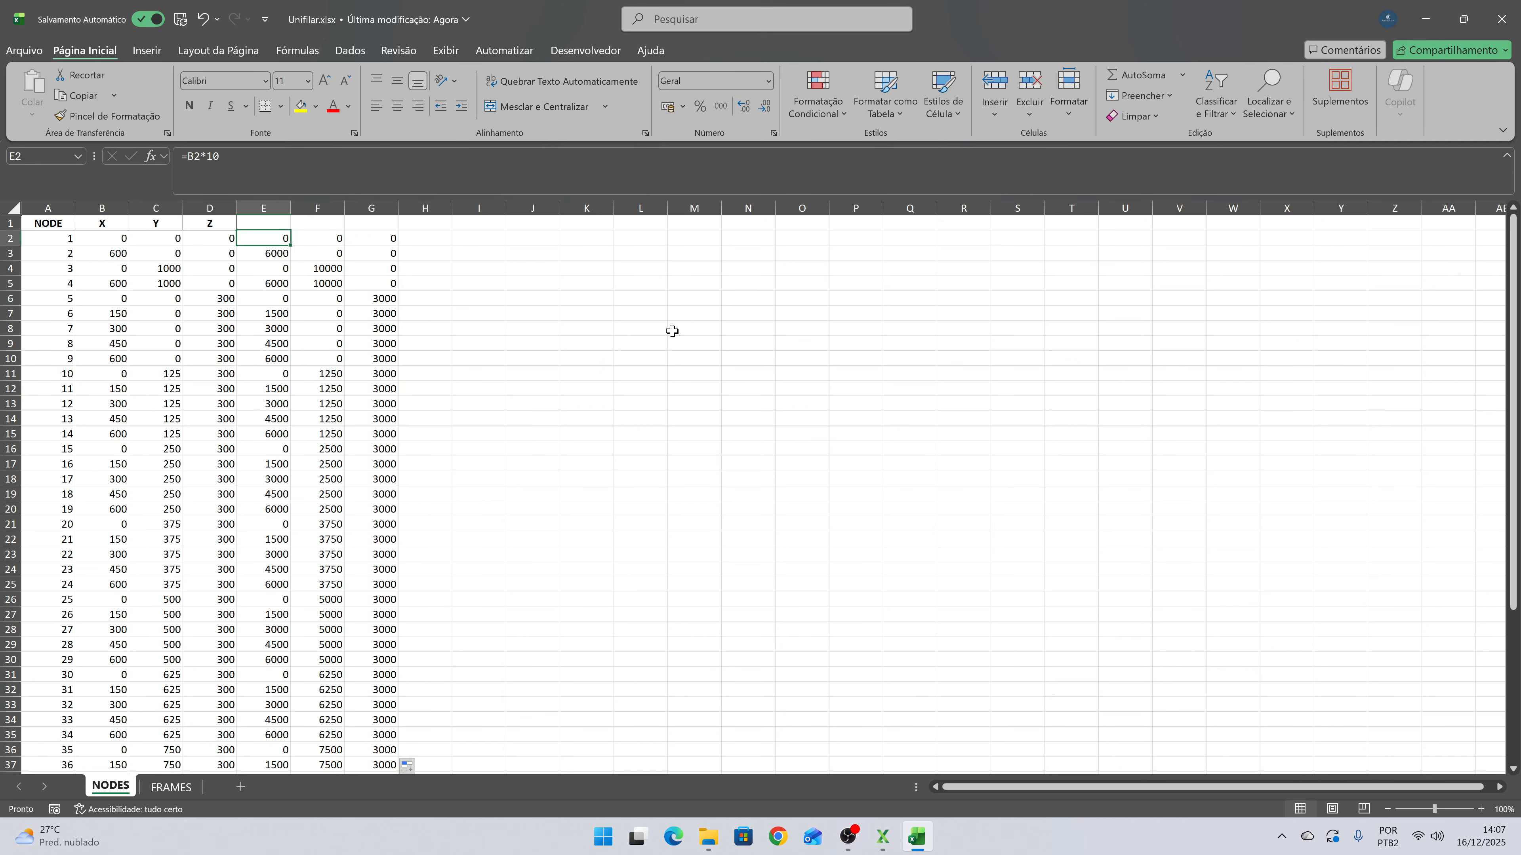
pyautogui.hotkey('shift', 'Right')
pyautogui.hotkey('shift', 'Right')
pyautogui.hotkey('ctrl', 'shift', 'Down')
pyautogui.press('Delete')
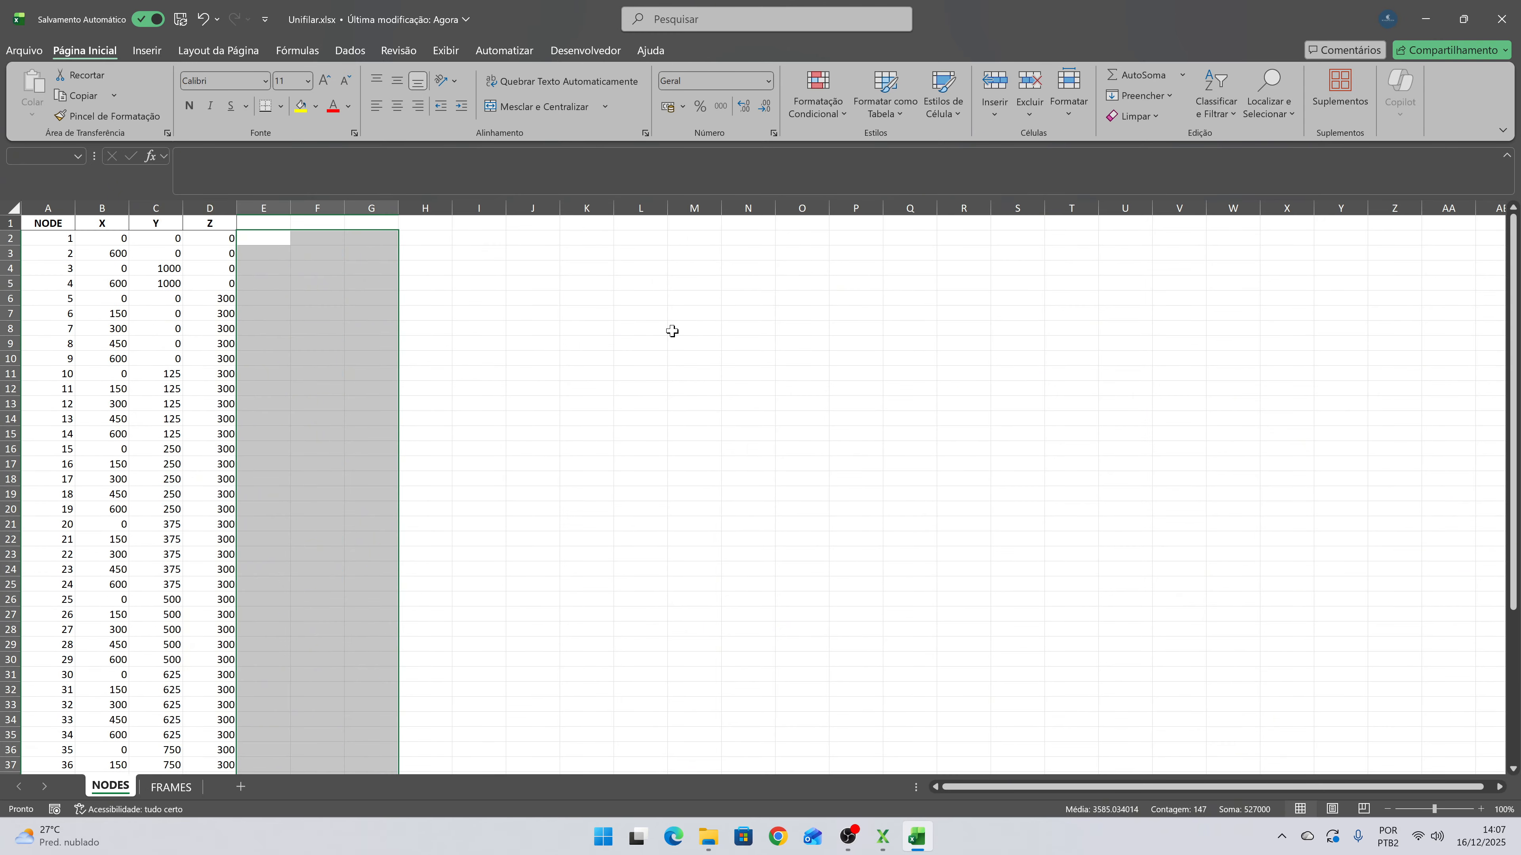
pyautogui.press('Left')
pyautogui.press('Left')
pyautogui.press('Left')
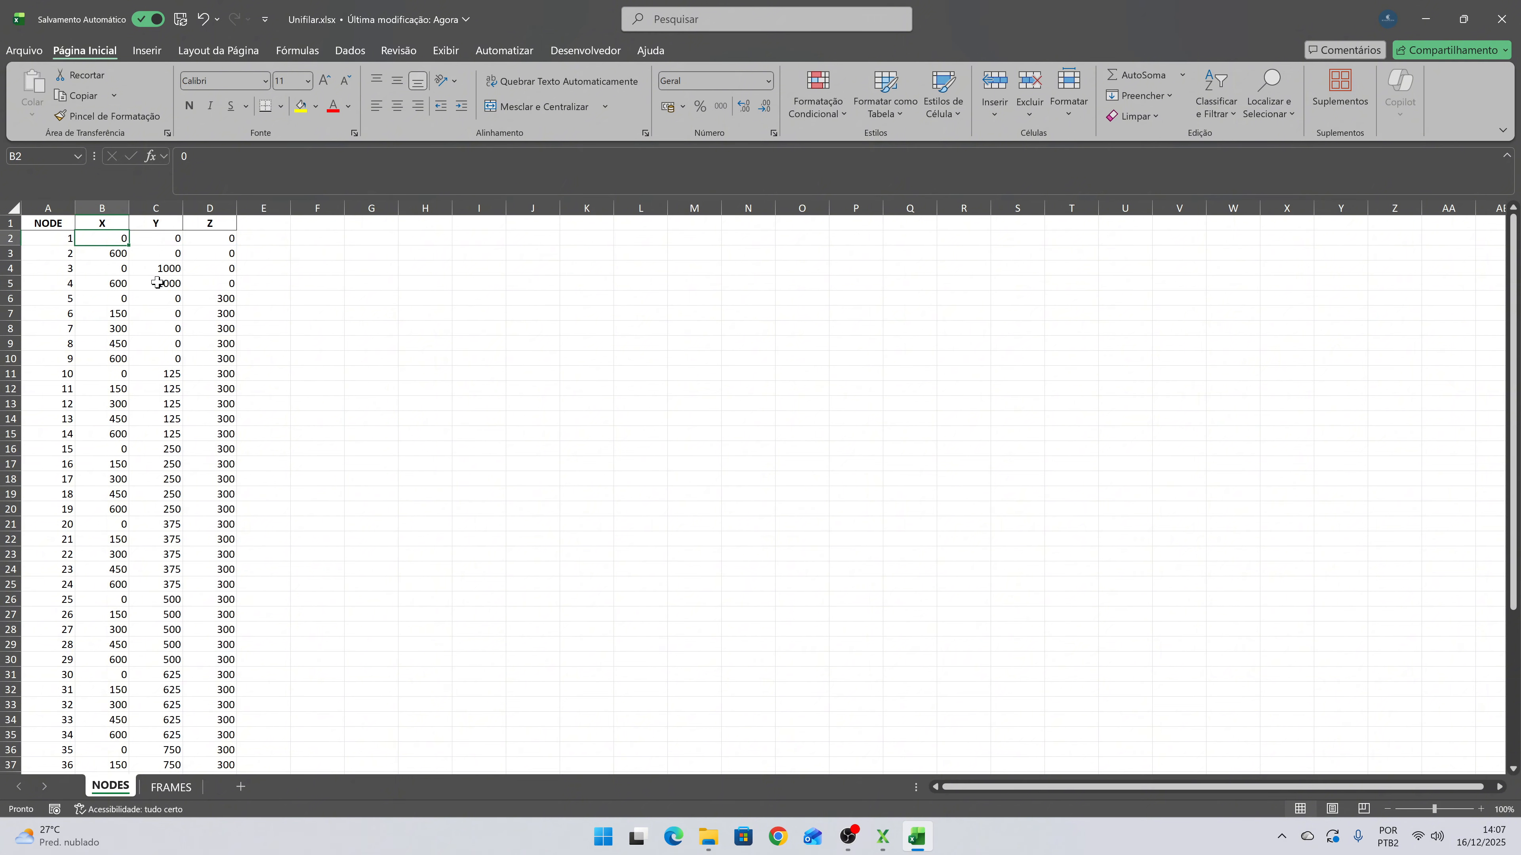
# Examine the frame numbers listed in the FRAME column of the FRAMES sheet.
pyautogui.click(187, 788)
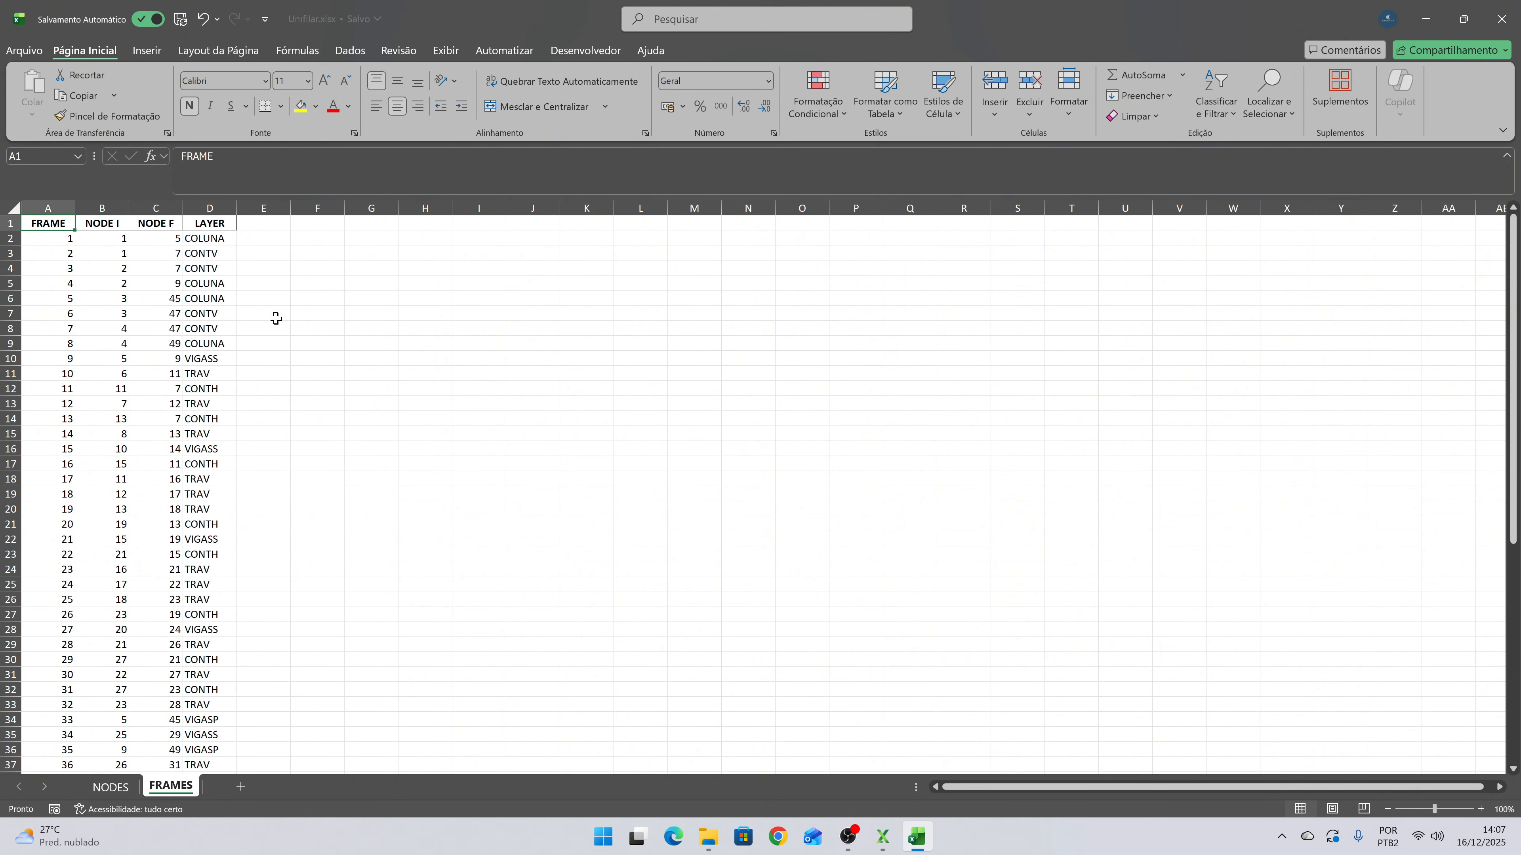
pyautogui.click(60, 240)
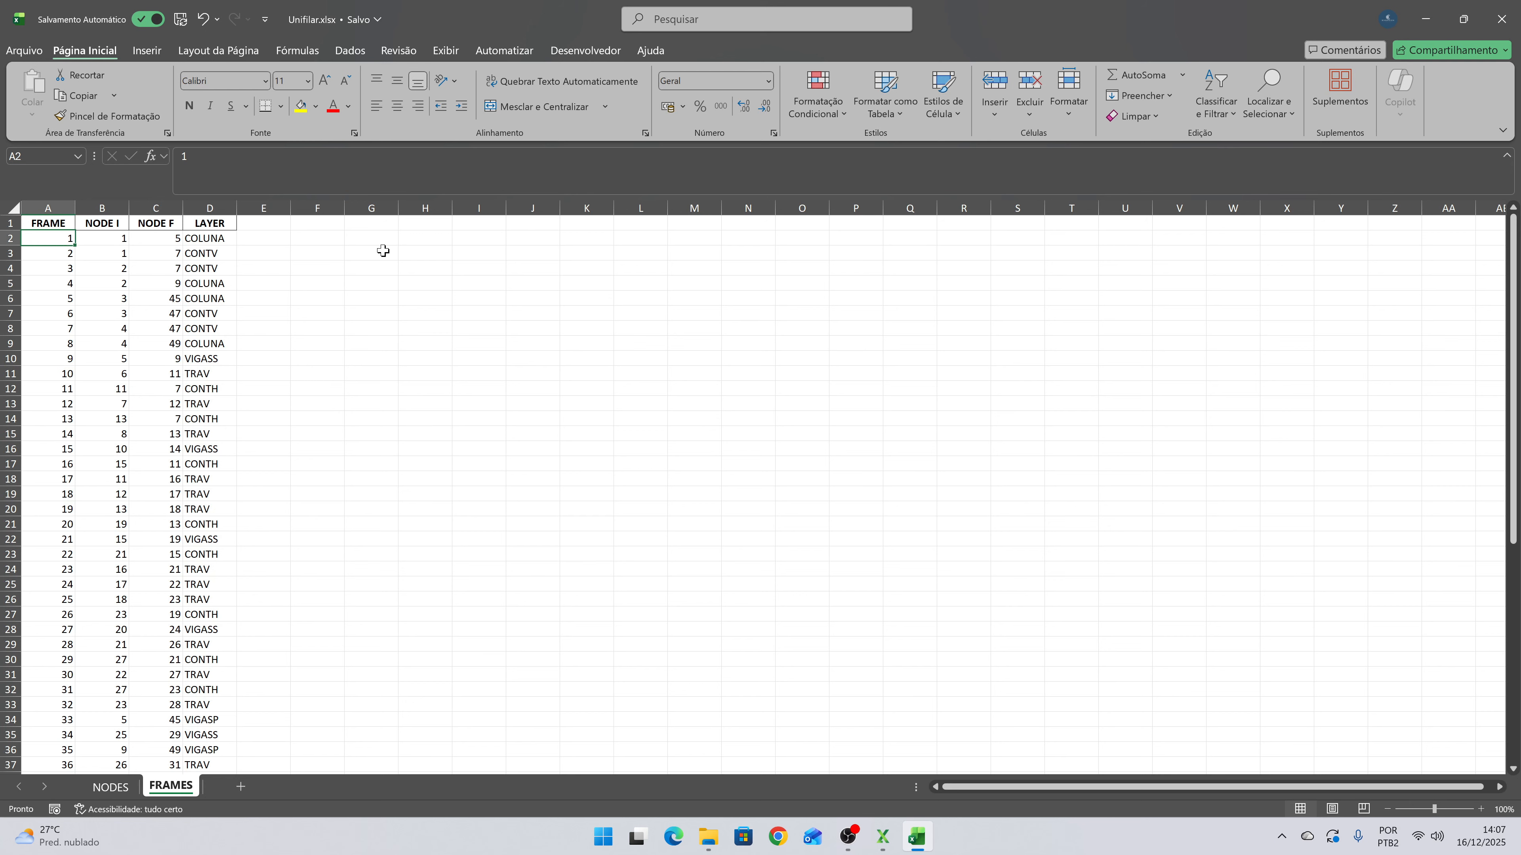
pyautogui.press('Up')
pyautogui.press('Down')
pyautogui.press('Down')
pyautogui.press('Down')
pyautogui.press('Up')
pyautogui.press('Up')
pyautogui.press('Up')
pyautogui.press('Down')
pyautogui.press('Down')
pyautogui.press('Down')
pyautogui.press('Down')
pyautogui.press('Down')
pyautogui.press('Down')
pyautogui.press('Down')
pyautogui.press('Up')
pyautogui.press('Up')
pyautogui.press('Up')
pyautogui.press('Up')
pyautogui.press('Up')
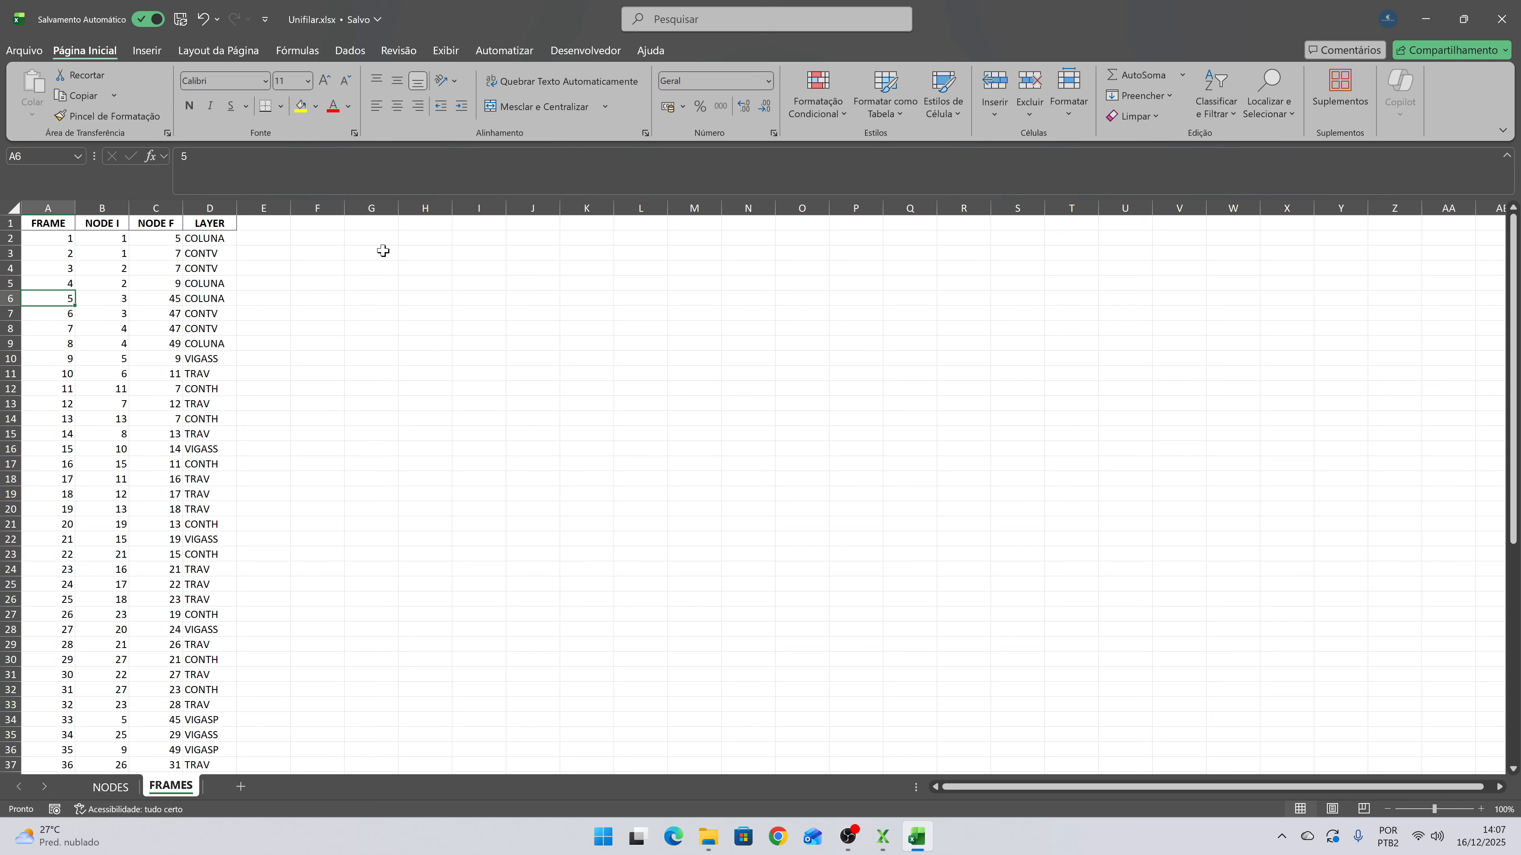
pyautogui.press('Up')
# Examine the NODE I, NODE F and LAYER columns for the first frames on the FRAMES sheet.
pyautogui.press('Right')
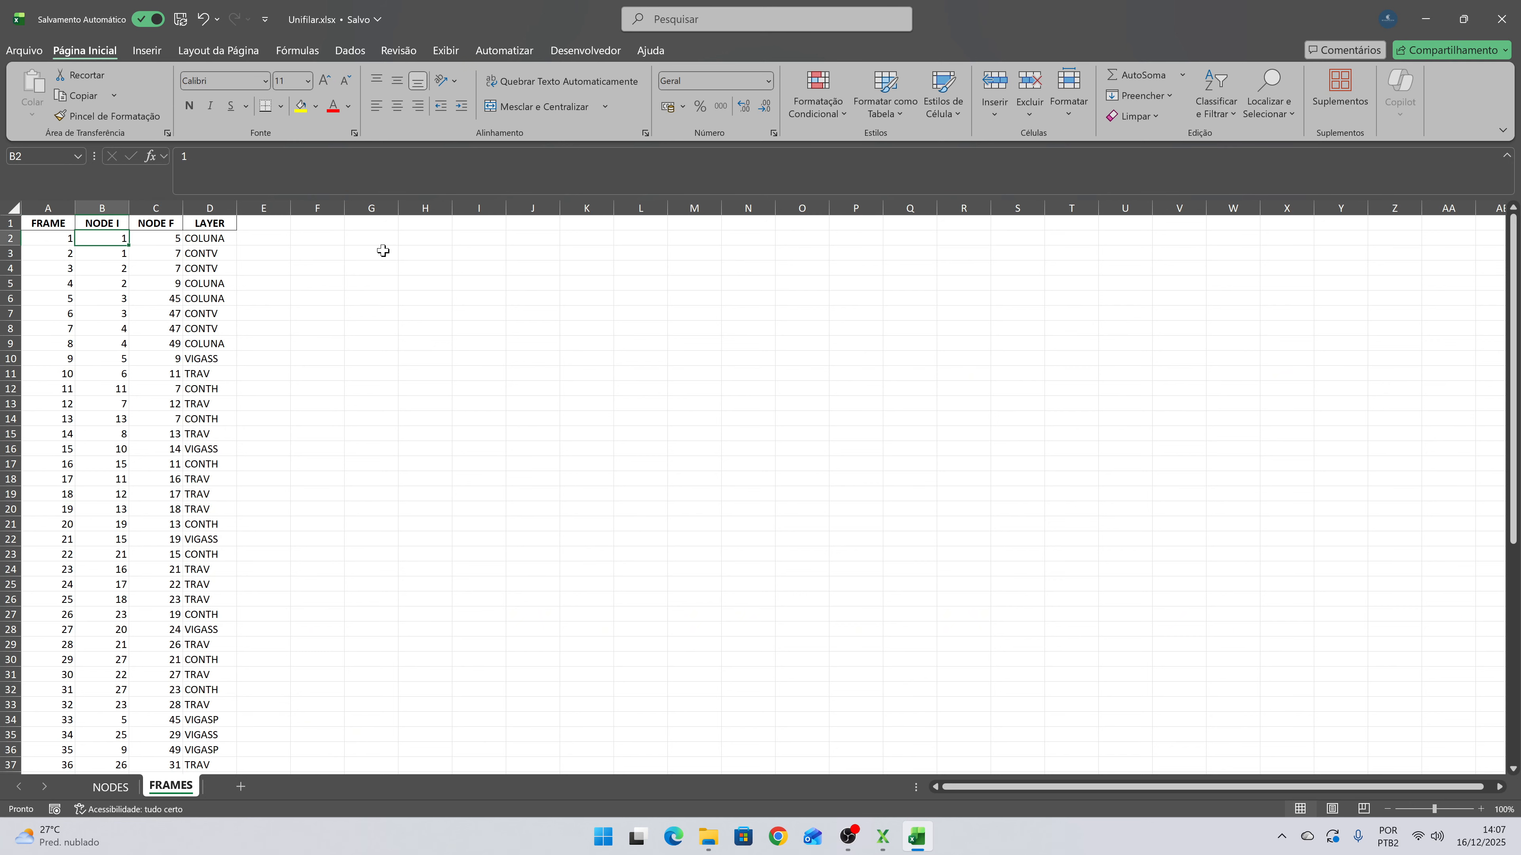
pyautogui.press('Right')
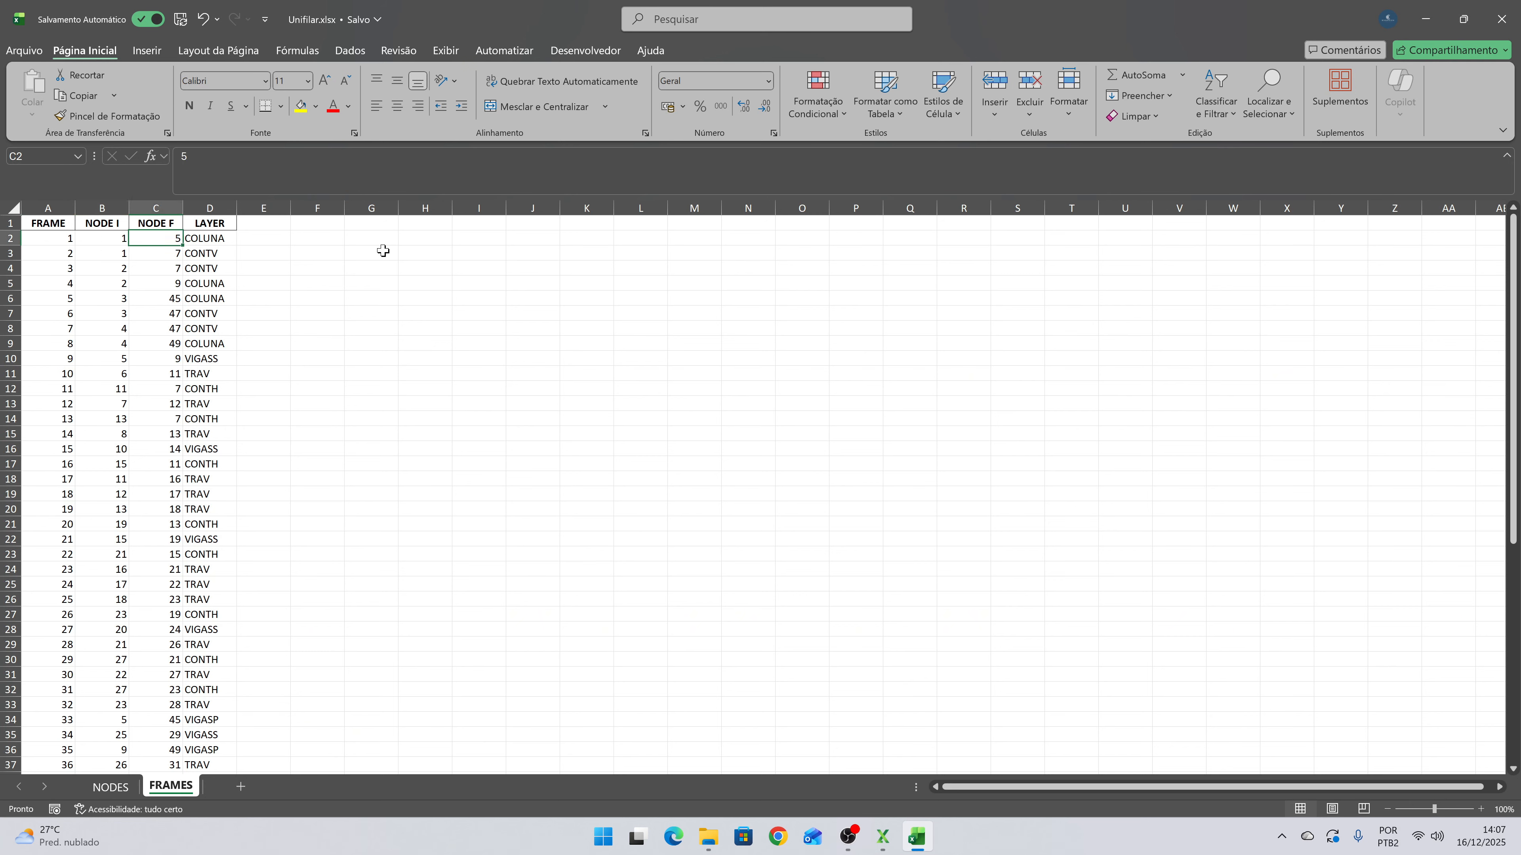
pyautogui.press('Up')
pyautogui.press('Right')
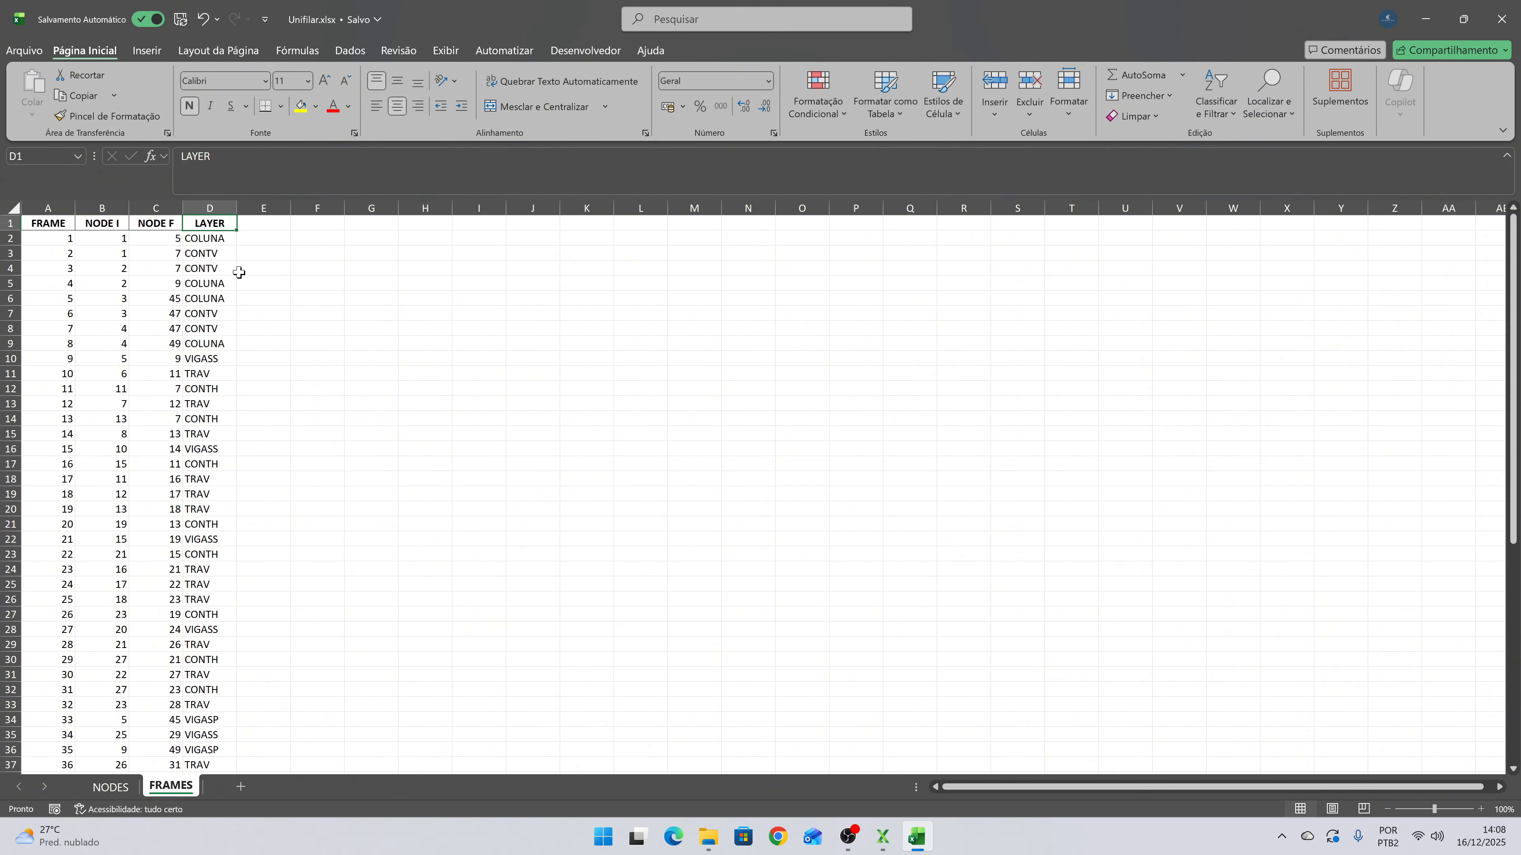
pyautogui.click(239, 256)
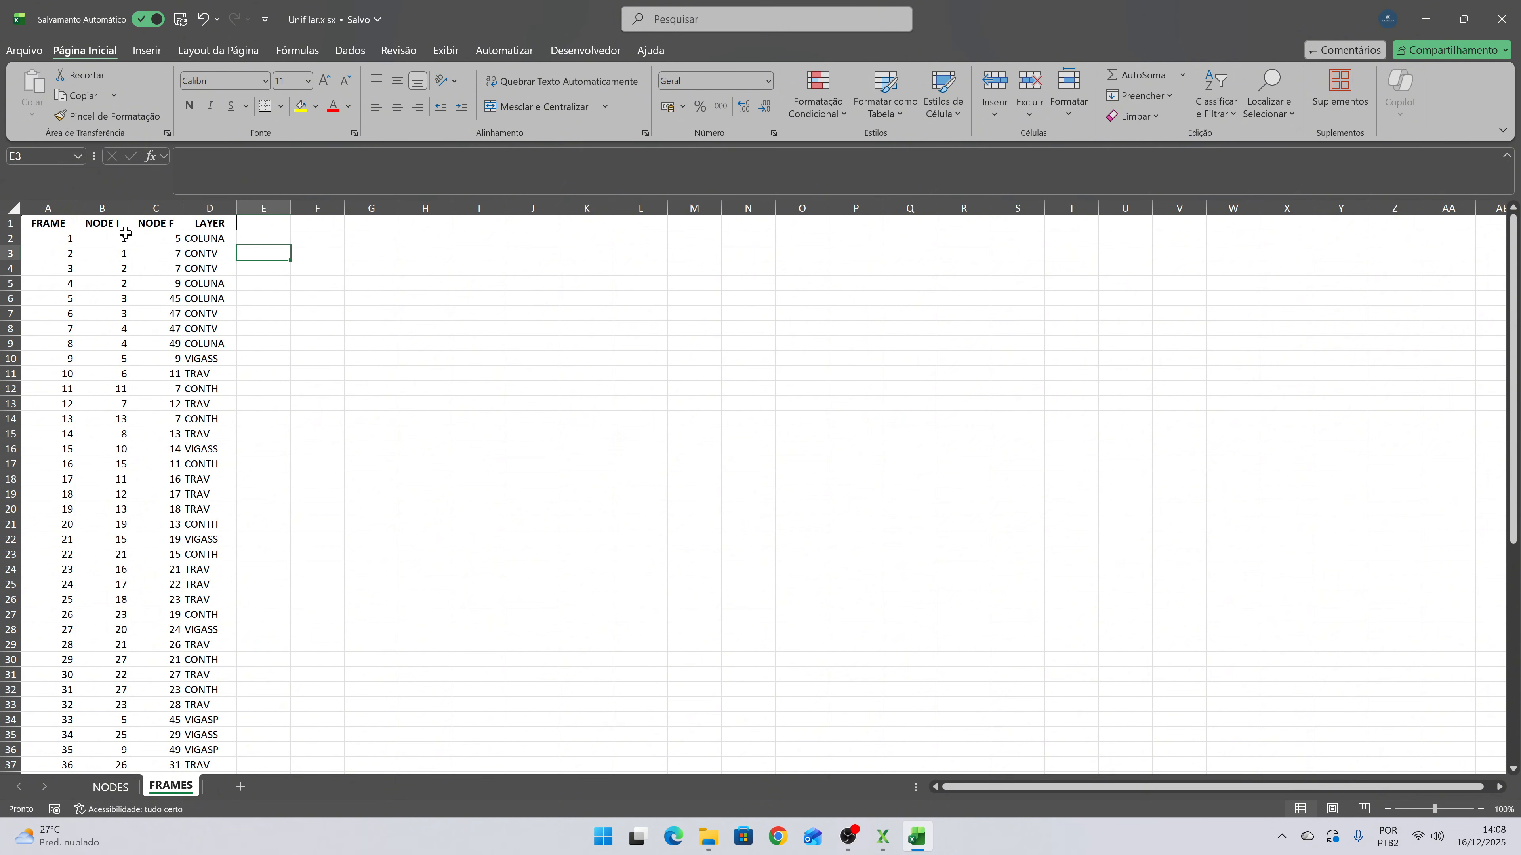
pyautogui.click(56, 241)
pyautogui.click(215, 293)
# Add filters to the FRAME, NODE I, NODE F and LAYER headers in A1:D1 of the FRAMES sheet.
pyautogui.moveTo(209, 223); pyautogui.dragTo(51, 223)
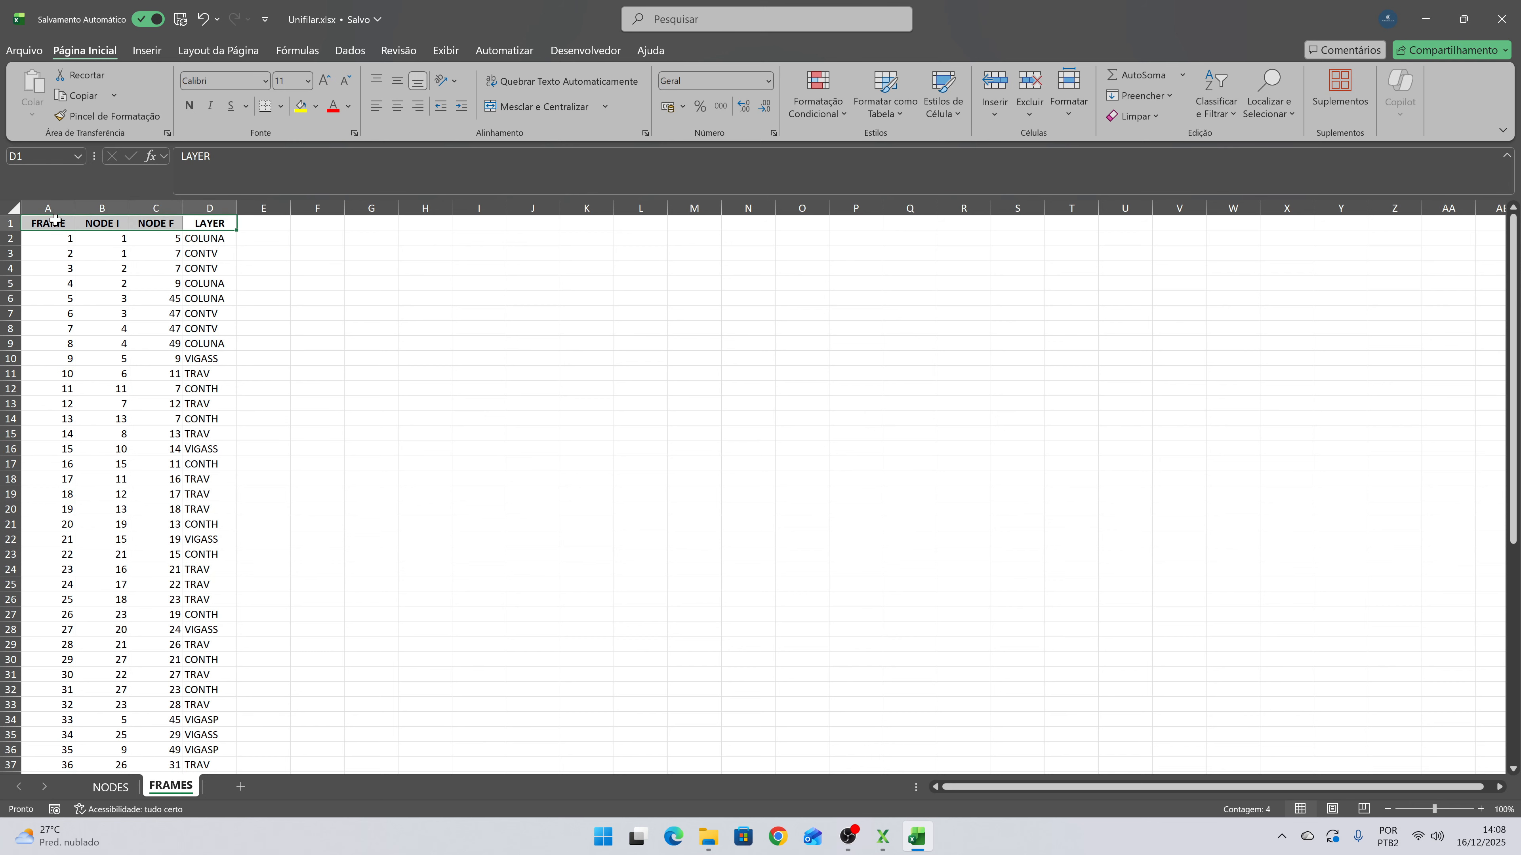
pyautogui.click(353, 51)
pyautogui.click(781, 90)
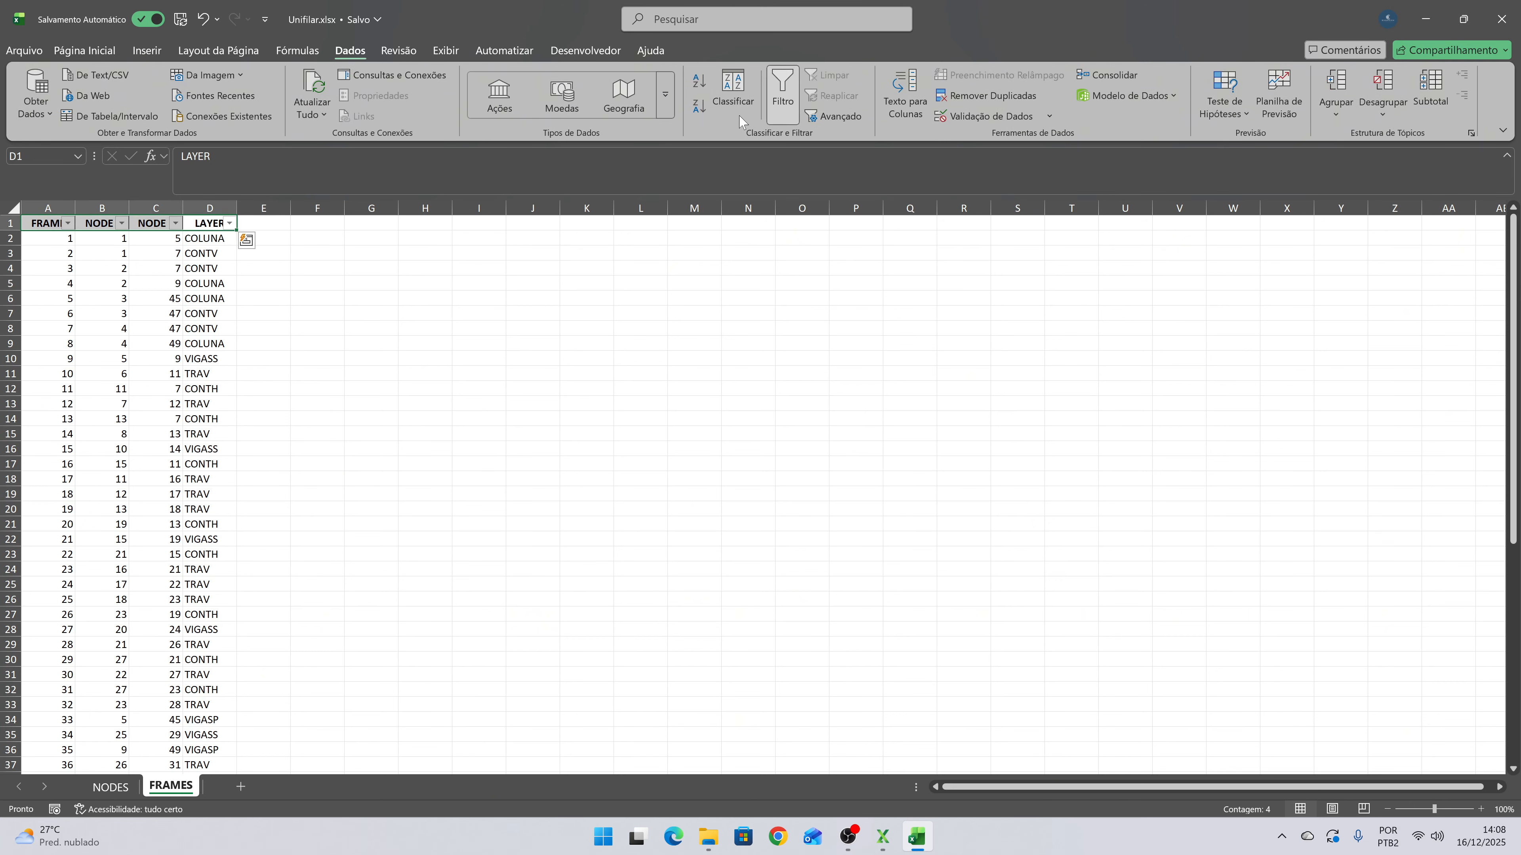
pyautogui.click(269, 270)
# Filter the LAYER column to show only COLUNA and review the frame and node numbers of those rows.
pyautogui.click(229, 223)
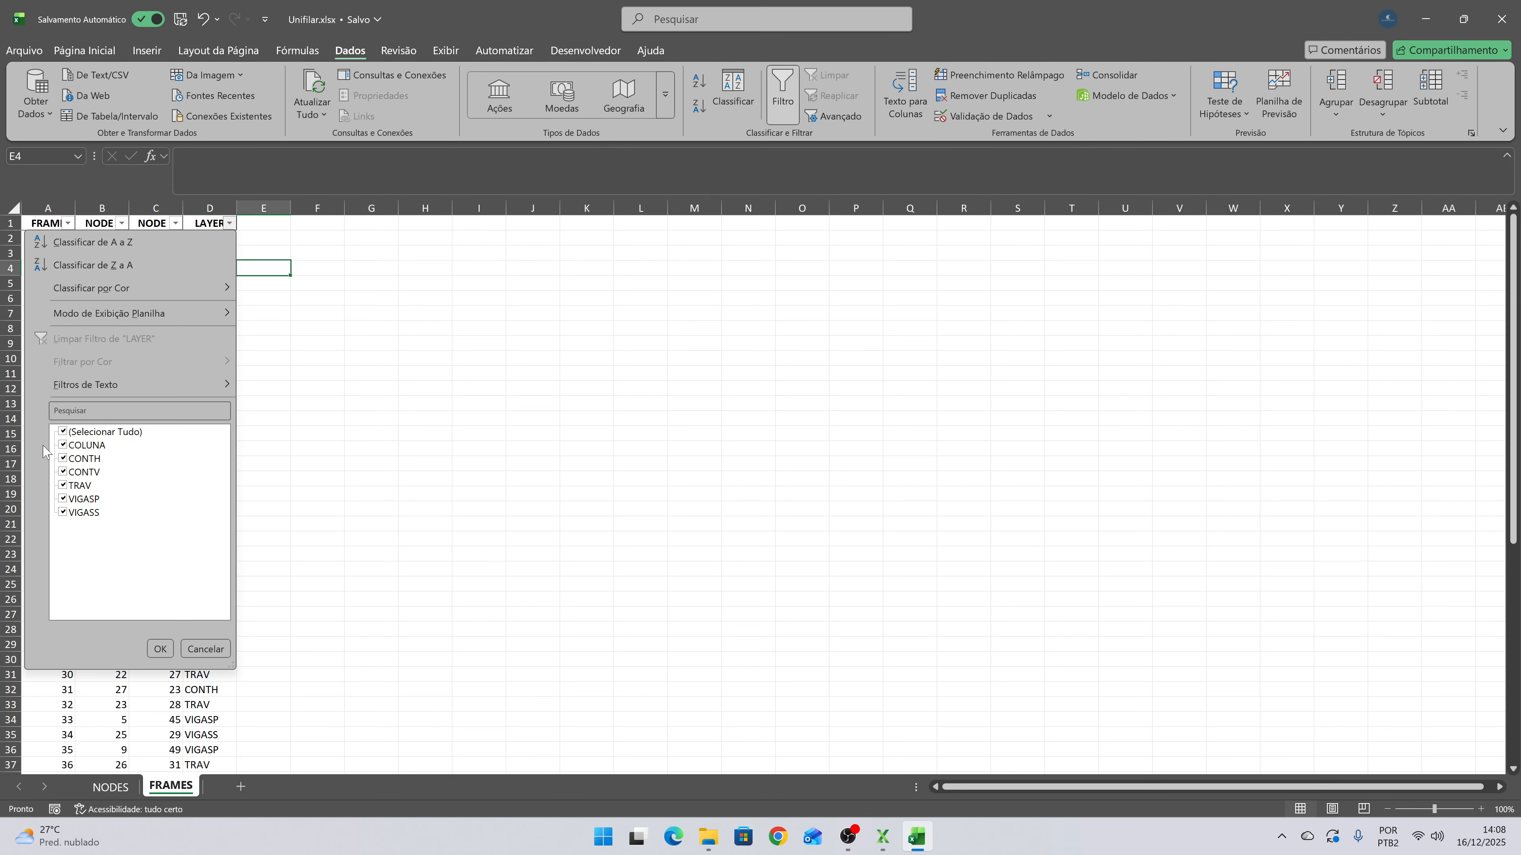
pyautogui.click(62, 432)
pyautogui.click(63, 445)
pyautogui.click(160, 649)
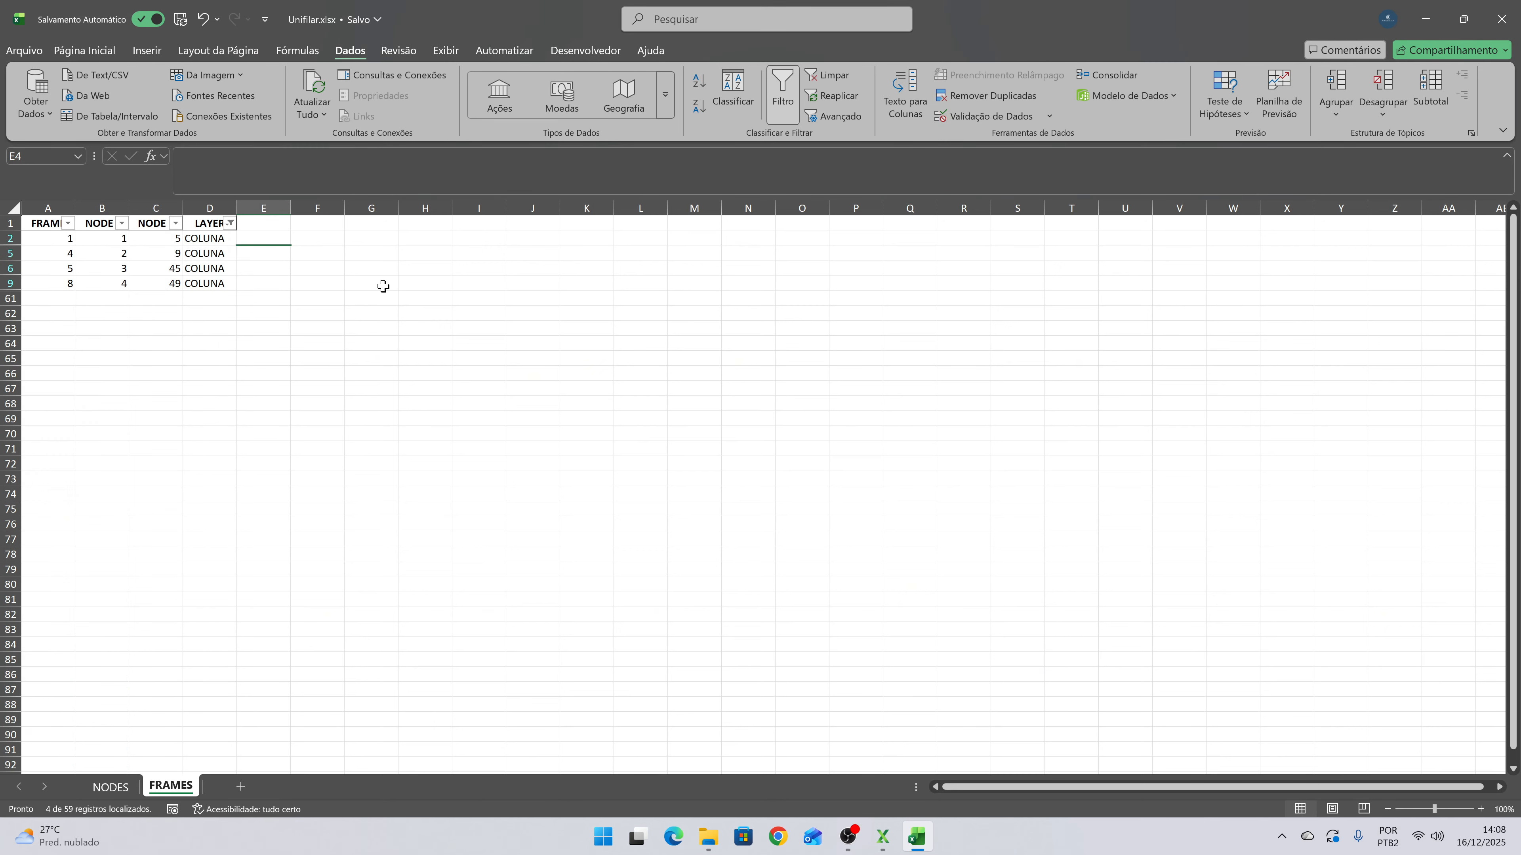
pyautogui.moveTo(47, 238); pyautogui.dragTo(48, 284)
pyautogui.click(113, 327)
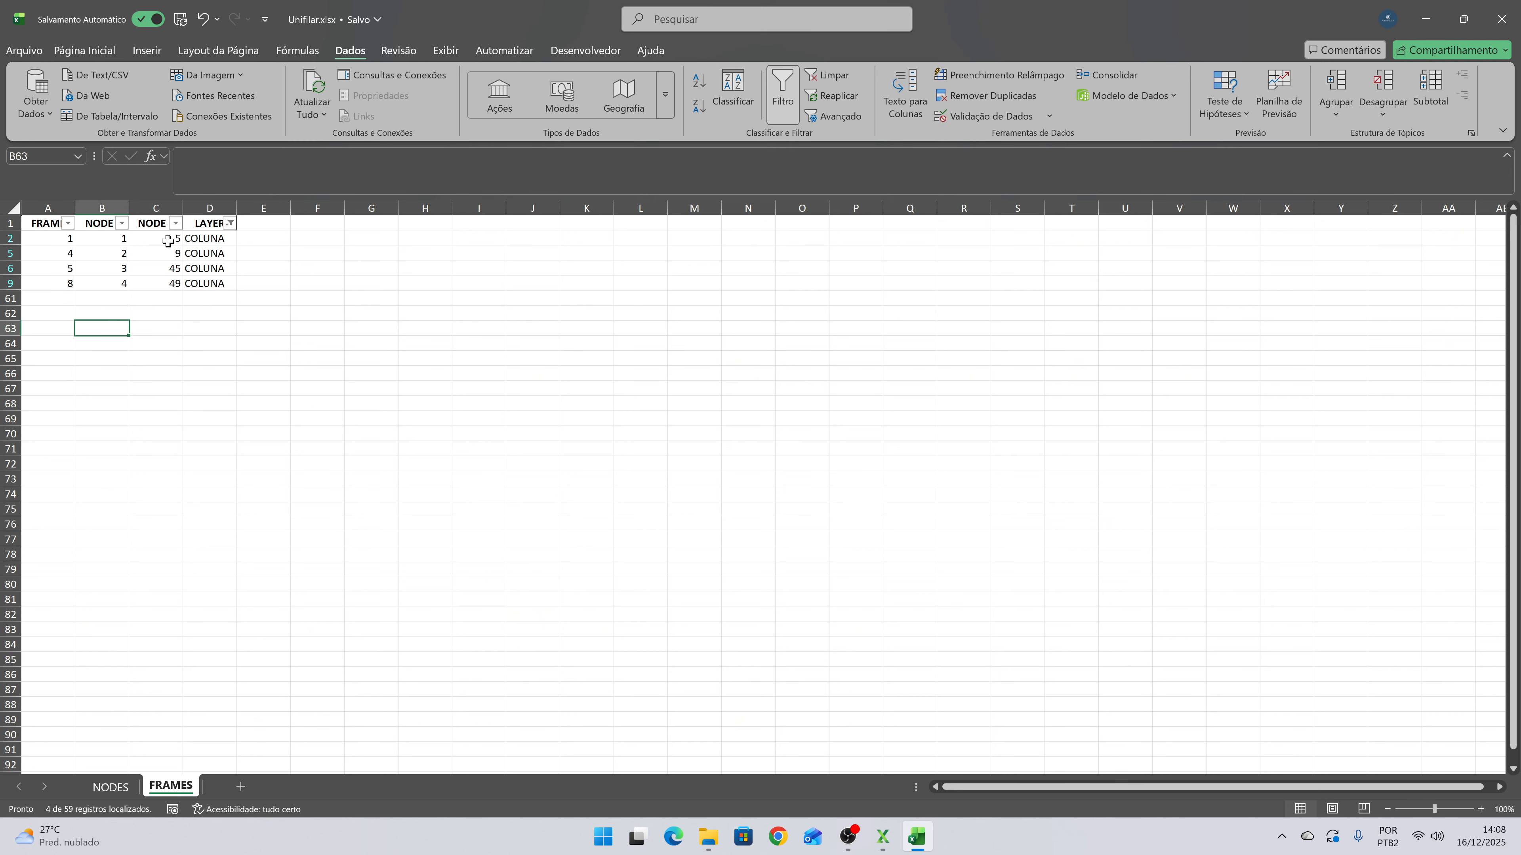
pyautogui.moveTo(159, 238); pyautogui.dragTo(201, 283)
pyautogui.click(241, 329)
pyautogui.click(267, 268)
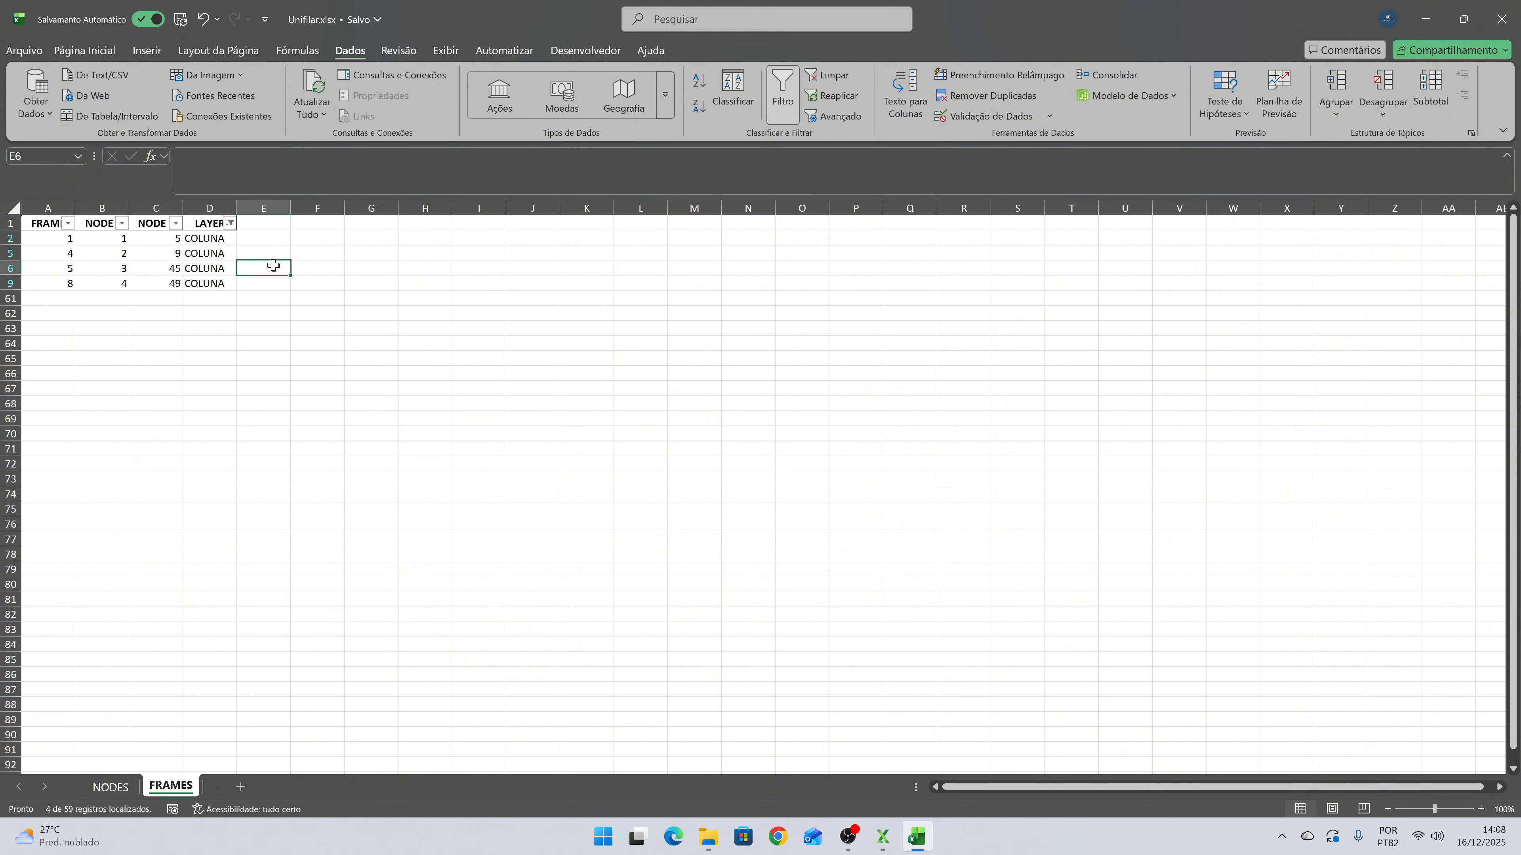
# Clear the COLUNA filter so all frames are listed again, keeping the header filters.
pyautogui.click(11, 223)
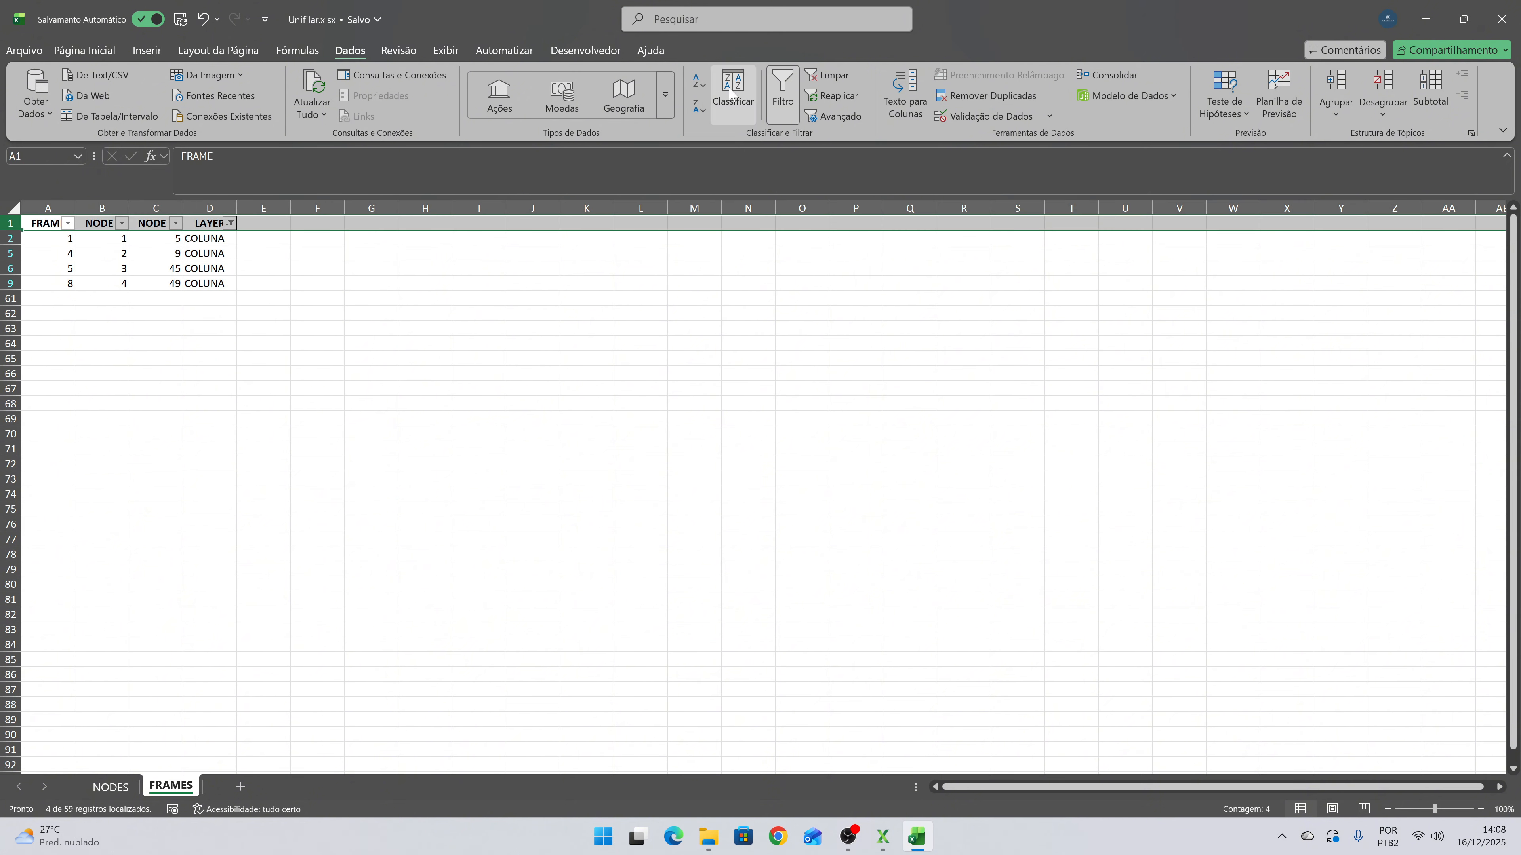
pyautogui.click(827, 75)
pyautogui.click(280, 252)
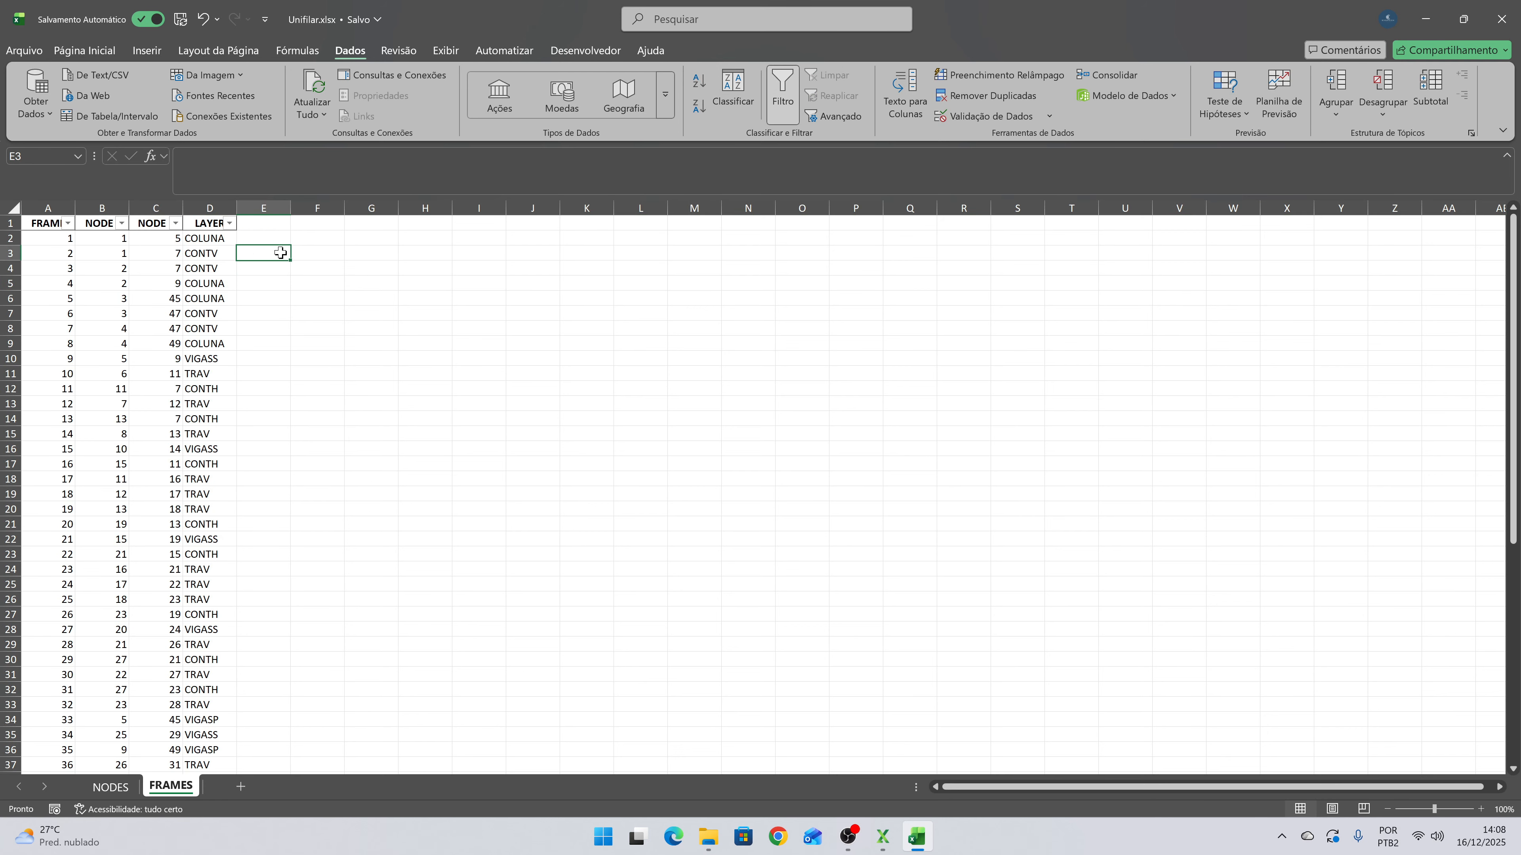